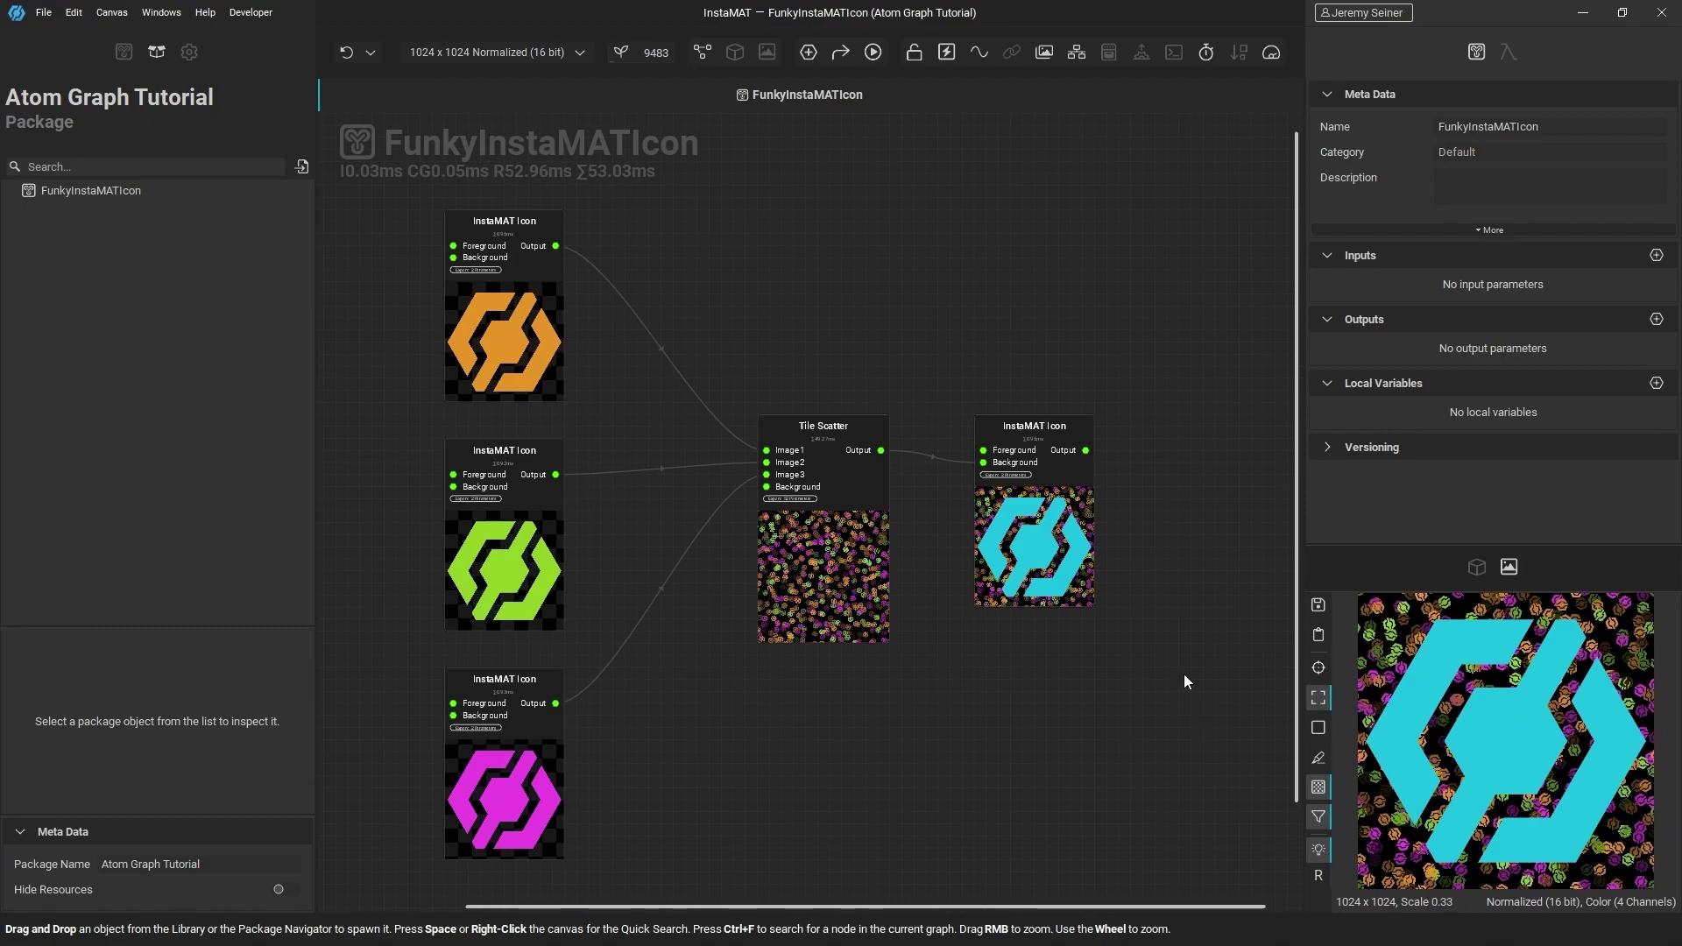
Save the previewed cyan icon image to disk as a PNG named FunkyInstaMATImage
{"action": "left_click", "coordinate": [1321, 608]}
{"action": "type", "text": "FunkyInstaMATImage"}
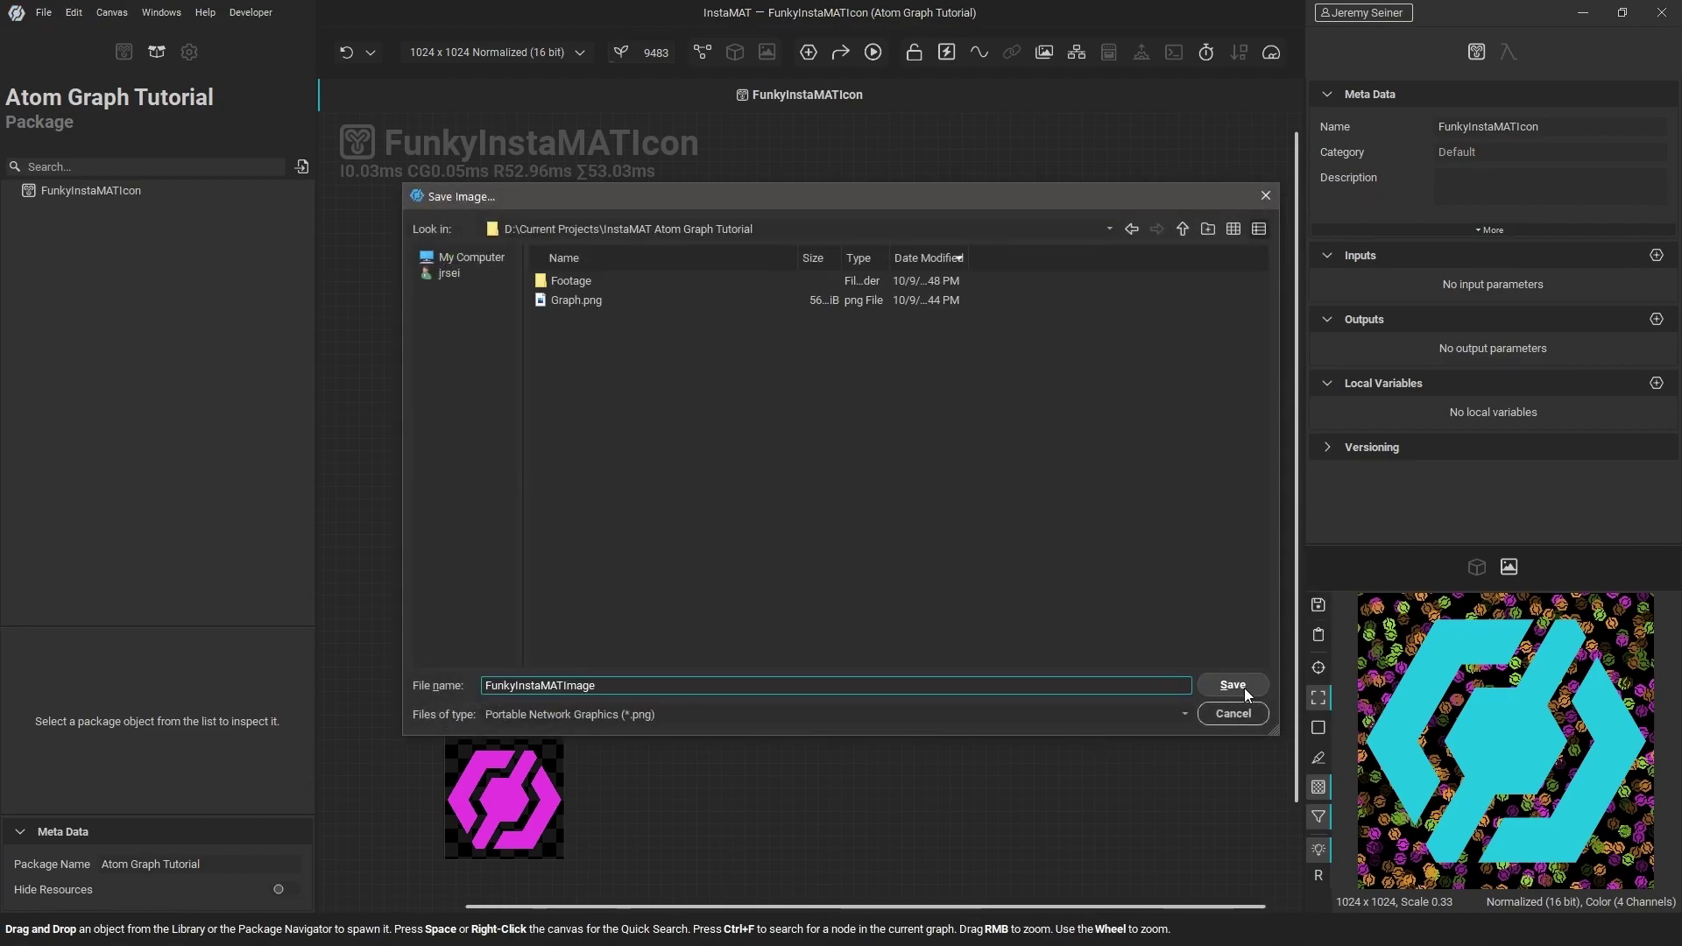
{"action": "left_click", "coordinate": [1232, 684]}
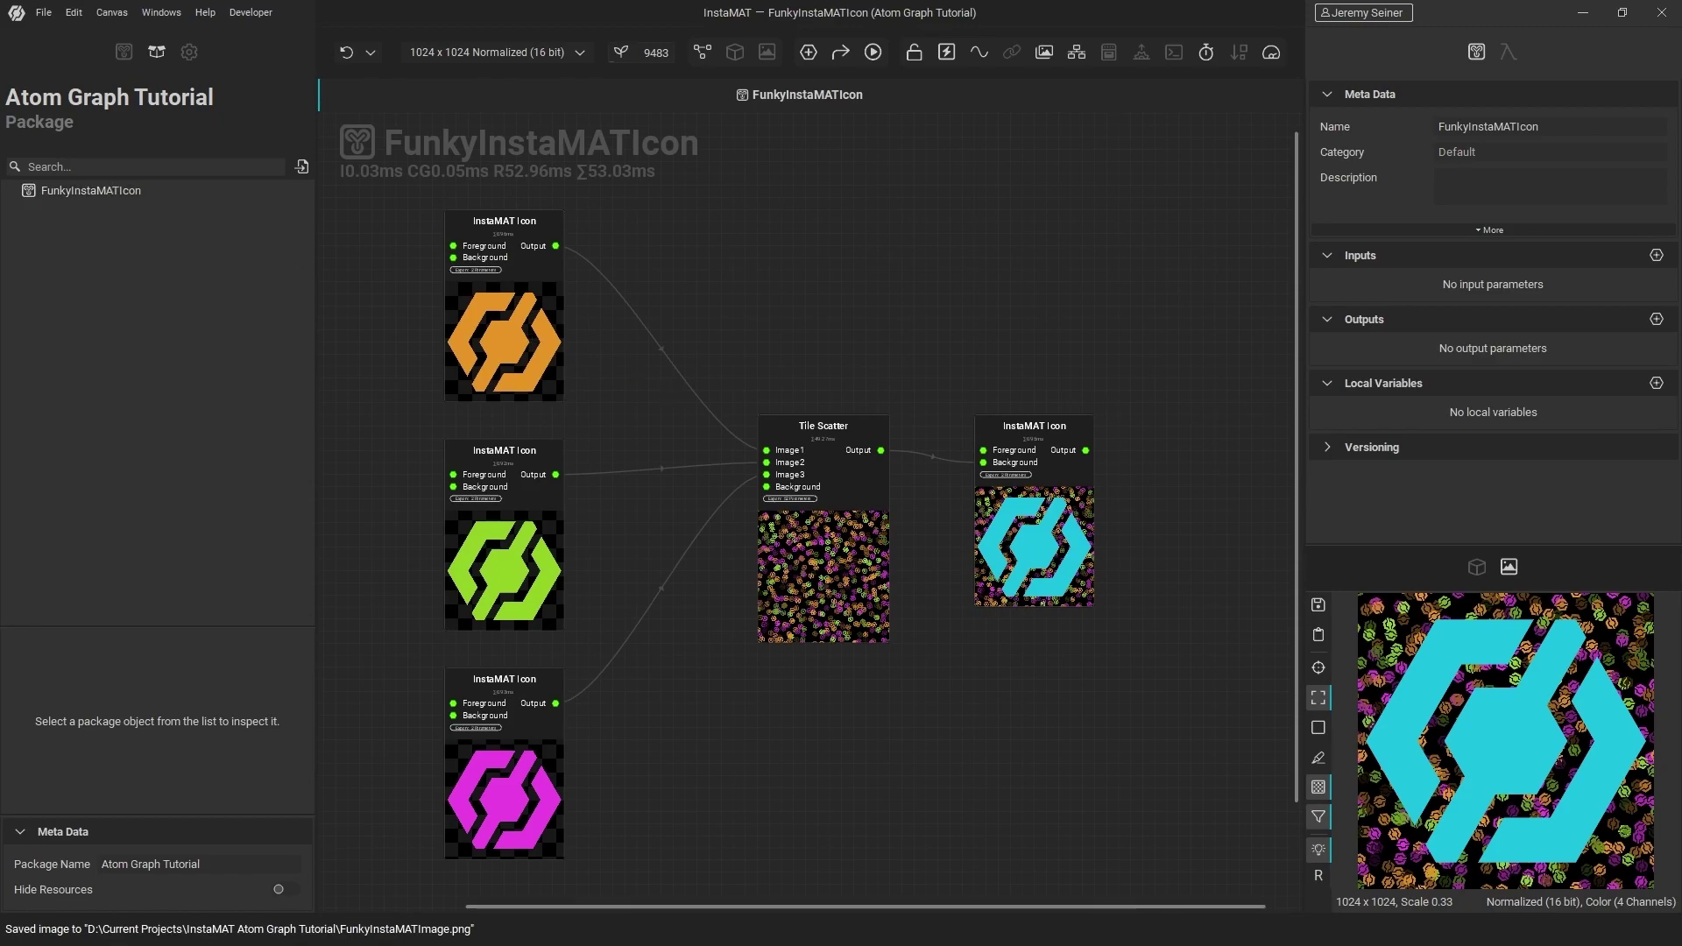
Import FunkyInstaMATImage.png from disk into the Atom Graph Tutorial package and expand its Assets and Images groups
{"action": "left_click_drag", "start_coordinate": [45, 499], "coordinate": [112, 306]}
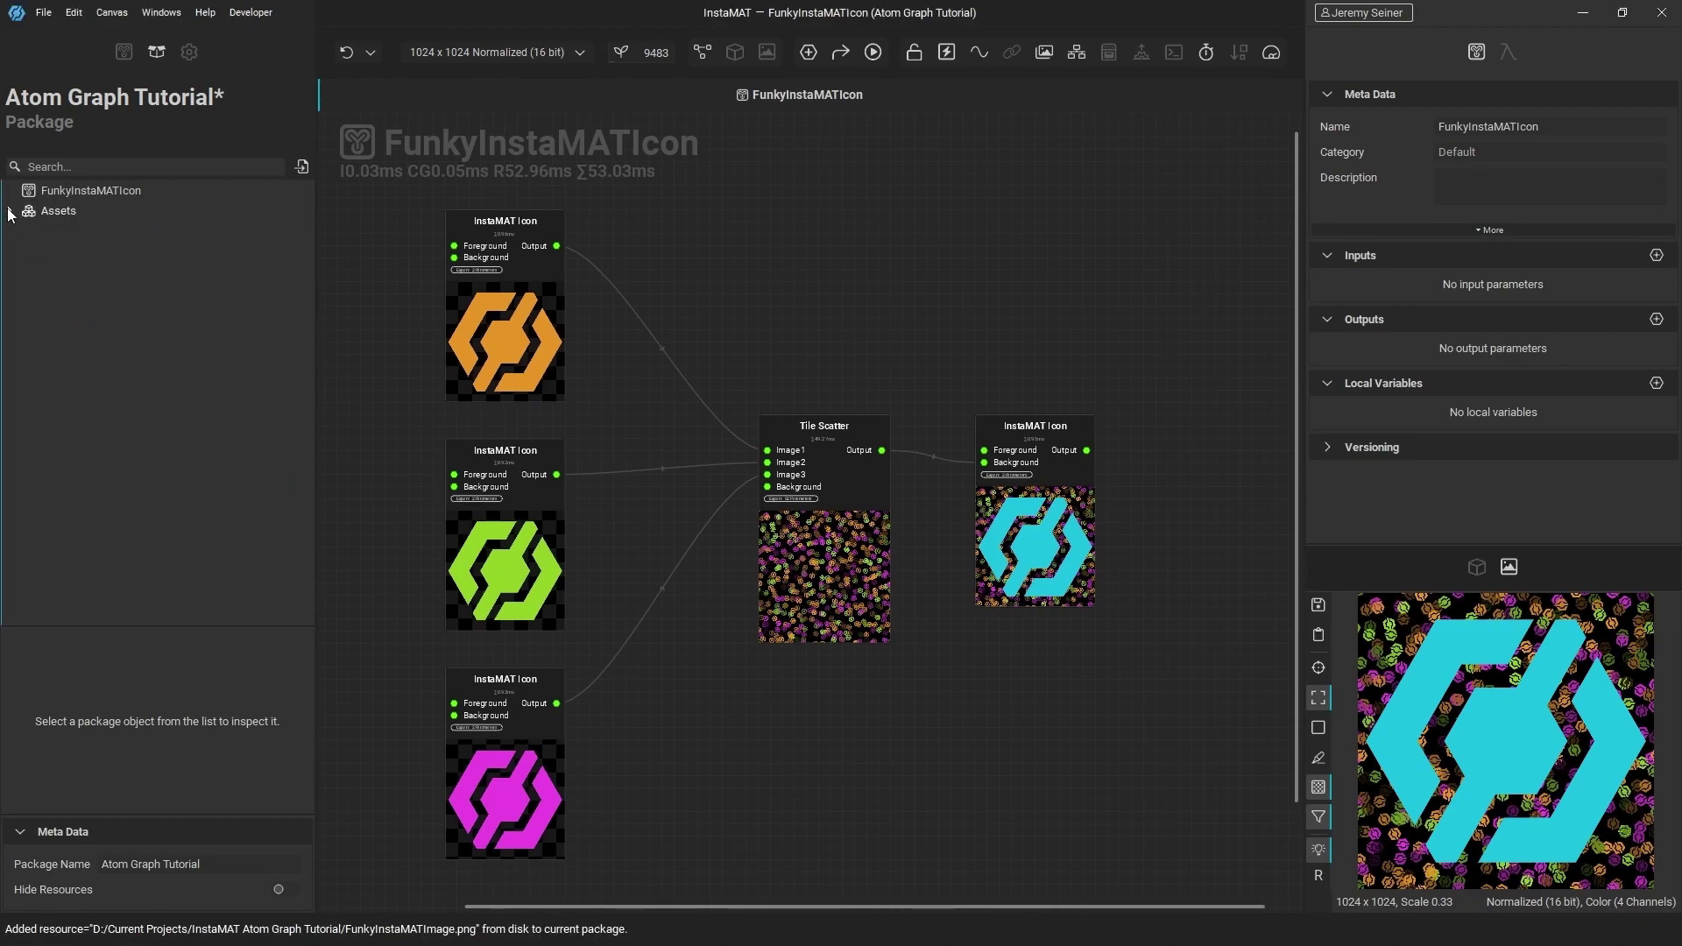
{"action": "left_click", "coordinate": [11, 211]}
{"action": "left_click", "coordinate": [27, 231]}
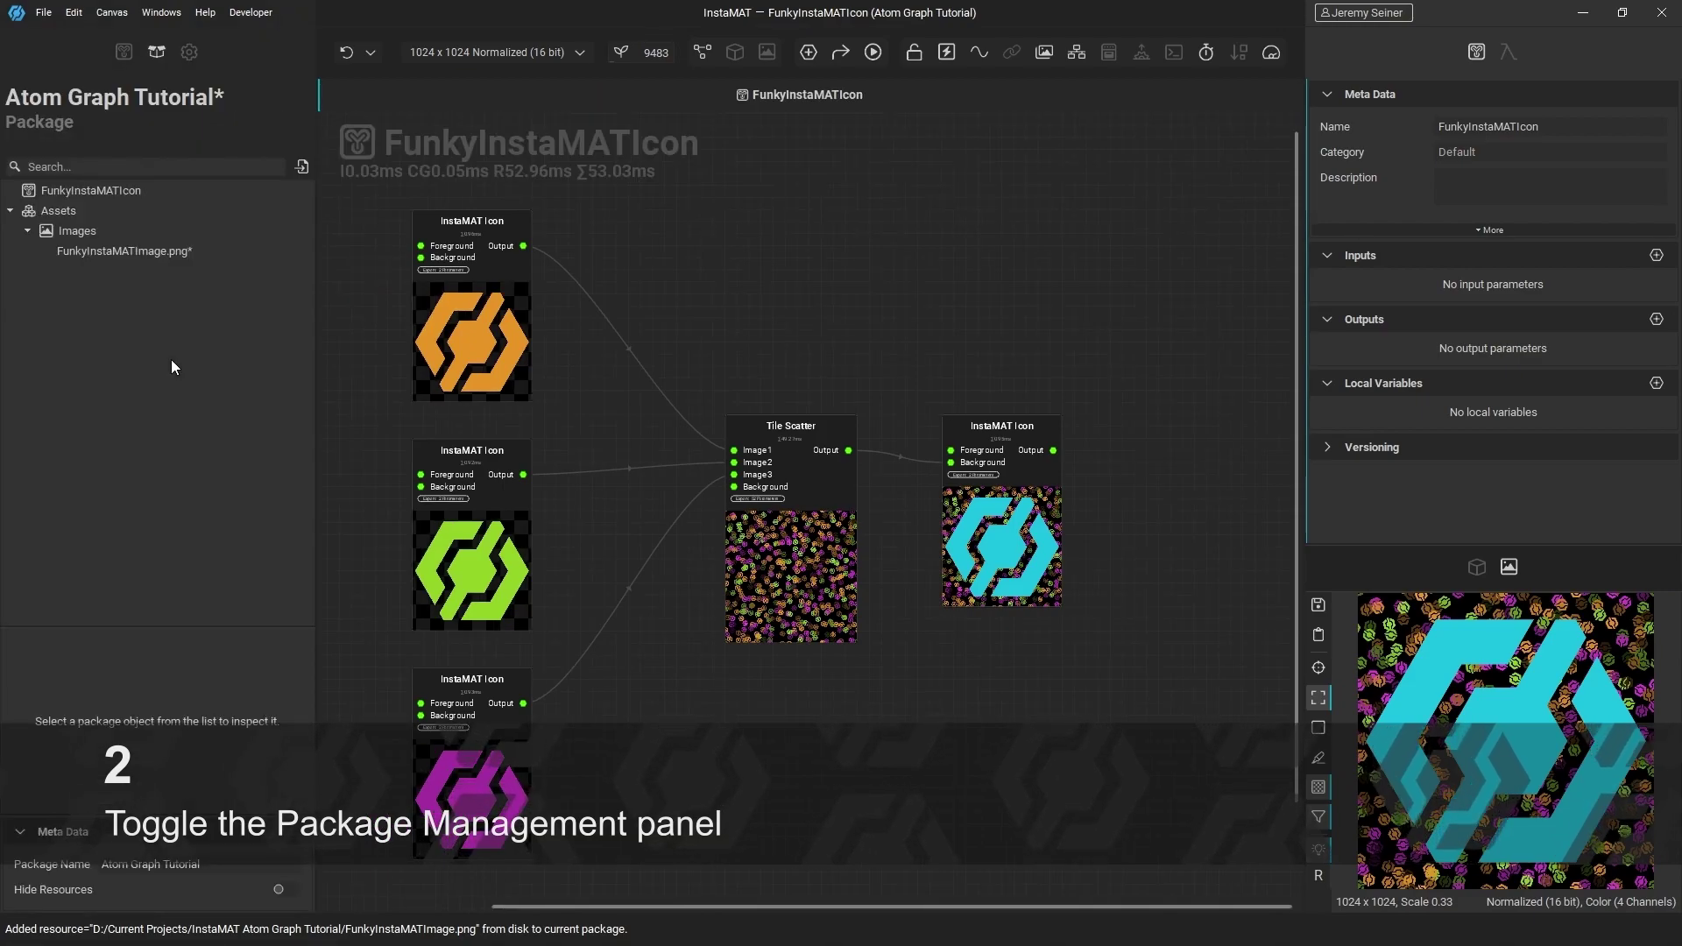
{"action": "key", "text": "1"}
{"action": "key", "text": "3"}
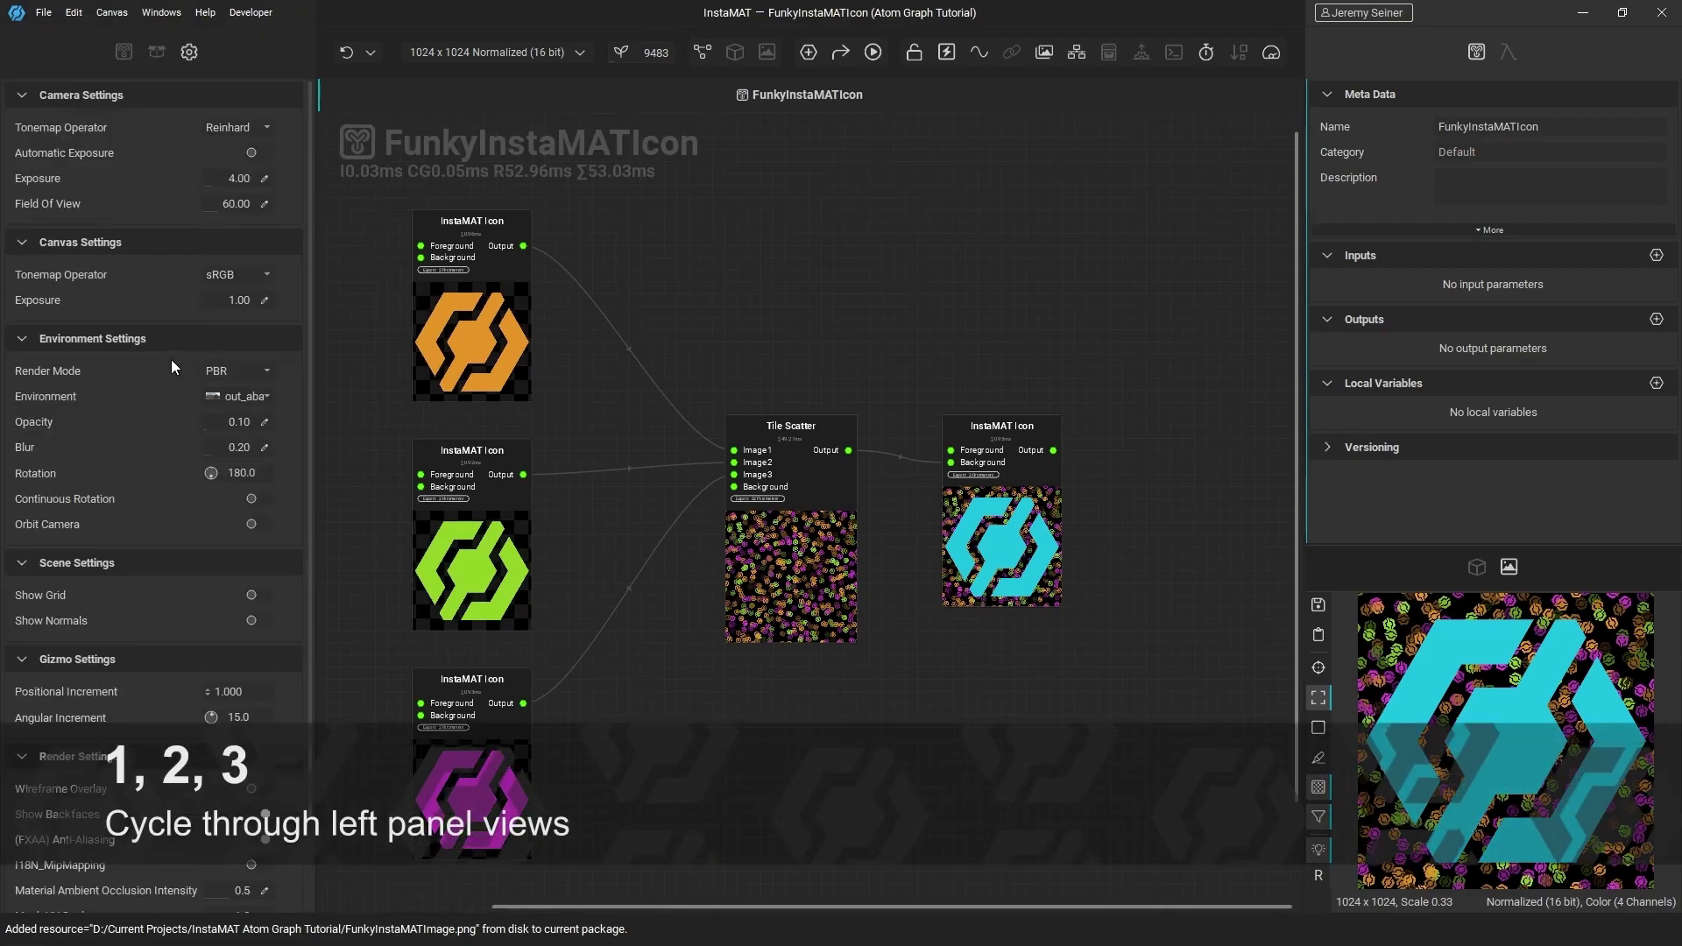
{"action": "key", "text": "2"}
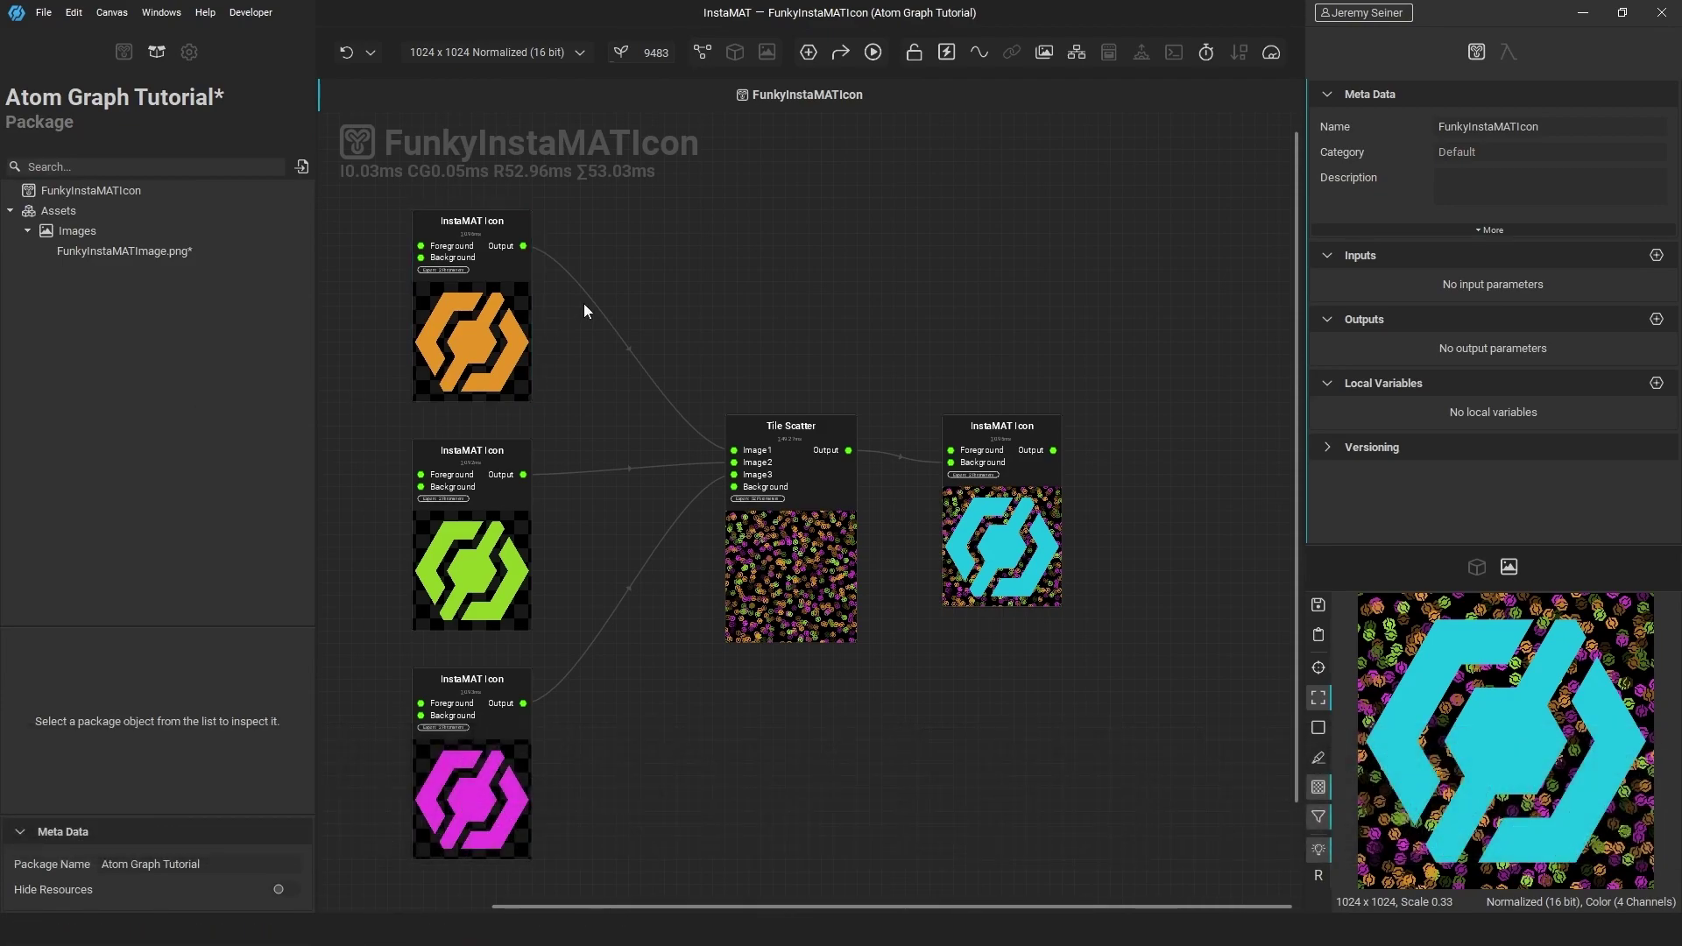
Create a new Atom Graph in the package and give it an AtomInputImage input named Image
{"action": "left_click", "coordinate": [807, 52]}
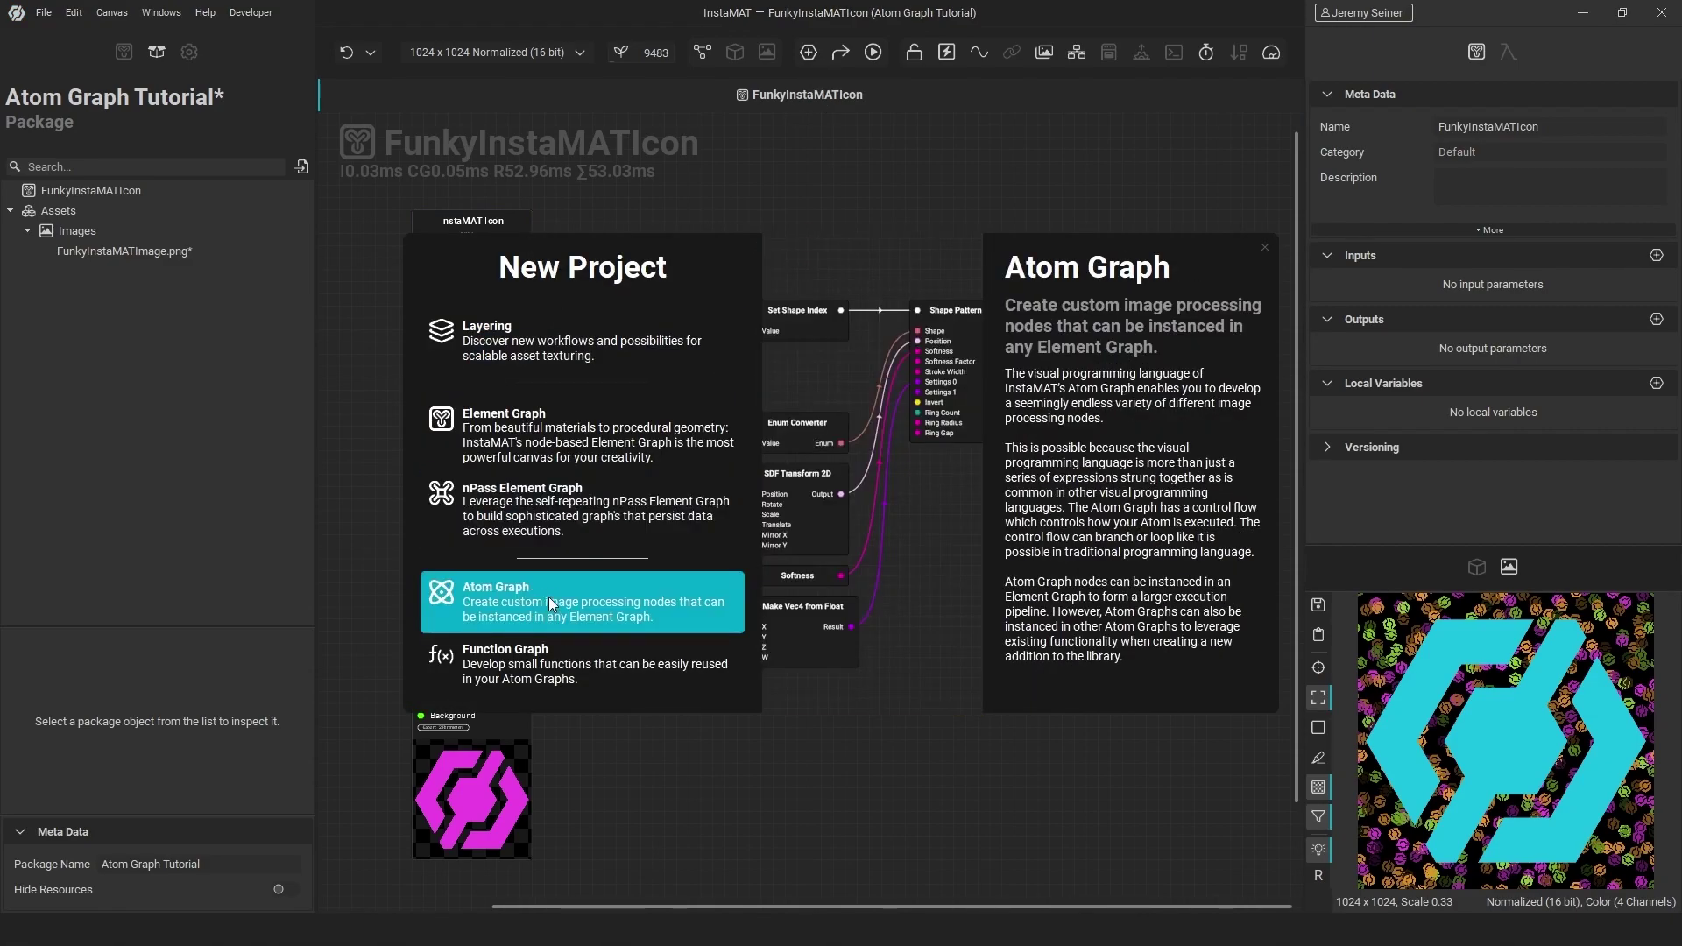
{"action": "left_click", "coordinate": [549, 597]}
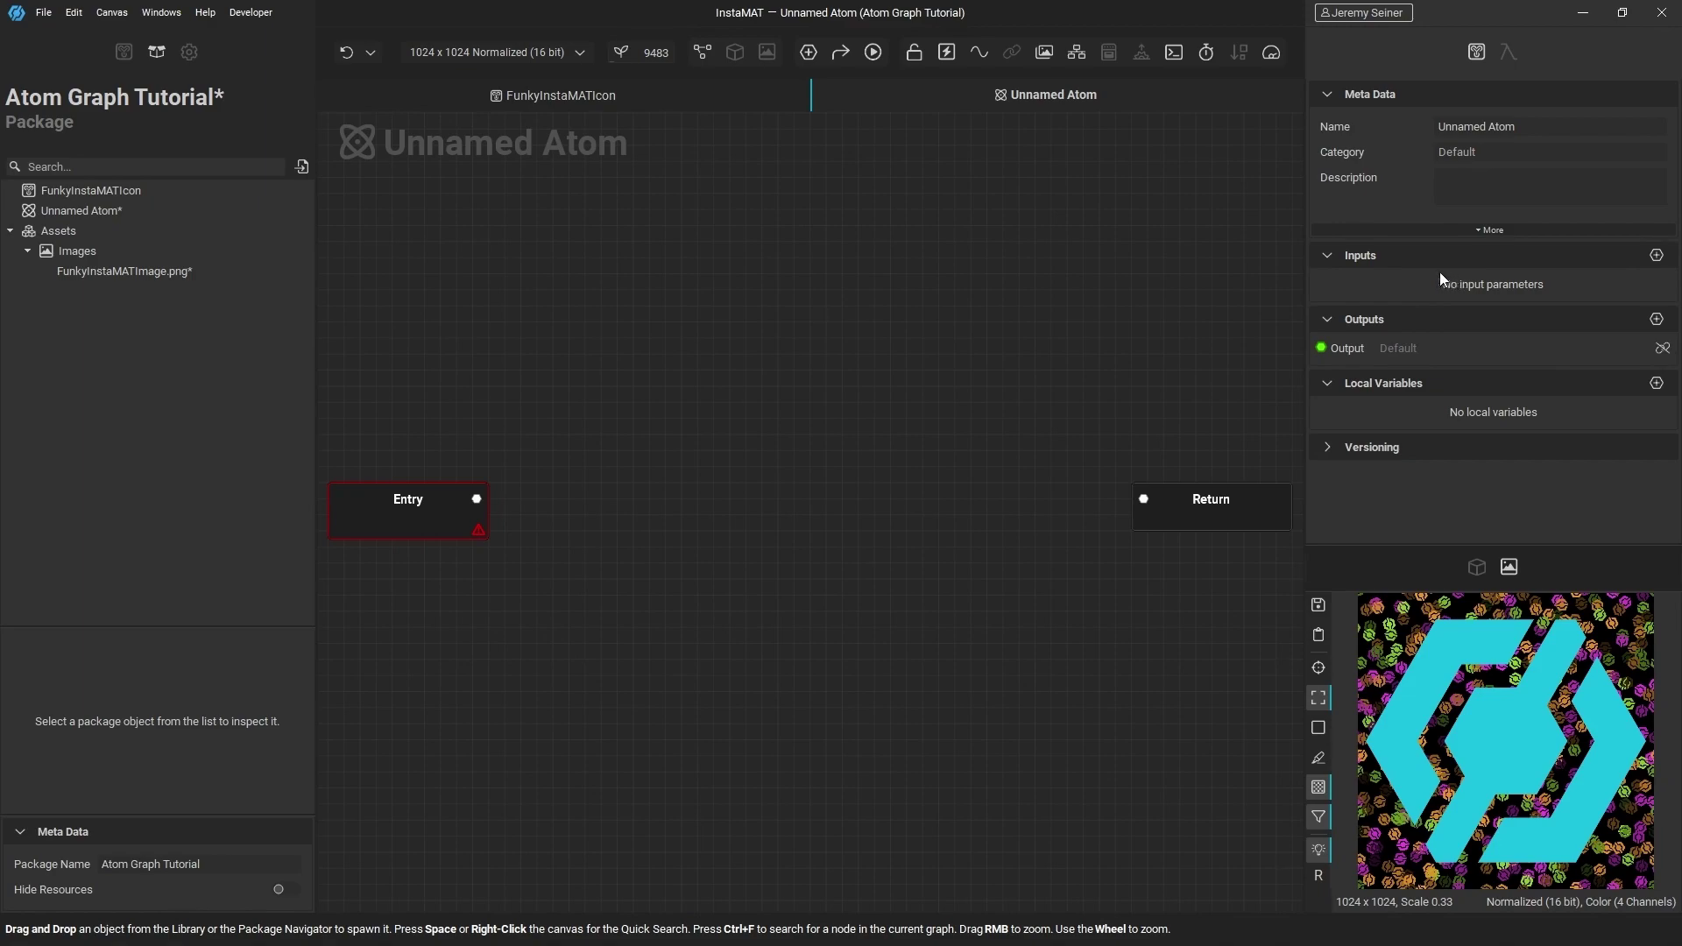
{"action": "left_click", "coordinate": [1656, 256]}
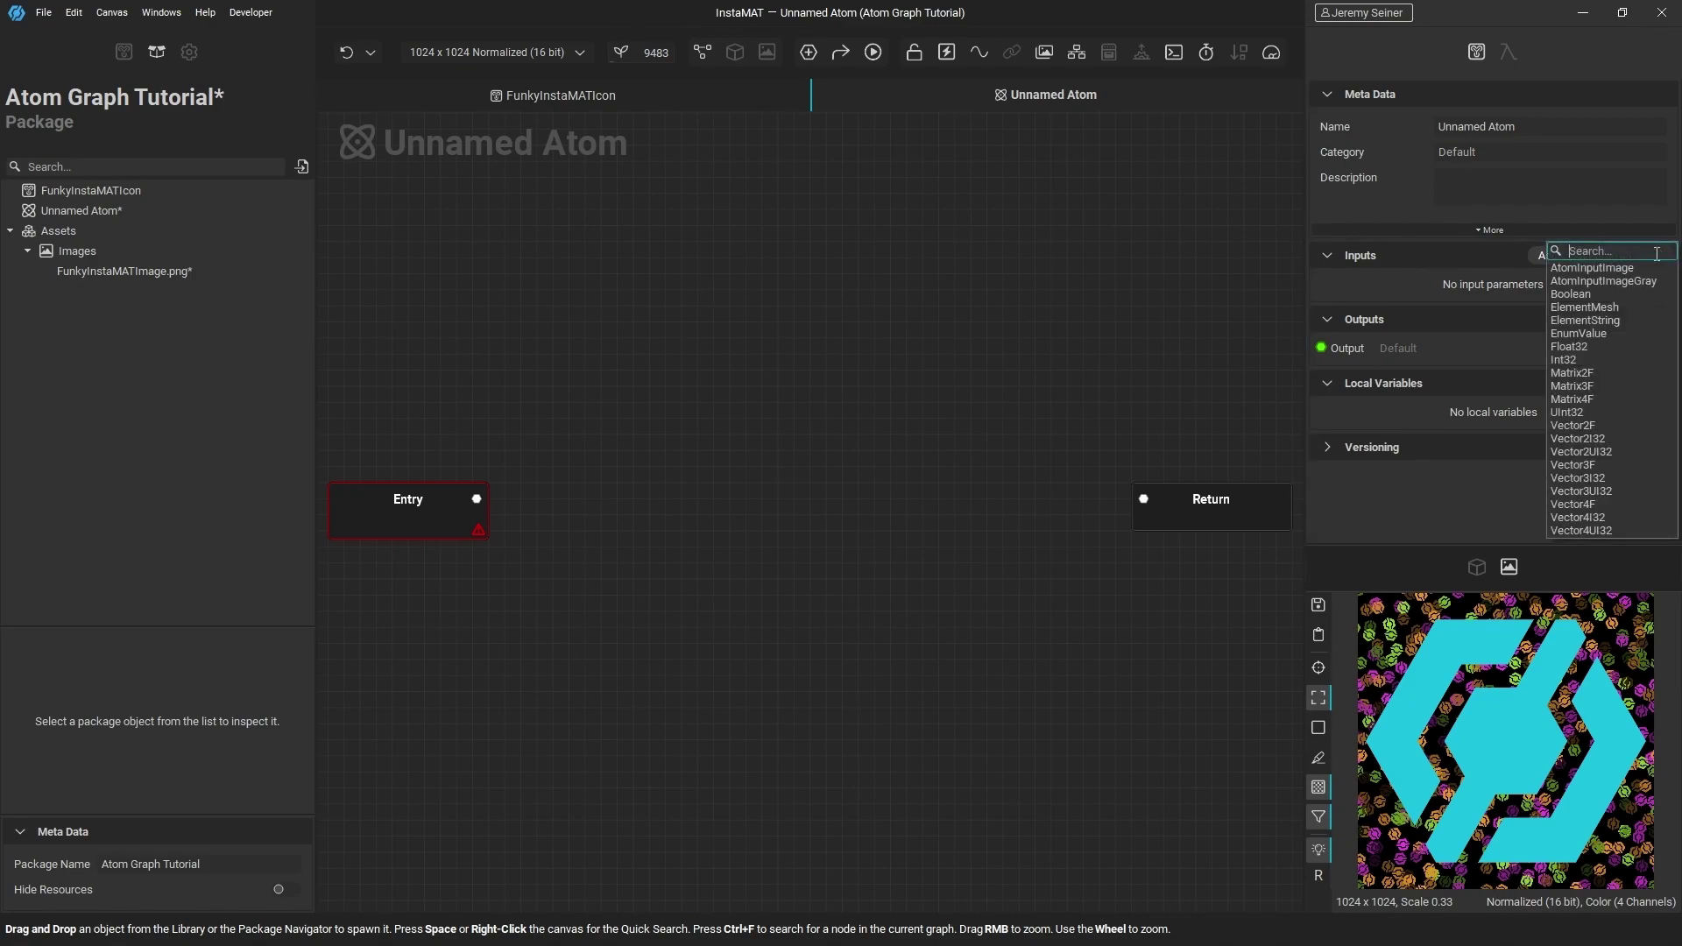
{"action": "left_click", "coordinate": [1589, 268]}
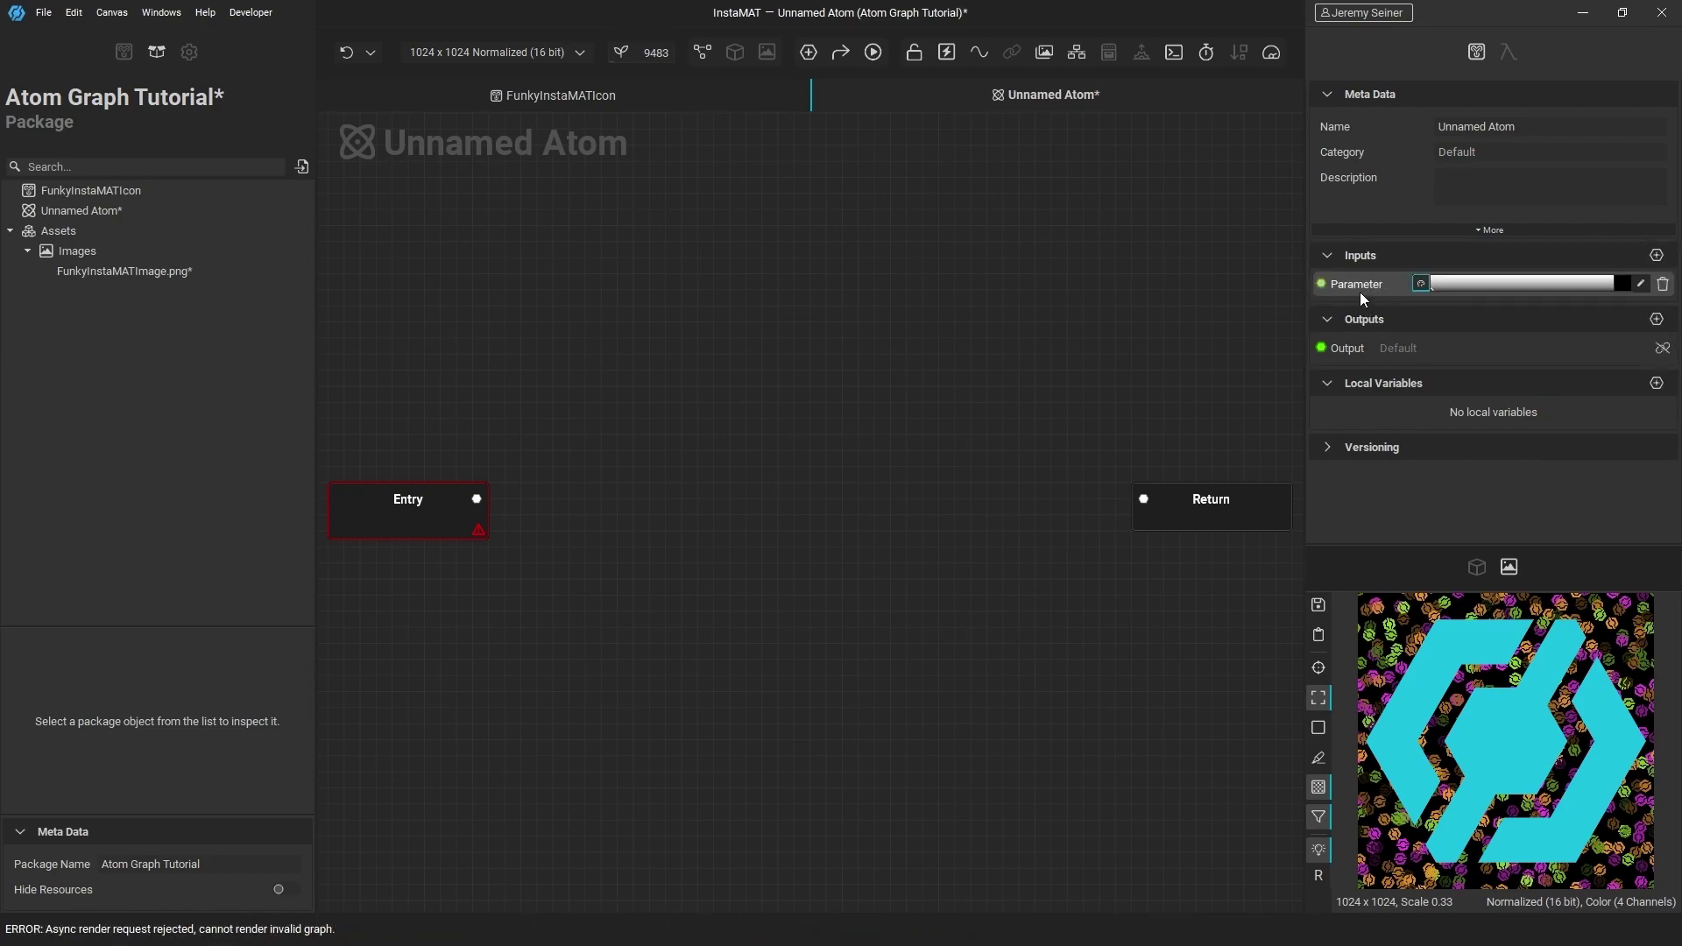
{"action": "double_click", "coordinate": [1352, 282]}
{"action": "type", "text": "Image"}
{"action": "key", "text": "Return"}
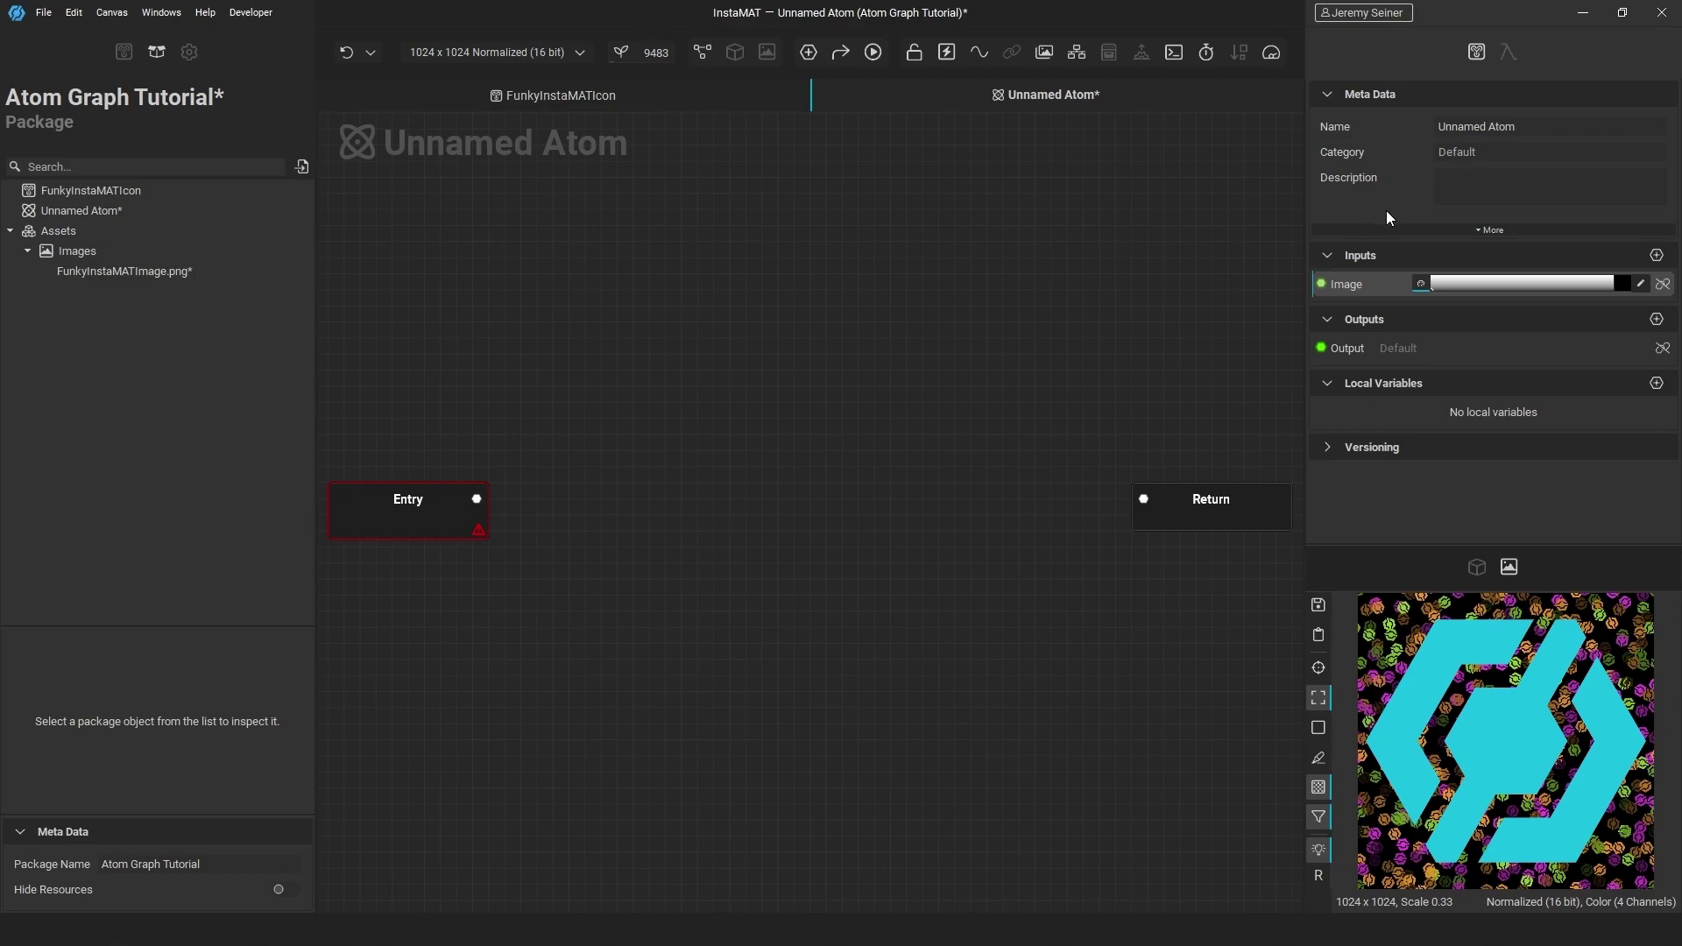
Assign the package's FunkyInstaMATImage.png as the default image of the Image input
{"action": "left_click", "coordinate": [1641, 284]}
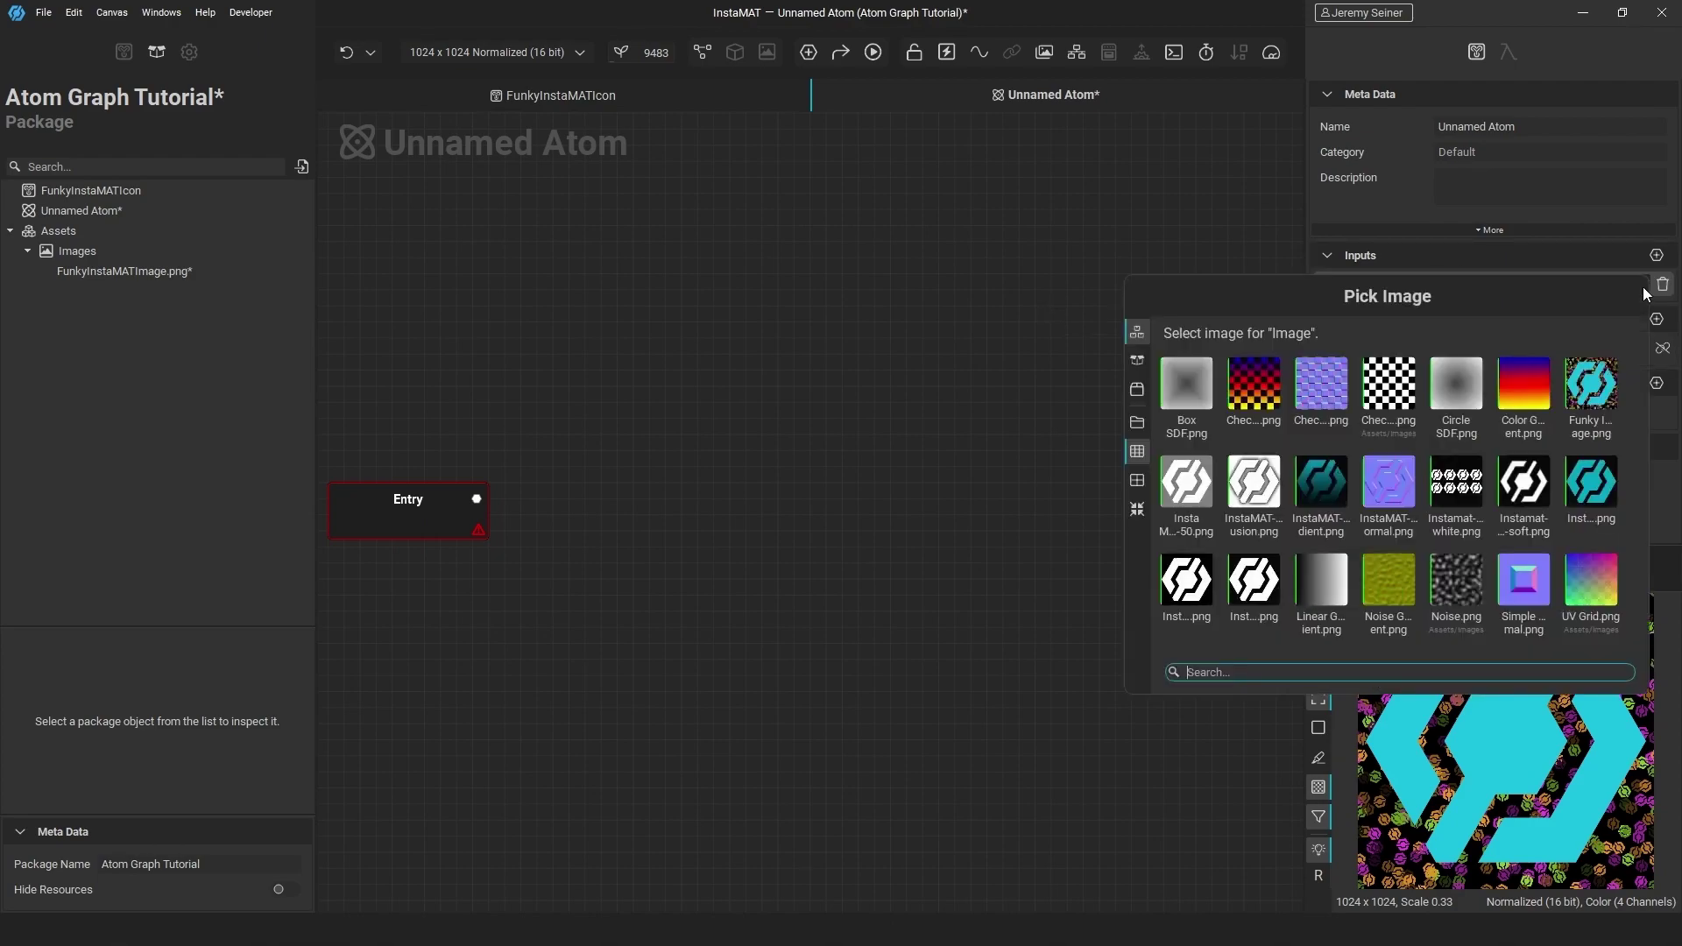
{"action": "left_click", "coordinate": [1137, 361]}
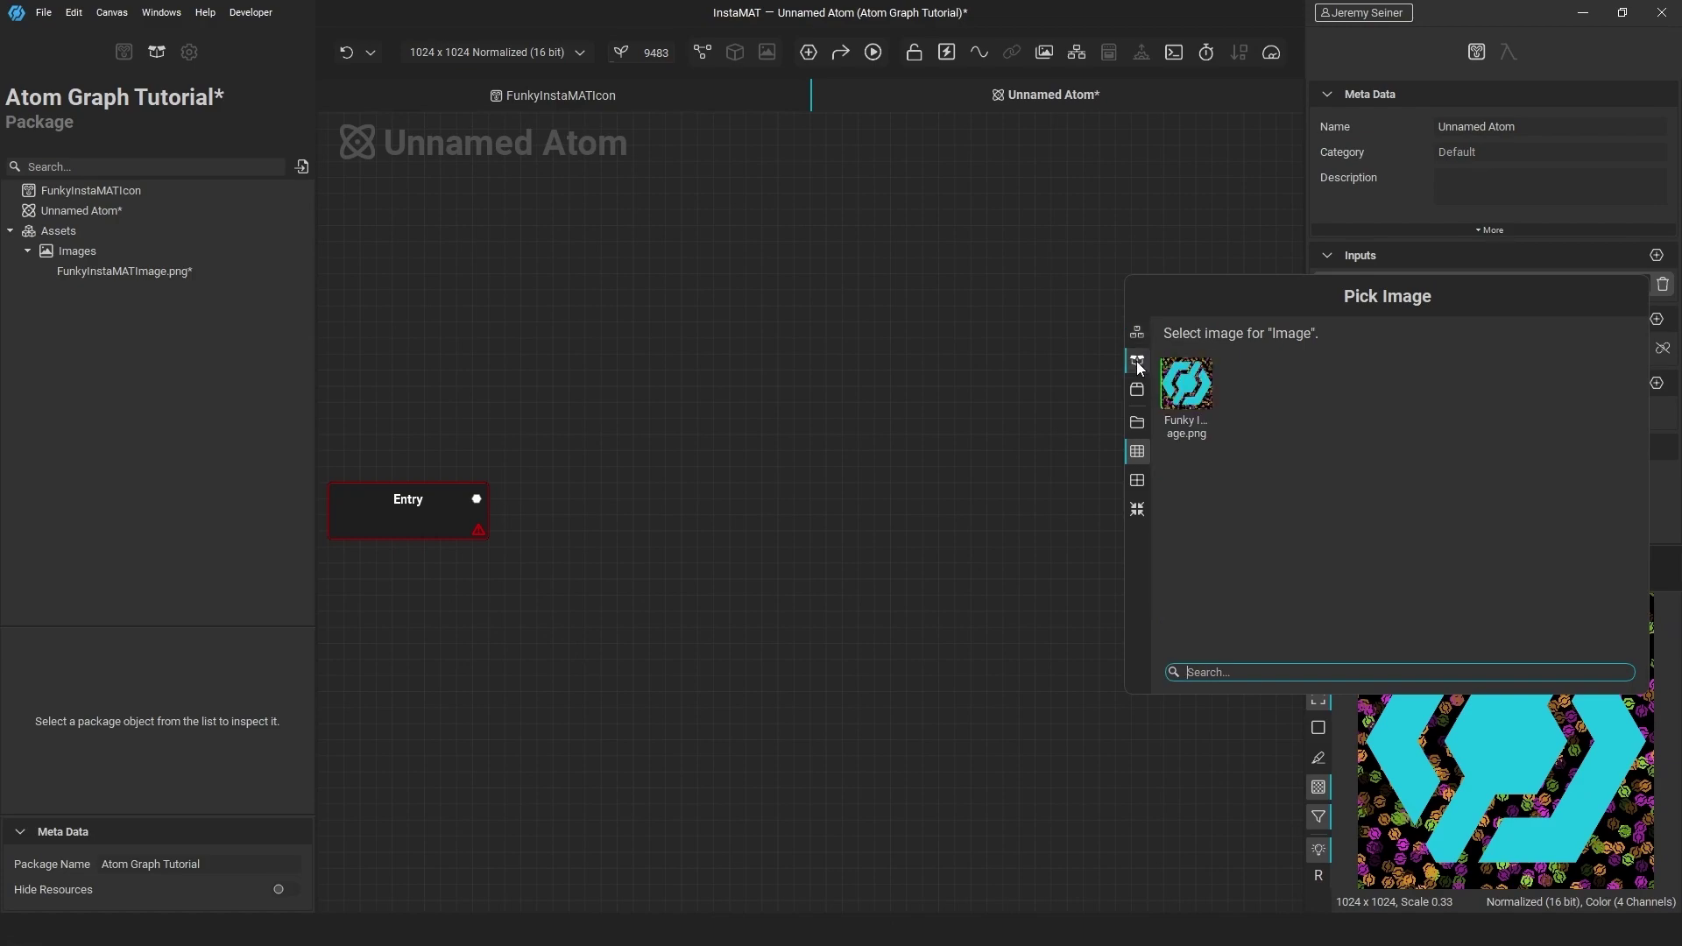
{"action": "left_click", "coordinate": [1190, 391]}
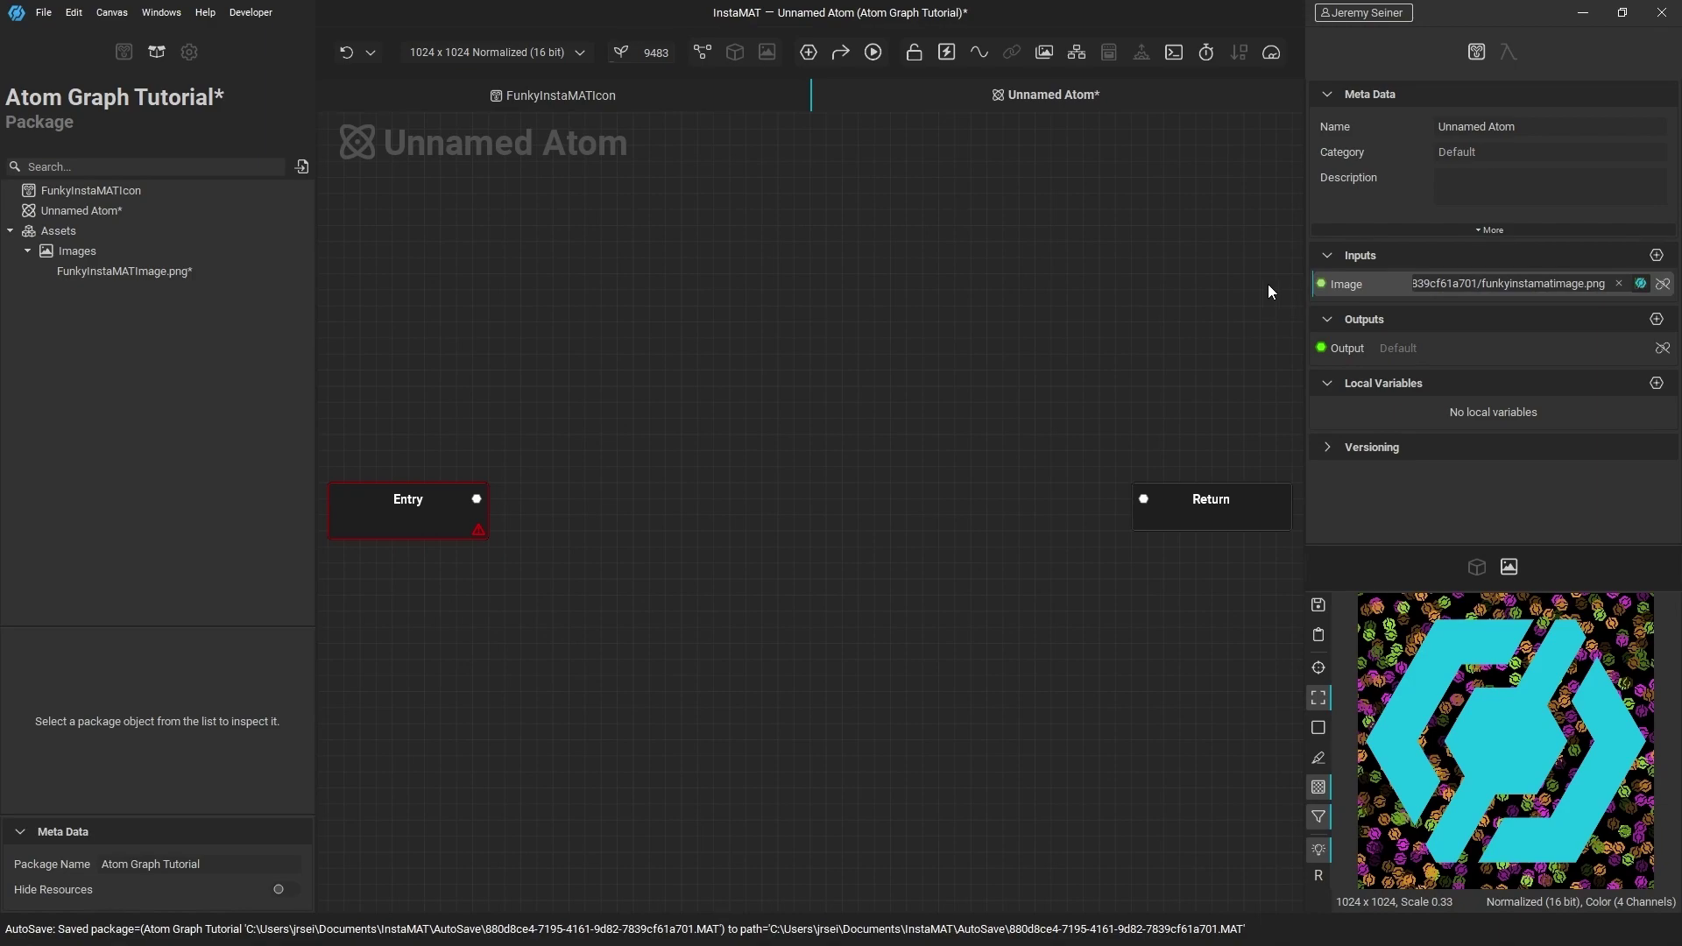
Place the Image input on the canvas below Entry and add a Read Pixel node fed by its output
{"action": "left_click_drag", "start_coordinate": [1382, 282], "coordinate": [559, 594]}
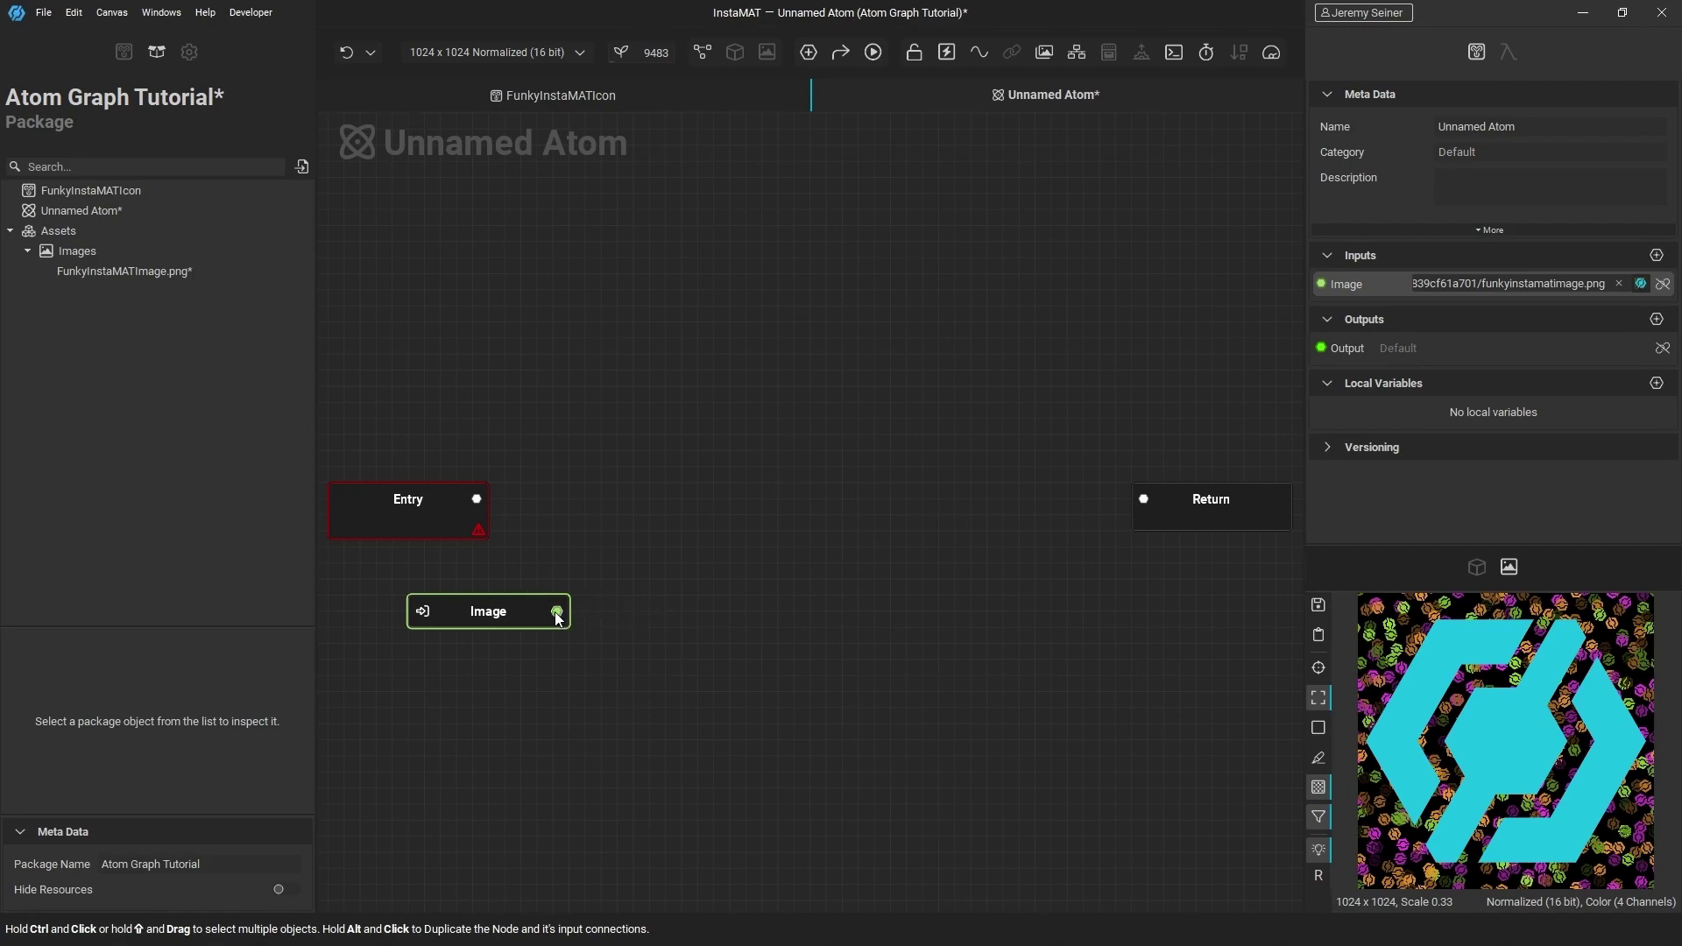
{"action": "left_click_drag", "start_coordinate": [601, 531], "coordinate": [611, 530]}
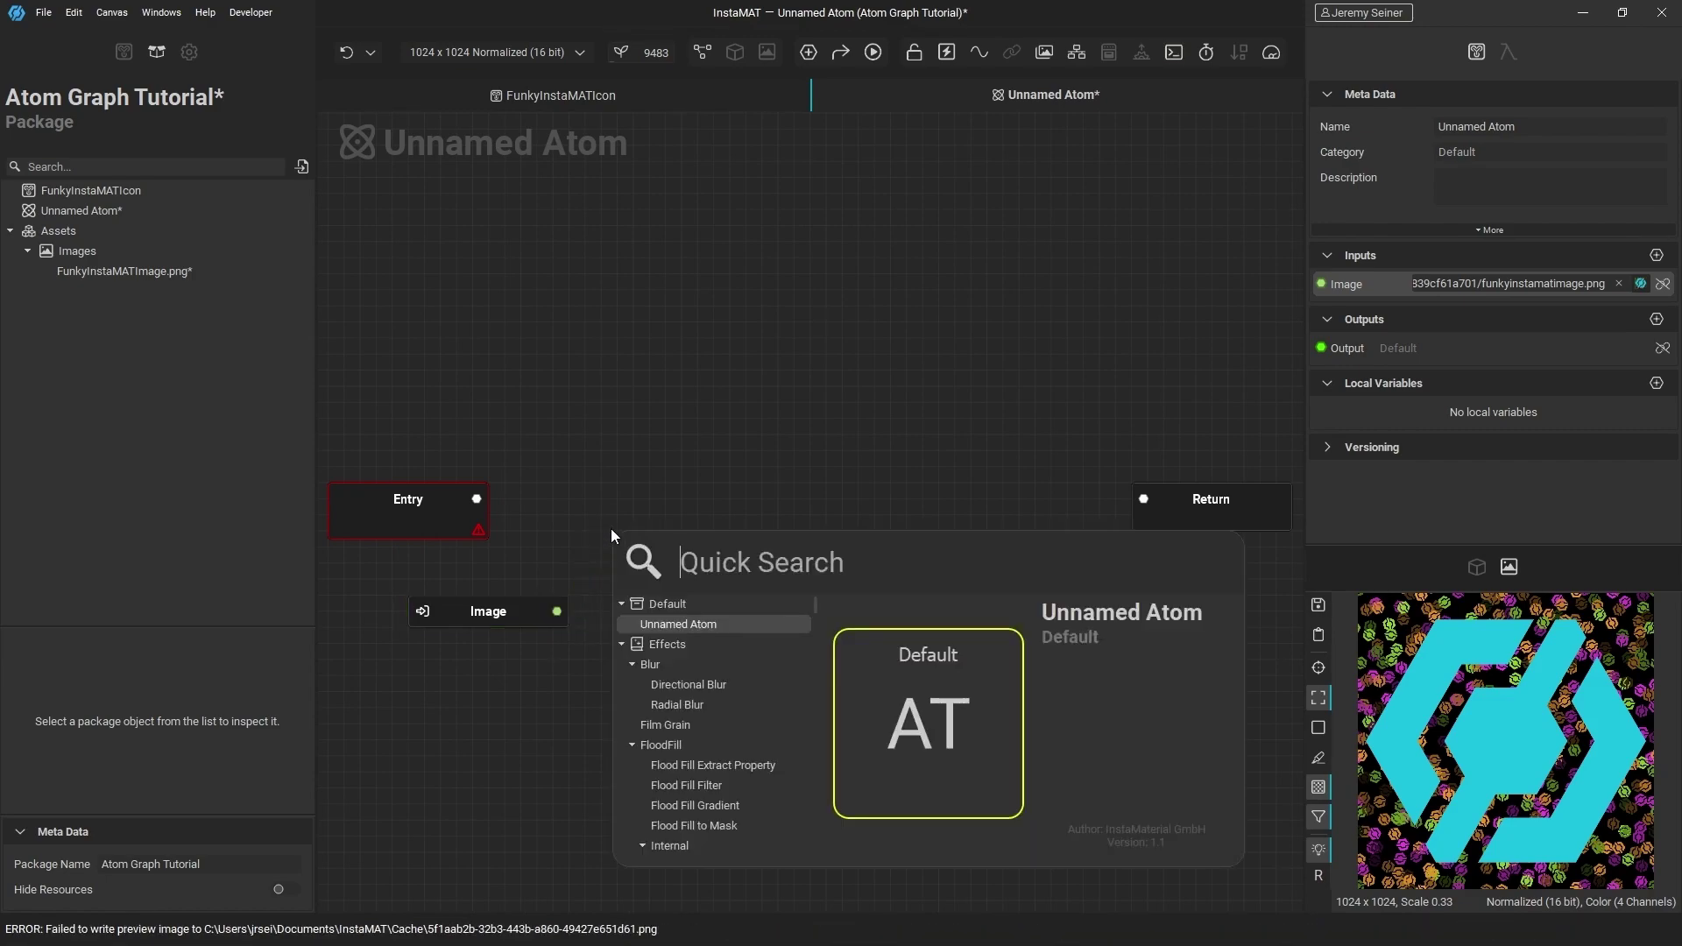
{"action": "type", "text": "read"}
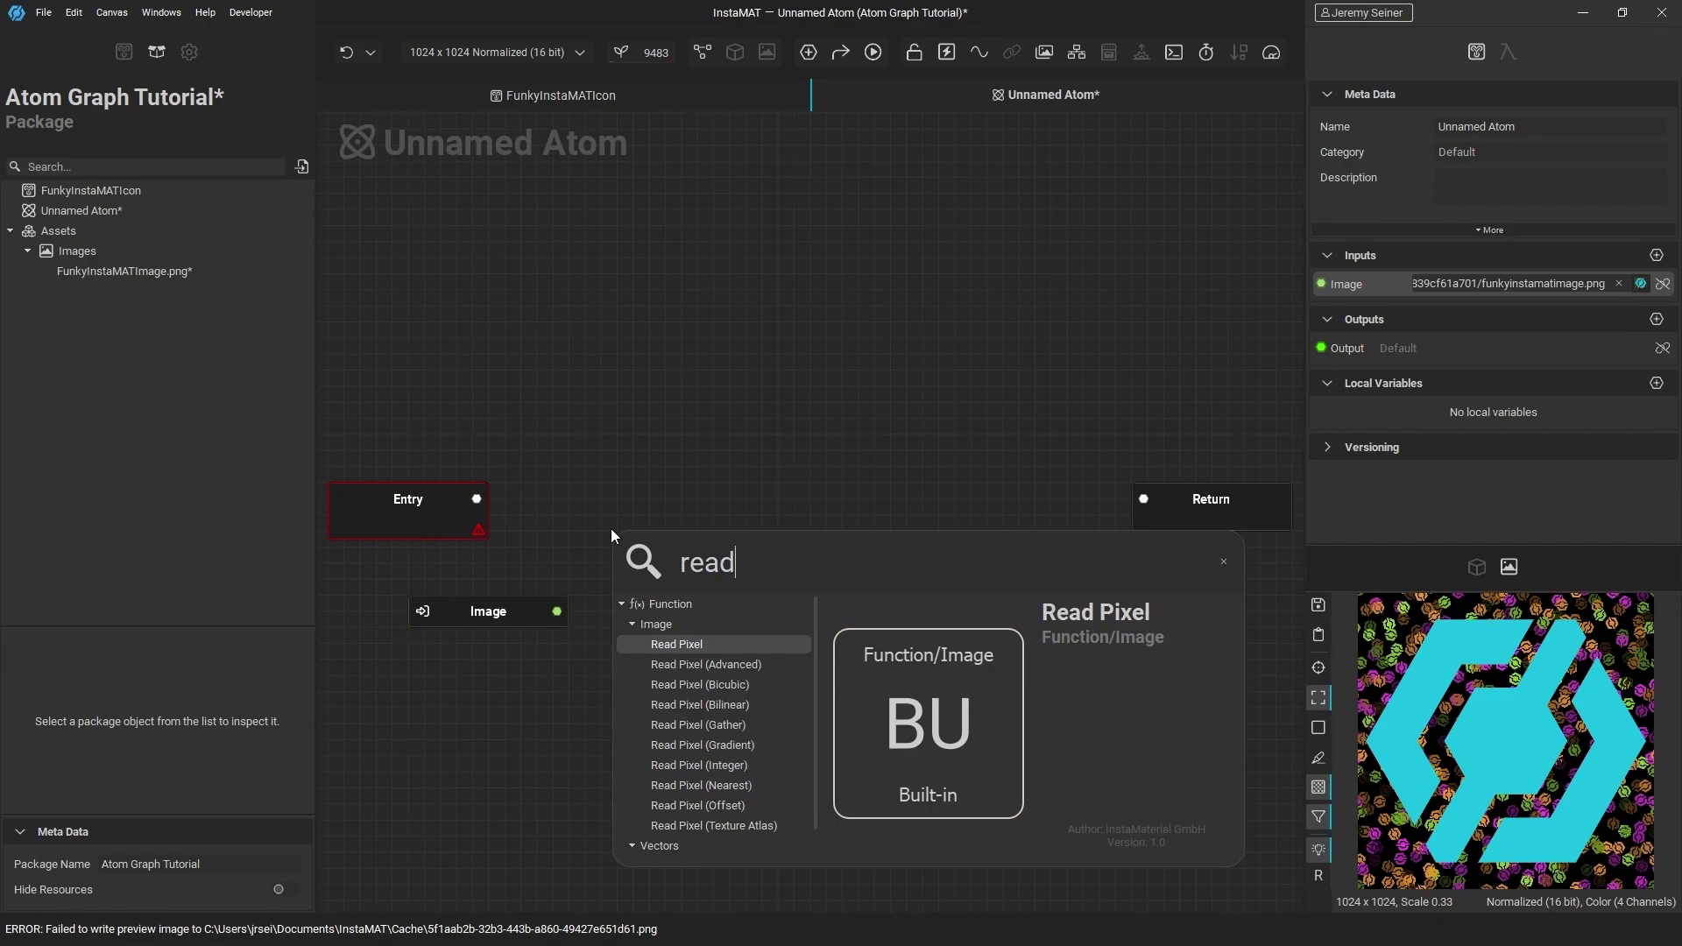
{"action": "key", "text": "Return"}
{"action": "left_click_drag", "start_coordinate": [698, 554], "coordinate": [727, 599]}
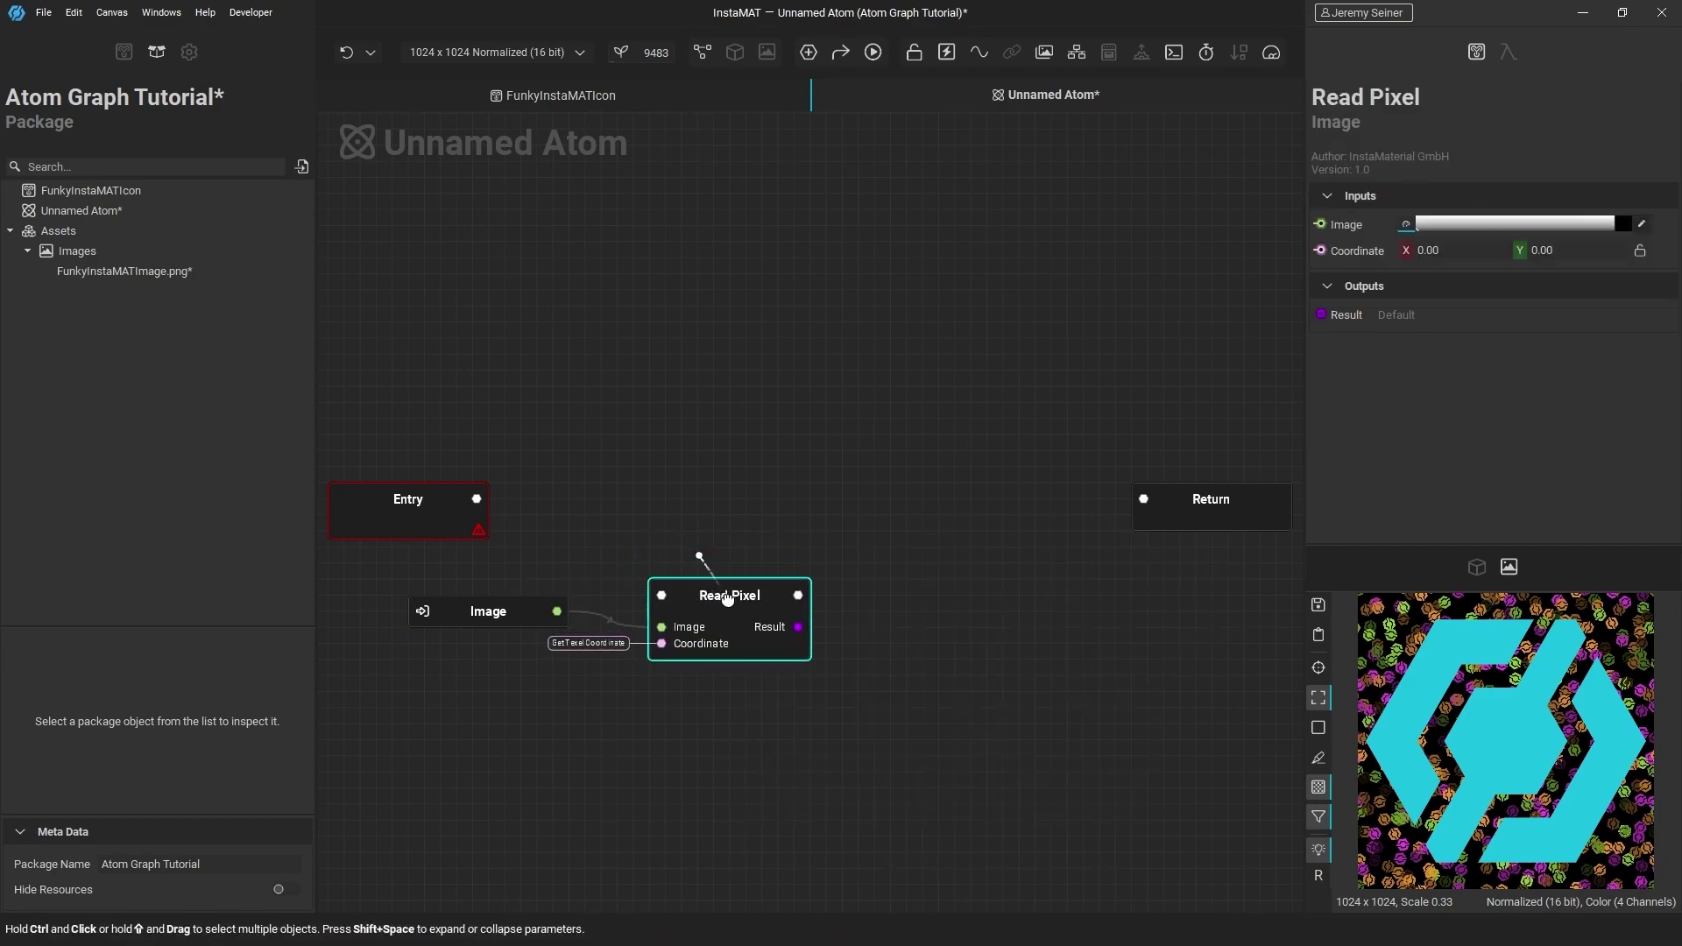
Convert the Read Pixel node's spawn attachments to graphs so Get Texel Coordinate is its own node
{"action": "scroll", "coordinate": [682, 624], "scroll_direction": "up", "scroll_amount": 2}
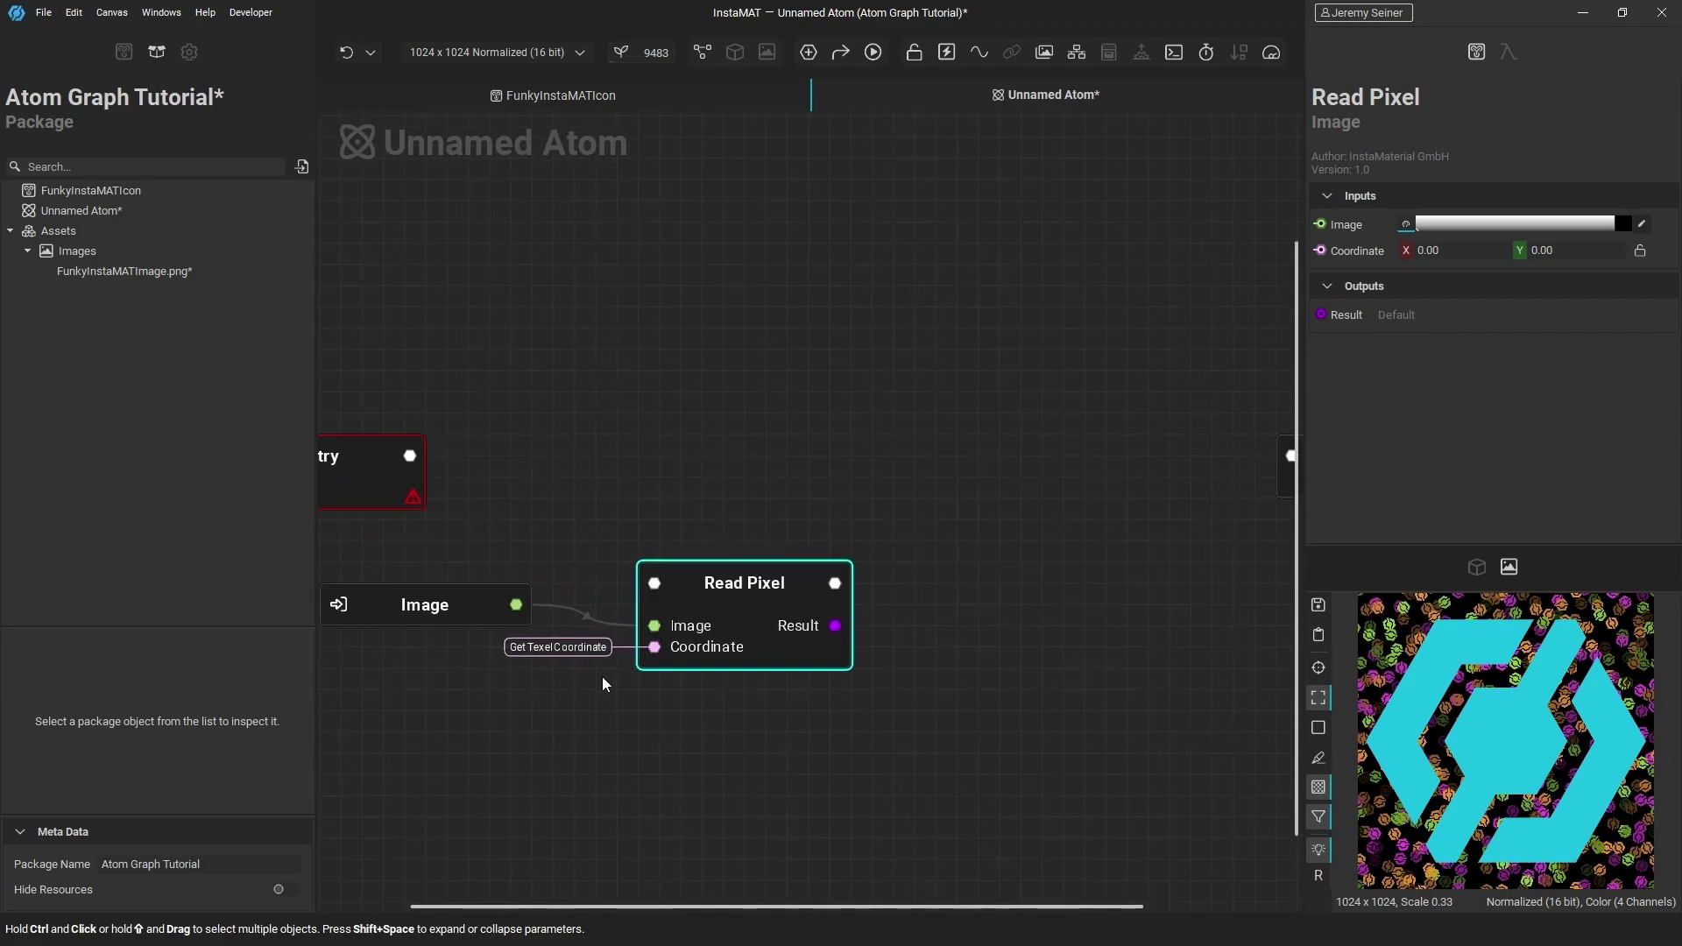
{"action": "scroll", "coordinate": [600, 677], "scroll_direction": "up", "scroll_amount": 1}
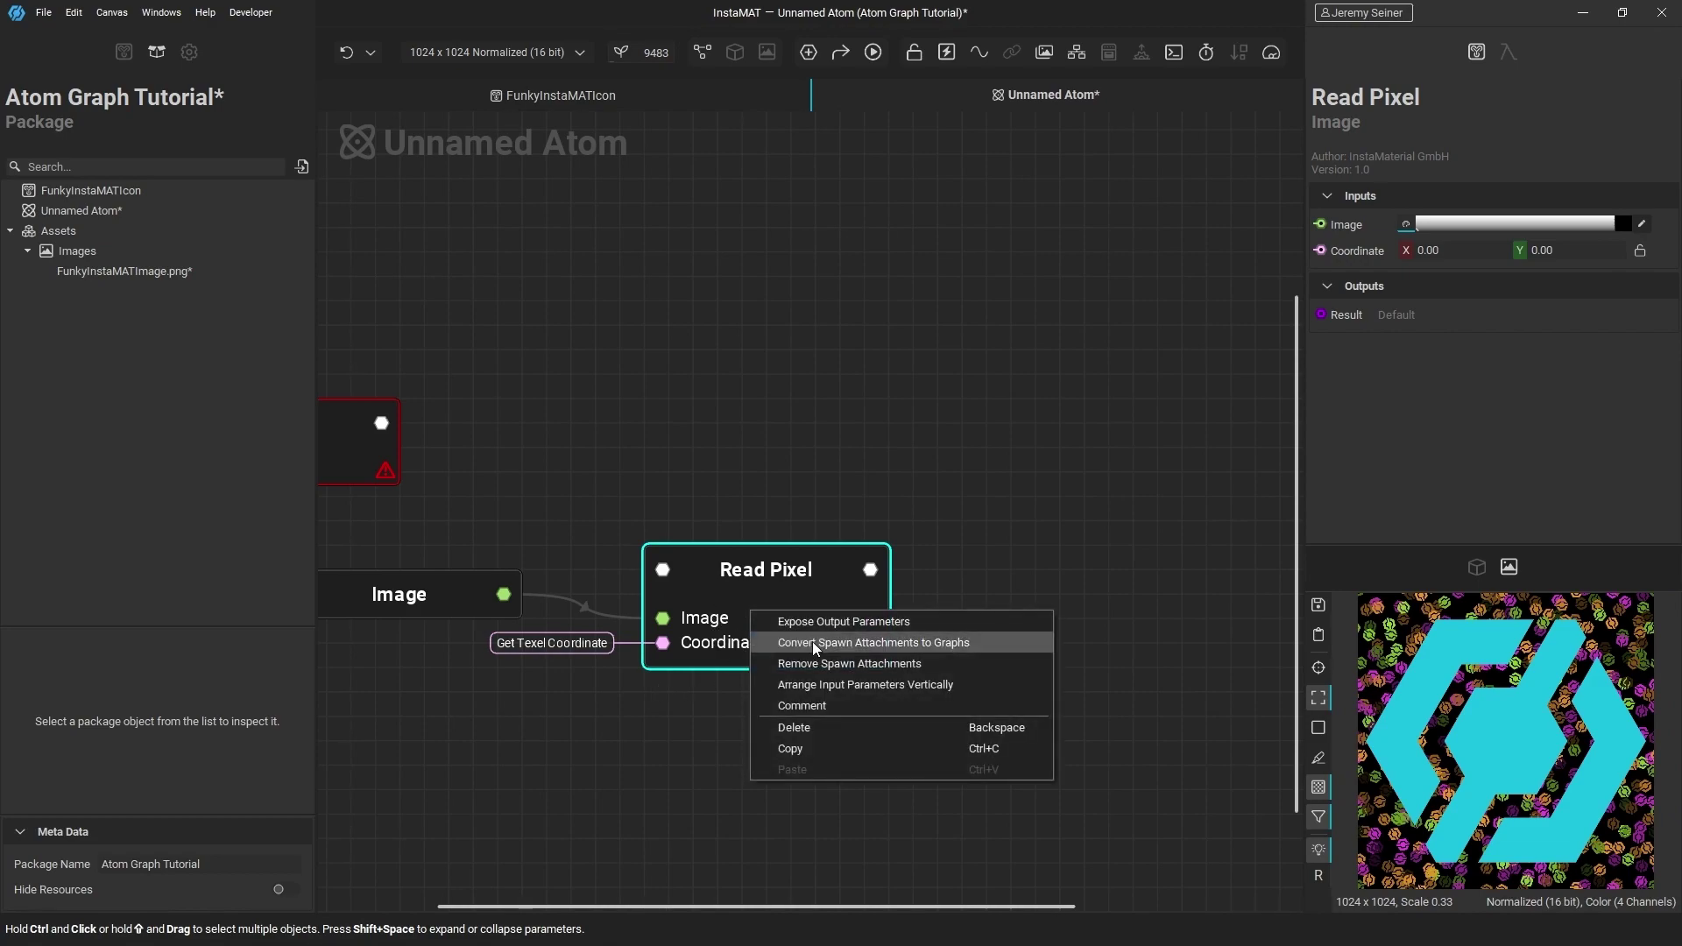
{"action": "left_click", "coordinate": [979, 651]}
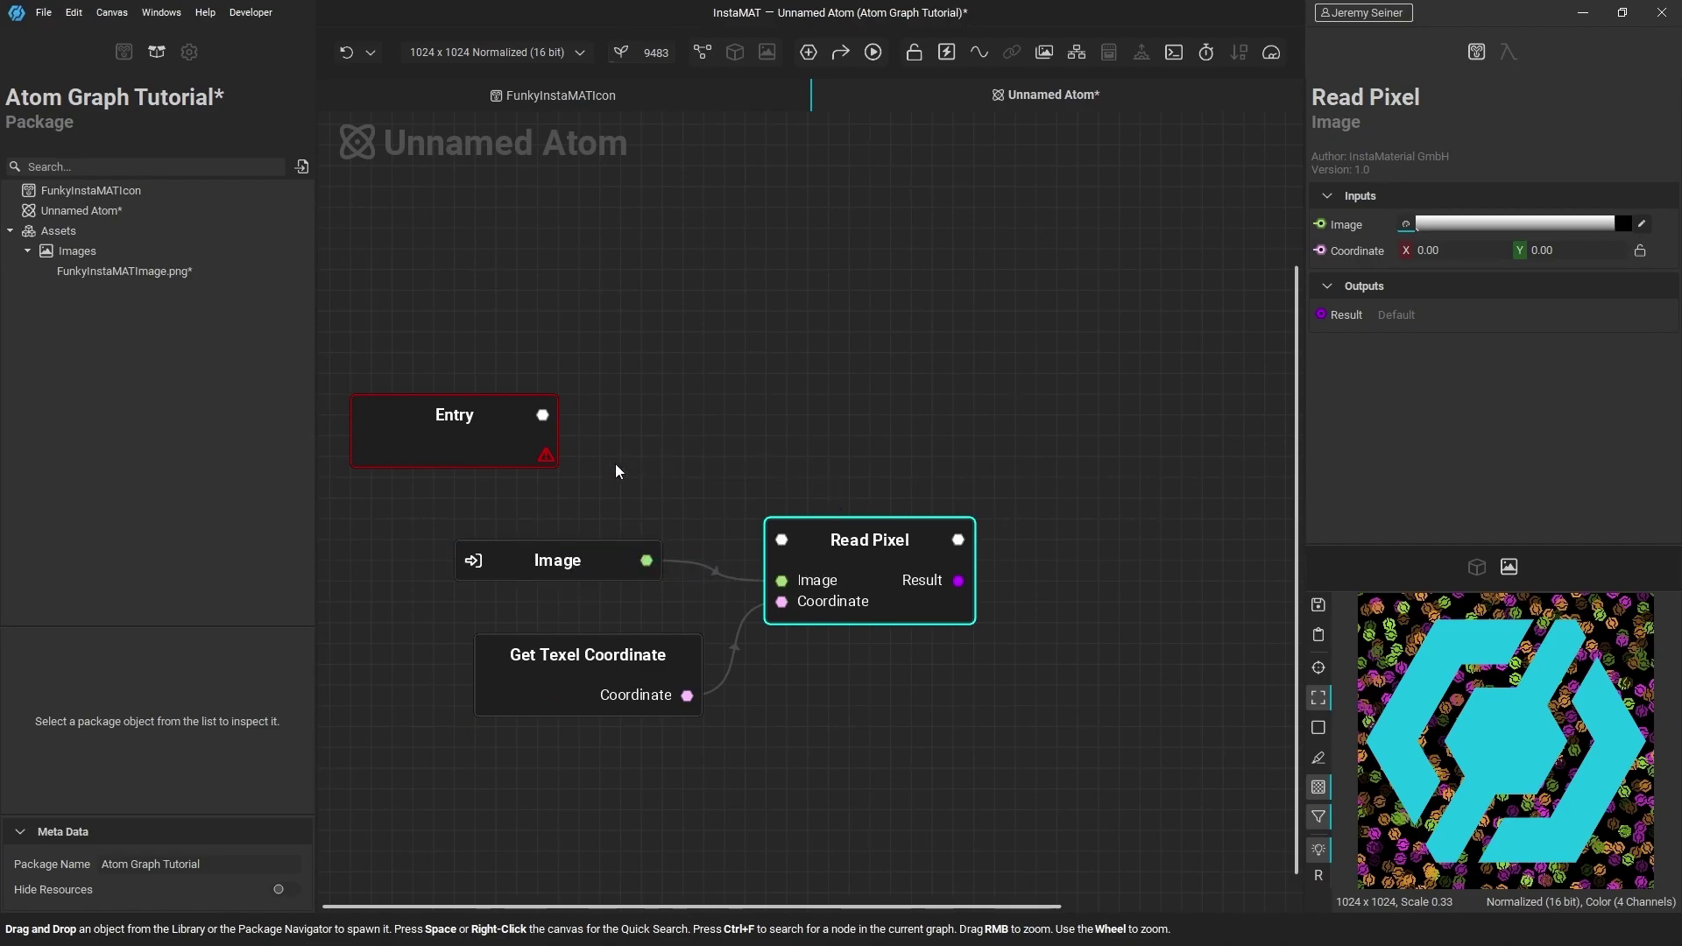
Check the error on the Entry node and connect the execution flow from Entry through Read Pixel to Return
{"action": "mouse_move", "coordinate": [544, 456]}
{"action": "scroll", "coordinate": [655, 448], "scroll_direction": "down", "scroll_amount": 2}
{"action": "middle_click_drag", "start_coordinate": [754, 403], "coordinate": [732, 415]}
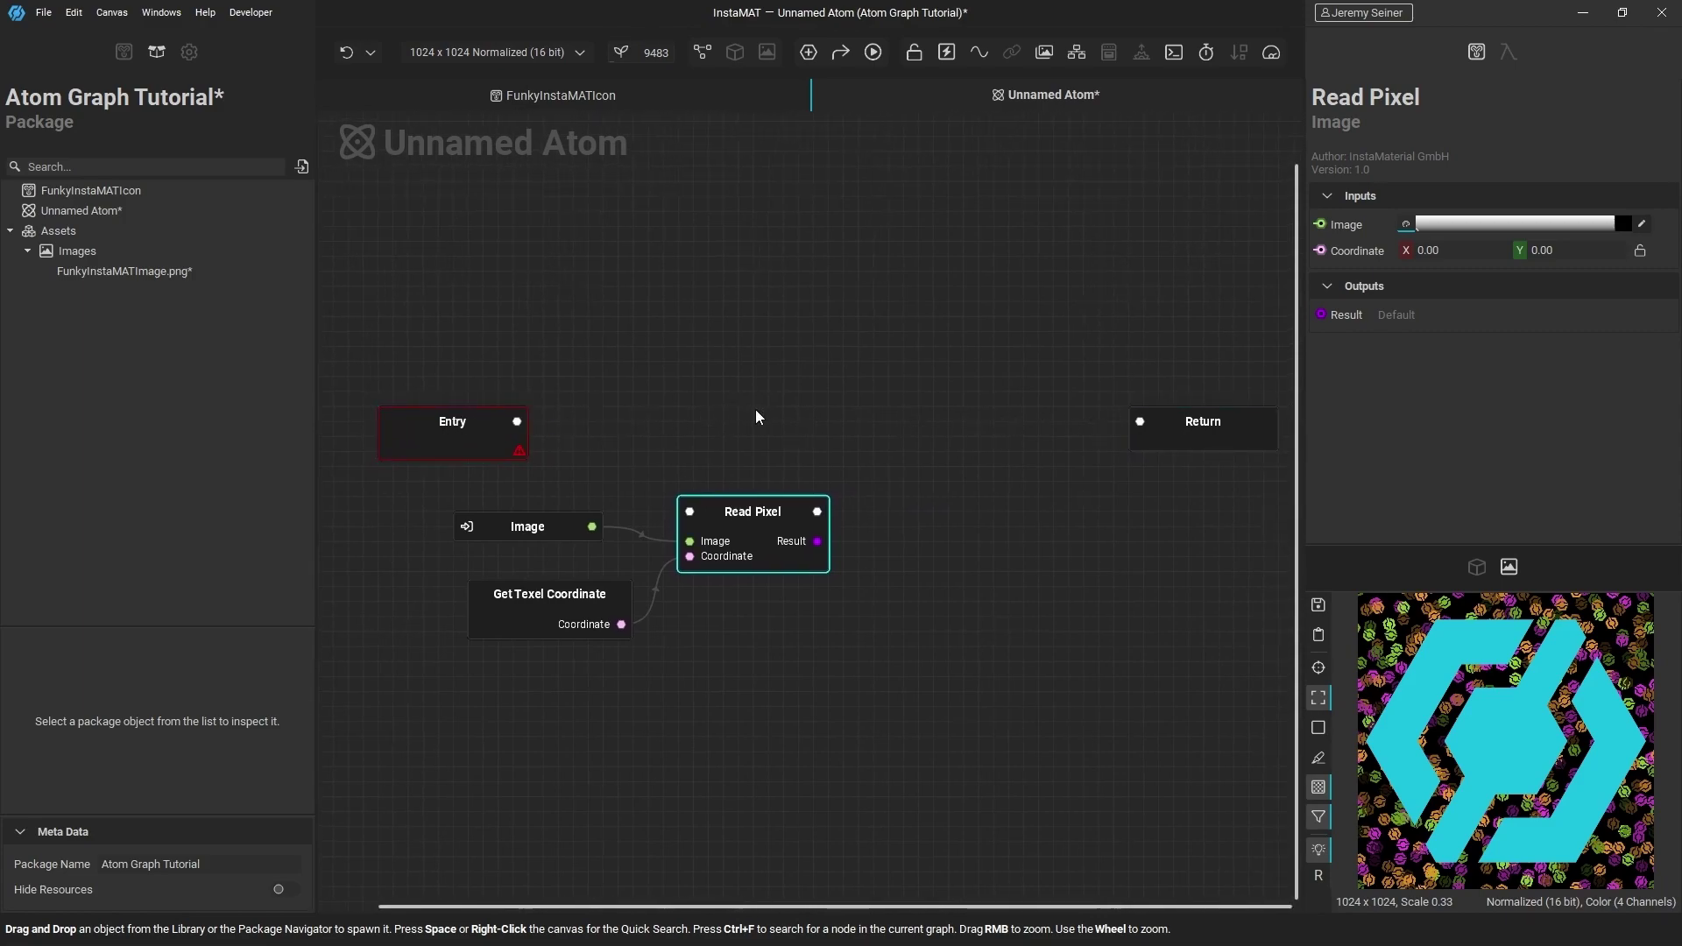
{"action": "scroll", "coordinate": [651, 457], "scroll_direction": "up", "scroll_amount": 1}
{"action": "mouse_move", "coordinate": [500, 450]}
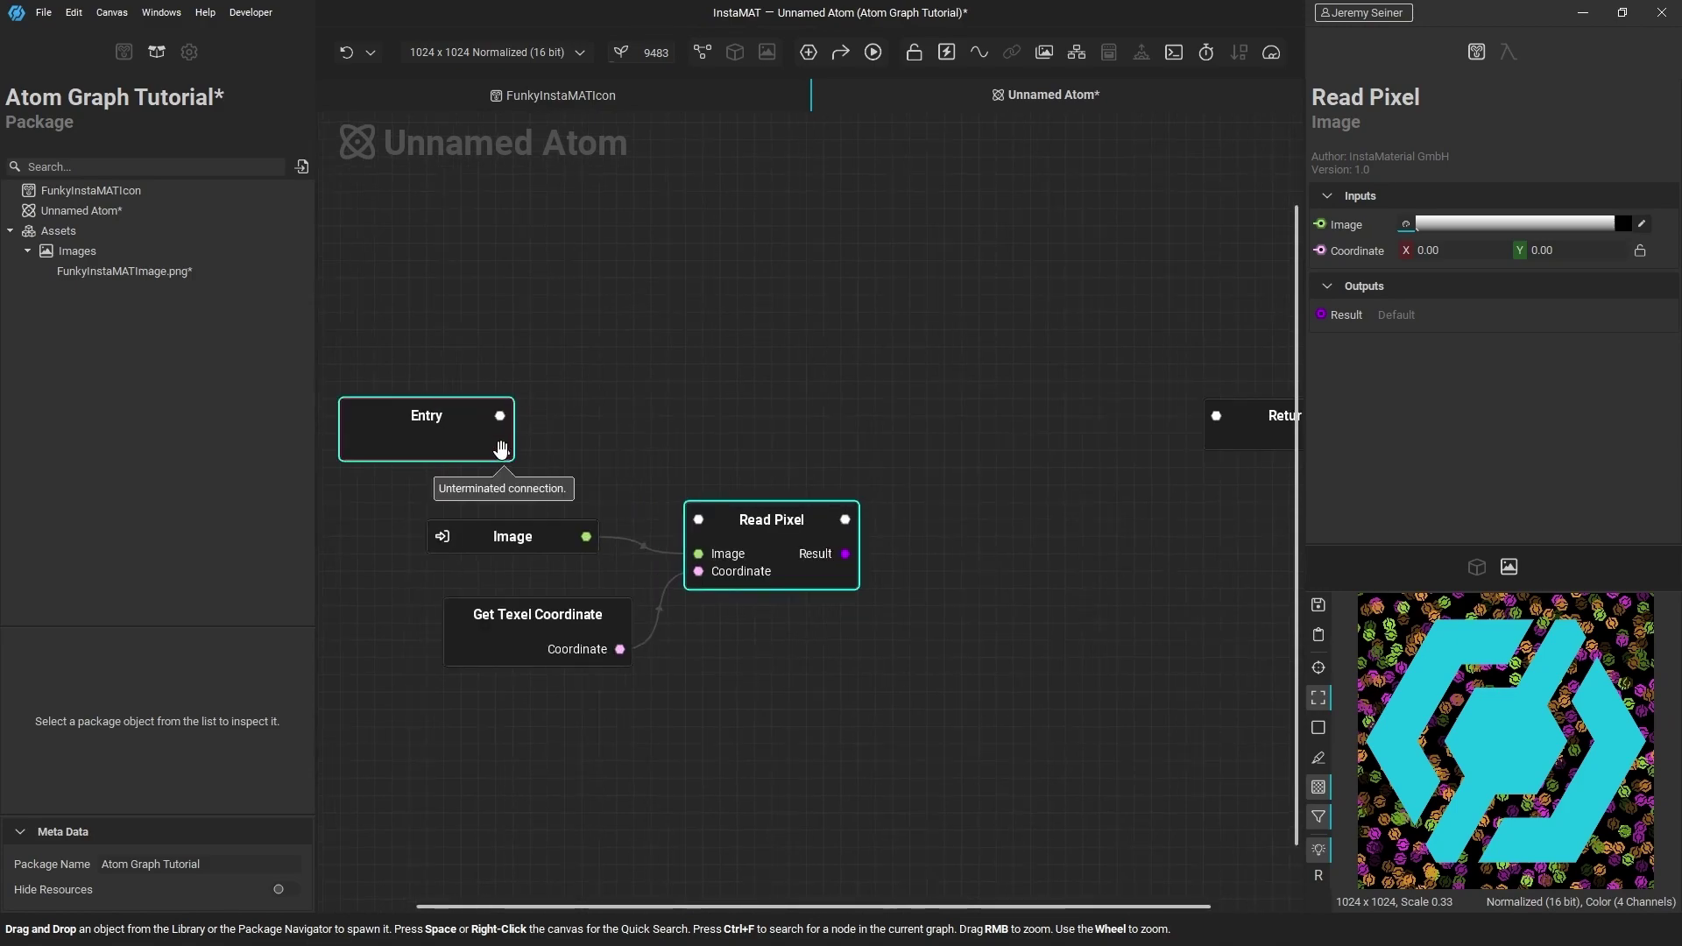
{"action": "left_click", "coordinate": [570, 448]}
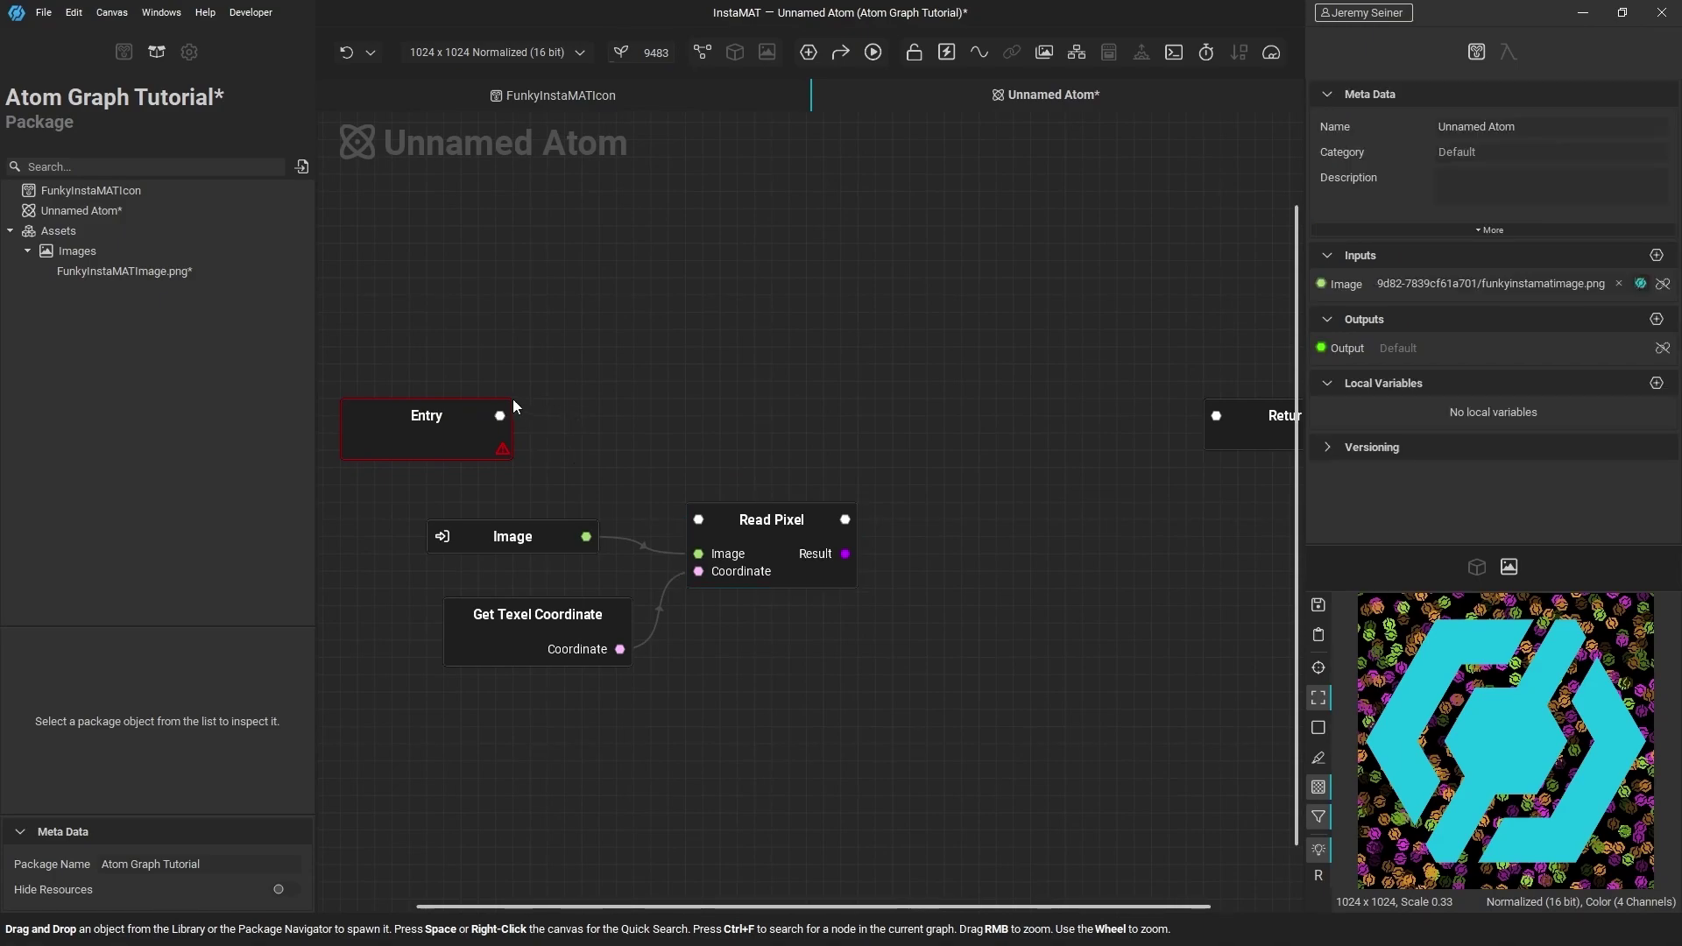
{"action": "left_click_drag", "start_coordinate": [501, 417], "coordinate": [701, 522]}
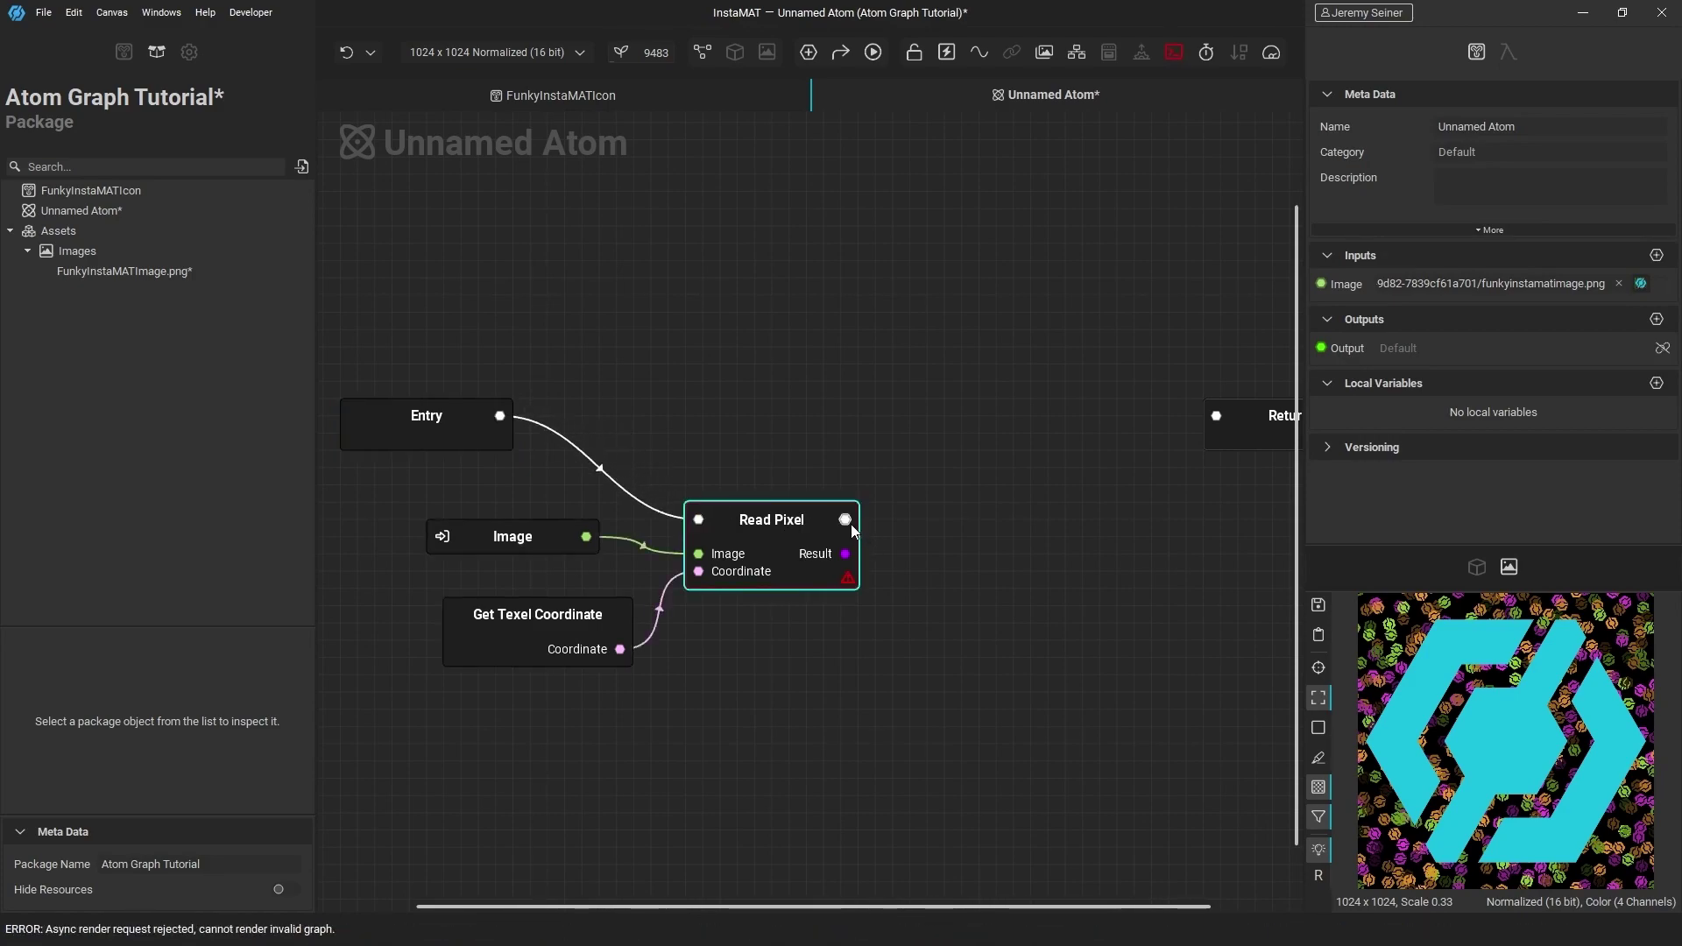
{"action": "left_click_drag", "start_coordinate": [846, 520], "coordinate": [1216, 415]}
Align Read Pixel between Entry and Return, and arrange the Image and Get Texel Coordinate nodes below Entry
{"action": "middle_click_drag", "start_coordinate": [1232, 508], "coordinate": [1059, 509]}
{"action": "scroll", "coordinate": [1058, 510], "scroll_direction": "down", "scroll_amount": 2}
{"action": "left_click_drag", "start_coordinate": [732, 519], "coordinate": [723, 443]}
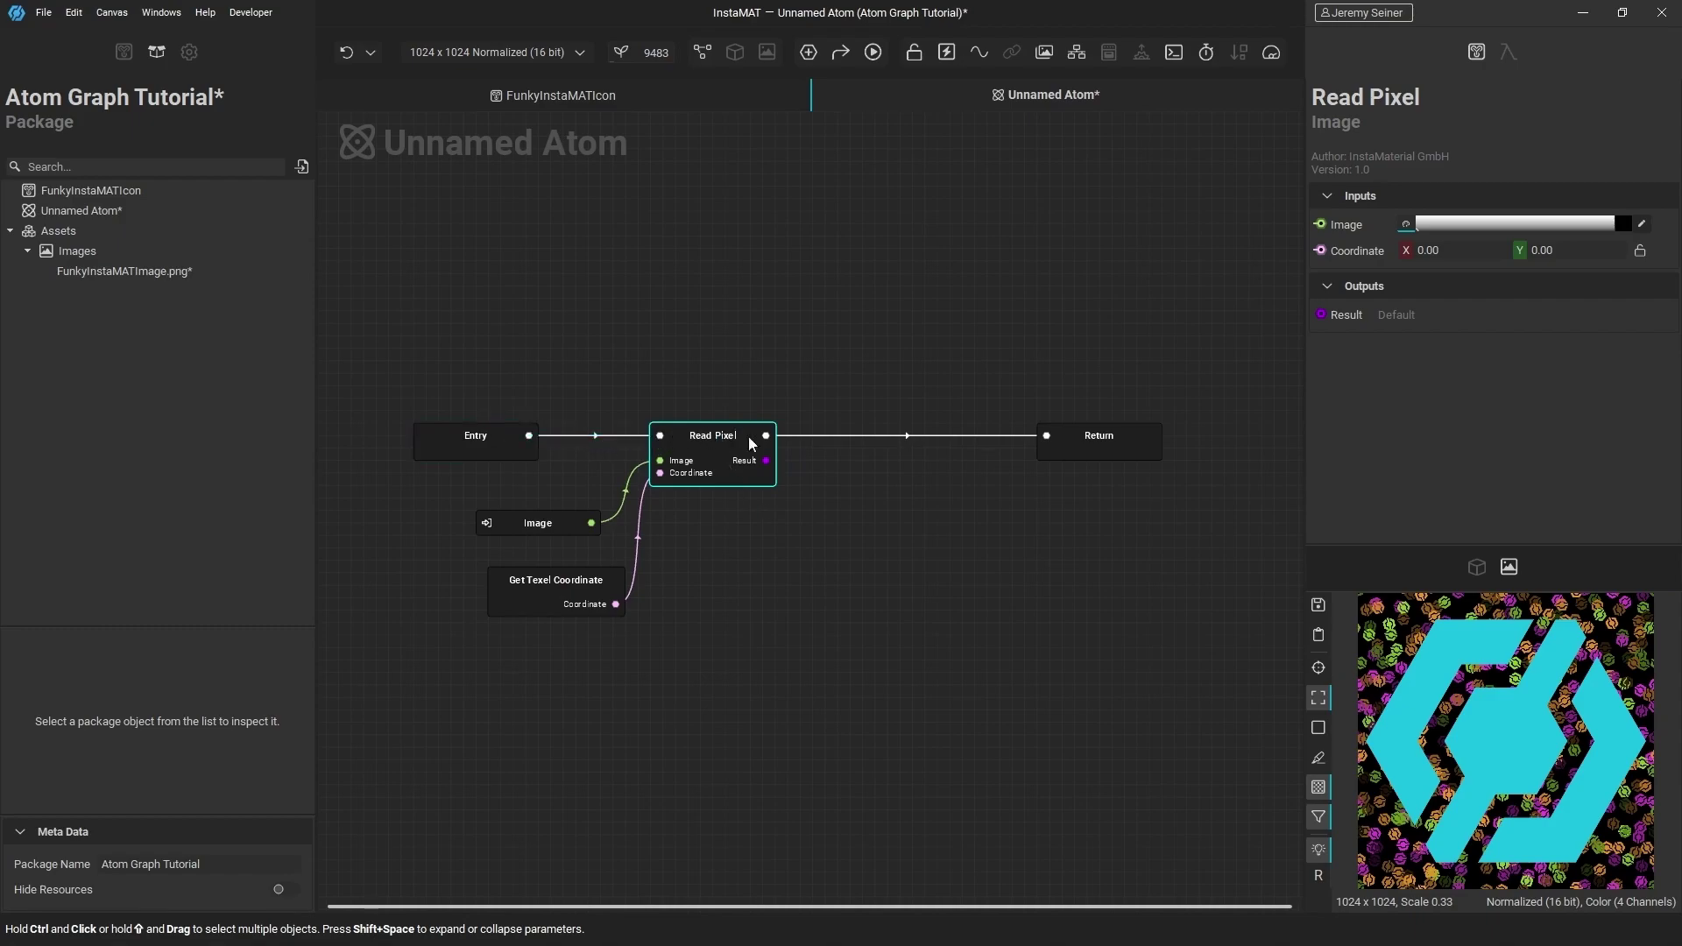
{"action": "left_click", "coordinate": [733, 596]}
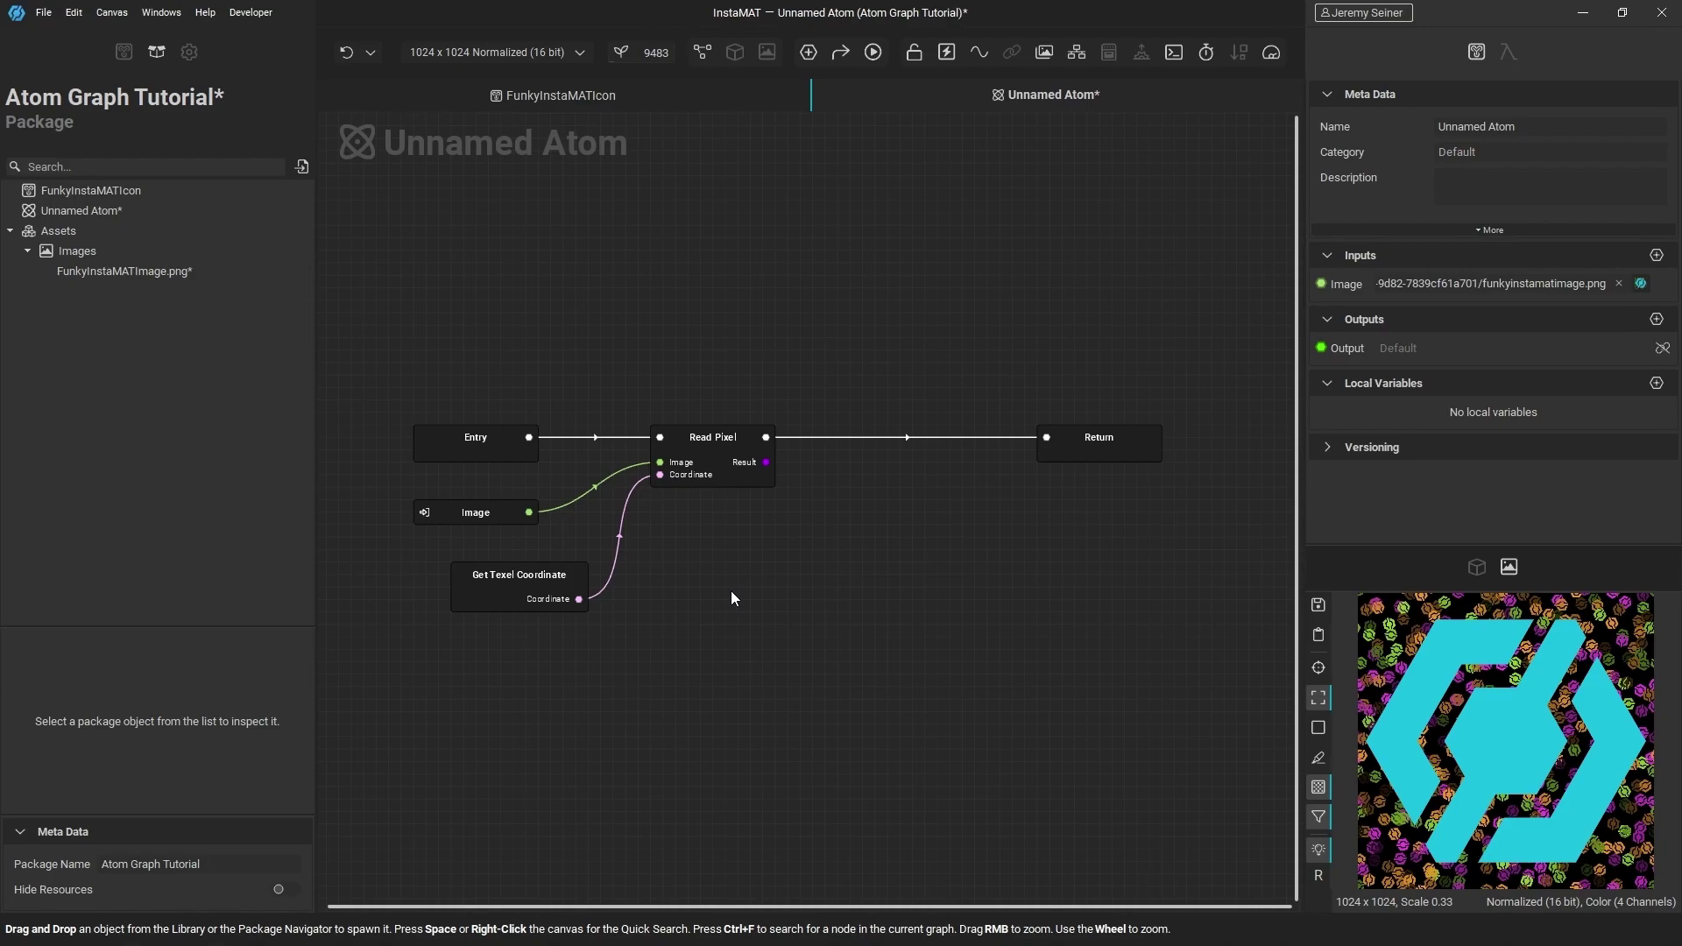
Add a Write Pixel node whose Color input is fed by Read Pixel's Result
{"action": "scroll", "coordinate": [765, 522], "scroll_direction": "up", "scroll_amount": 2}
{"action": "left_click", "coordinate": [776, 434]}
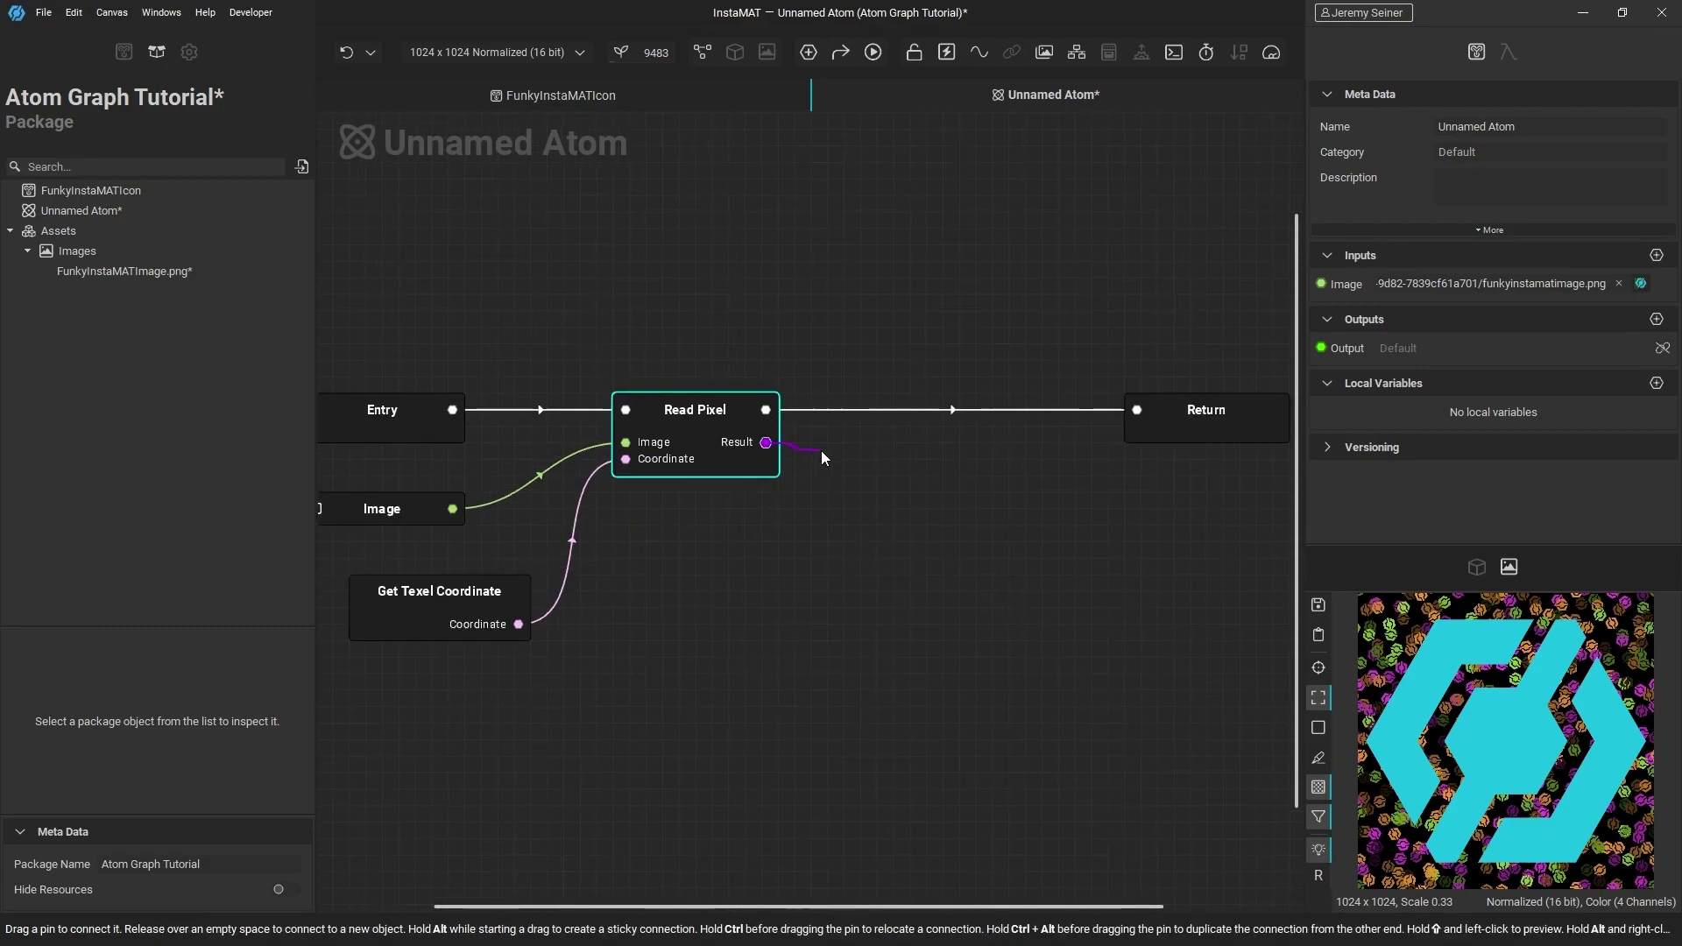
{"action": "left_click_drag", "start_coordinate": [856, 497], "coordinate": [856, 496]}
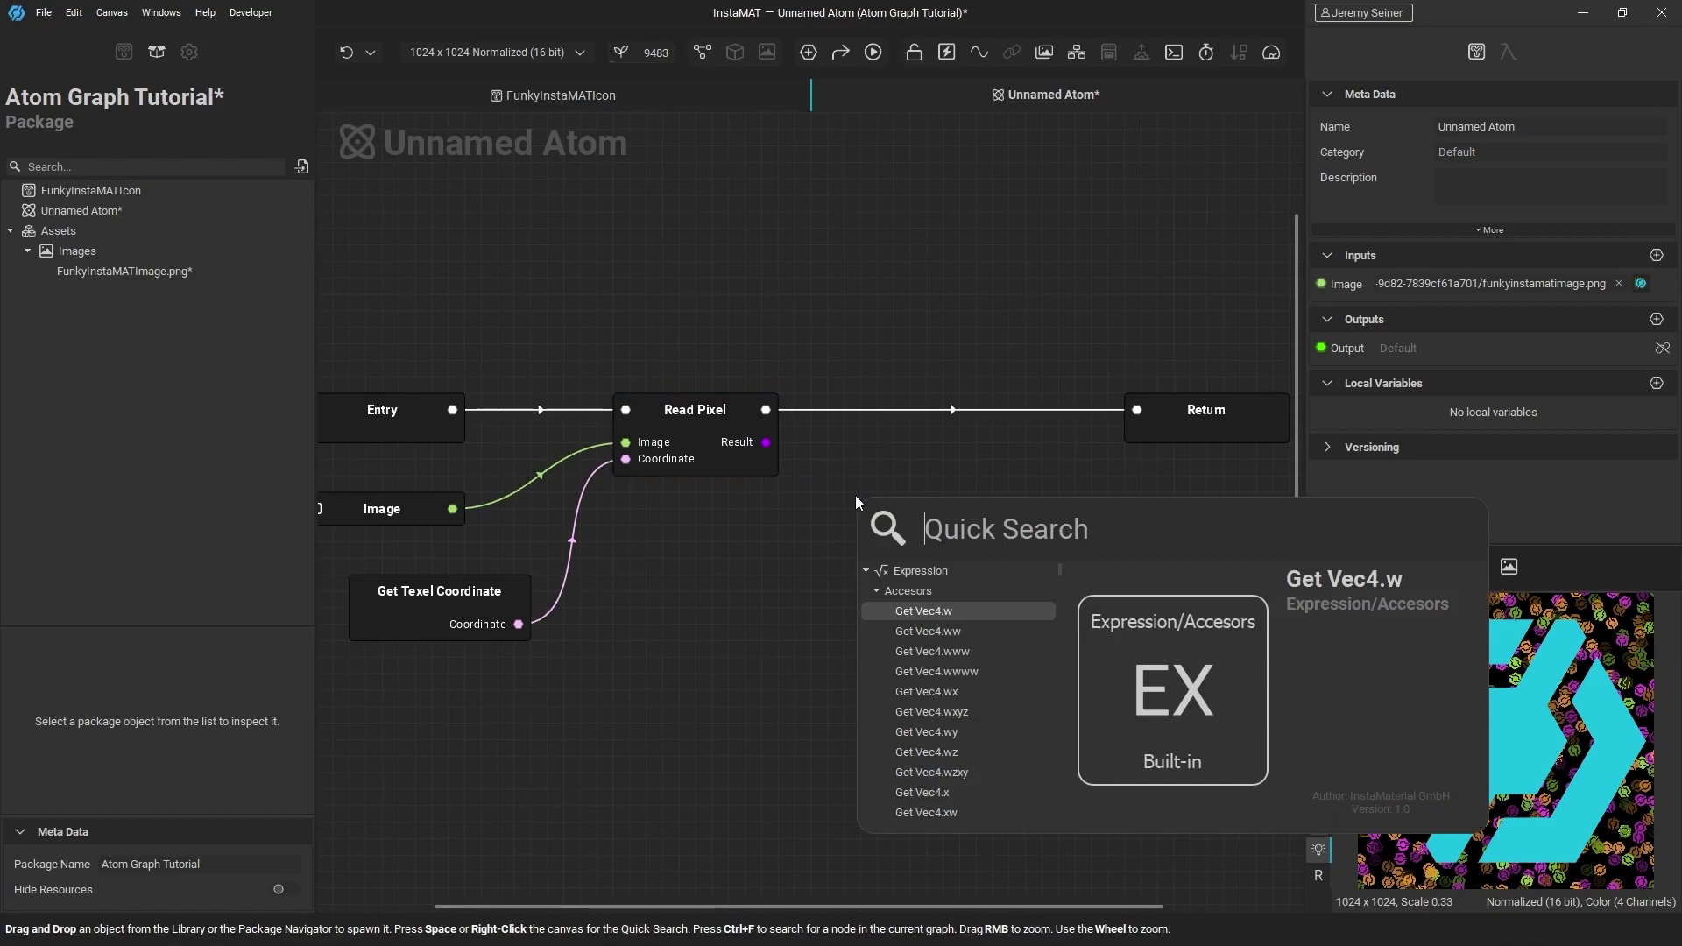
{"action": "type", "text": "Wr"}
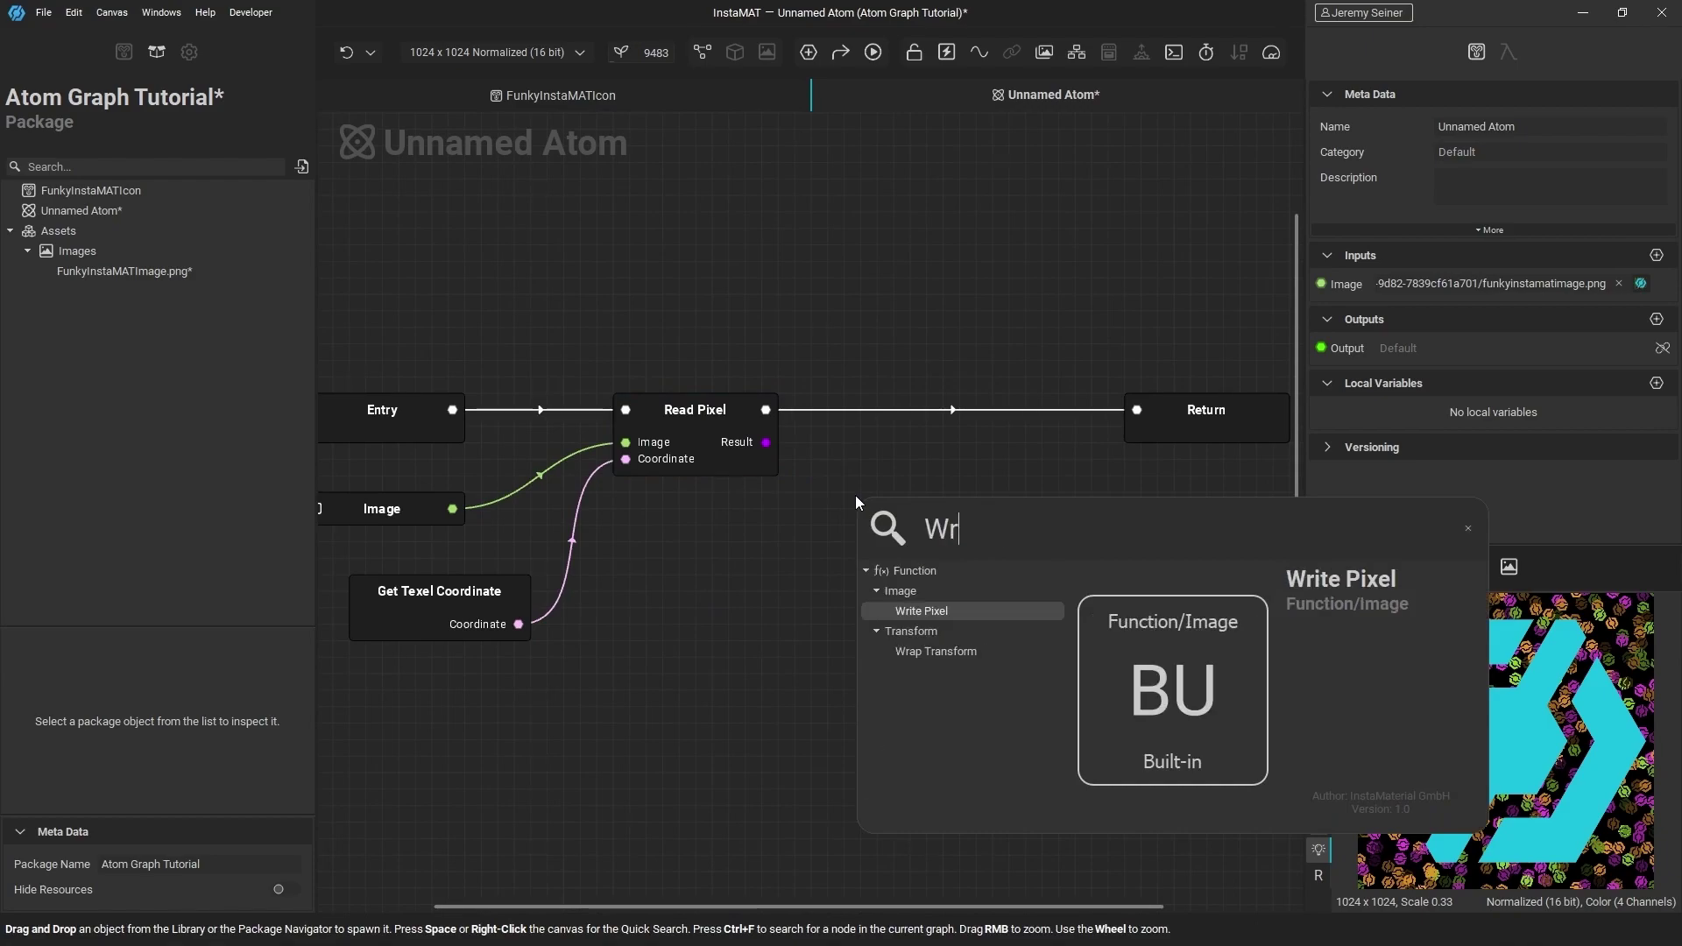
{"action": "type", "text": "ite"}
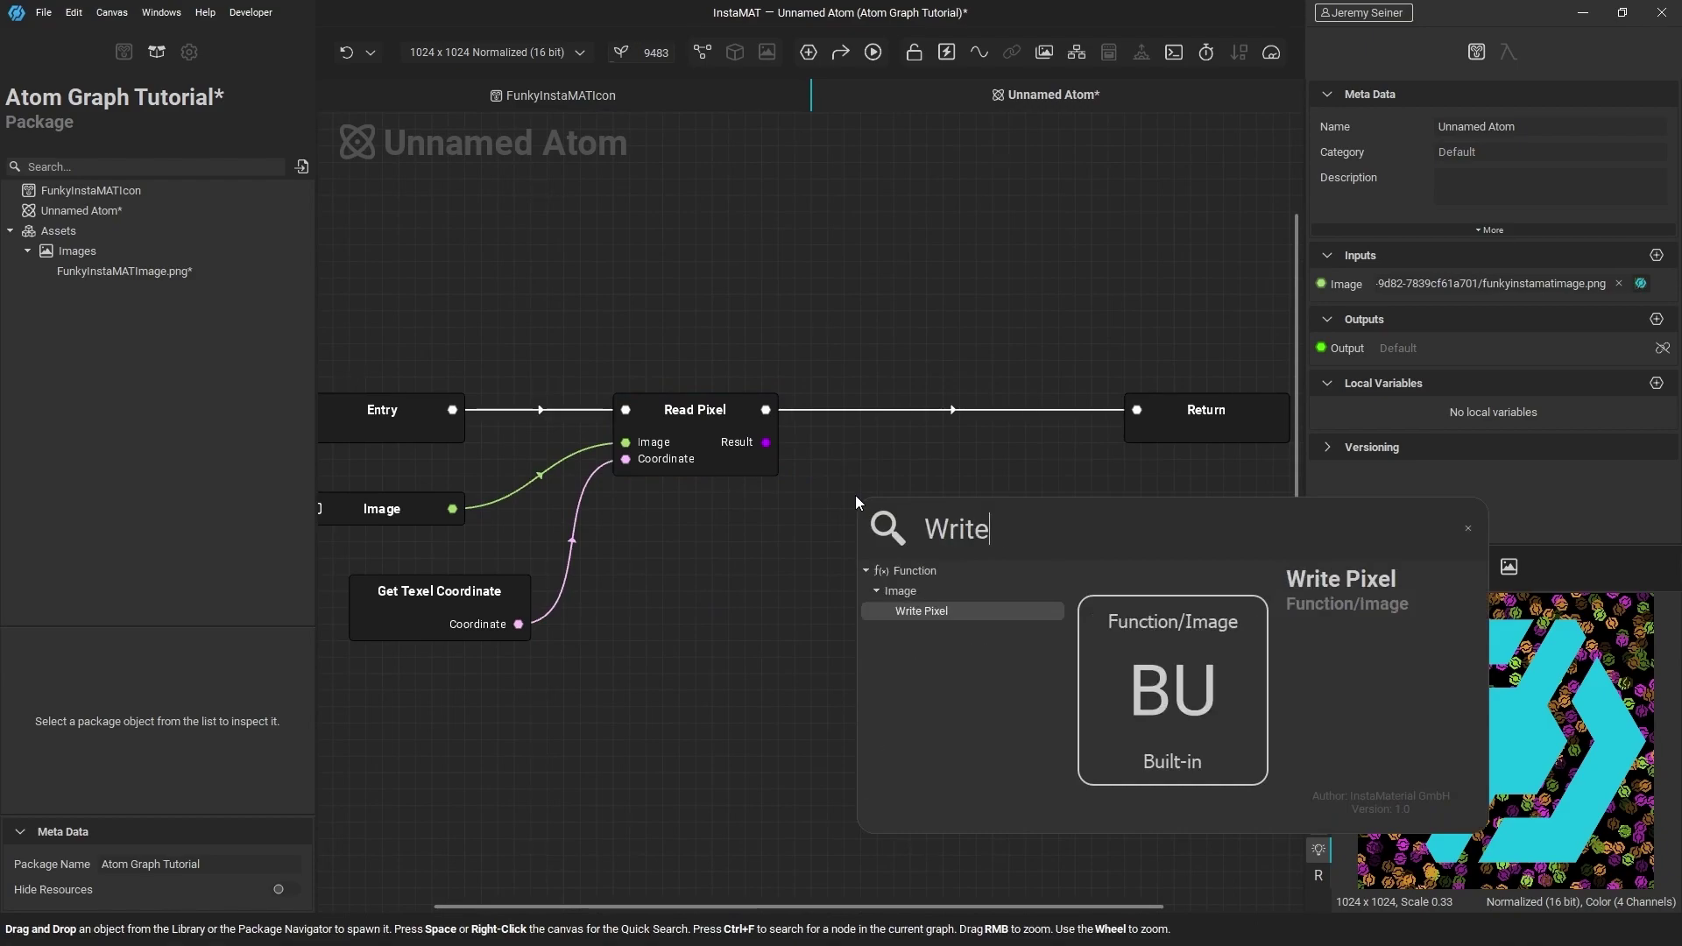
{"action": "key", "text": "Return"}
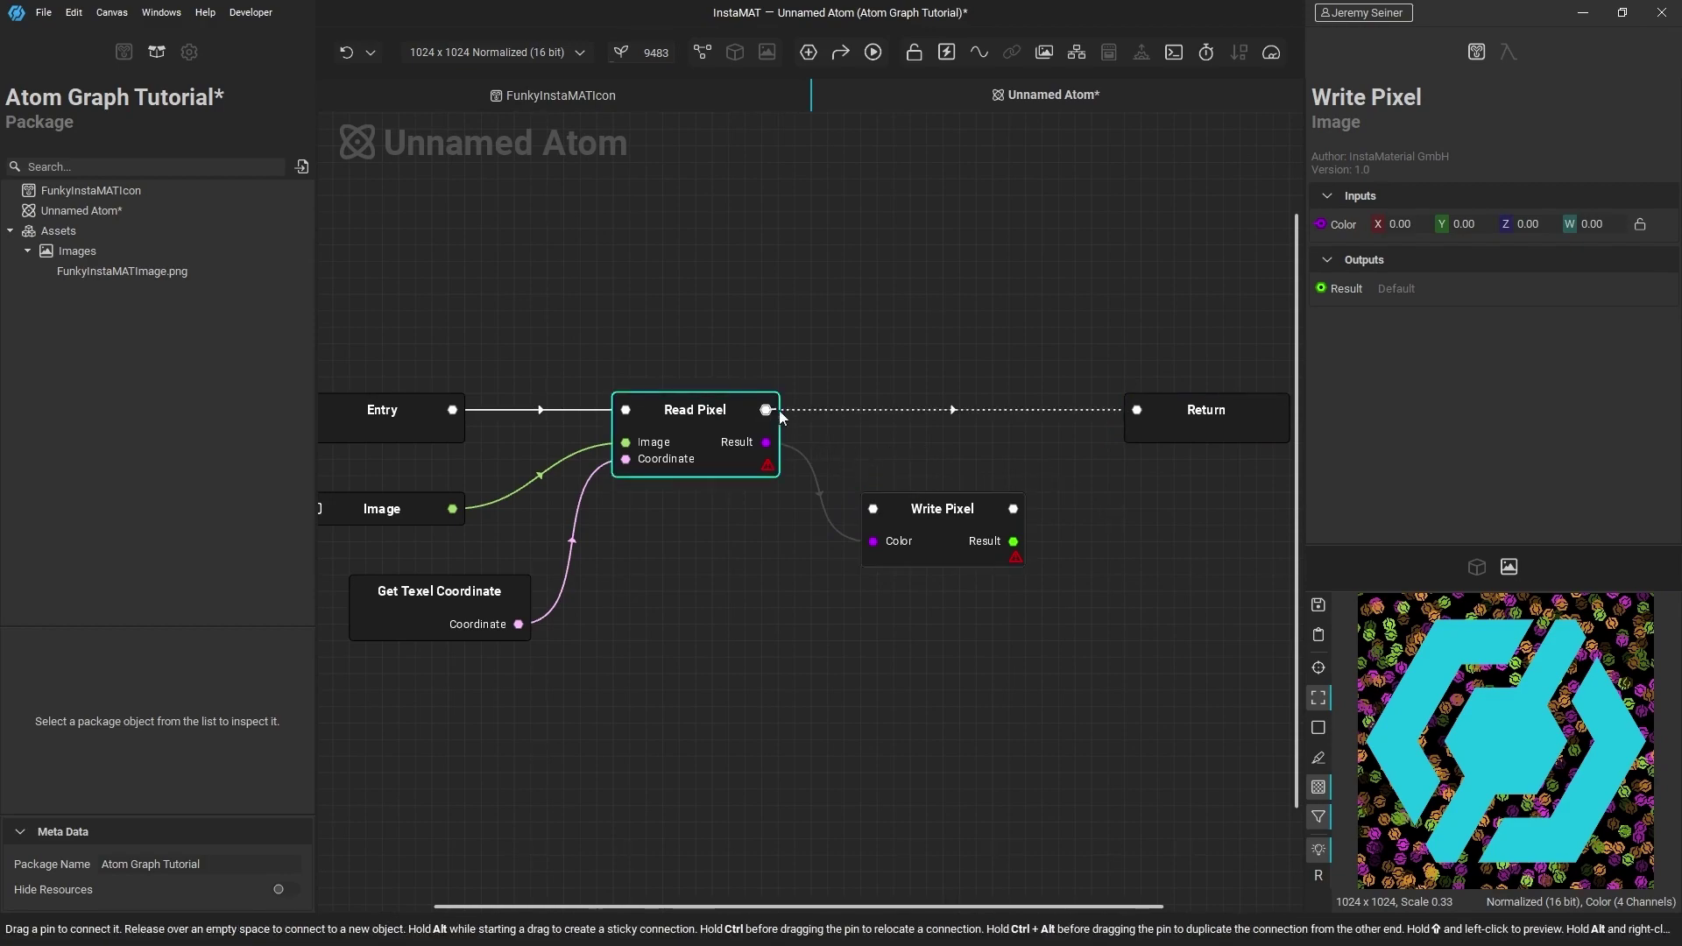
Route the execution flow from Read Pixel through Write Pixel to Return and align Write Pixel between them
{"action": "left_click_drag", "start_coordinate": [837, 464], "coordinate": [873, 509]}
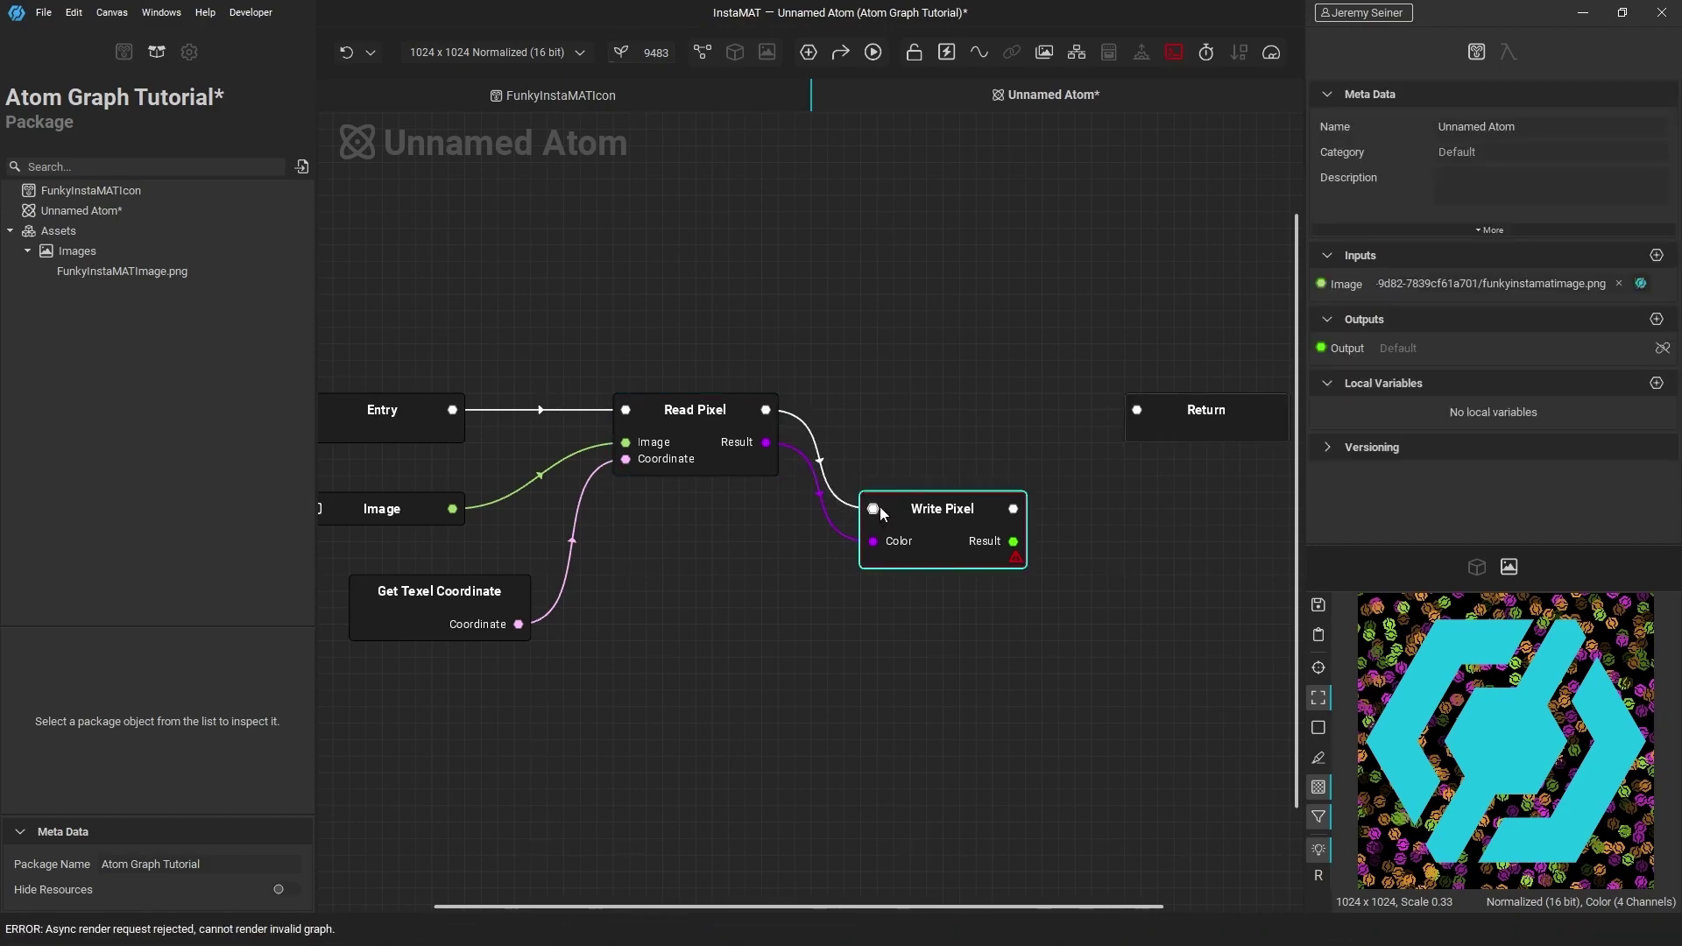
{"action": "left_click_drag", "start_coordinate": [1013, 509], "coordinate": [1130, 412]}
{"action": "left_click_drag", "start_coordinate": [955, 512], "coordinate": [989, 415]}
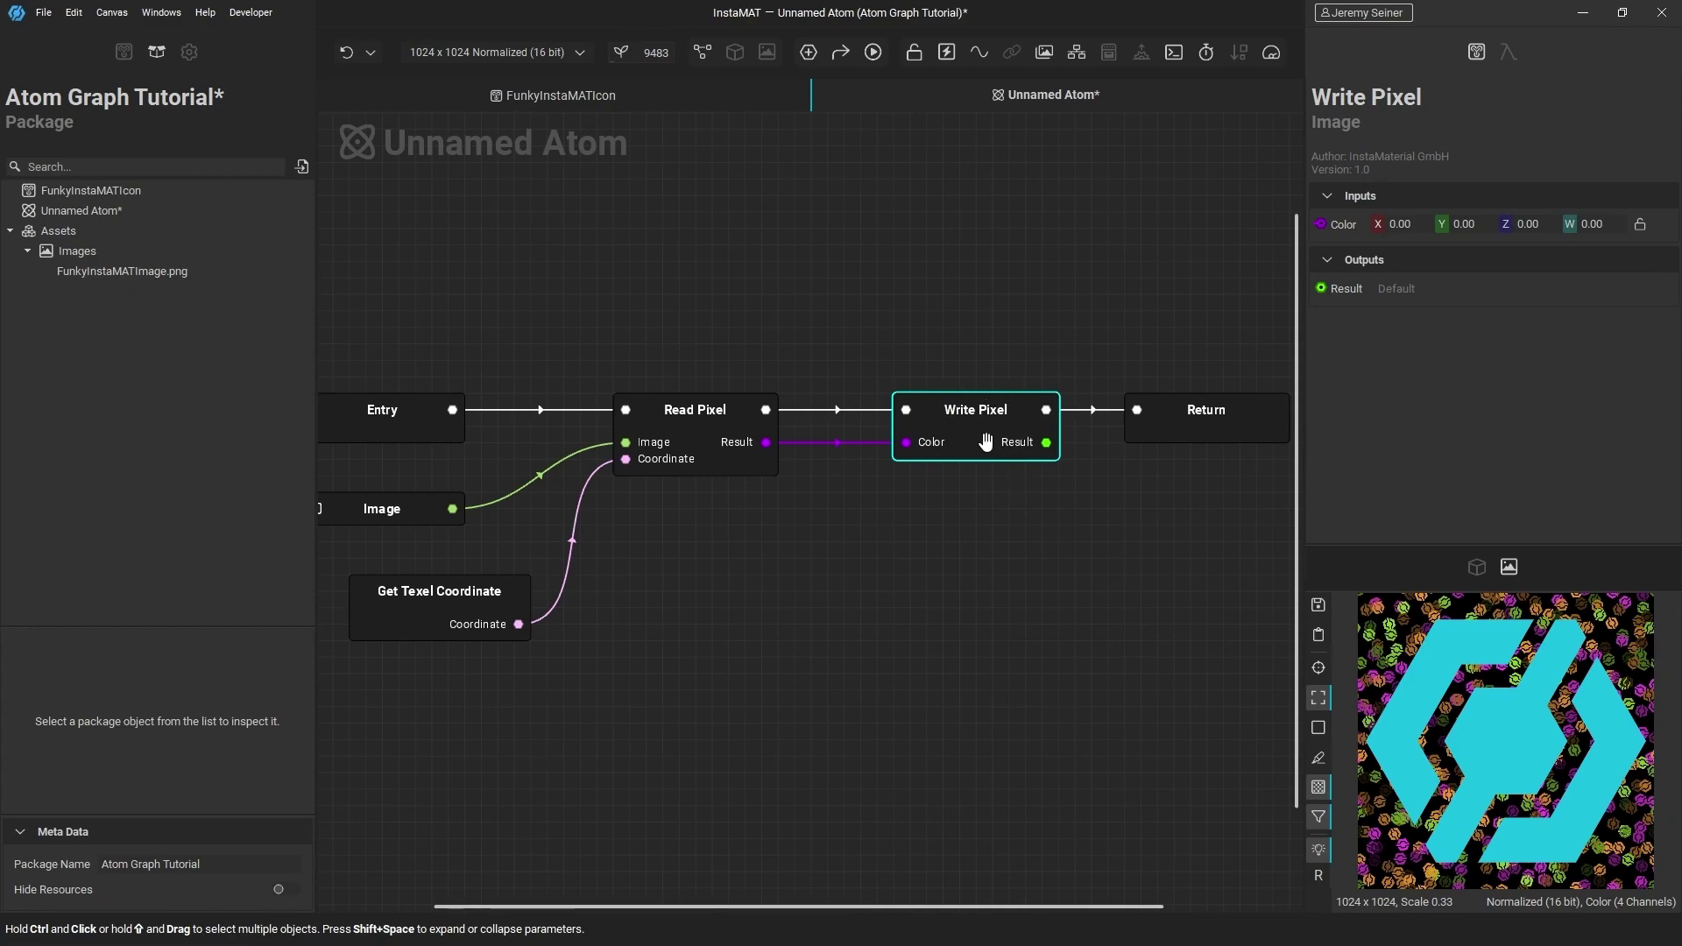
{"action": "left_click", "coordinate": [1014, 477]}
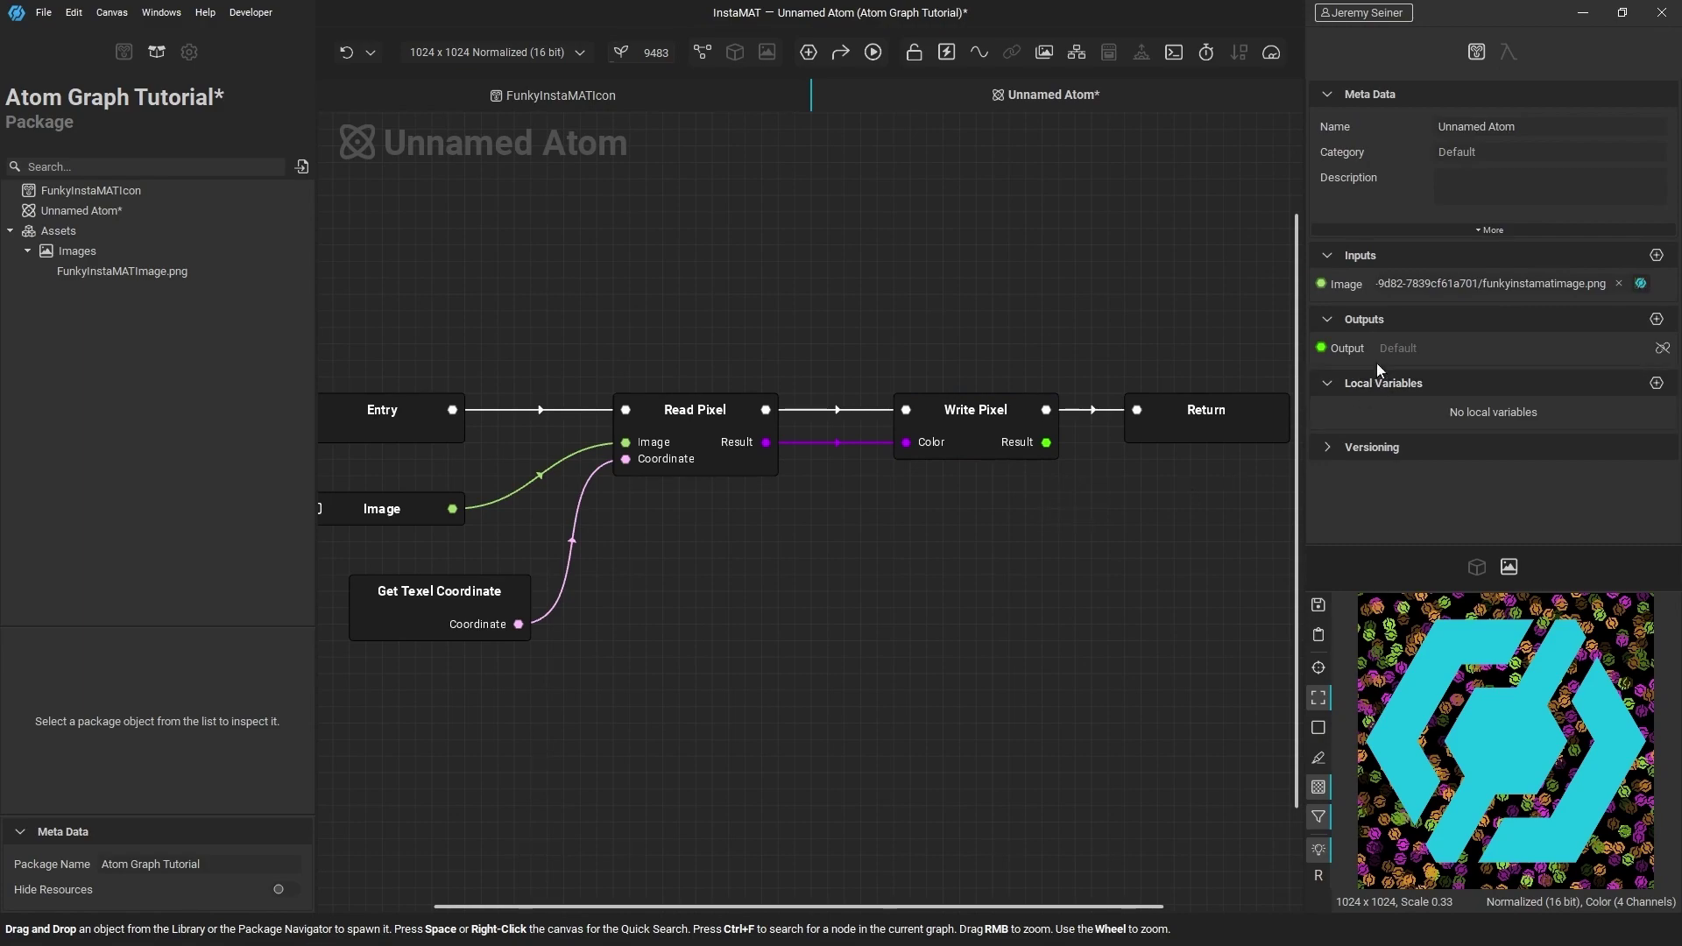
Add a Set Output node for the graph's Output parameter and feed its Value from Write Pixel's Result
{"action": "mouse_move", "coordinate": [1360, 349]}
{"action": "left_mouse_down"}
{"action": "mouse_move", "coordinate": [1238, 385]}
{"action": "mouse_move", "coordinate": [1096, 502]}
{"action": "mouse_move", "coordinate": [1075, 543]}
{"action": "left_mouse_up"}
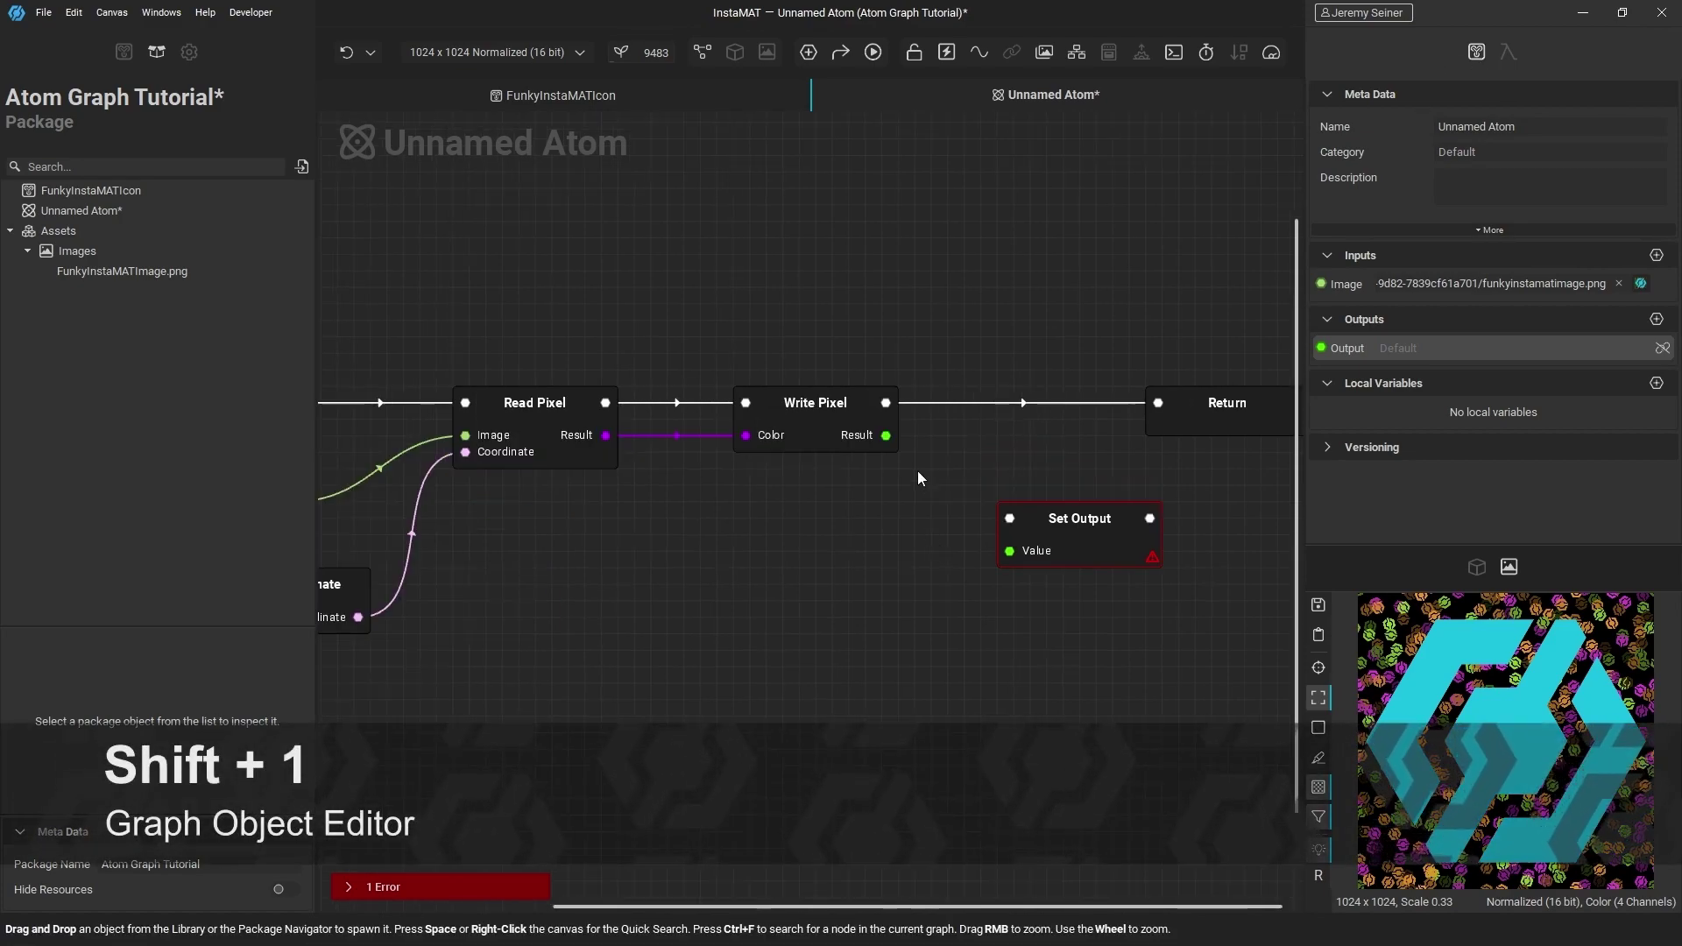
{"action": "left_click", "coordinate": [884, 437]}
{"action": "left_click_drag", "start_coordinate": [886, 441], "coordinate": [914, 442]}
{"action": "left_click_drag", "start_coordinate": [933, 527], "coordinate": [1014, 552]}
{"action": "left_click", "coordinate": [1019, 589]}
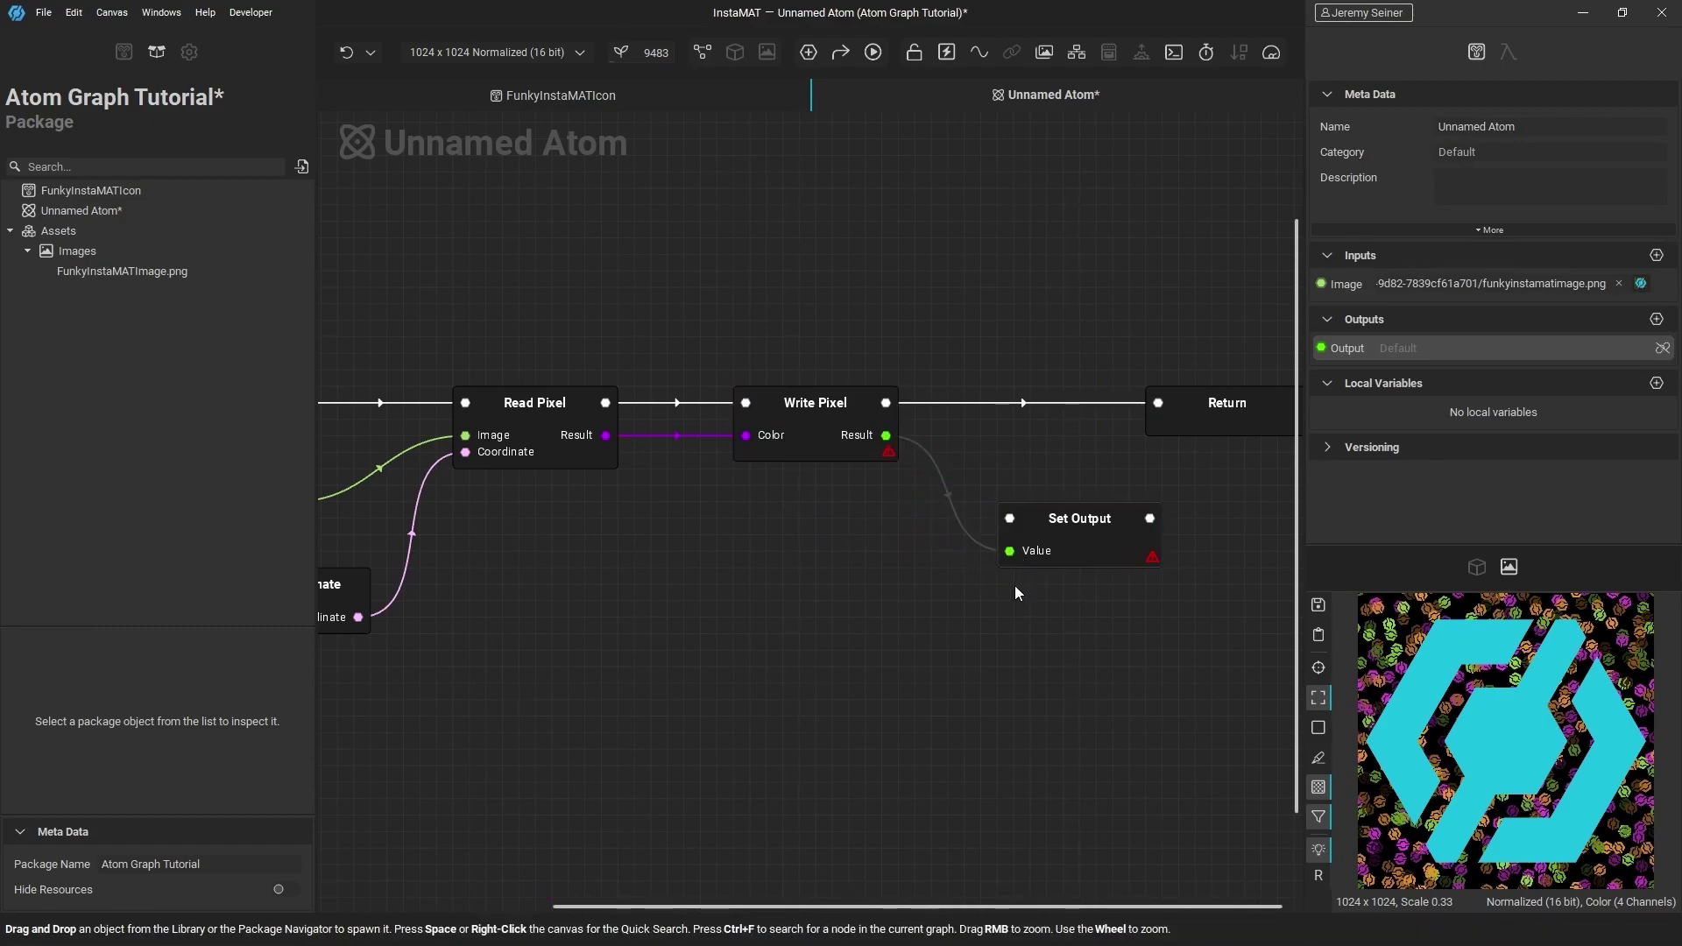
Move Return farther from Write Pixel and route the execution flow from Write Pixel through Set Output to Return
{"action": "left_click_drag", "start_coordinate": [1212, 406], "coordinate": [1261, 404]}
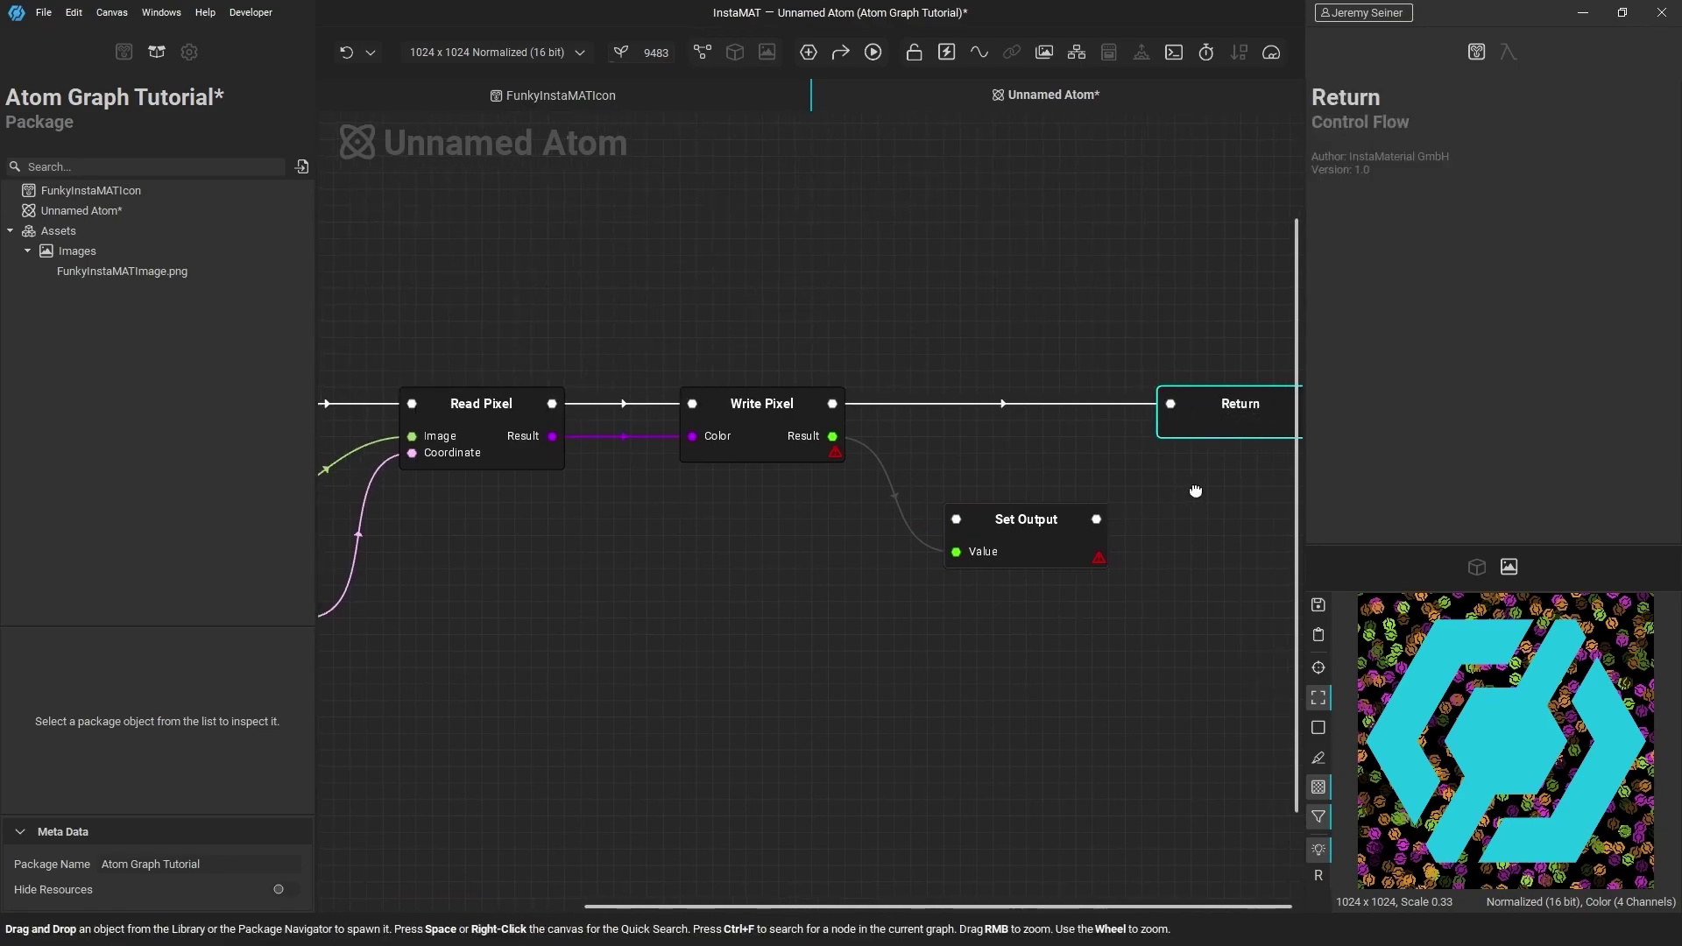
{"action": "middle_click_drag", "start_coordinate": [1195, 491], "coordinate": [1128, 490]}
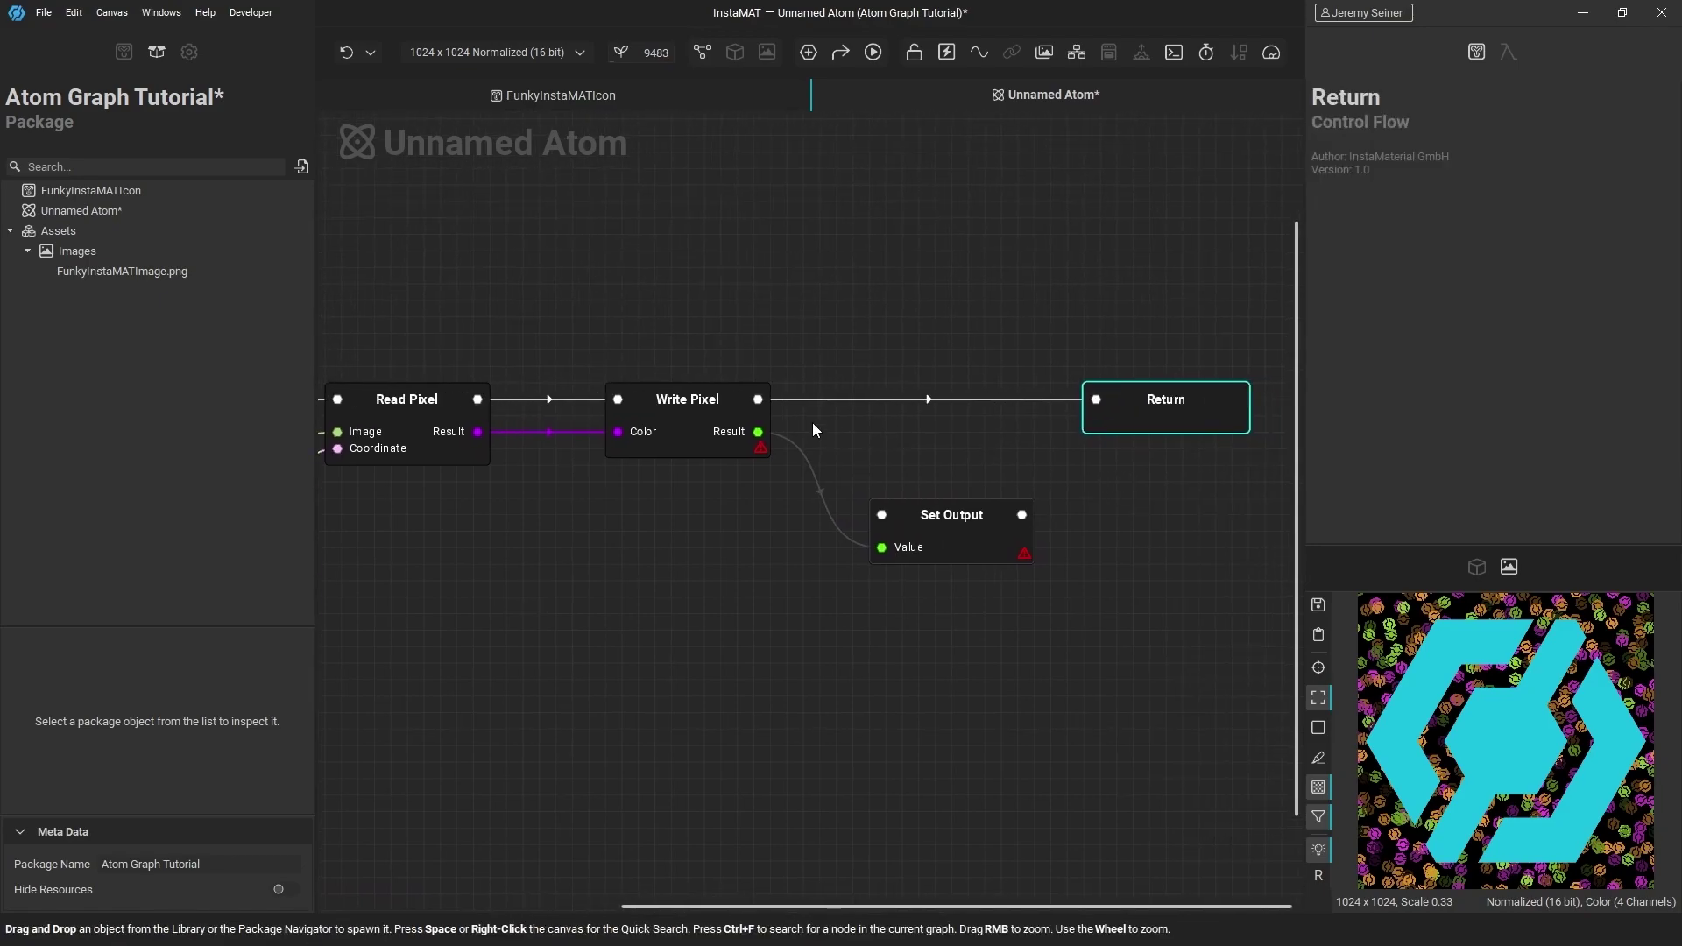
{"action": "left_click_drag", "start_coordinate": [757, 399], "coordinate": [880, 516]}
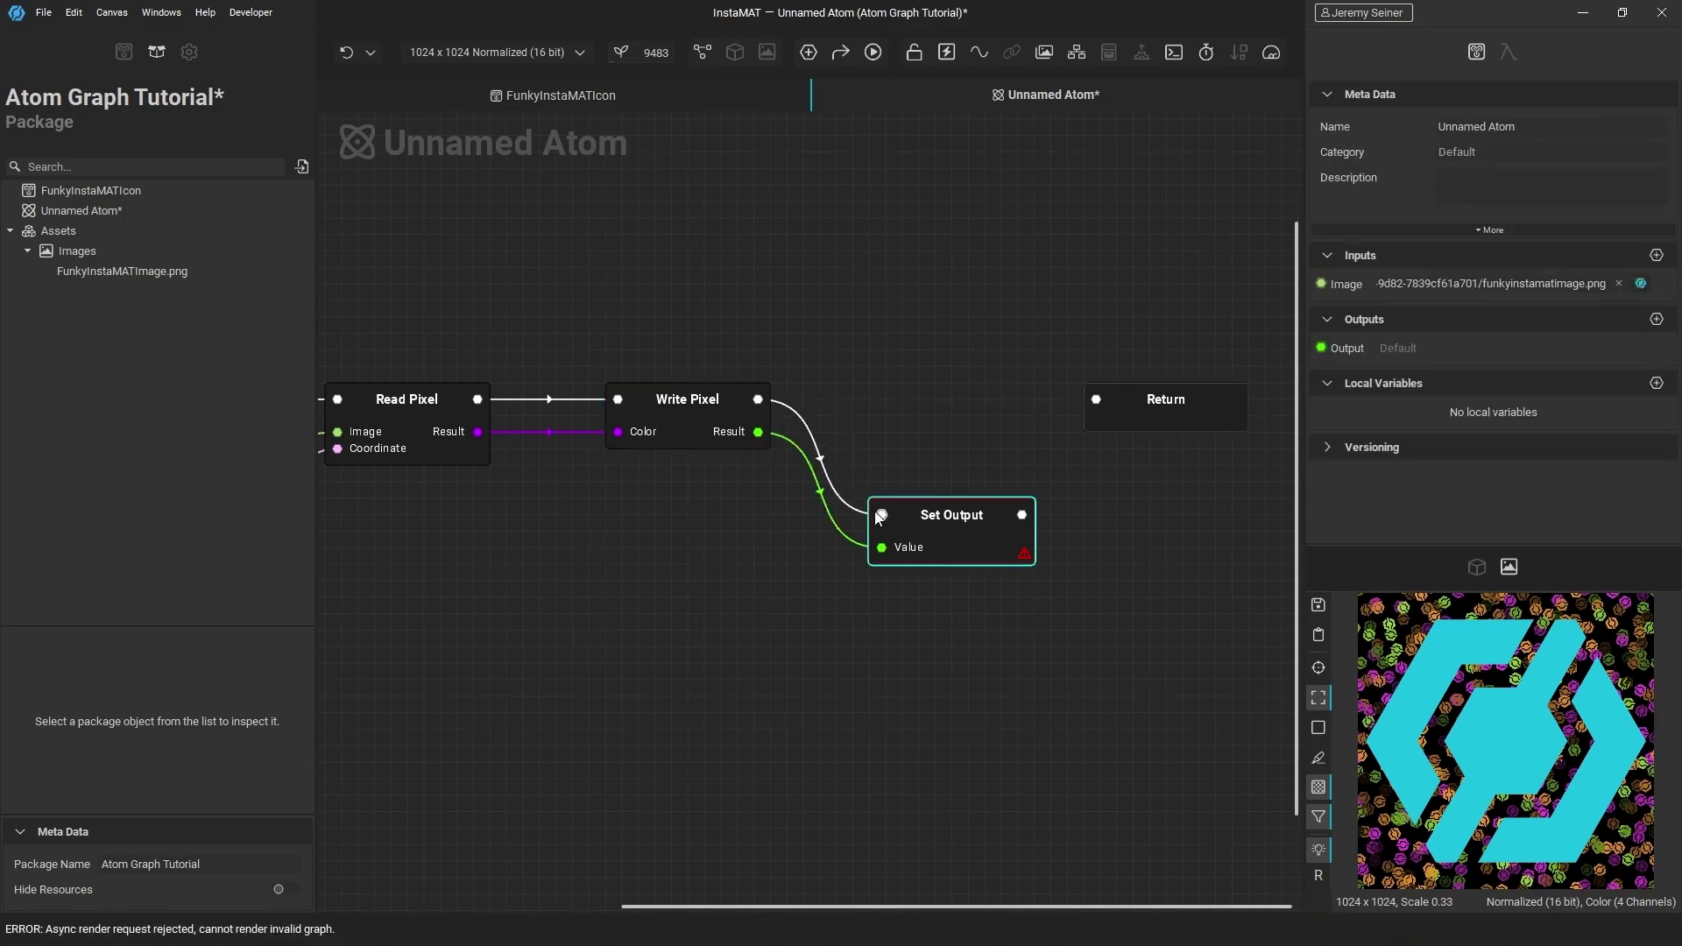
{"action": "left_click_drag", "start_coordinate": [1022, 514], "coordinate": [1096, 399]}
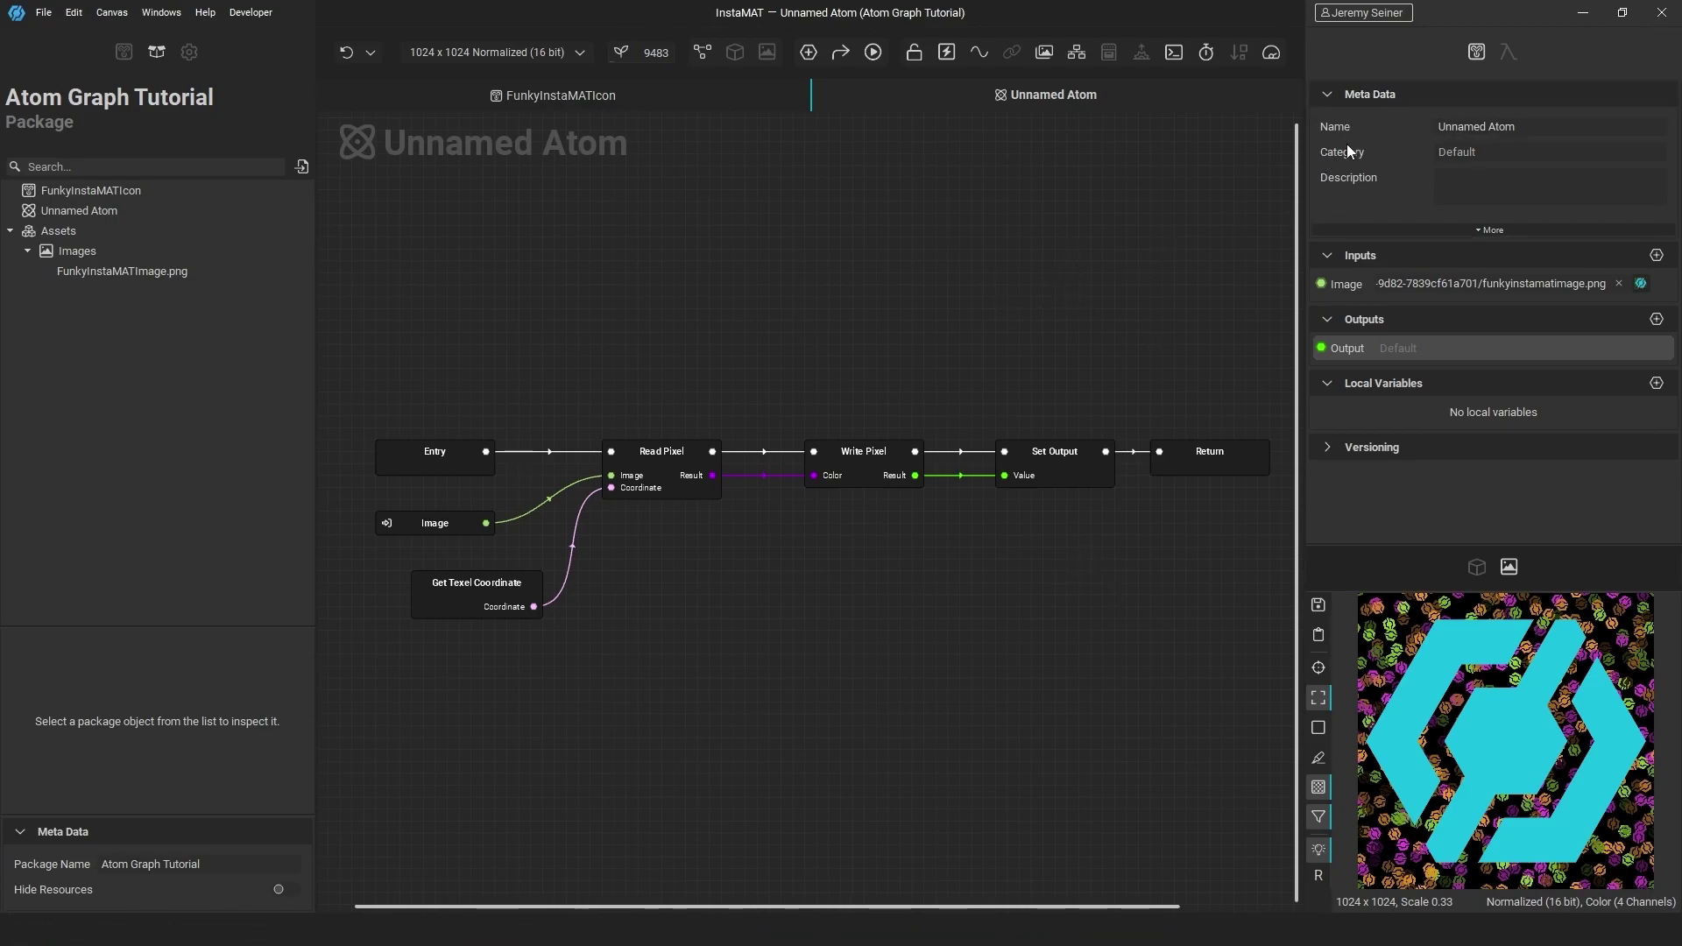
Rename the atom graph to NoiseBasedHue and set its category to Image/Adjustments
{"action": "left_click", "coordinate": [1489, 127]}
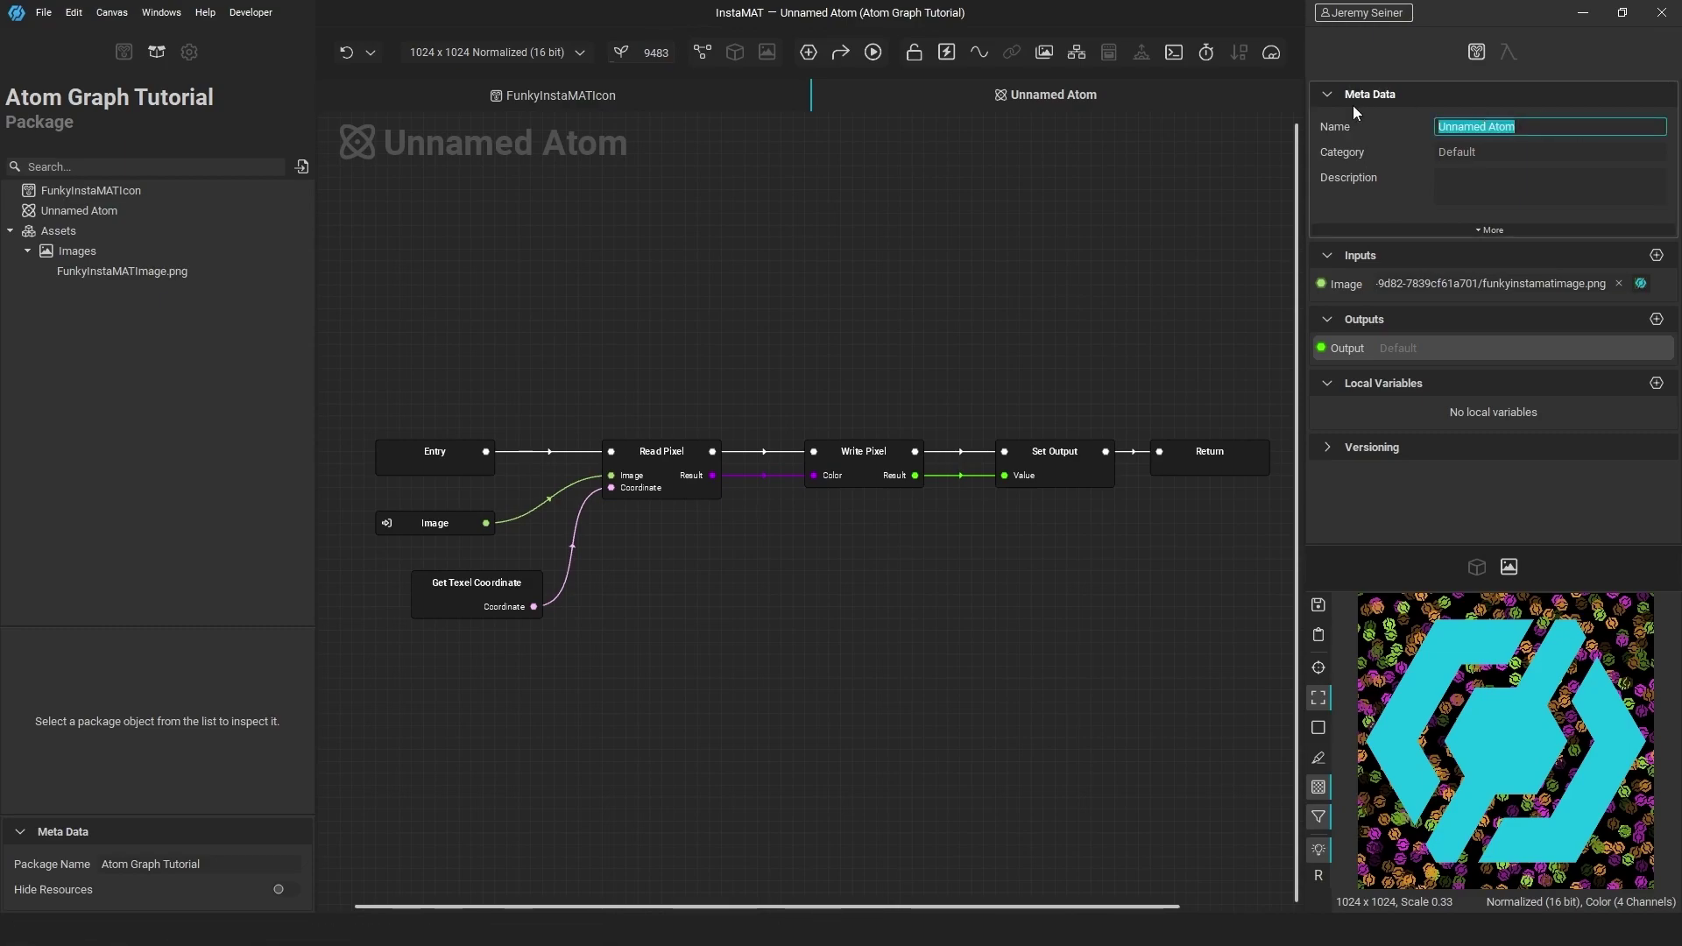
{"action": "type", "text": "NoiseBasedHue"}
{"action": "key", "text": "Tab"}
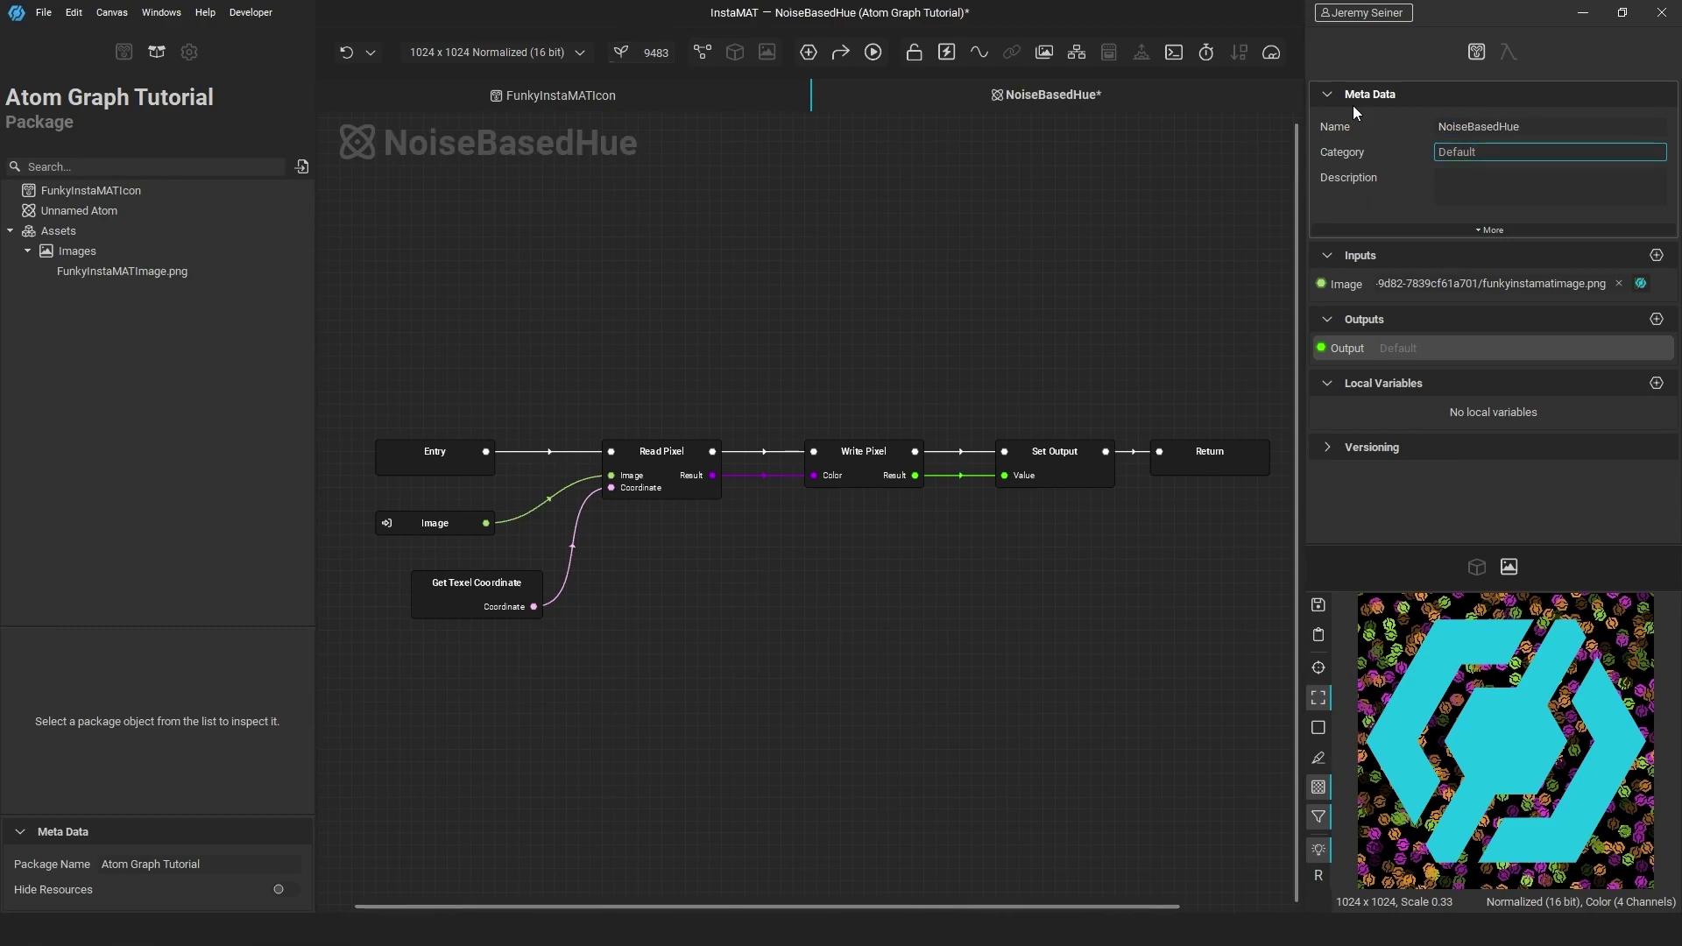
{"action": "type", "text": "Image"}
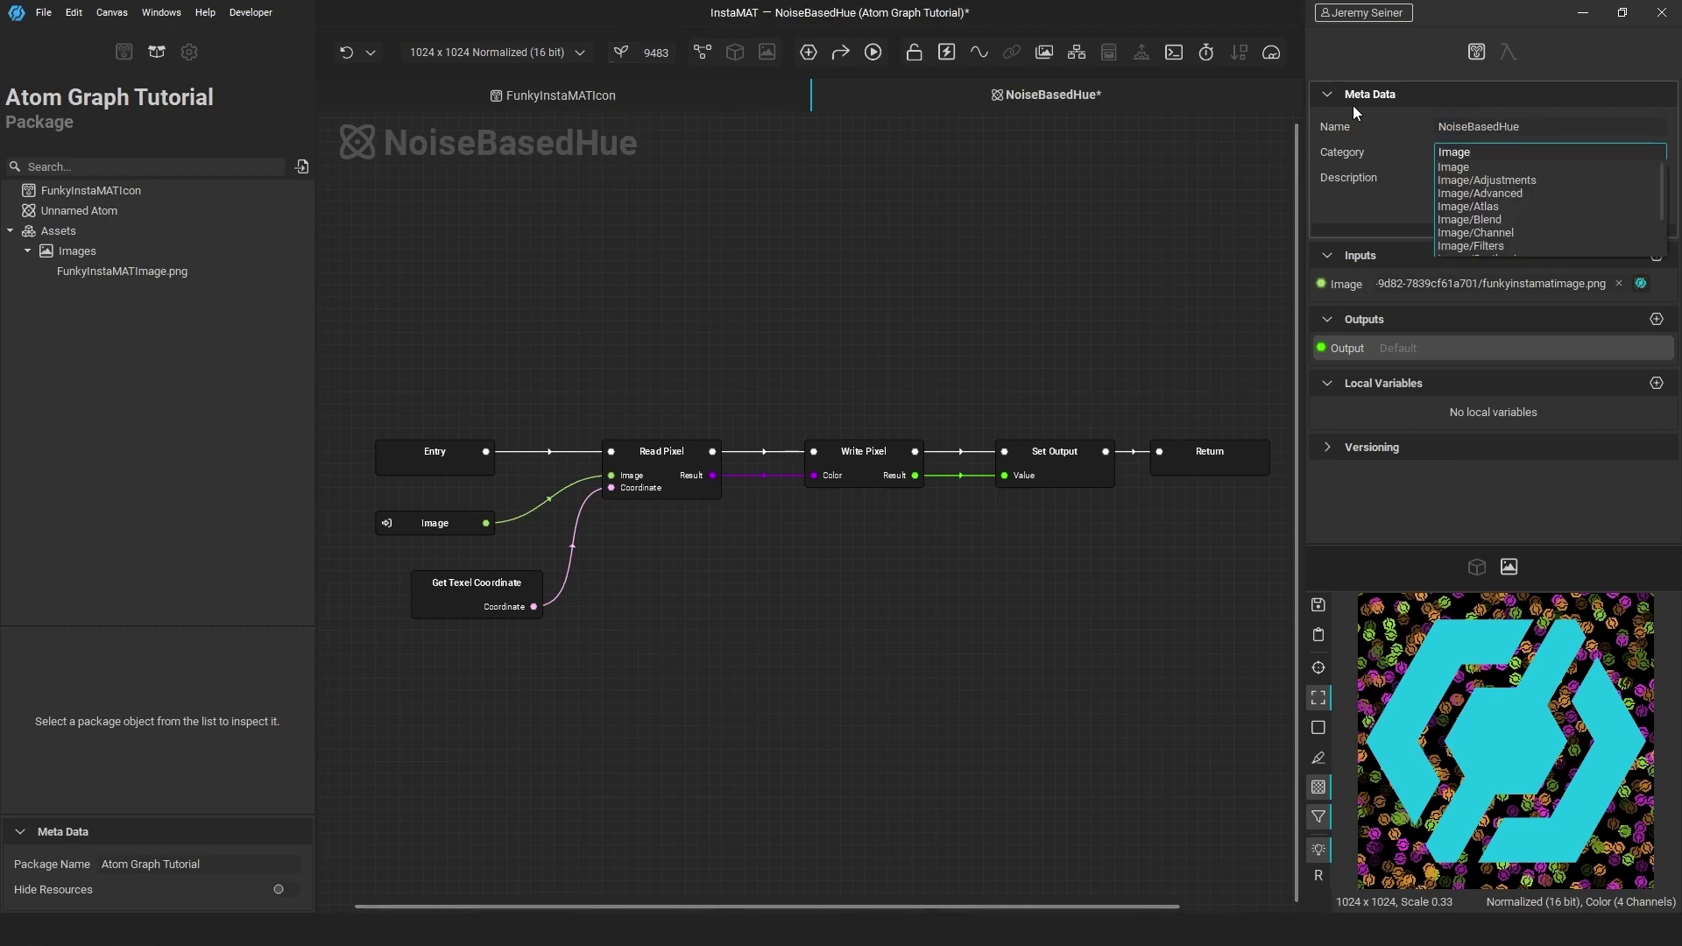
{"action": "left_click", "coordinate": [1502, 182]}
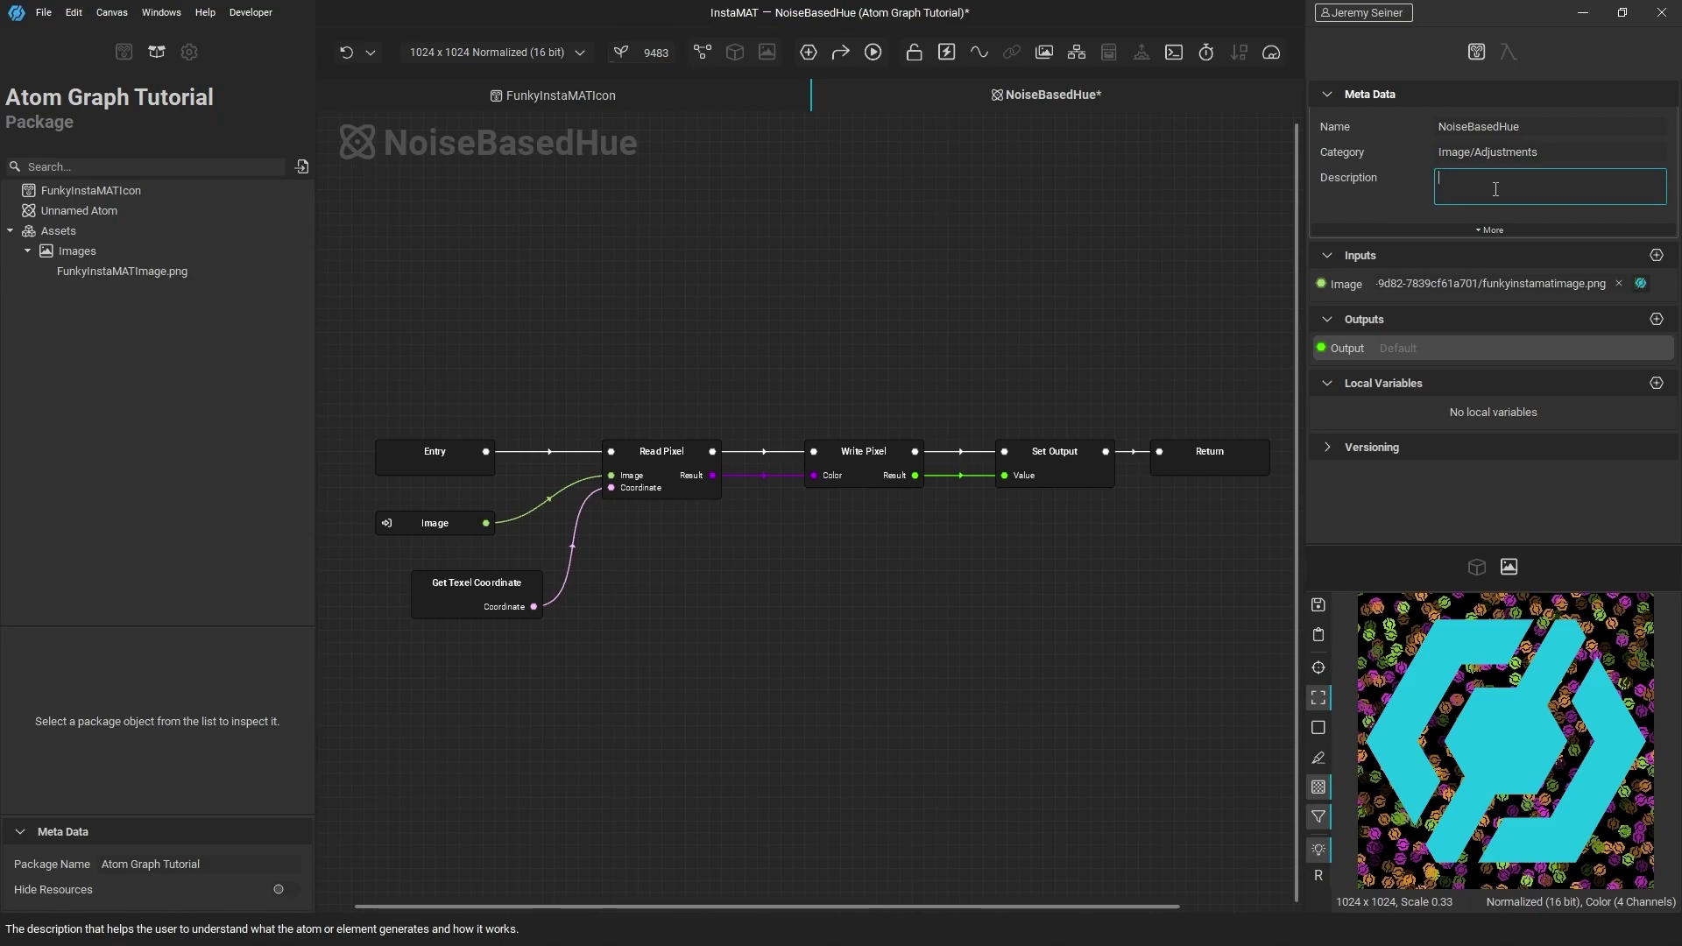
Enter the description "Performas a noise-based hue adjustment on the input image." and save both the graph and the package
{"action": "type", "text": "Performas a noise-based hue adjustment on the input image."}
{"action": "key", "text": "ctrl+s"}
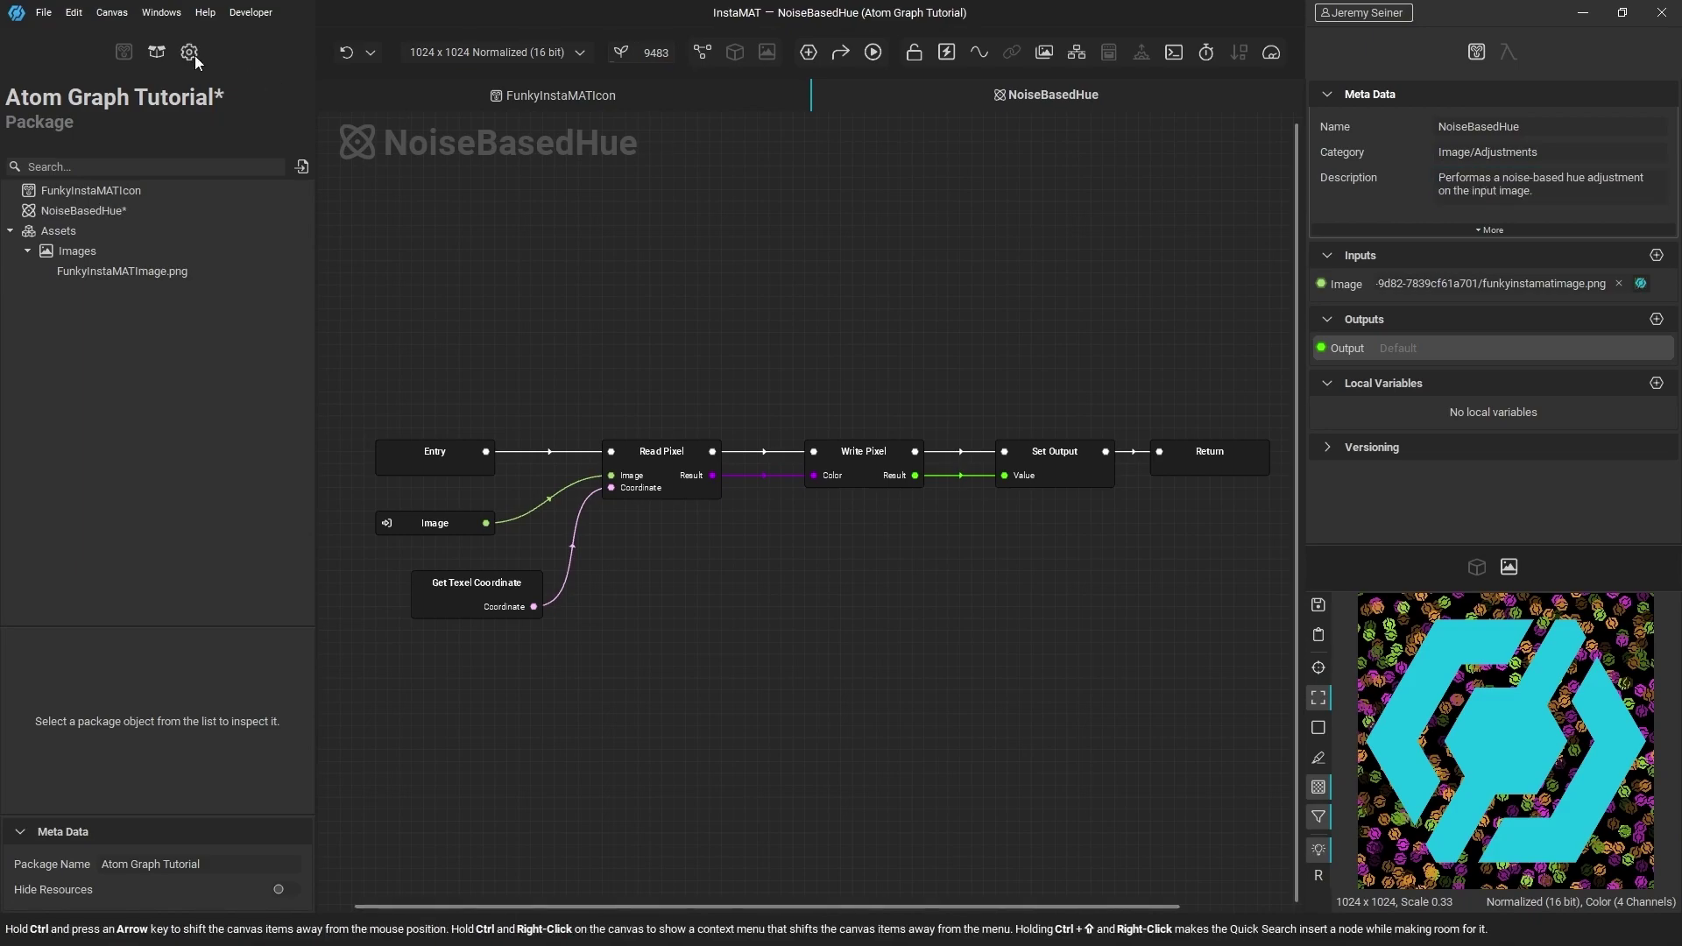
{"action": "left_click", "coordinate": [41, 13]}
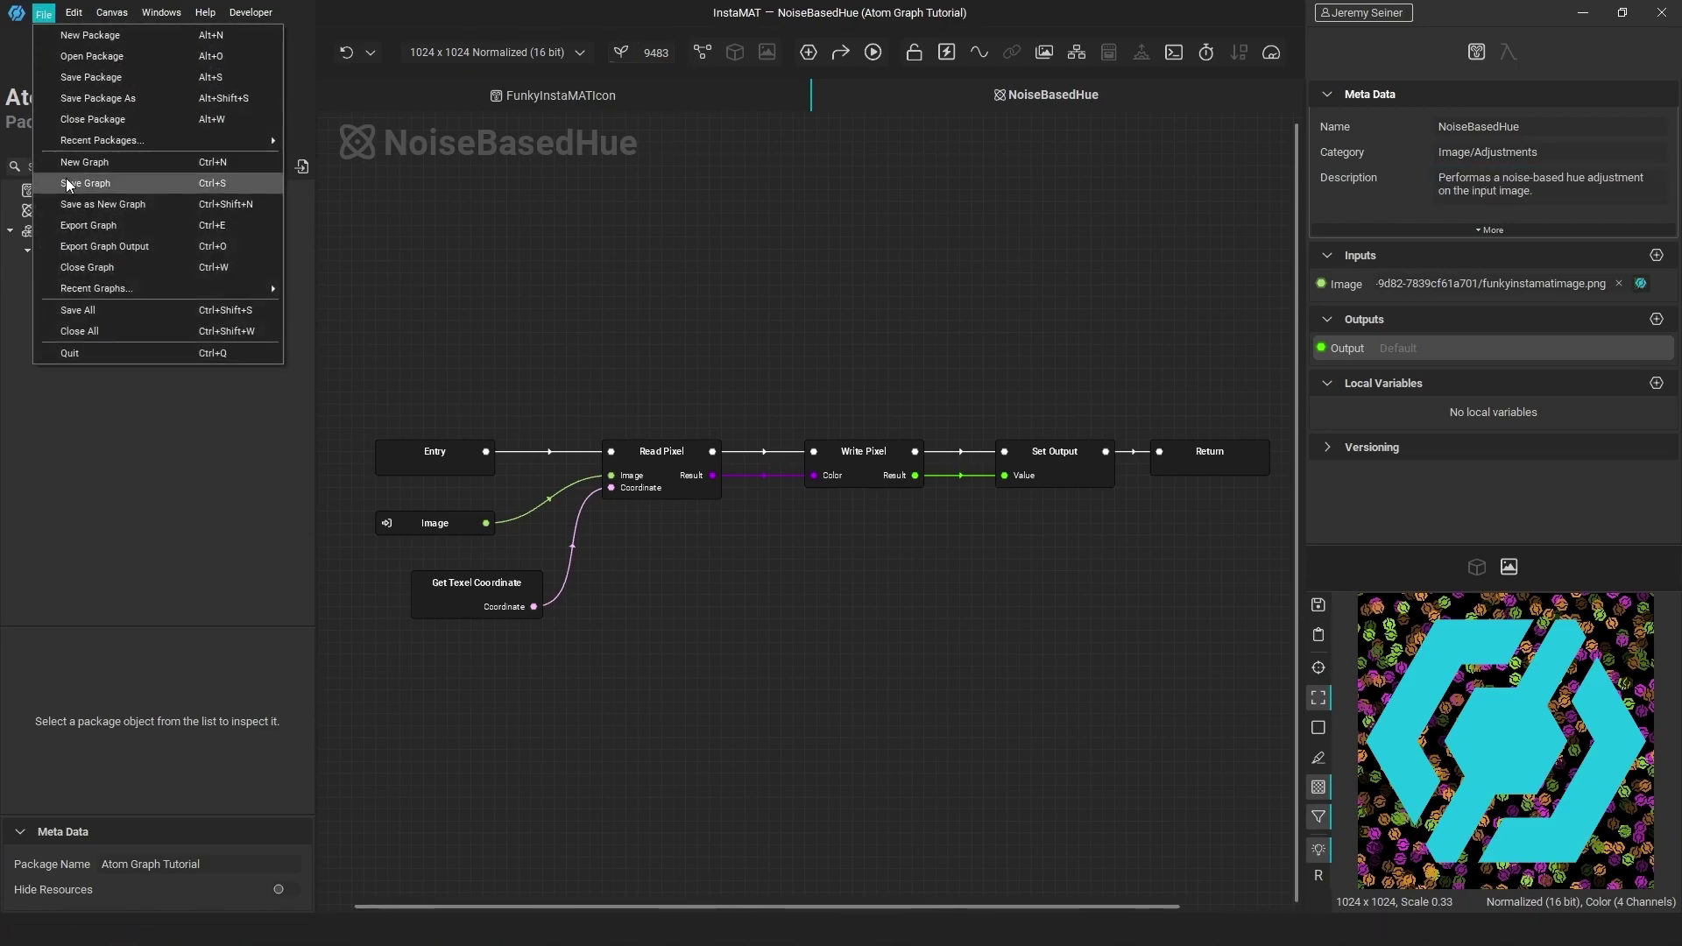
{"action": "left_click", "coordinate": [103, 77]}
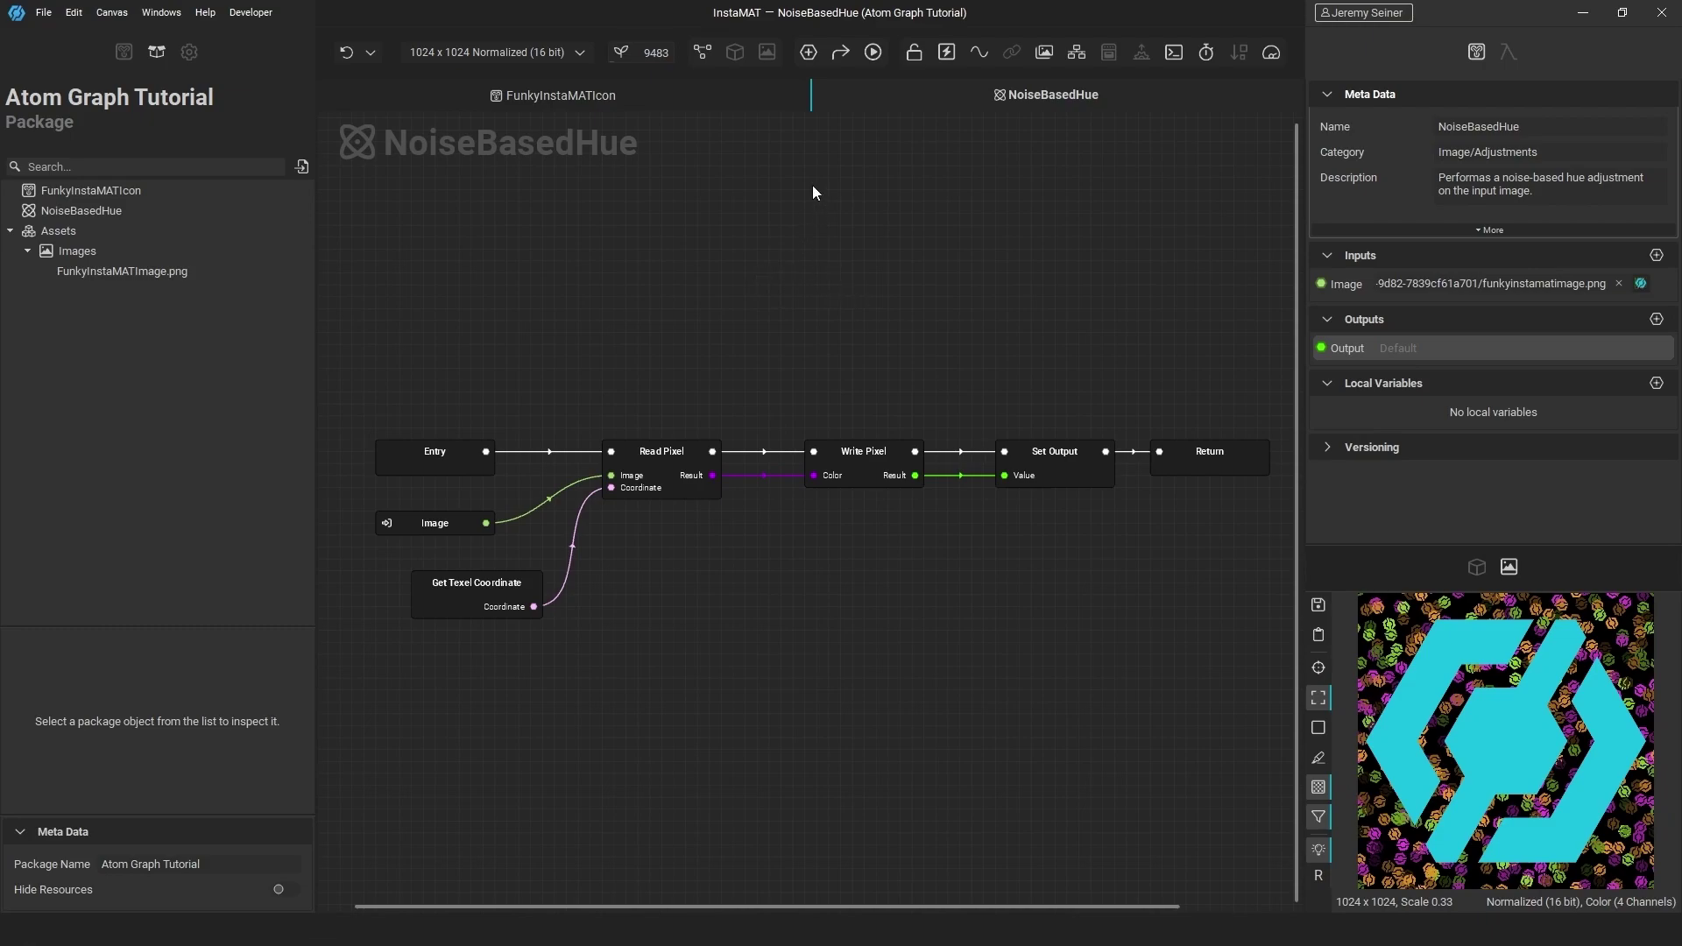
Create a new Element Graph and place an instance of the NoiseBasedHue atom in it
{"action": "left_click", "coordinate": [808, 53]}
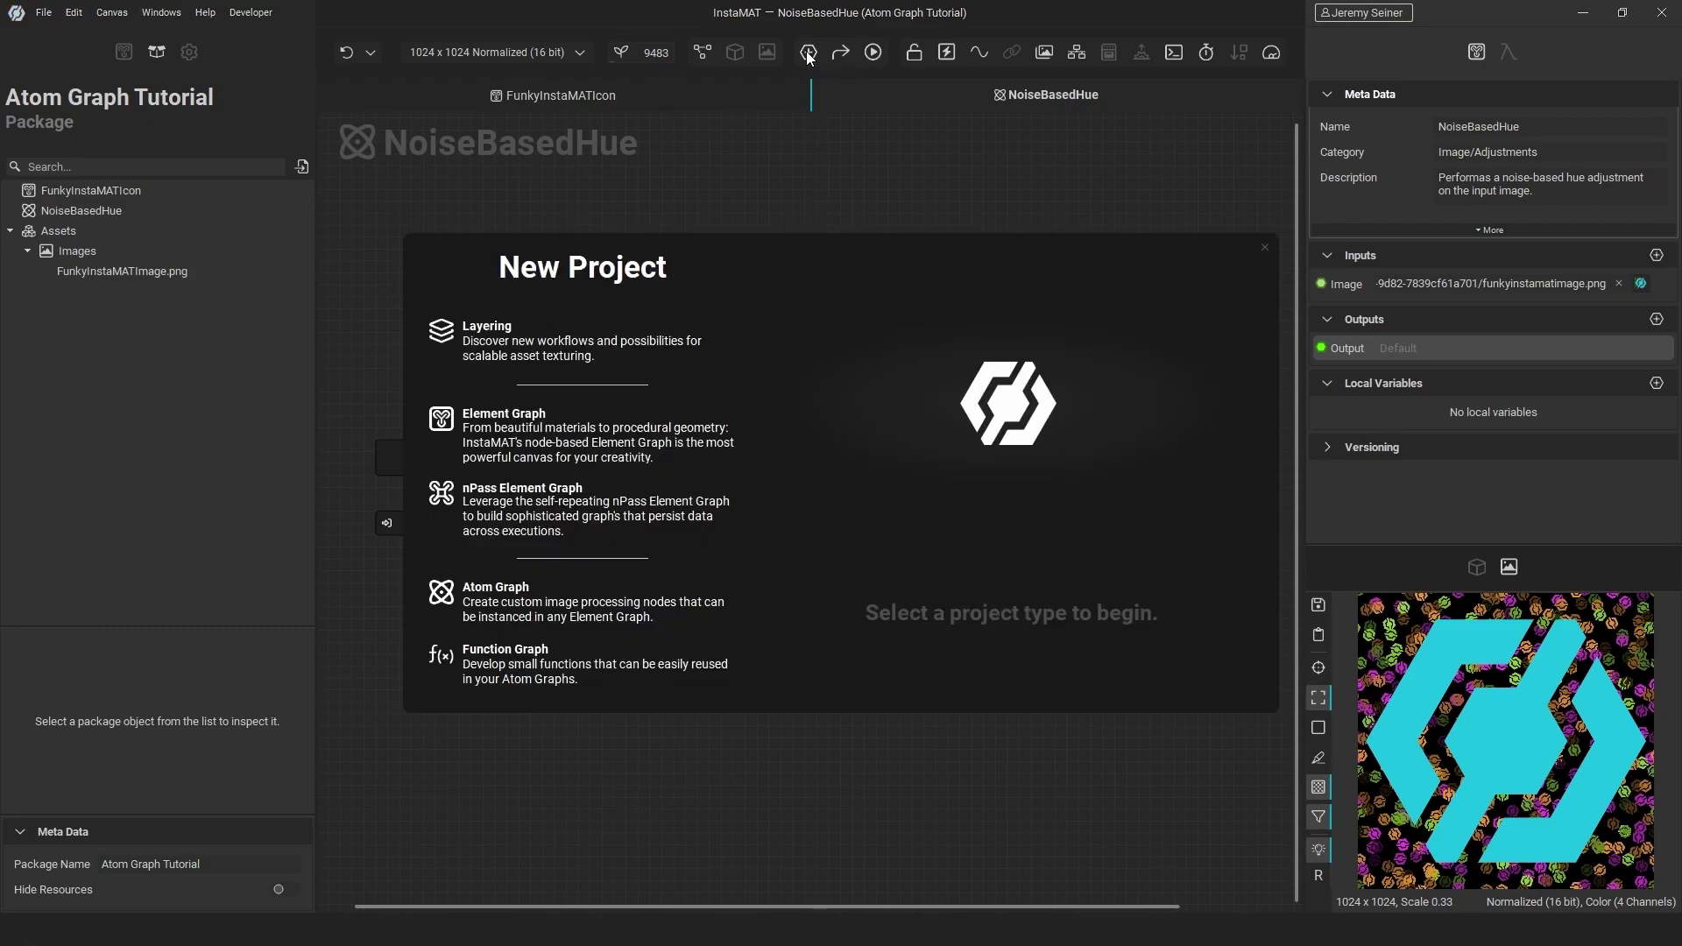
{"action": "left_click", "coordinate": [517, 423]}
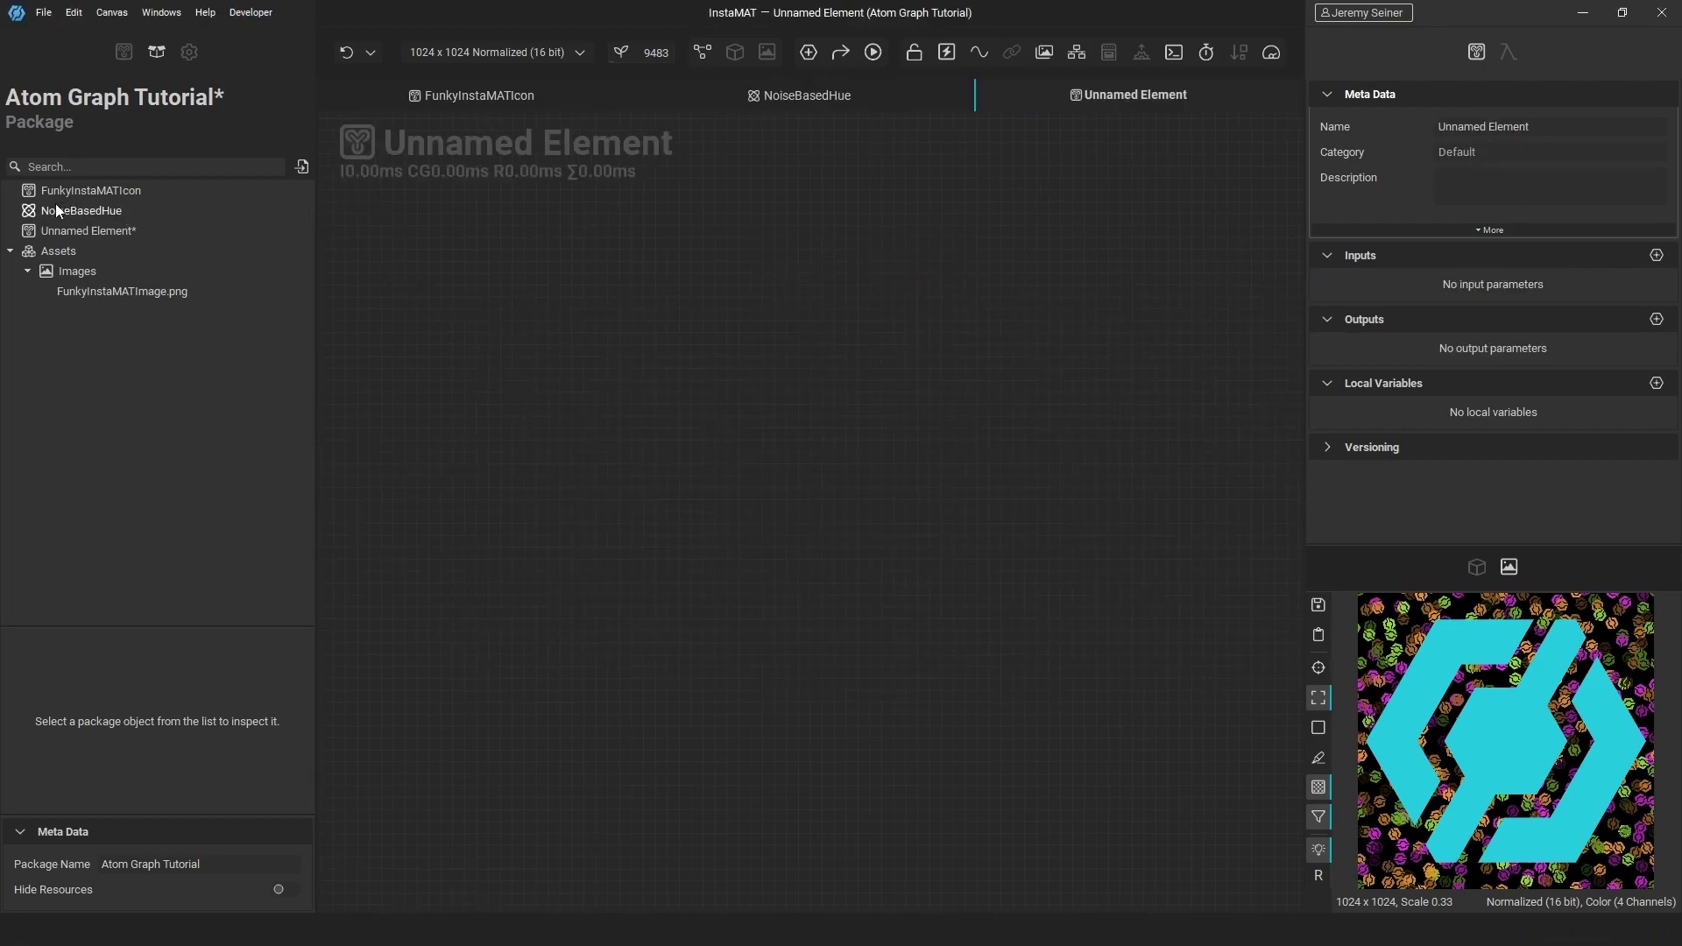
{"action": "left_click_drag", "start_coordinate": [52, 210], "coordinate": [741, 434]}
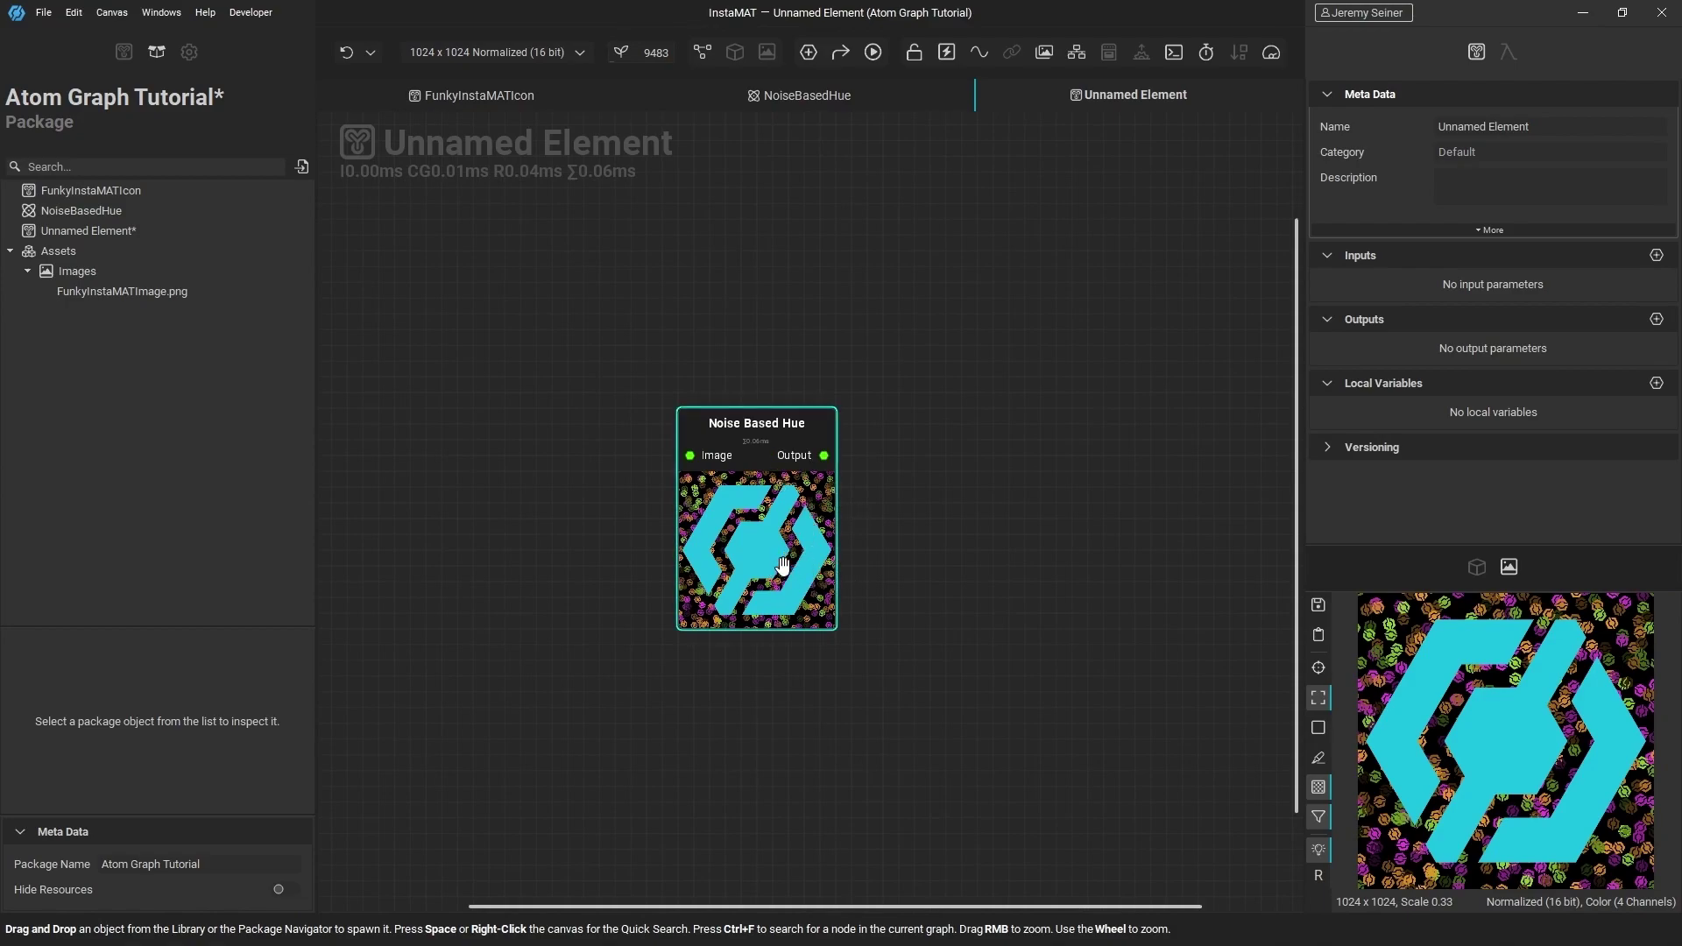
Add a Text node beside Noise Based Hue and set its Font Size to 0.30
{"action": "middle_click_drag", "start_coordinate": [521, 467], "coordinate": [563, 473]}
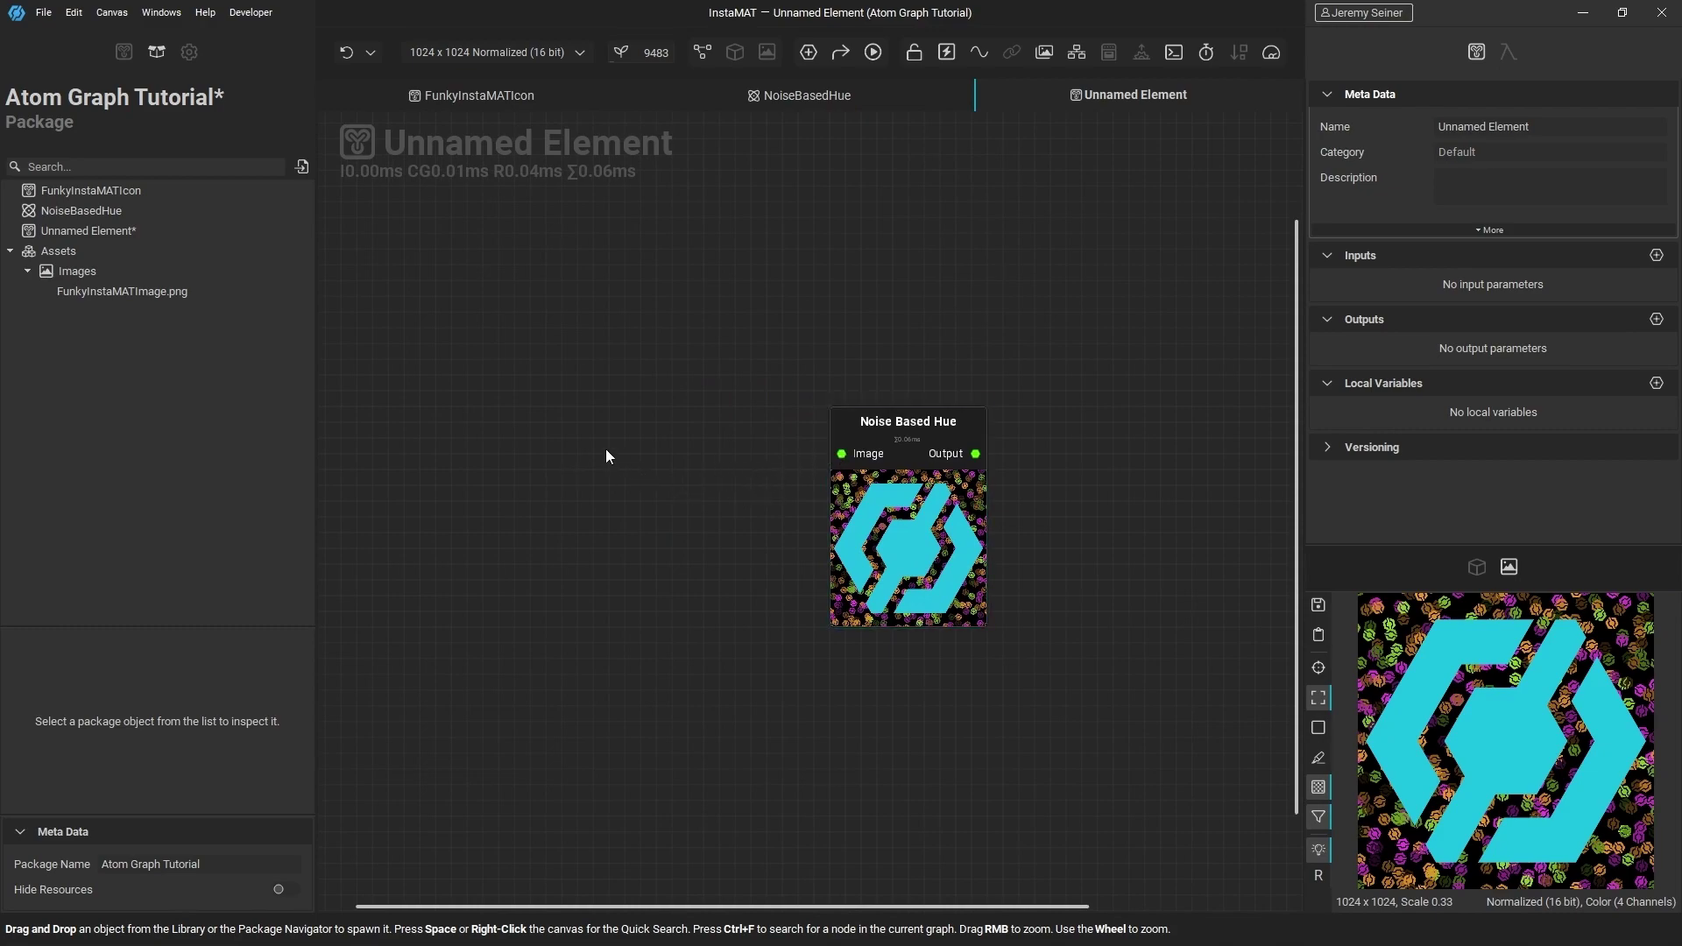
{"action": "key", "text": "space"}
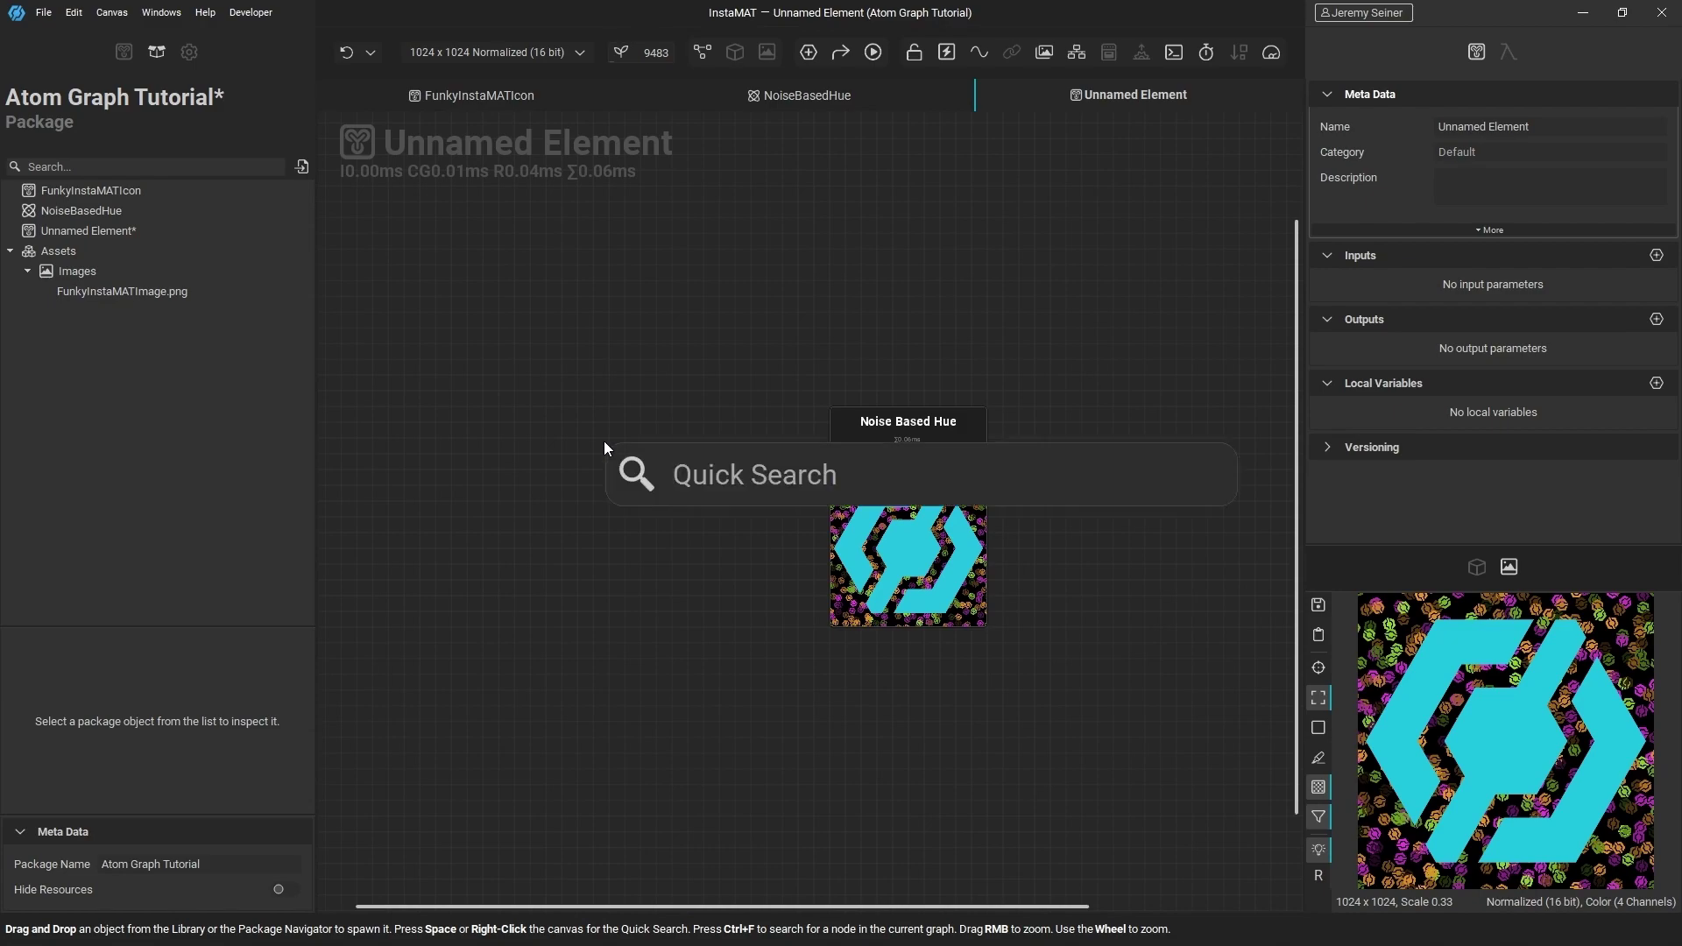
{"action": "type", "text": "text"}
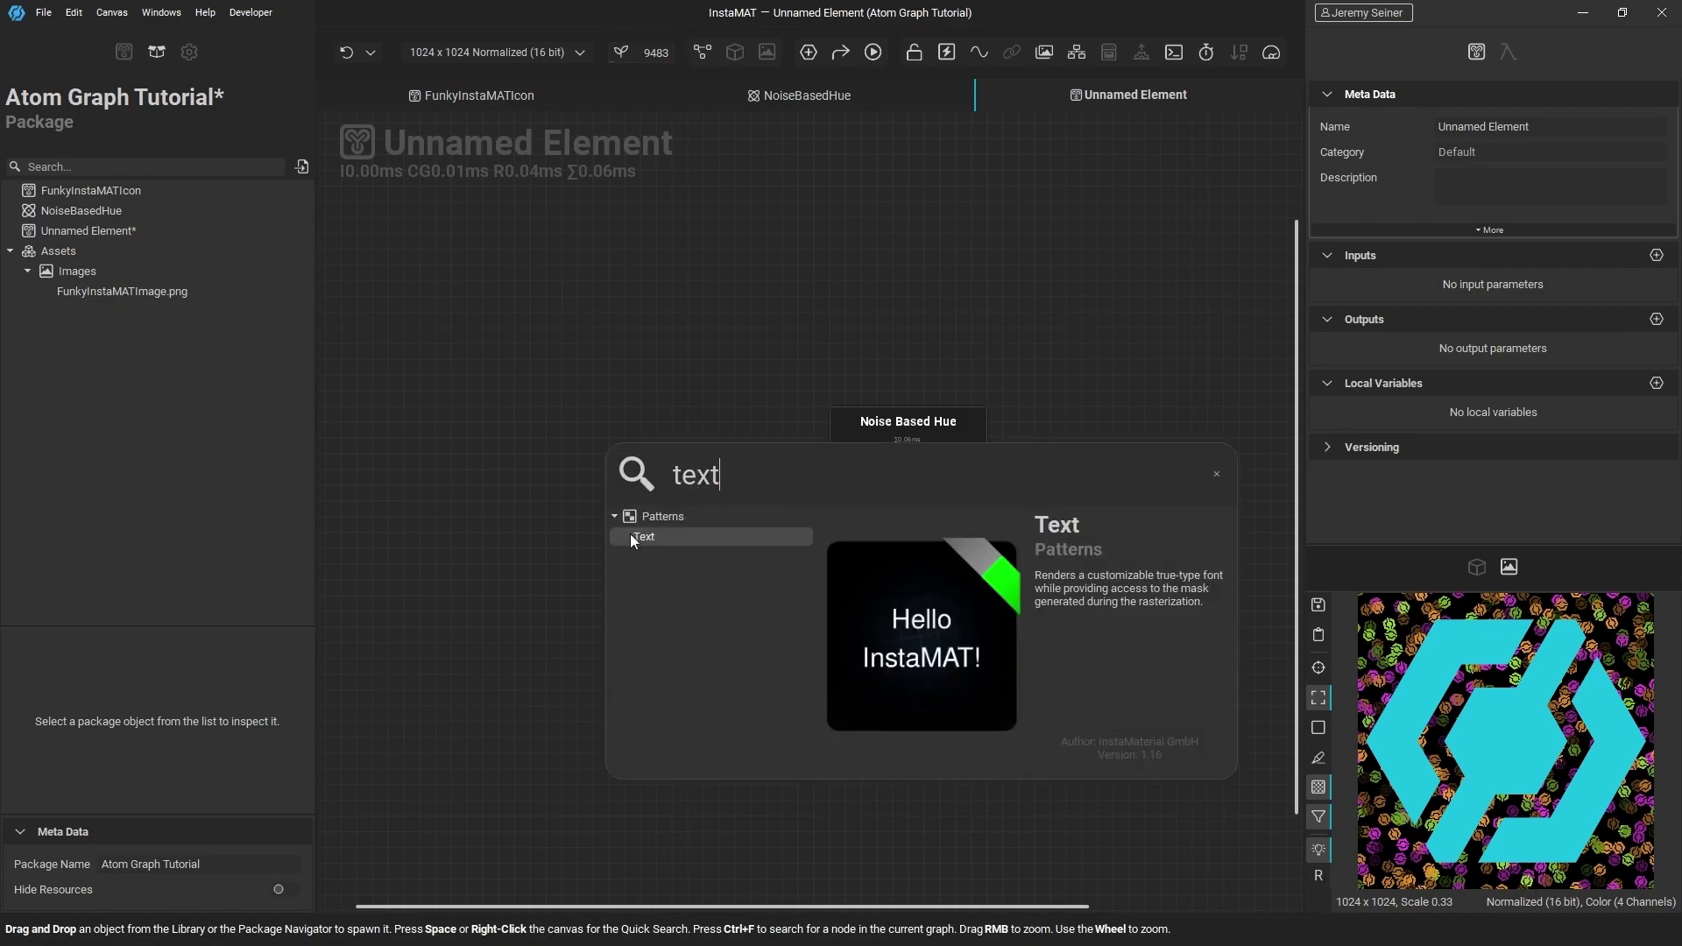
{"action": "left_click_drag", "start_coordinate": [649, 570], "coordinate": [727, 574]}
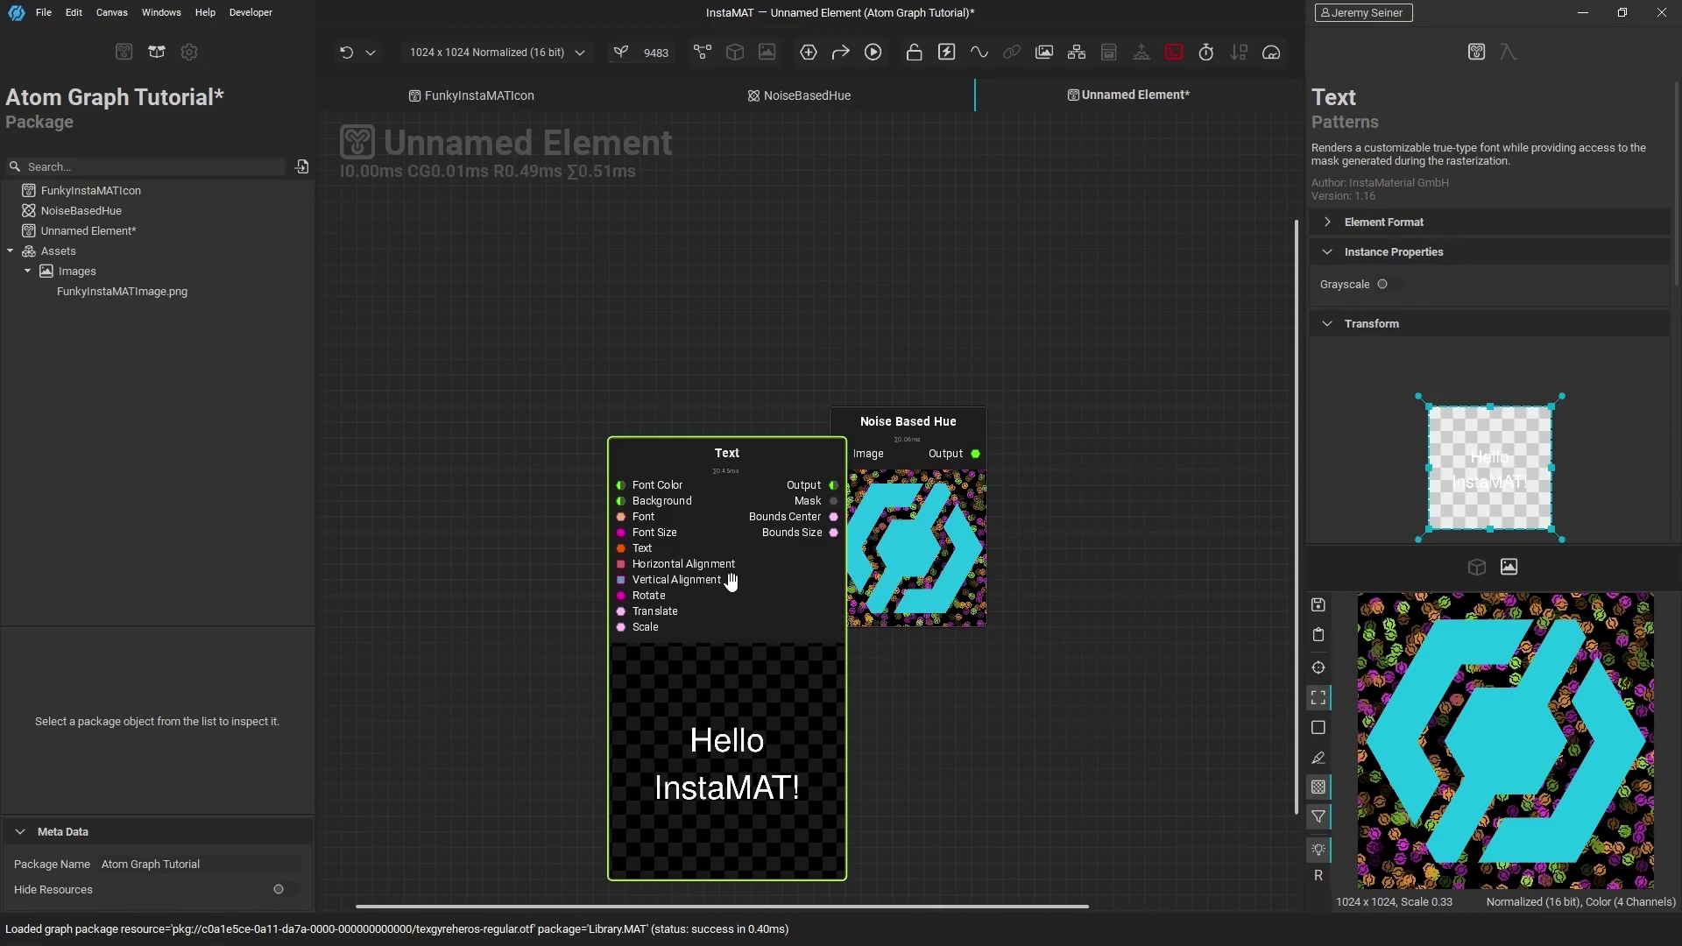
{"action": "scroll", "coordinate": [1334, 460], "scroll_direction": "down", "scroll_amount": 5}
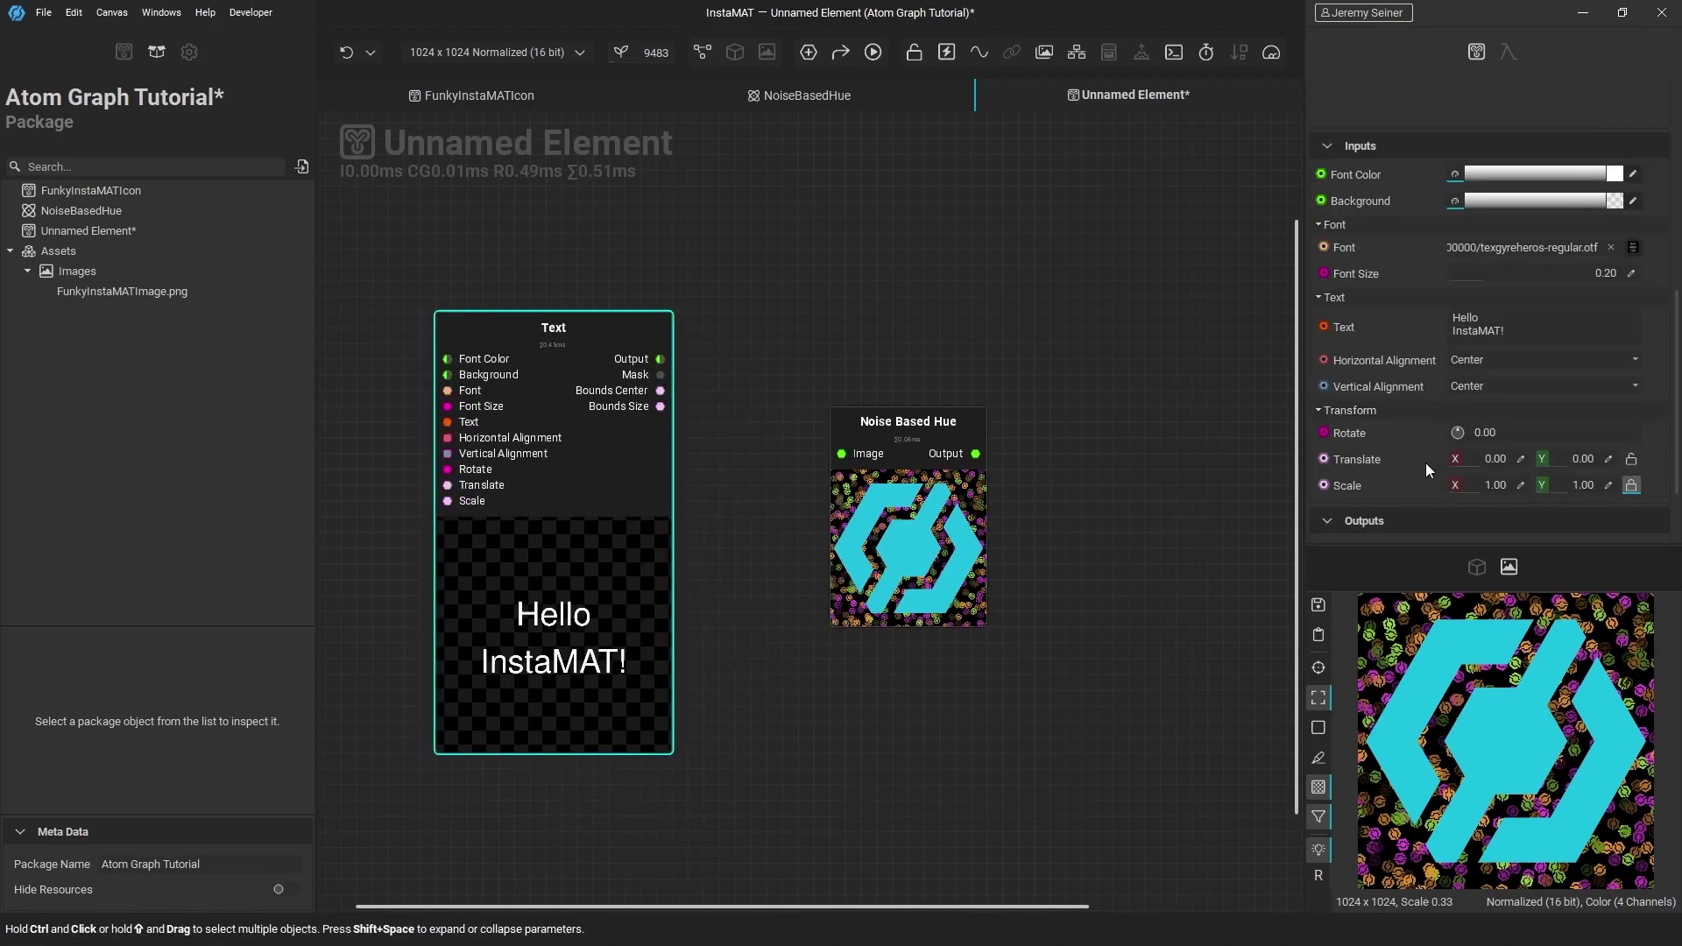
{"action": "left_click_drag", "start_coordinate": [1483, 275], "coordinate": [1500, 276]}
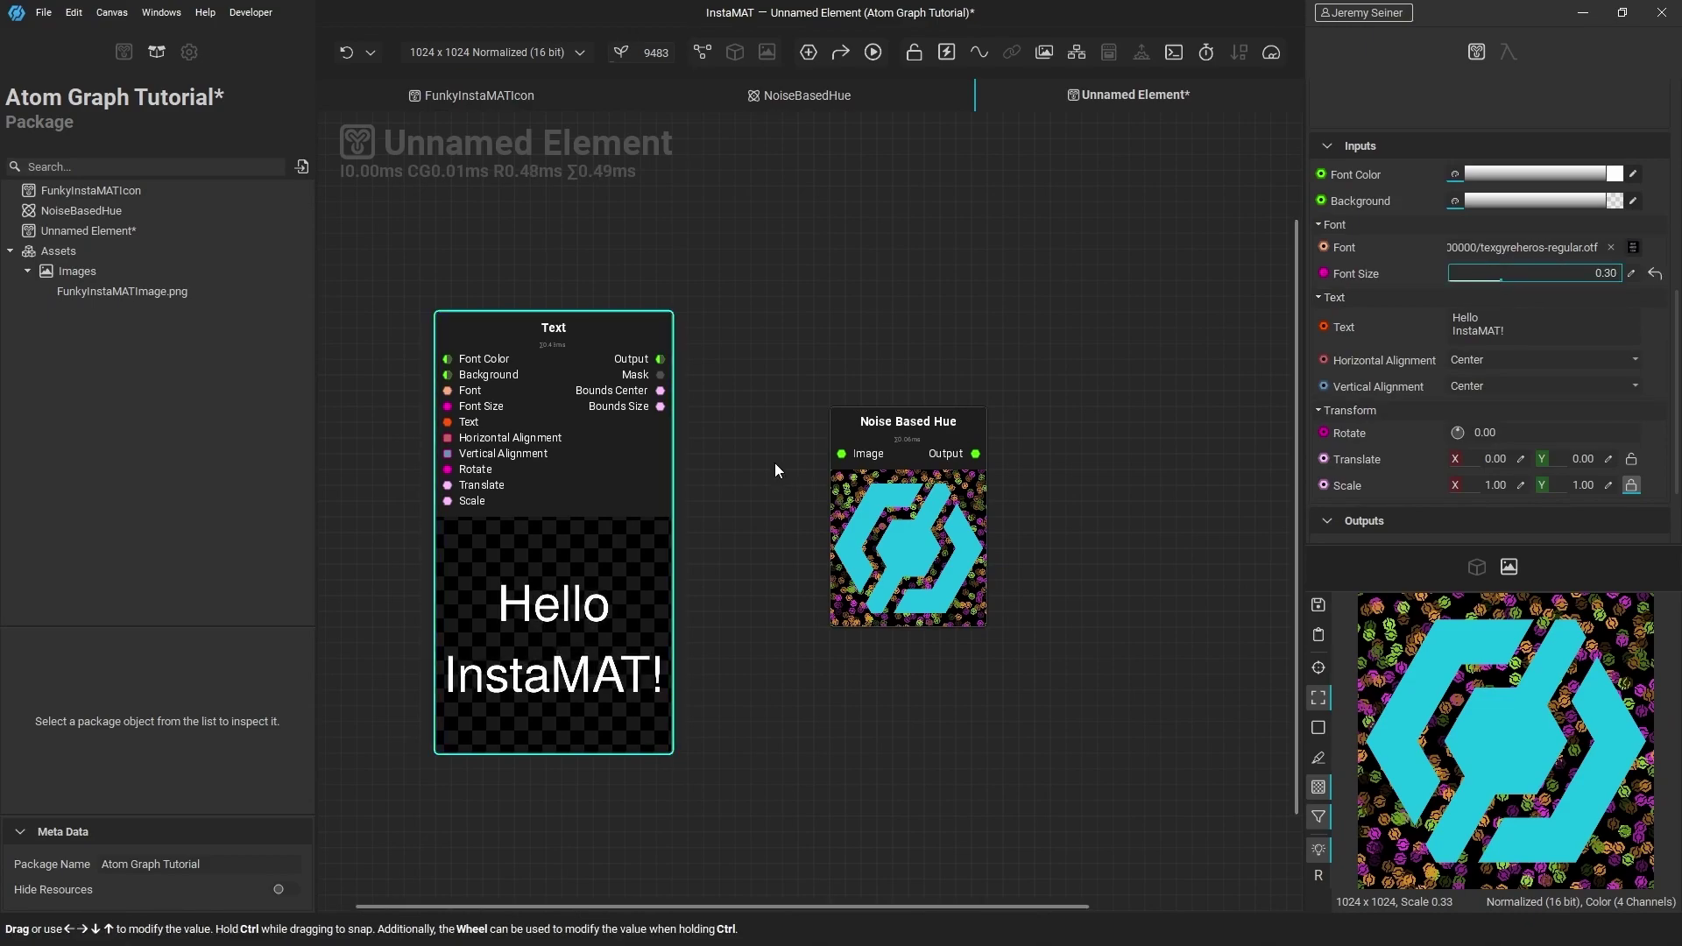
Test Noise Based Hue by feeding its Image input from the Text node's Output, and remove that connection again
{"action": "left_click_drag", "start_coordinate": [662, 360], "coordinate": [835, 461]}
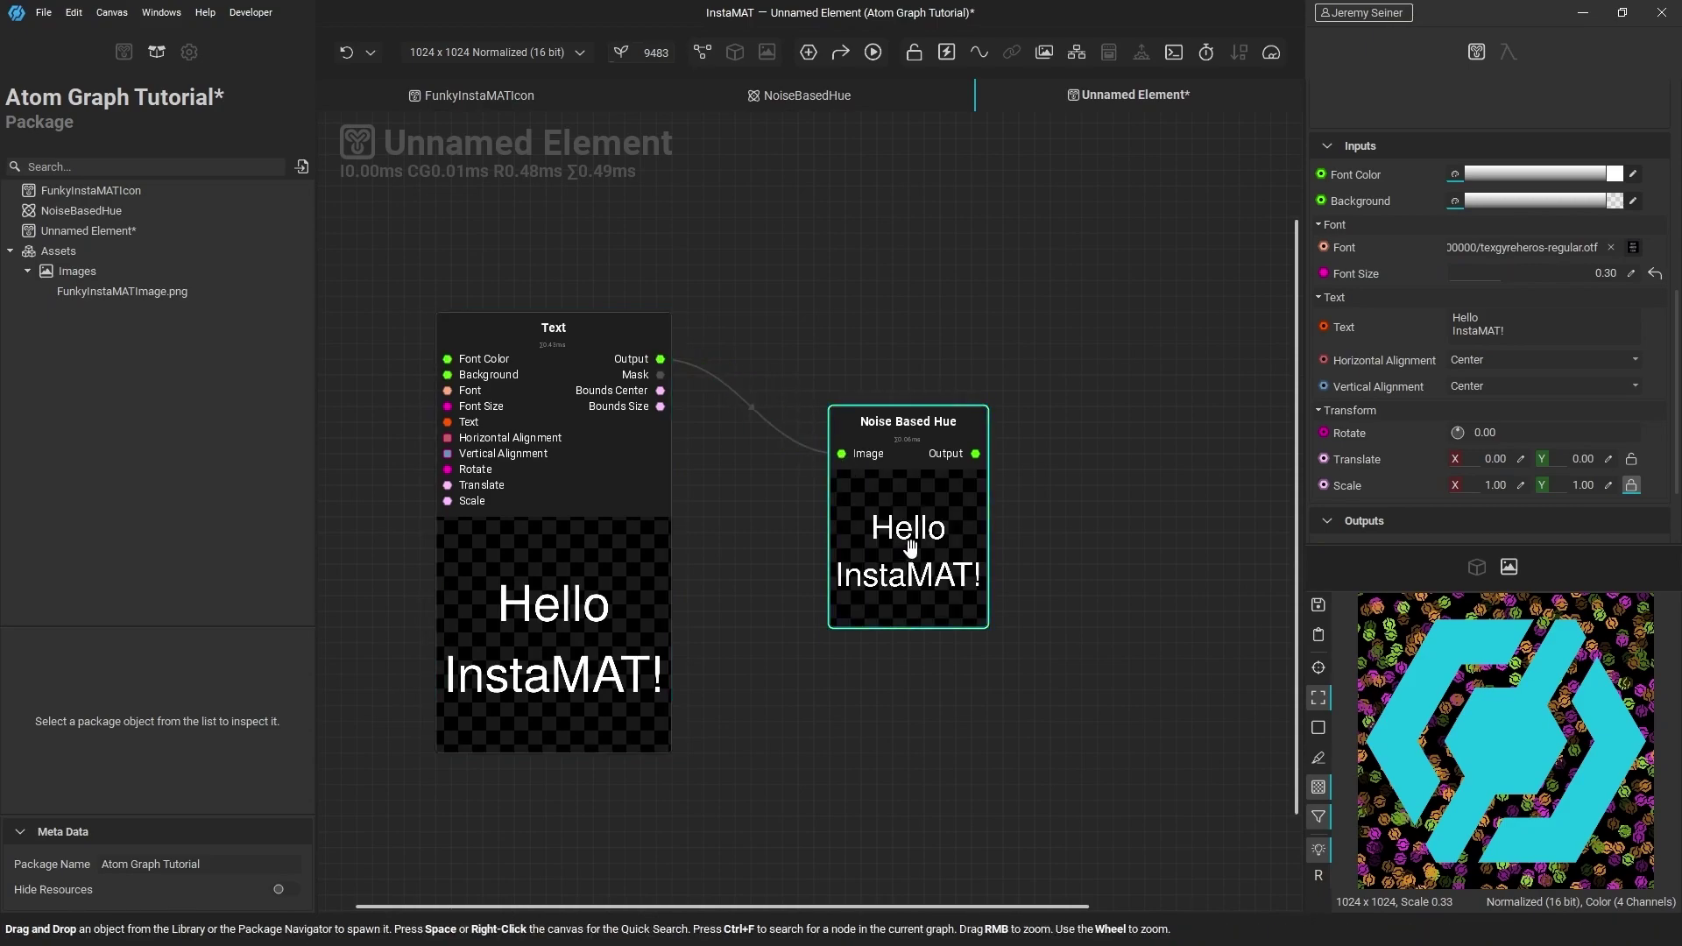
{"action": "scroll", "coordinate": [885, 563], "scroll_direction": "up", "scroll_amount": 2}
{"action": "middle_click_drag", "start_coordinate": [1164, 516], "coordinate": [1122, 510]}
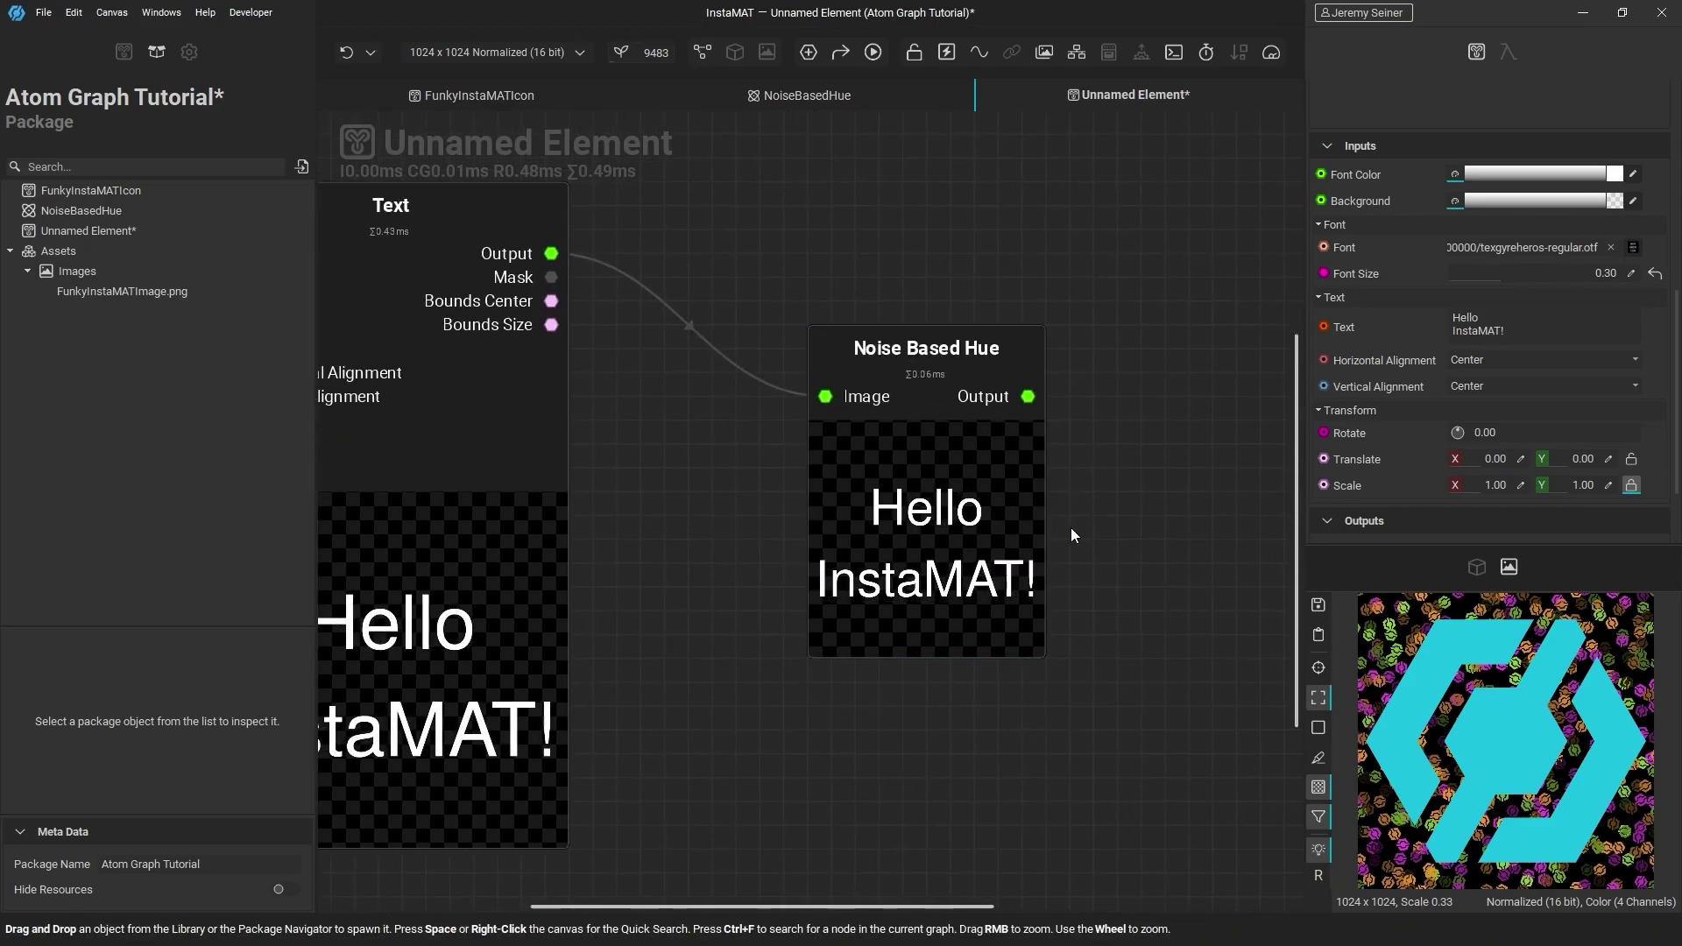
{"action": "scroll", "coordinate": [1105, 523], "scroll_direction": "down", "scroll_amount": 2}
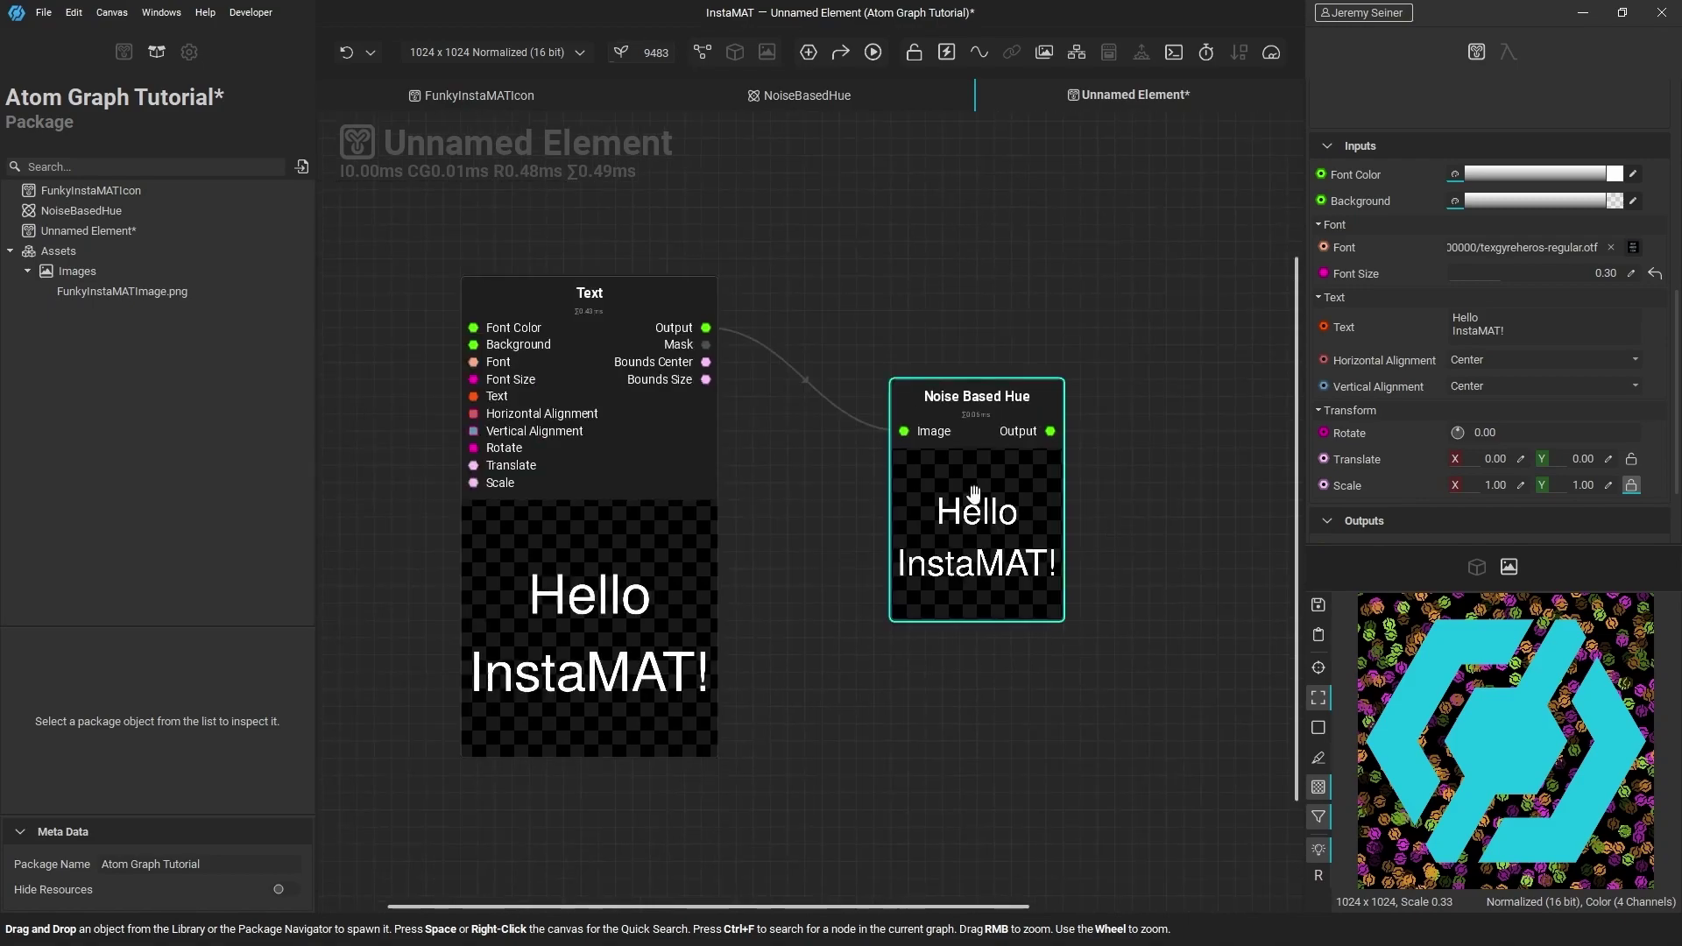
{"action": "left_click", "coordinate": [810, 385]}
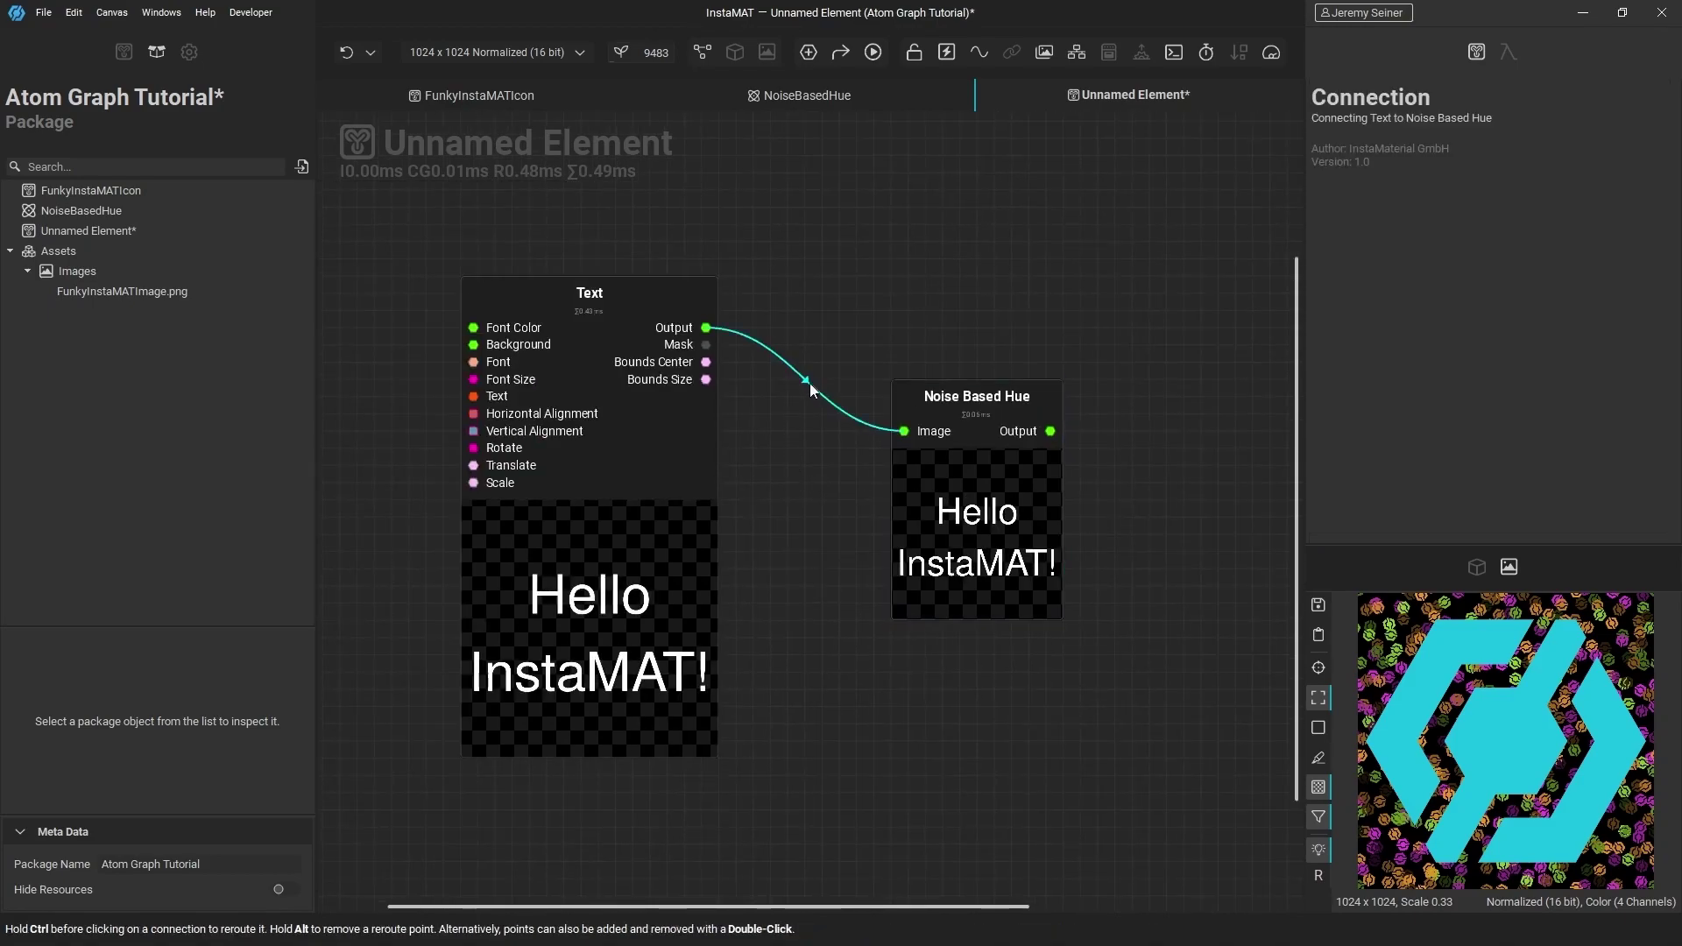
{"action": "left_click", "coordinate": [827, 480]}
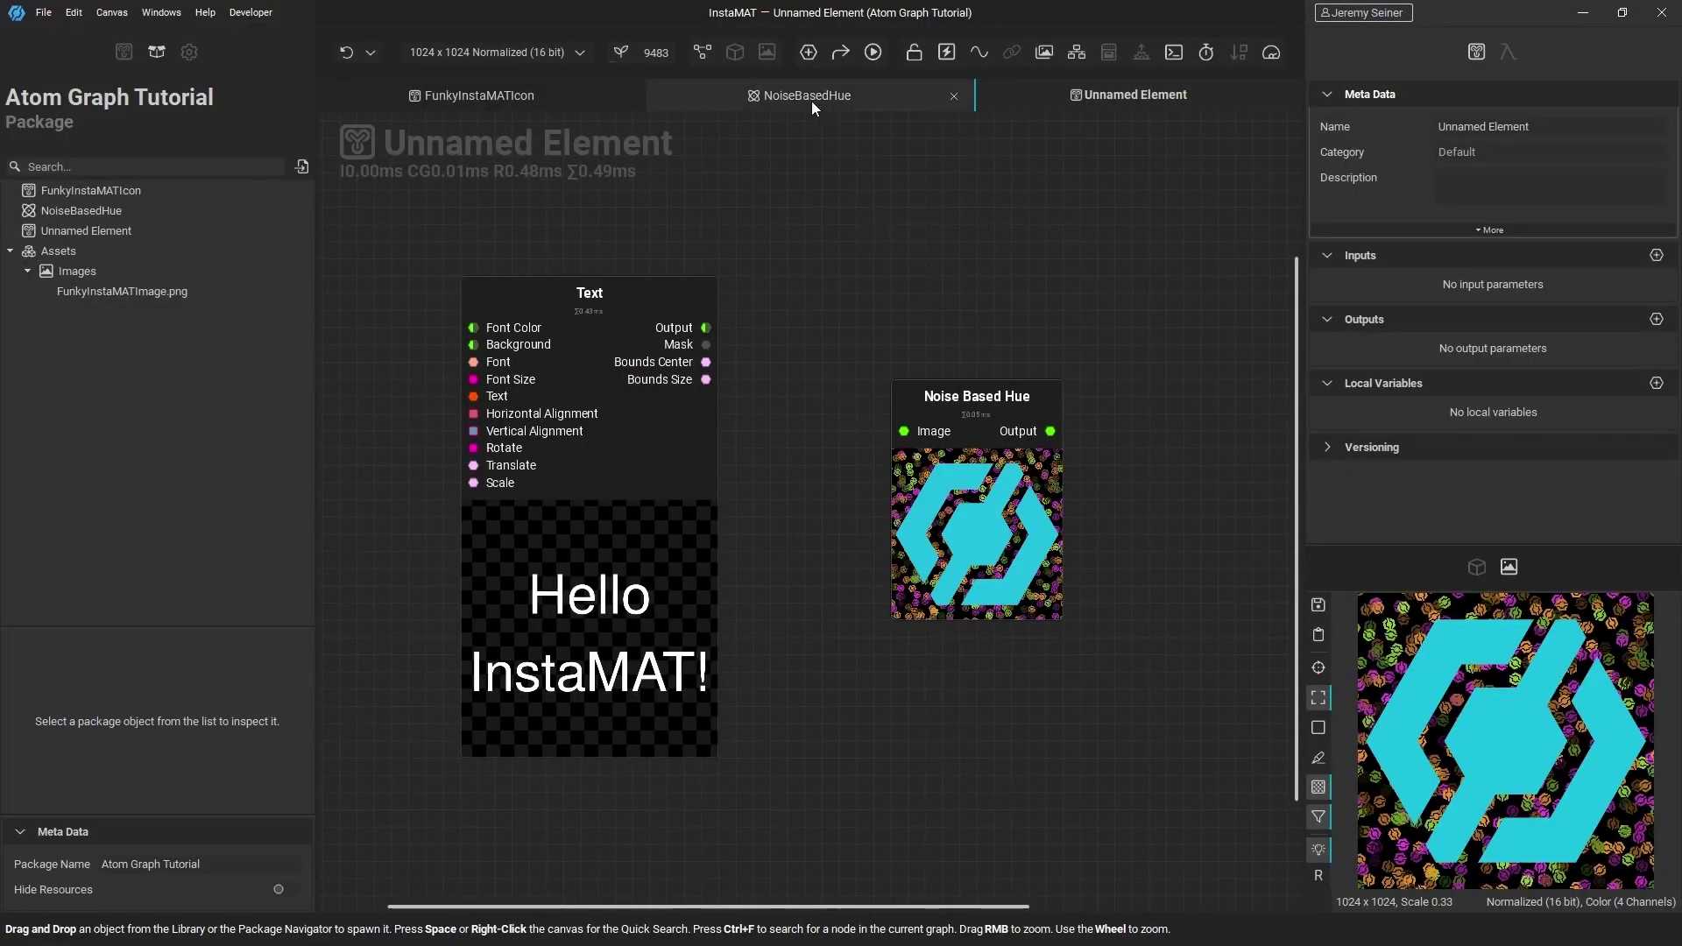
Return to the NoiseBasedHue graph and widen the gap between the Read Pixel and Write Pixel nodes
{"action": "left_click", "coordinate": [814, 97]}
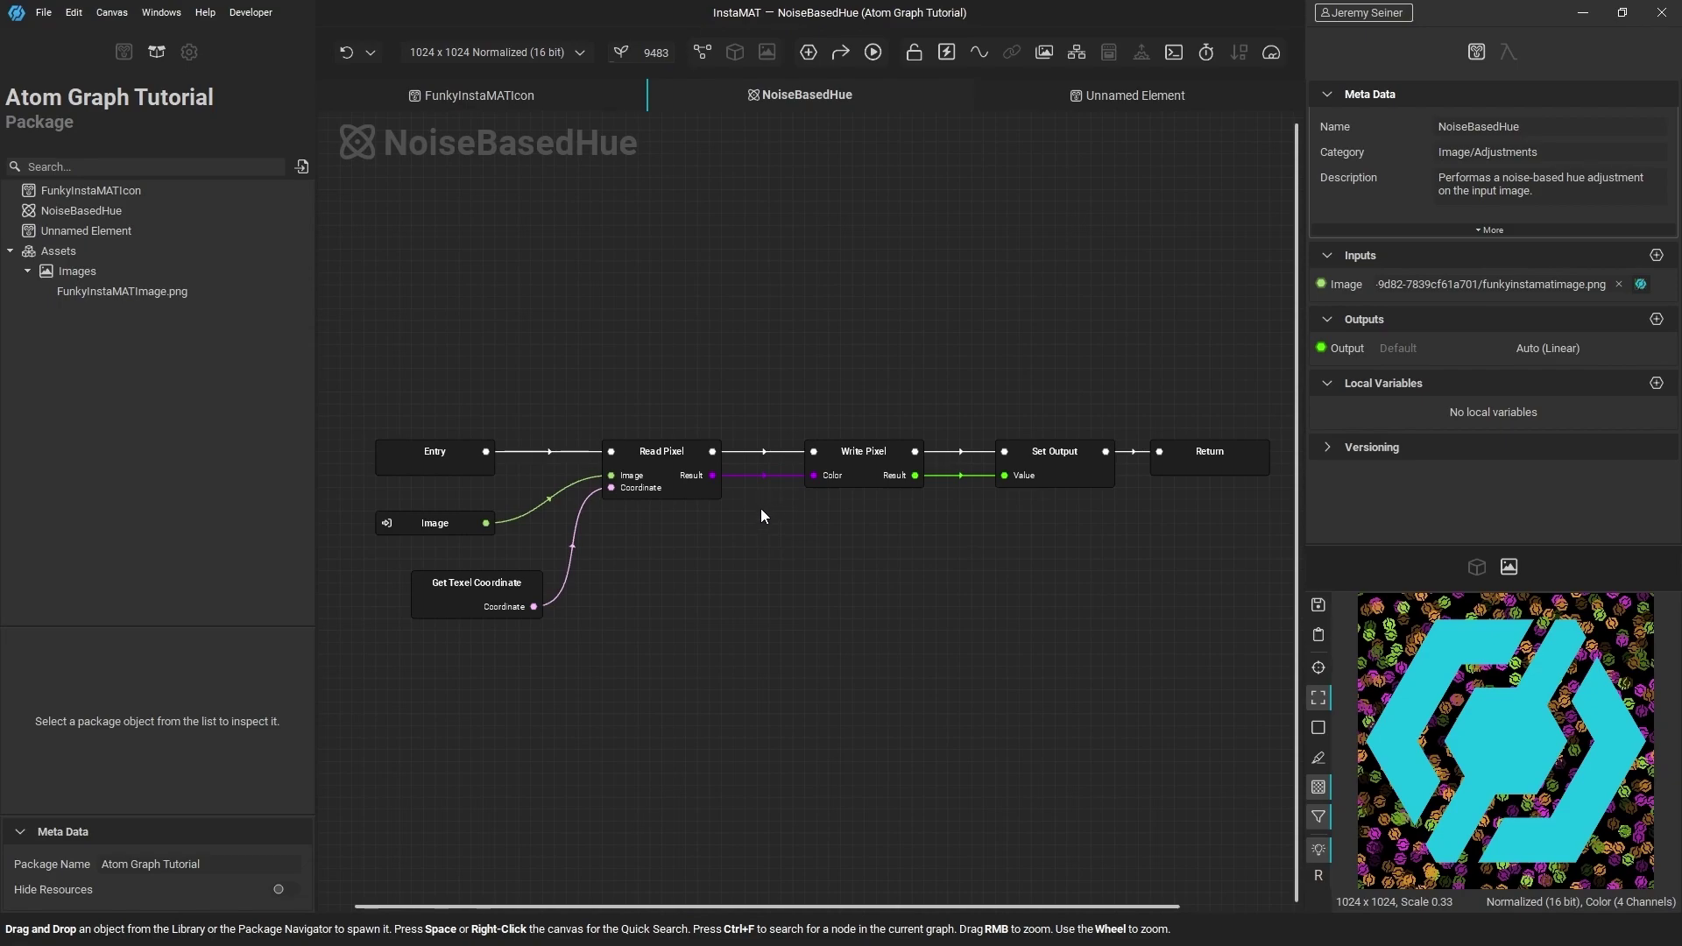
{"action": "key", "text": "ctrl+Left"}
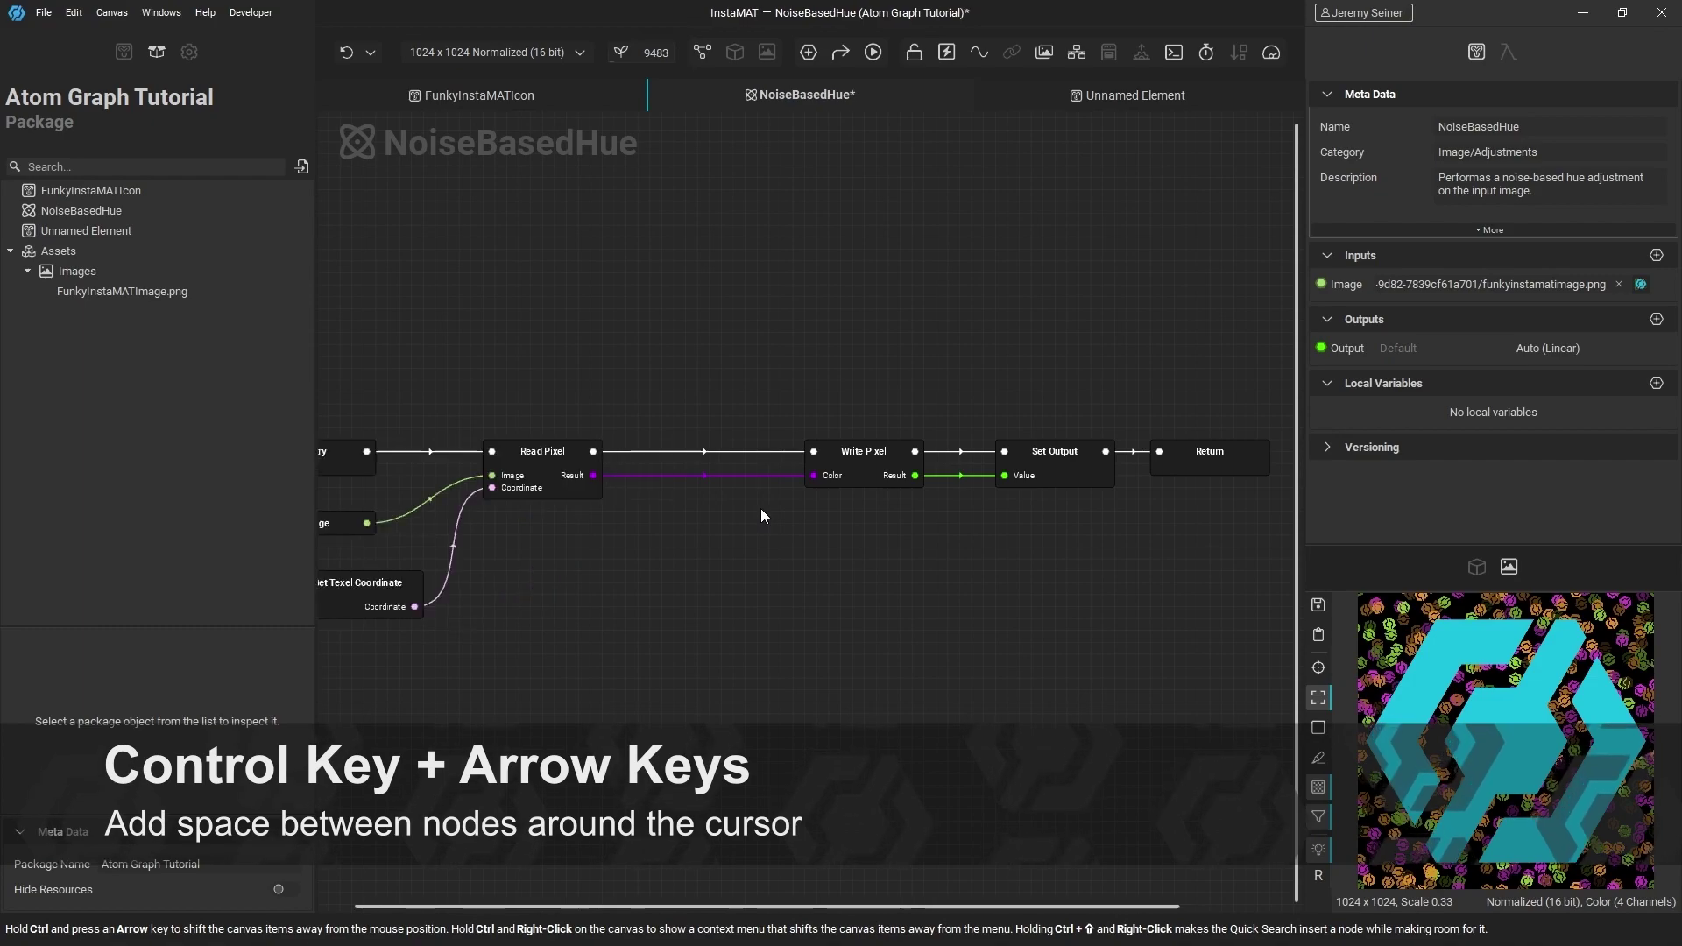
{"action": "key", "text": "ctrl+Right"}
{"action": "key", "text": "ctrl+Right"}
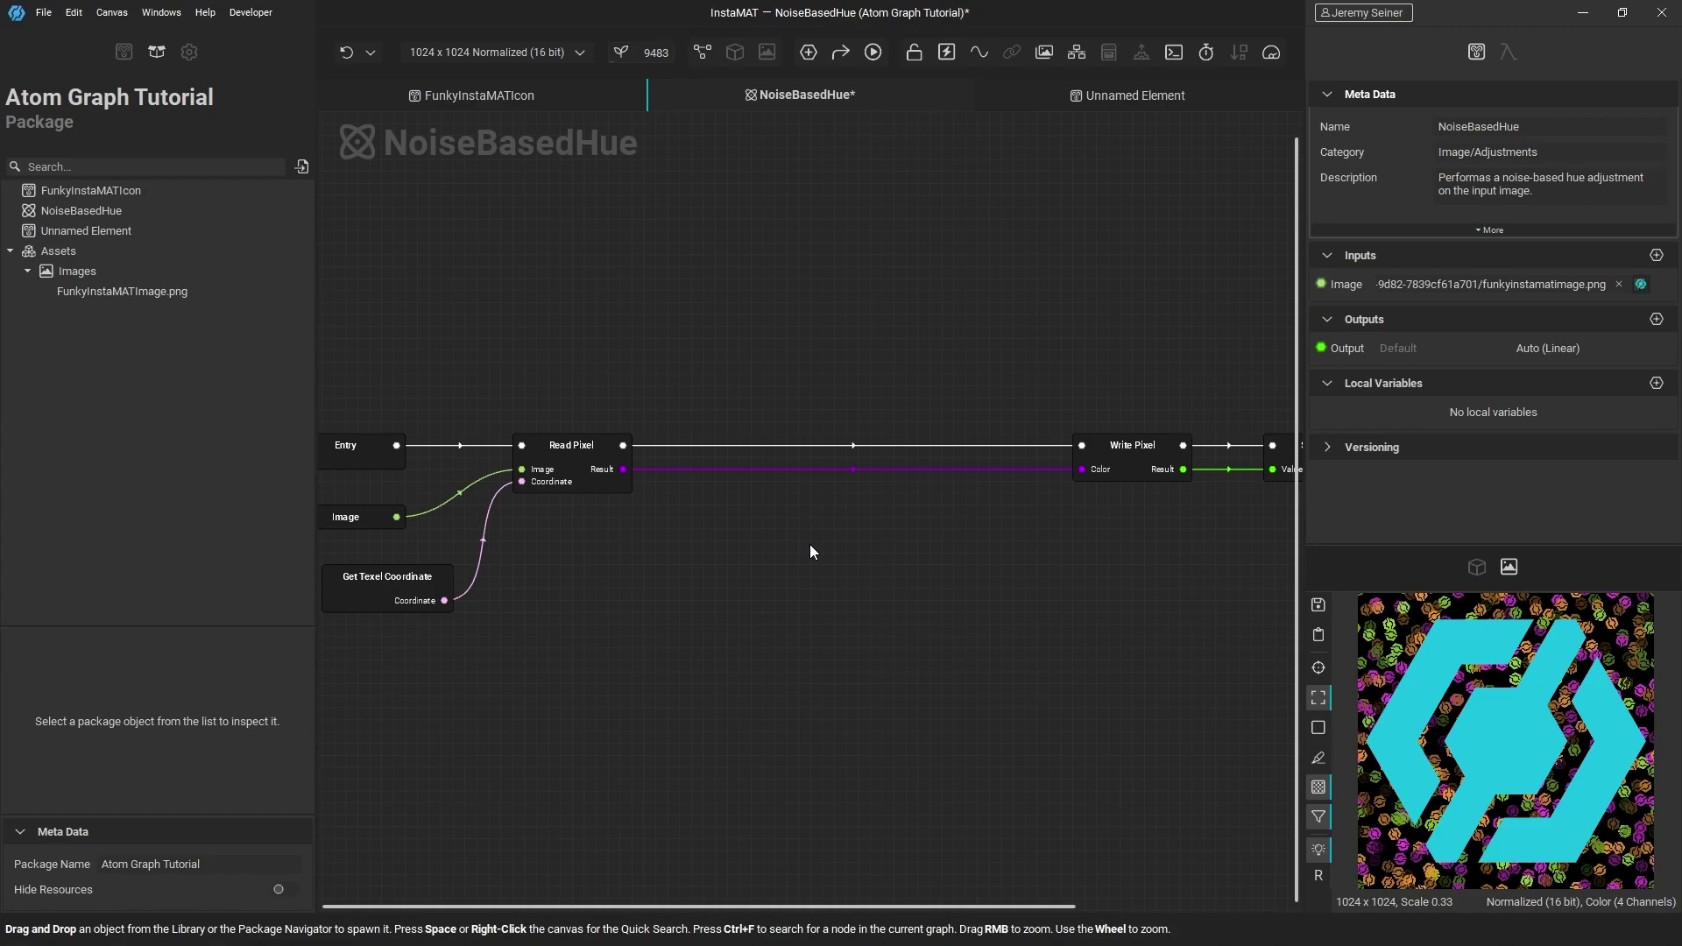
Insert an HSL Color Adjusment node into the color connection between Read Pixel and Write Pixel, placed below the execution flow
{"action": "right_click", "coordinate": [828, 470]}
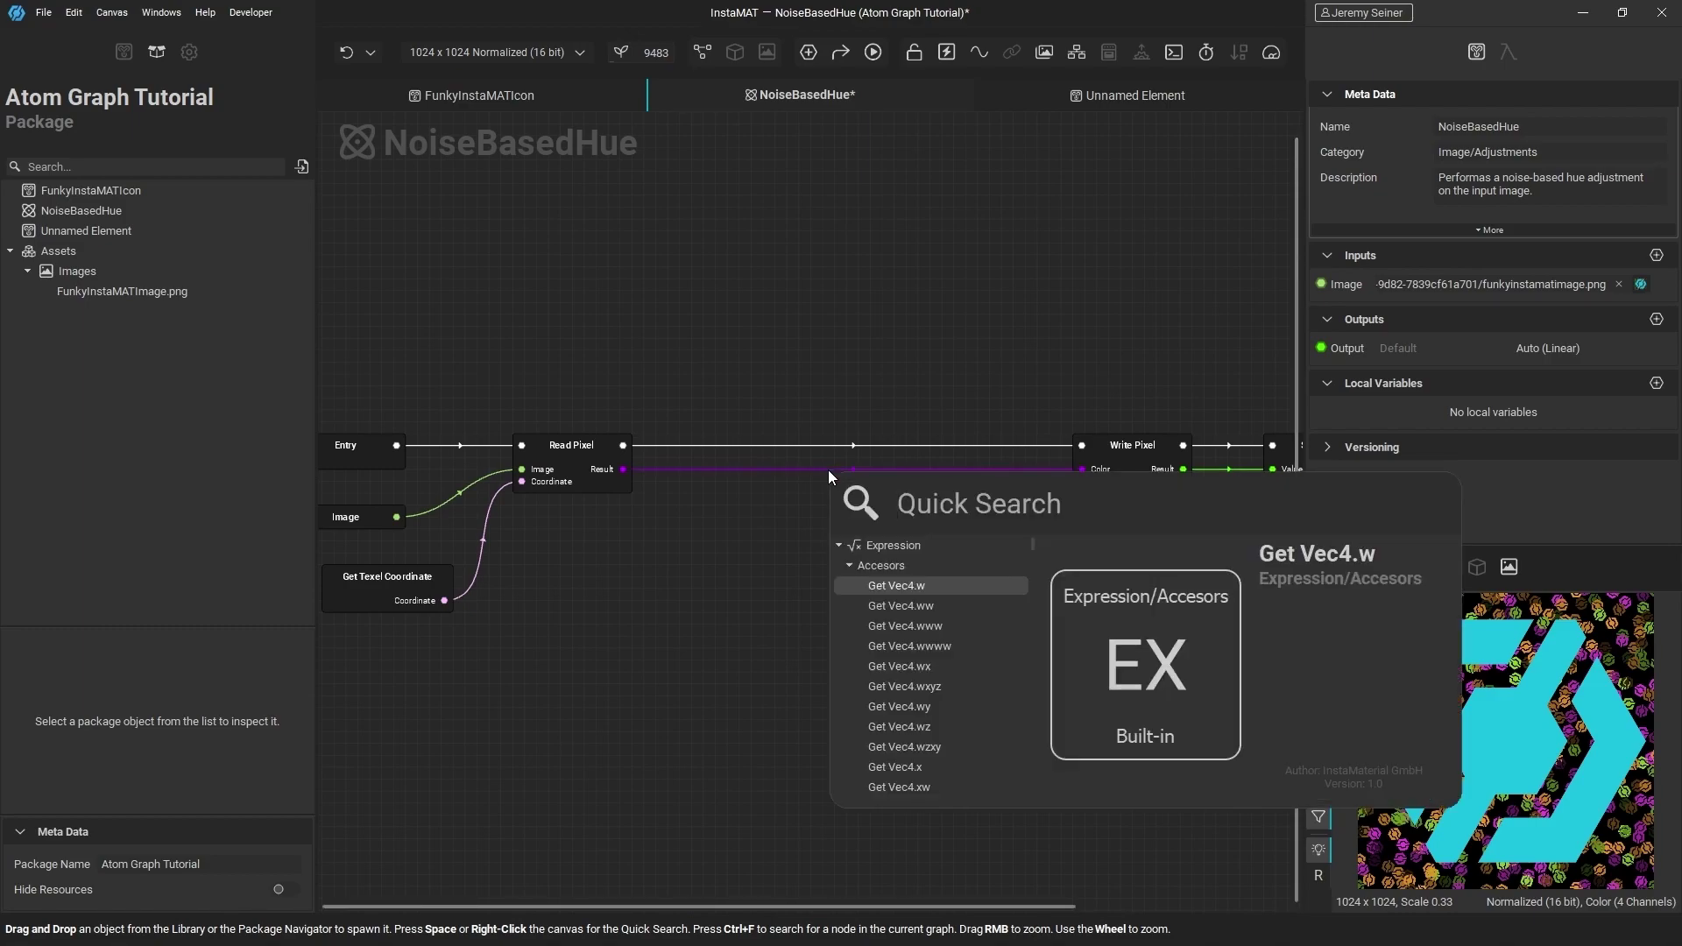
{"action": "type", "text": "hsl"}
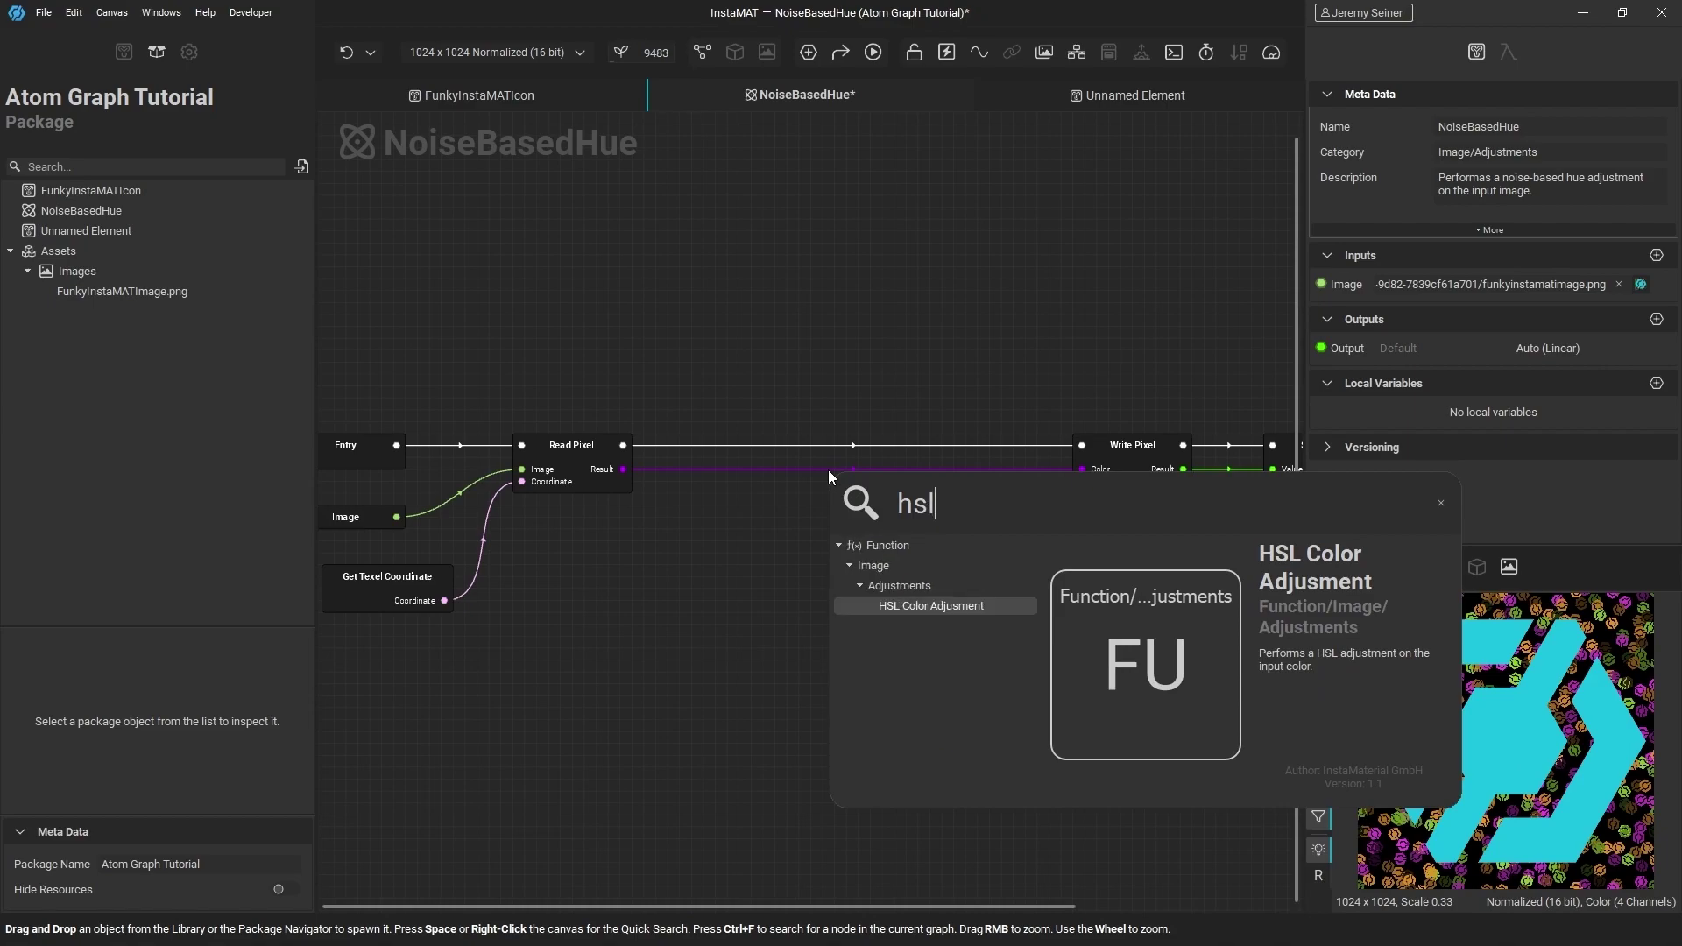
{"action": "key", "text": "Return"}
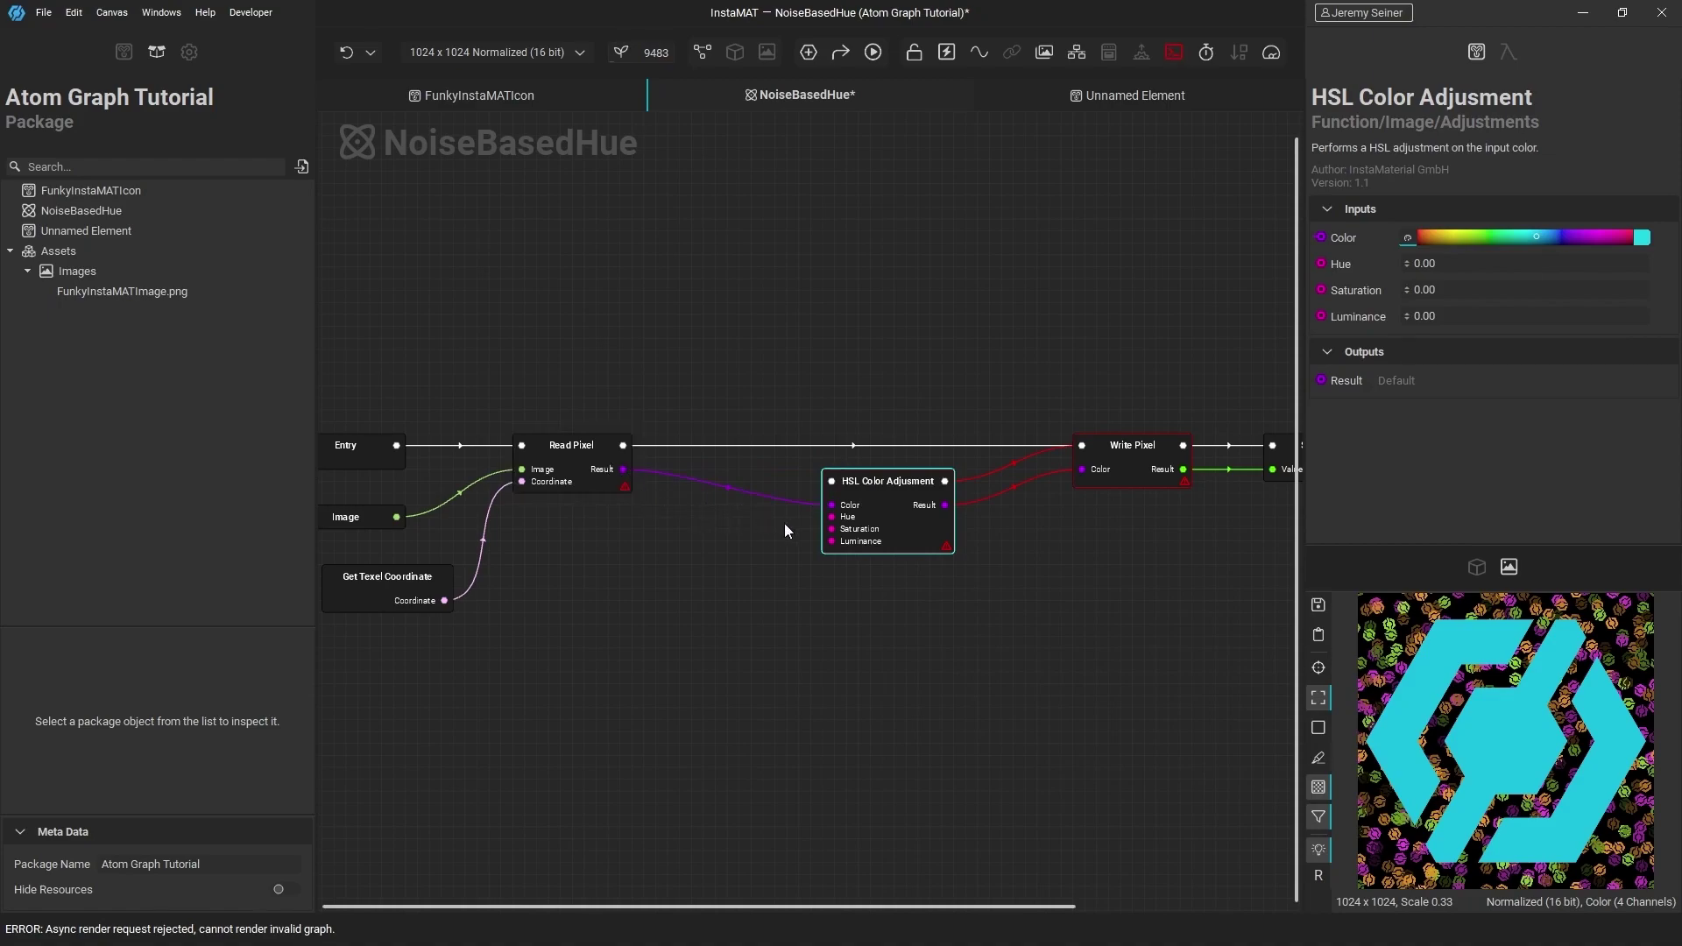
{"action": "scroll", "coordinate": [818, 529], "scroll_direction": "up", "scroll_amount": 1}
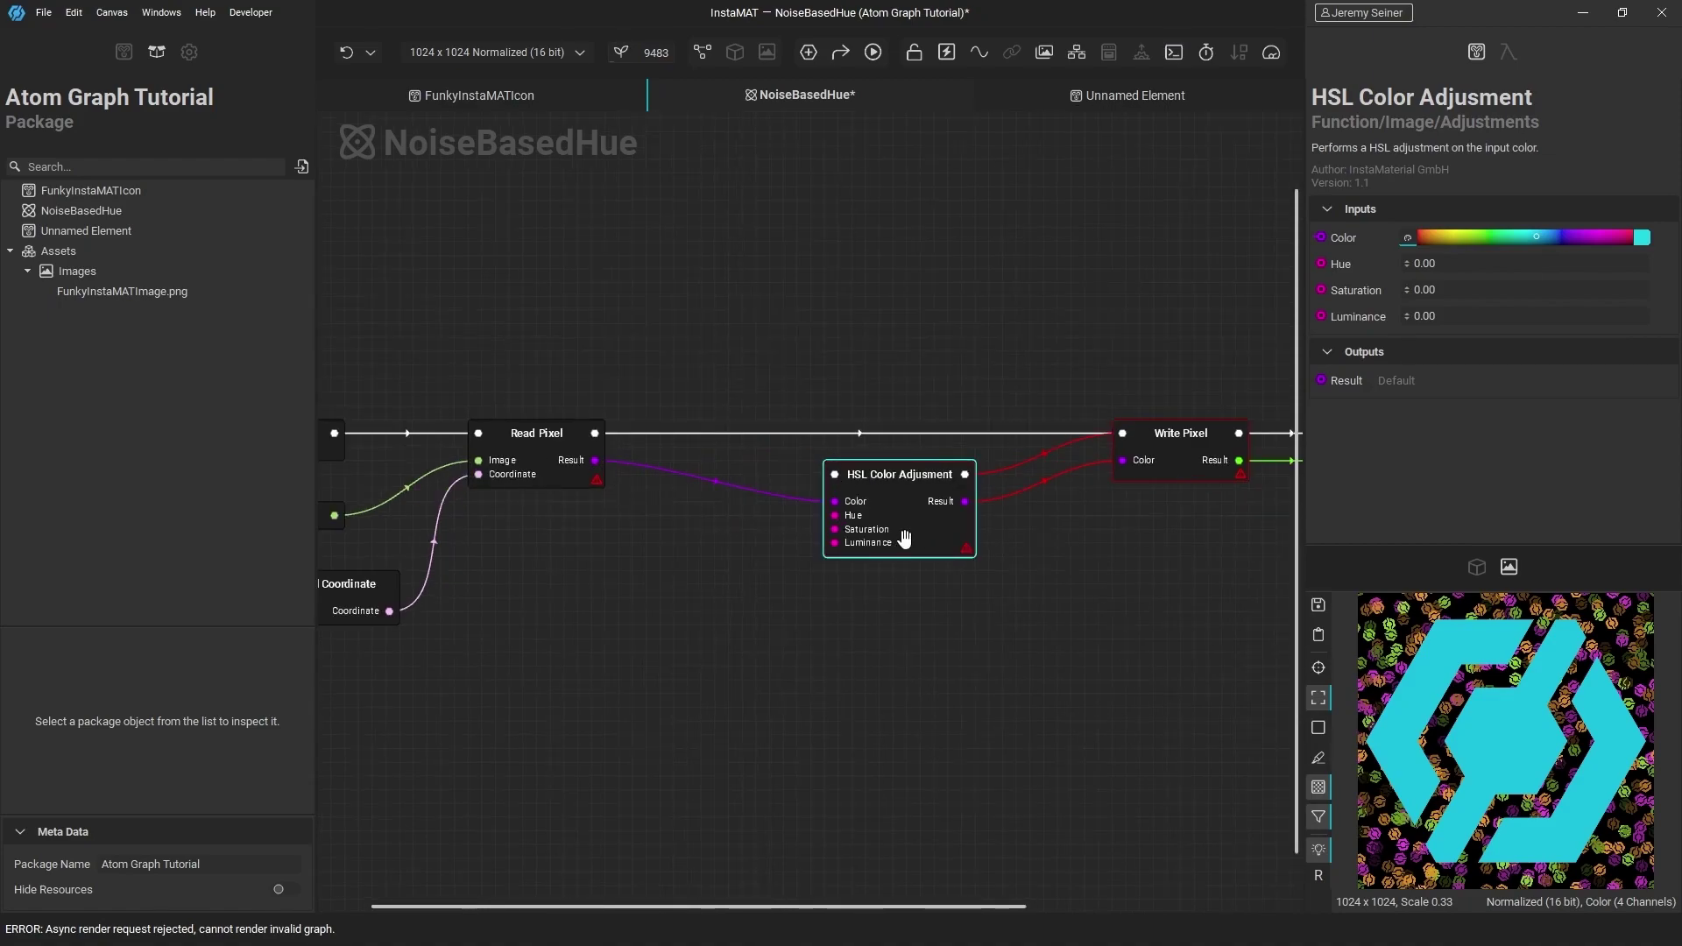
{"action": "left_click_drag", "start_coordinate": [924, 536], "coordinate": [883, 564]}
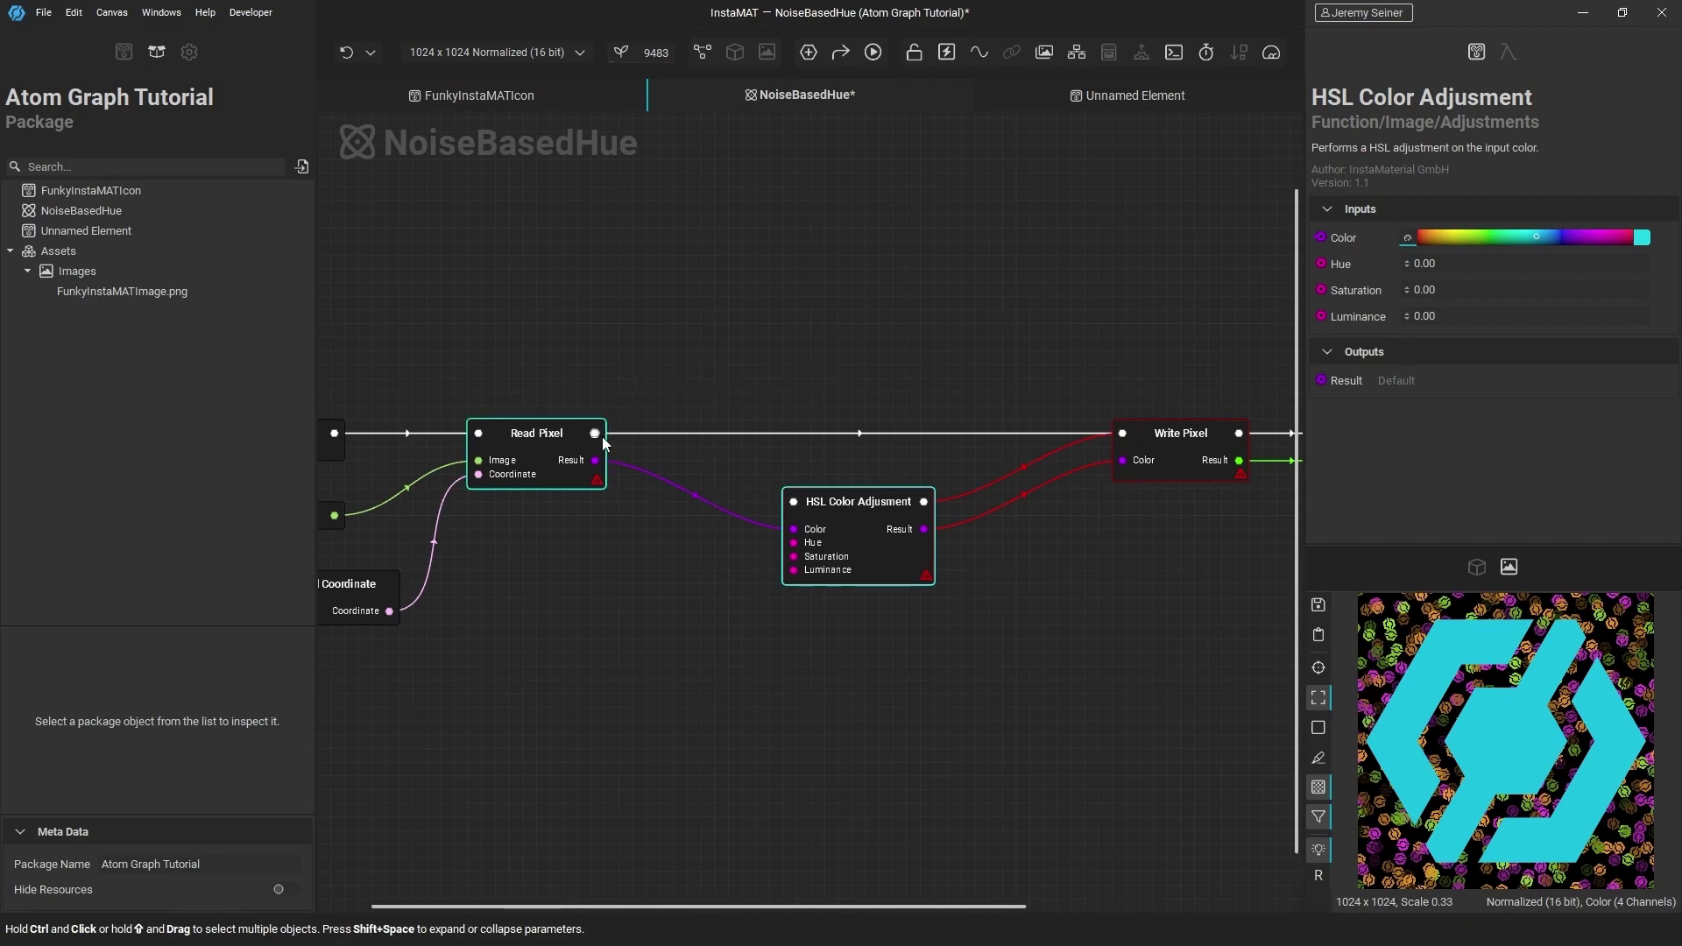
Route the execution flow from Read Pixel through HSL Color Adjusment to Write Pixel, and test its Hue at 0.12
{"action": "left_click_drag", "start_coordinate": [596, 433], "coordinate": [857, 446]}
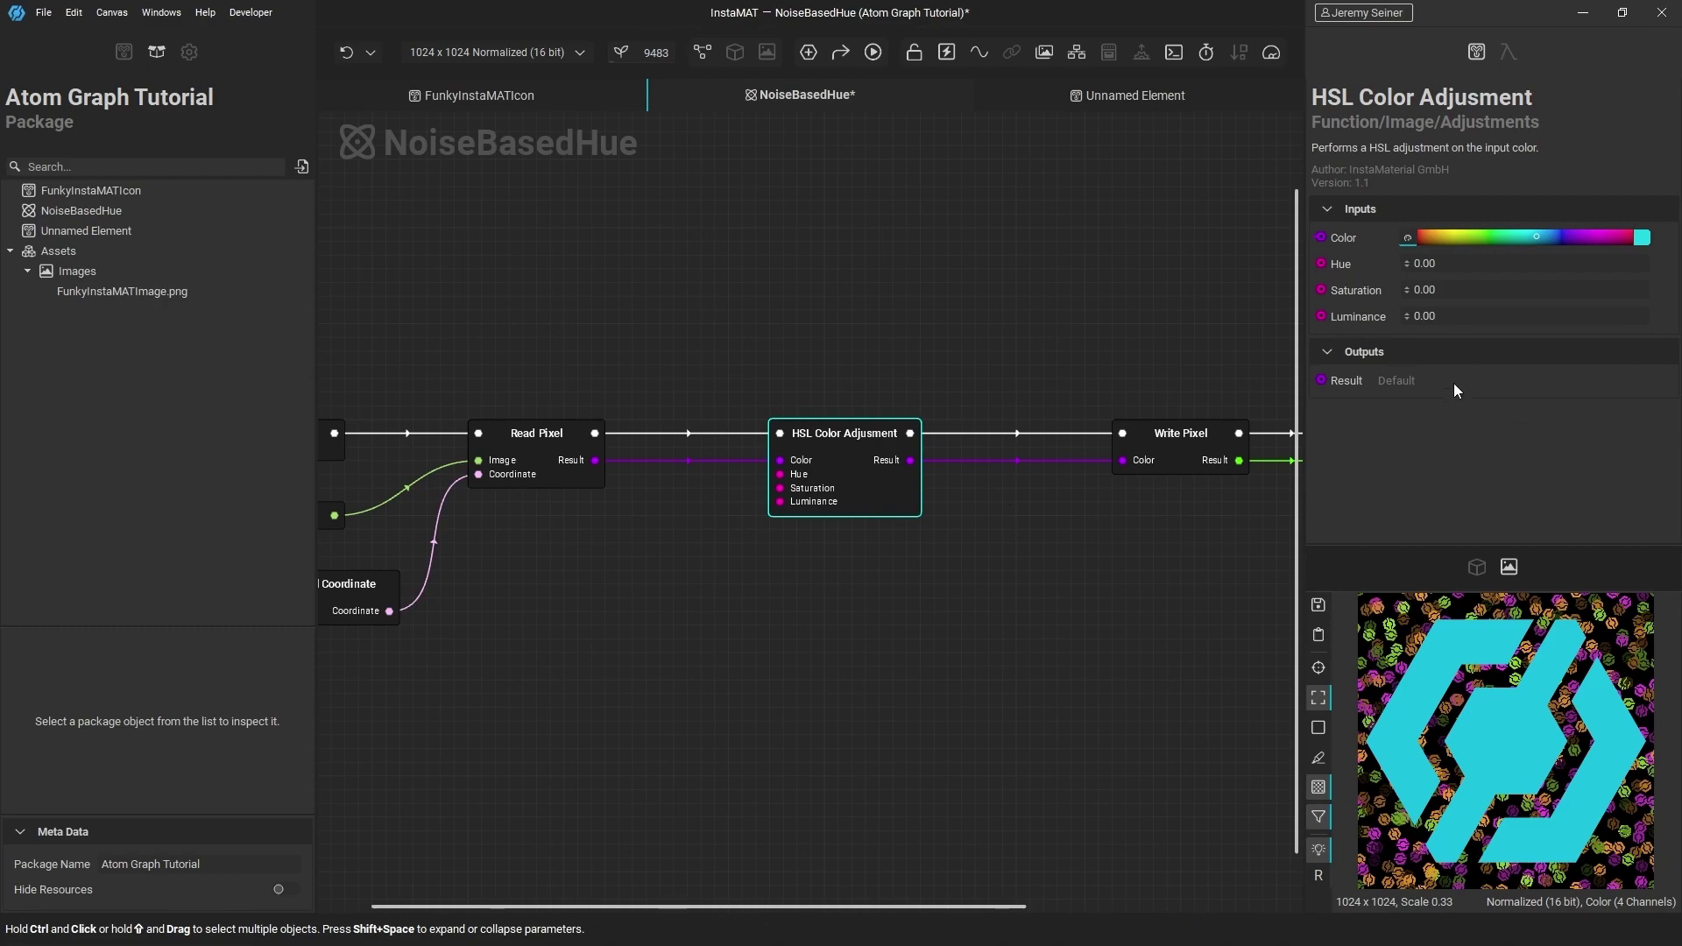
{"action": "left_click", "coordinate": [1489, 263]}
{"action": "left_click_drag", "start_coordinate": [1405, 260], "coordinate": [1405, 264]}
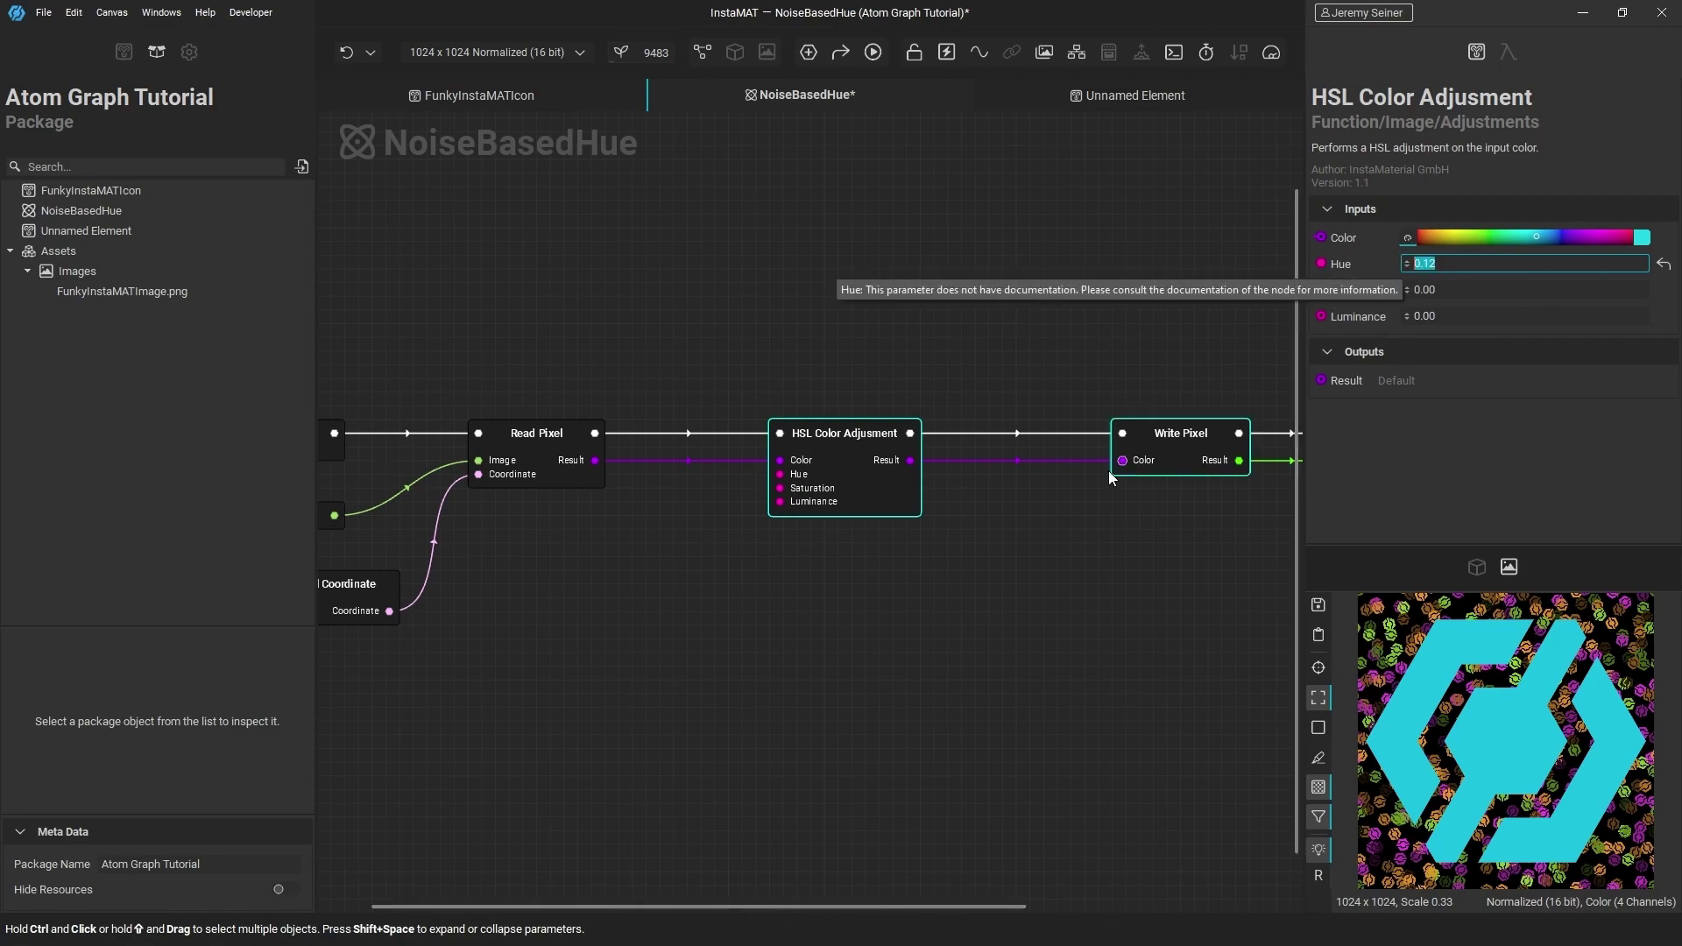
{"action": "middle_click_drag", "start_coordinate": [1207, 576], "coordinate": [920, 592]}
{"action": "right_click", "coordinate": [968, 450]}
{"action": "left_click", "coordinate": [997, 464]}
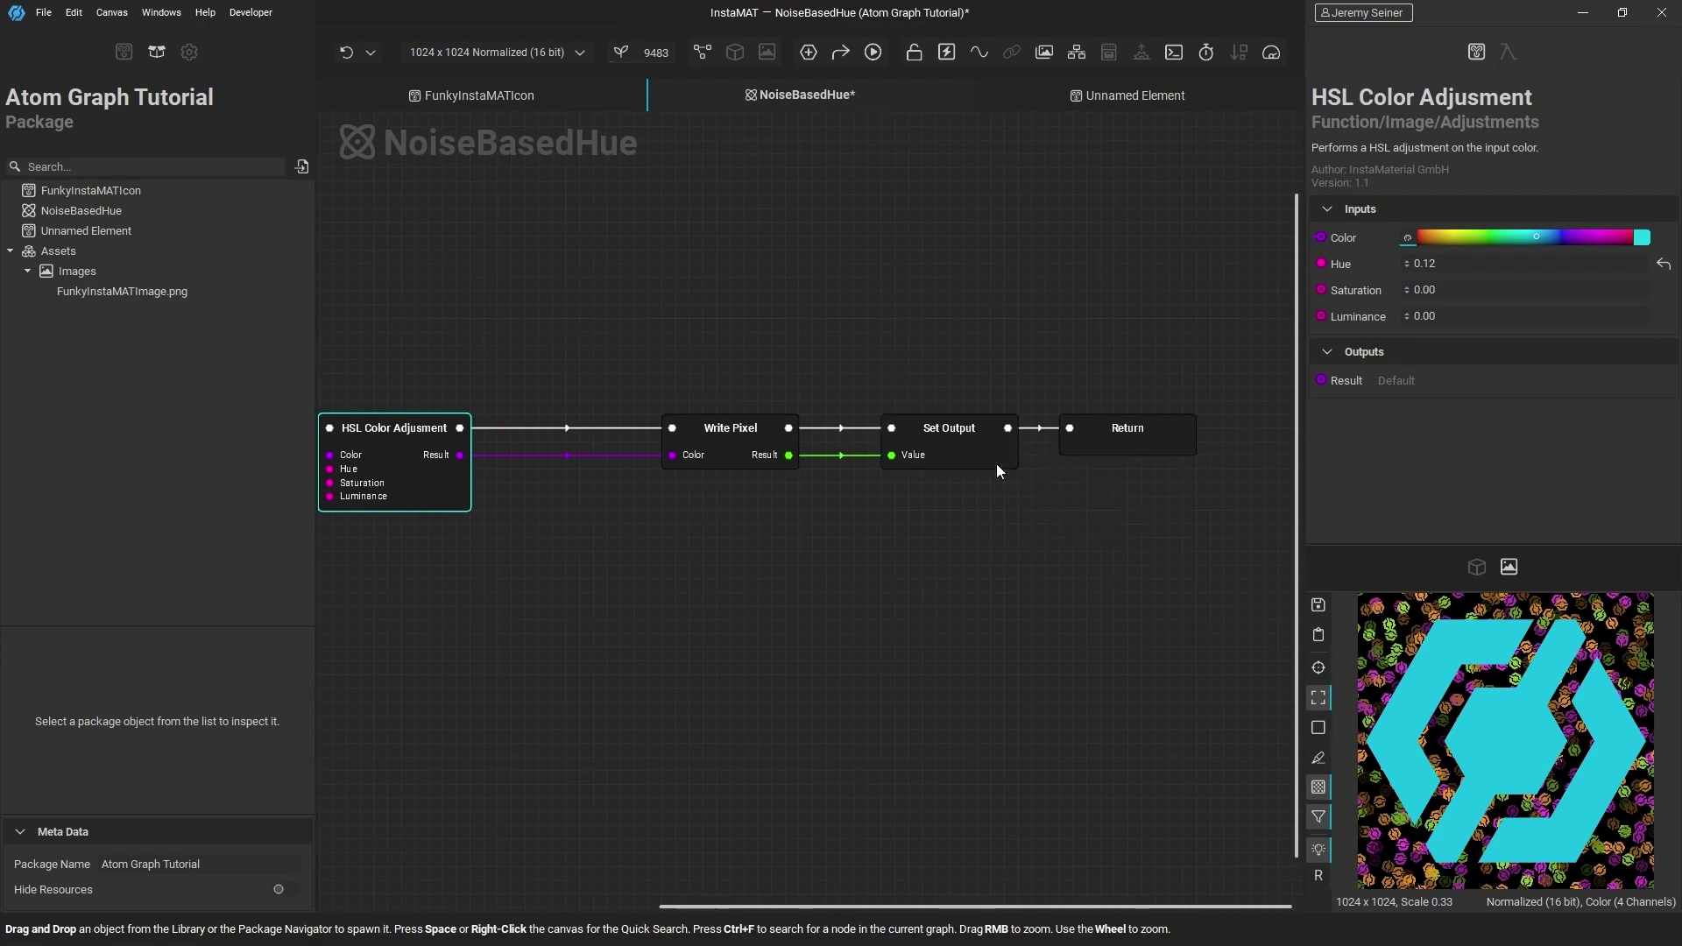
{"action": "middle_click_drag", "start_coordinate": [563, 522], "coordinate": [732, 538]}
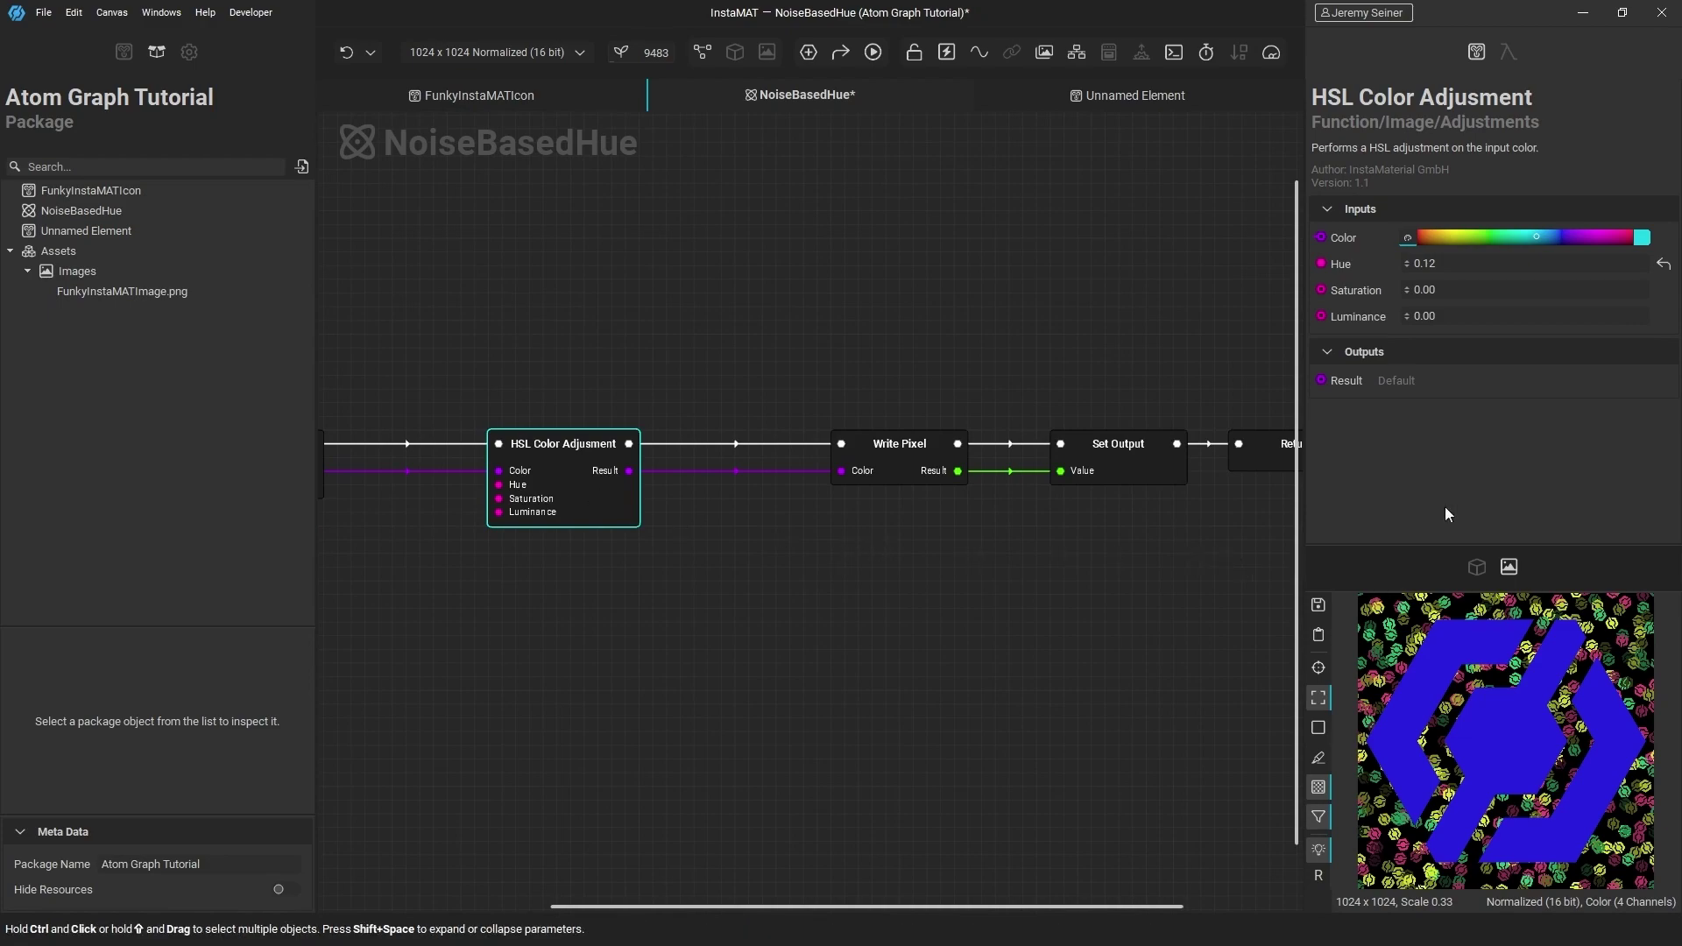
Try Hue values of 0.39 and 1.00 on HSL Color Adjusment, and leave the Hue at 0.50
{"action": "left_click", "coordinate": [1405, 265]}
{"action": "left_click_drag", "start_coordinate": [1405, 265], "coordinate": [1406, 270]}
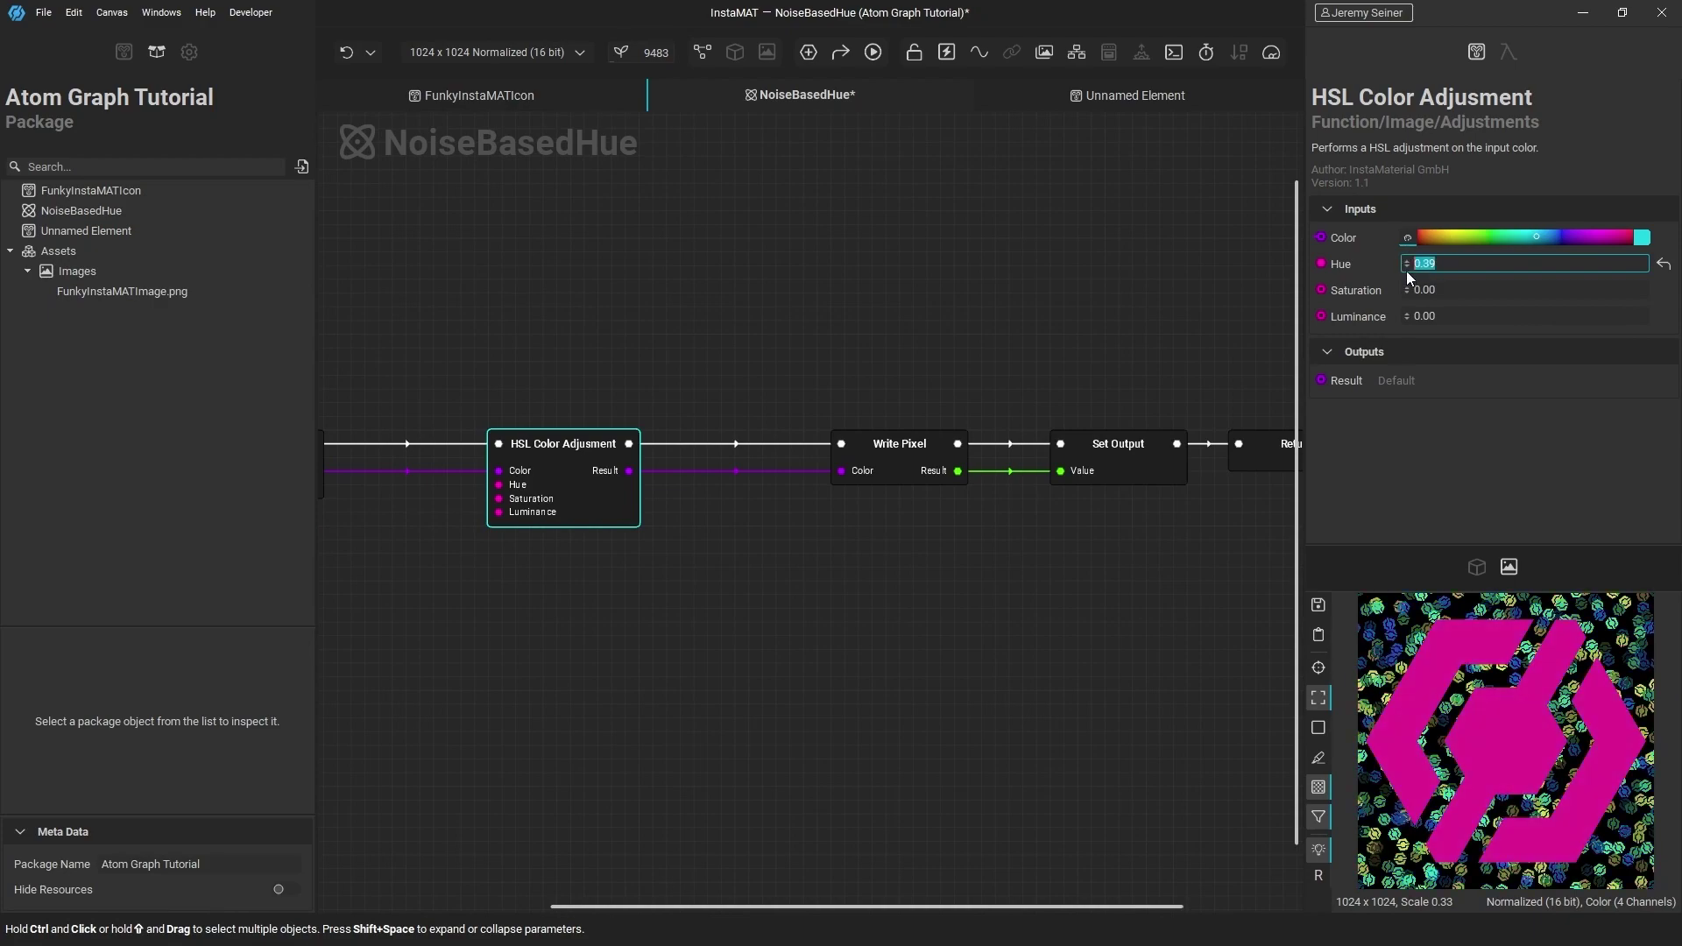
{"action": "type", "text": "1"}
{"action": "key", "text": "Return"}
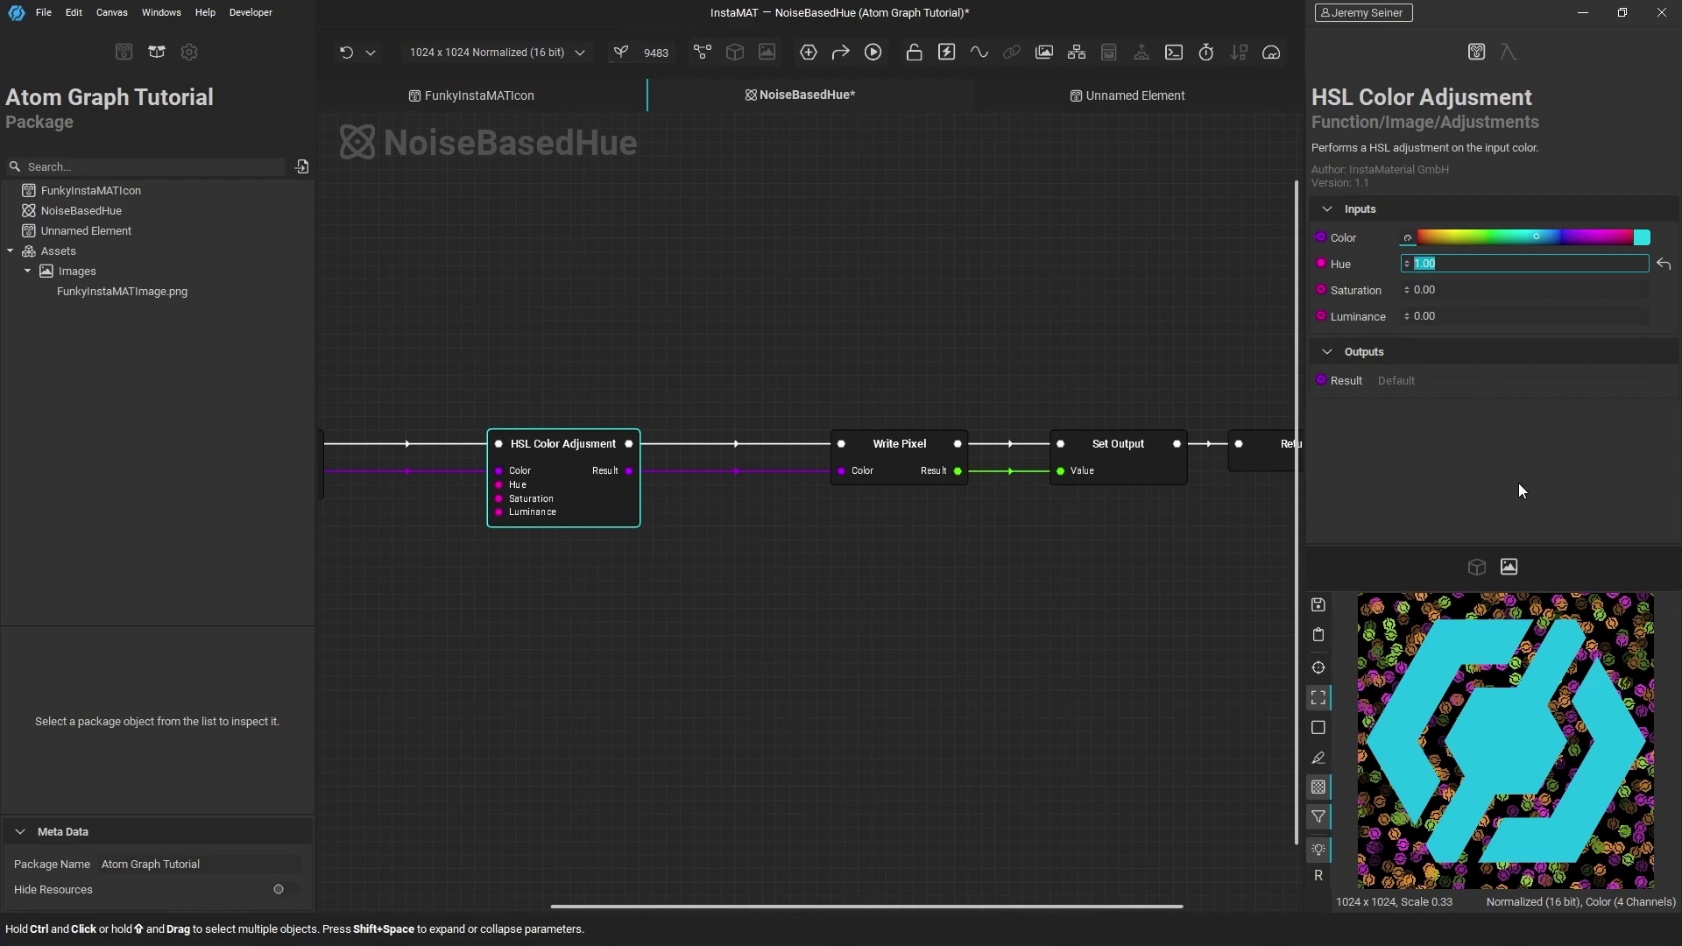
{"action": "type", "text": ".5"}
{"action": "key", "text": "Return"}
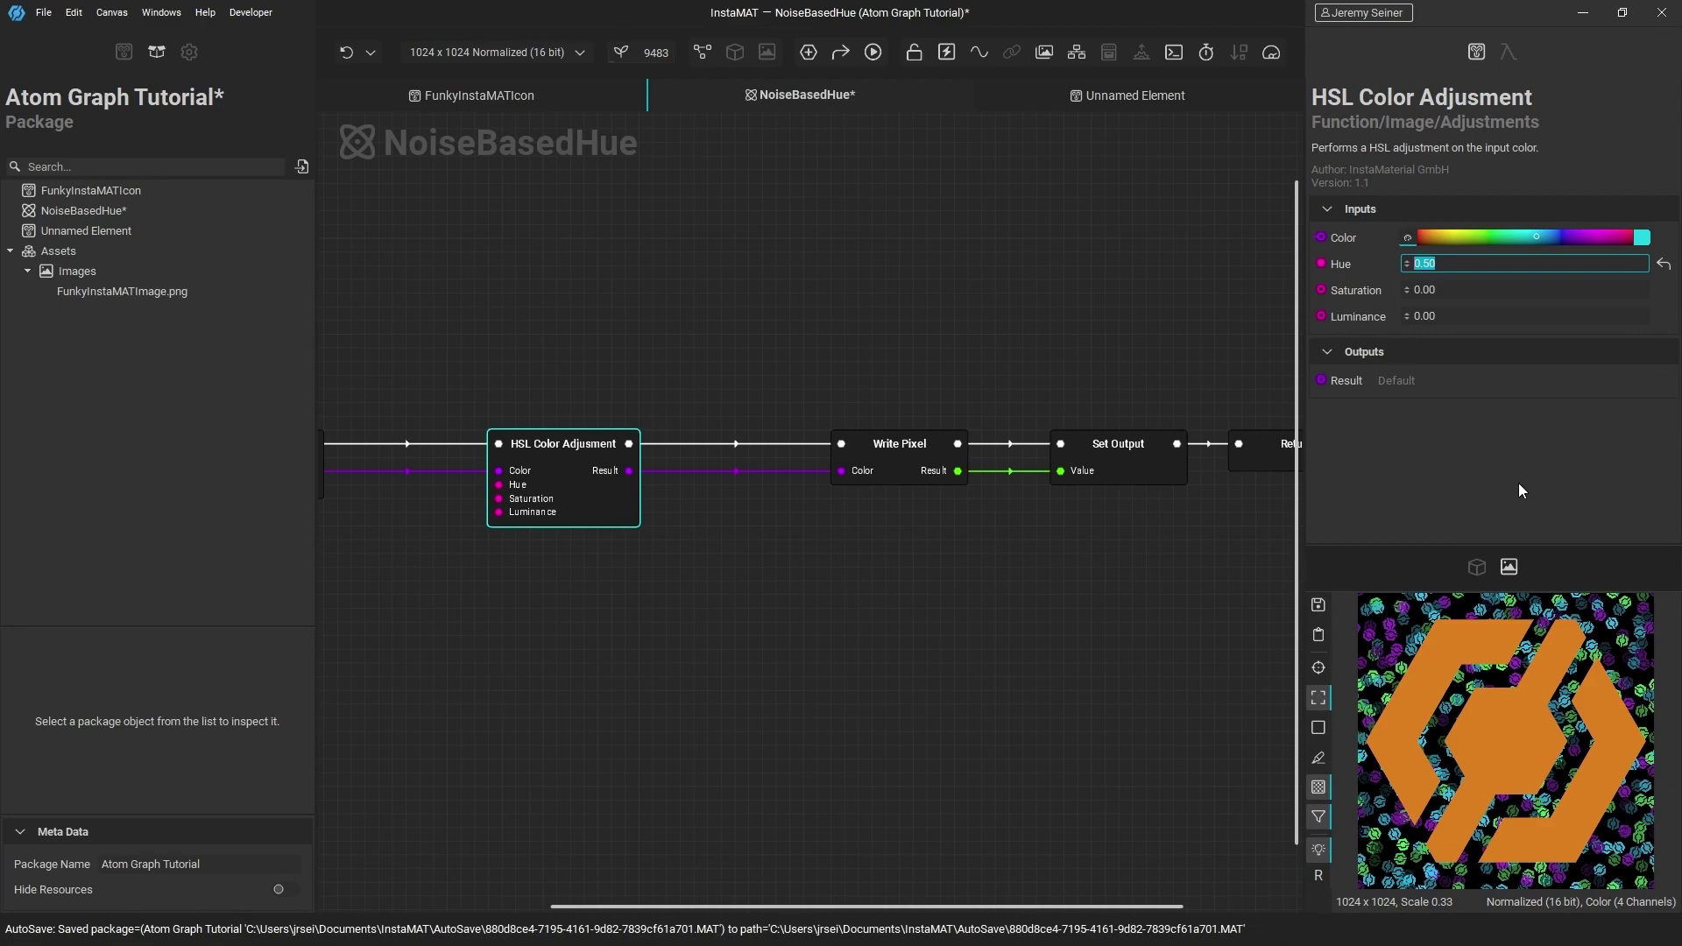
Add a Perlin Noise 2D node, connecting its Result to HSL Color Adjusment's Hue and Get Texel Coordinate's Coordinate to its Position
{"action": "middle_click_drag", "start_coordinate": [530, 612], "coordinate": [810, 573]}
{"action": "right_click", "coordinate": [582, 599]}
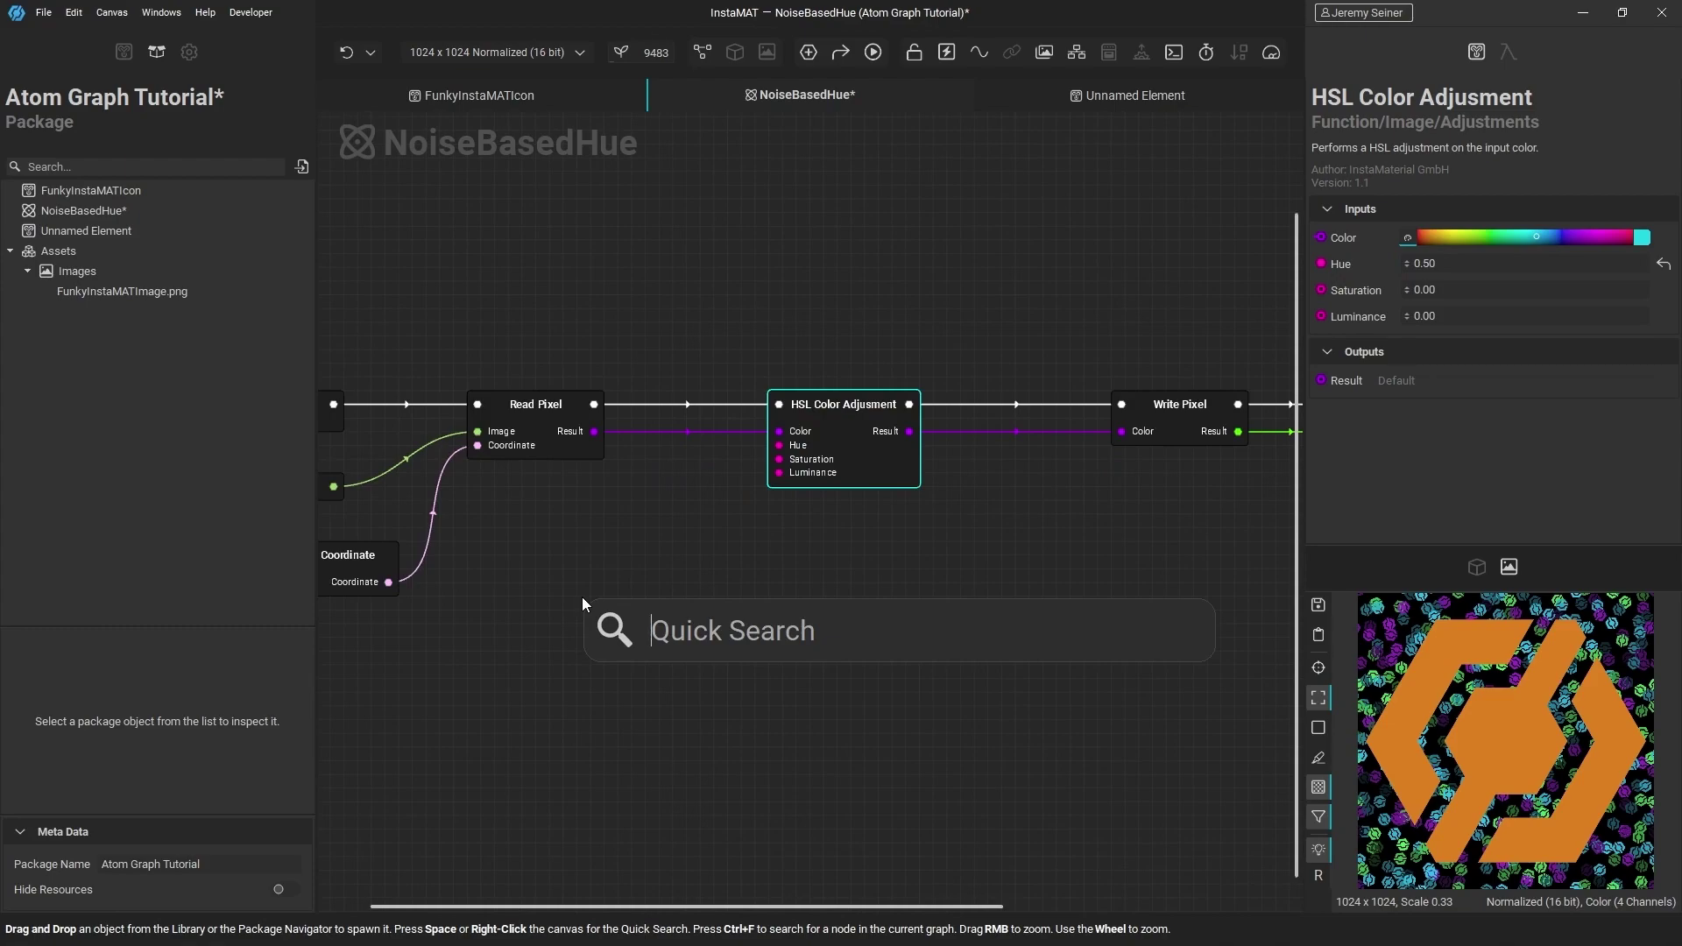
{"action": "type", "text": "perlin noise"}
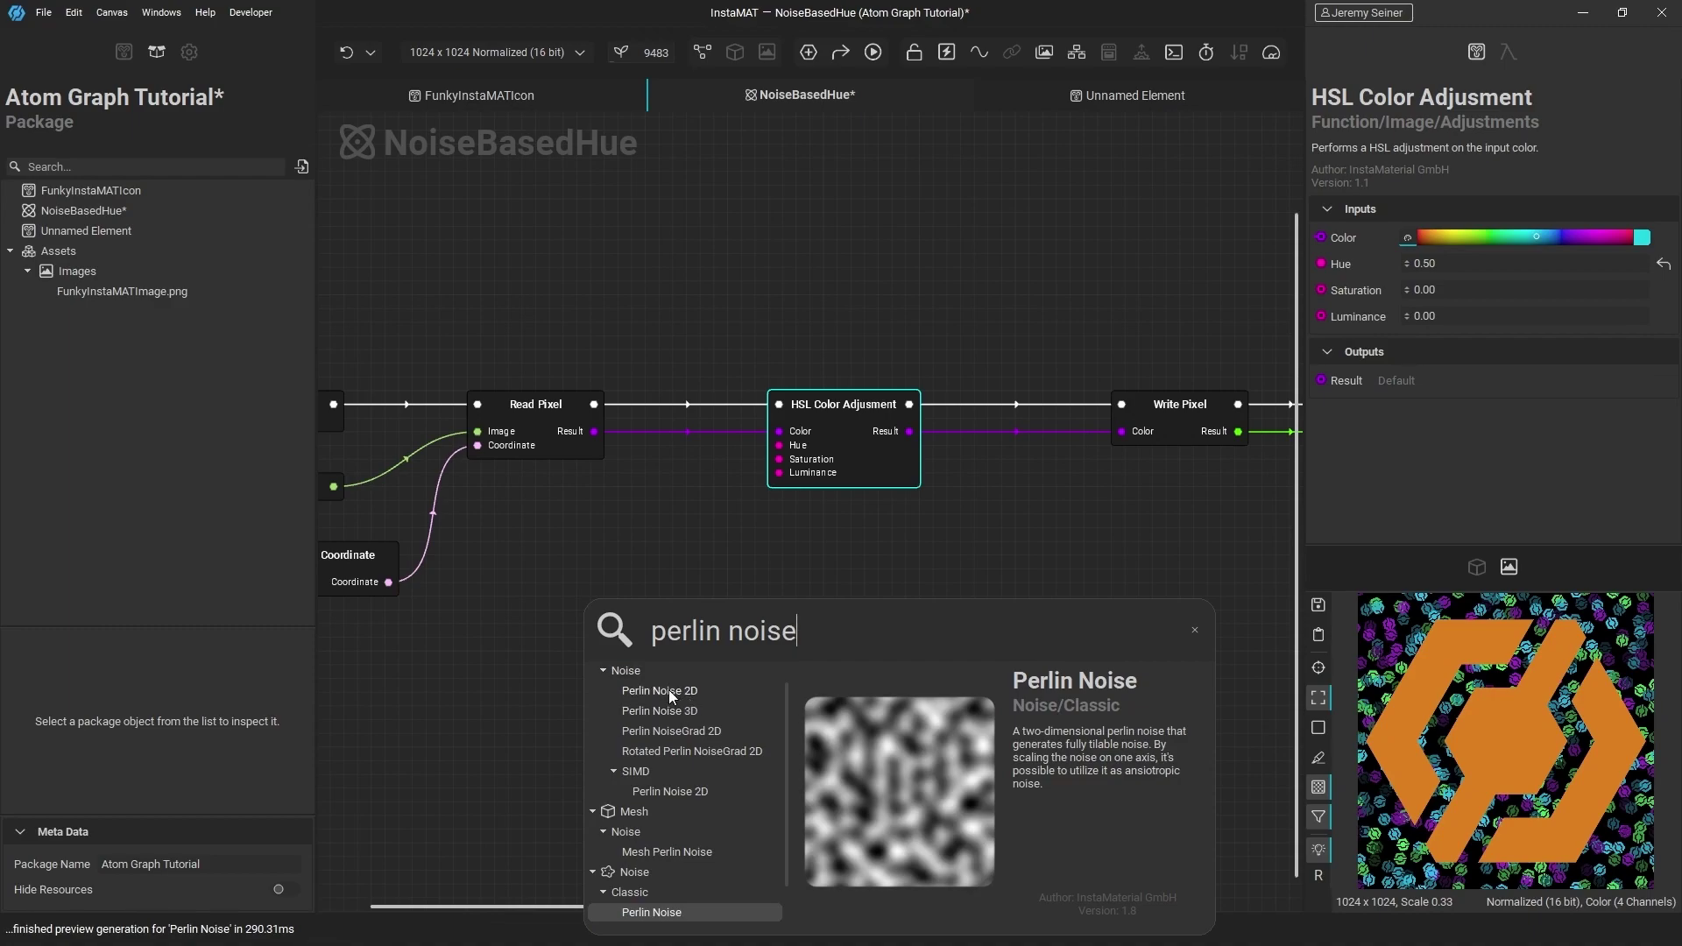
{"action": "double_click", "coordinate": [666, 690]}
{"action": "left_click_drag", "start_coordinate": [645, 631], "coordinate": [787, 423]}
{"action": "scroll", "coordinate": [685, 596], "scroll_direction": "up", "scroll_amount": 1}
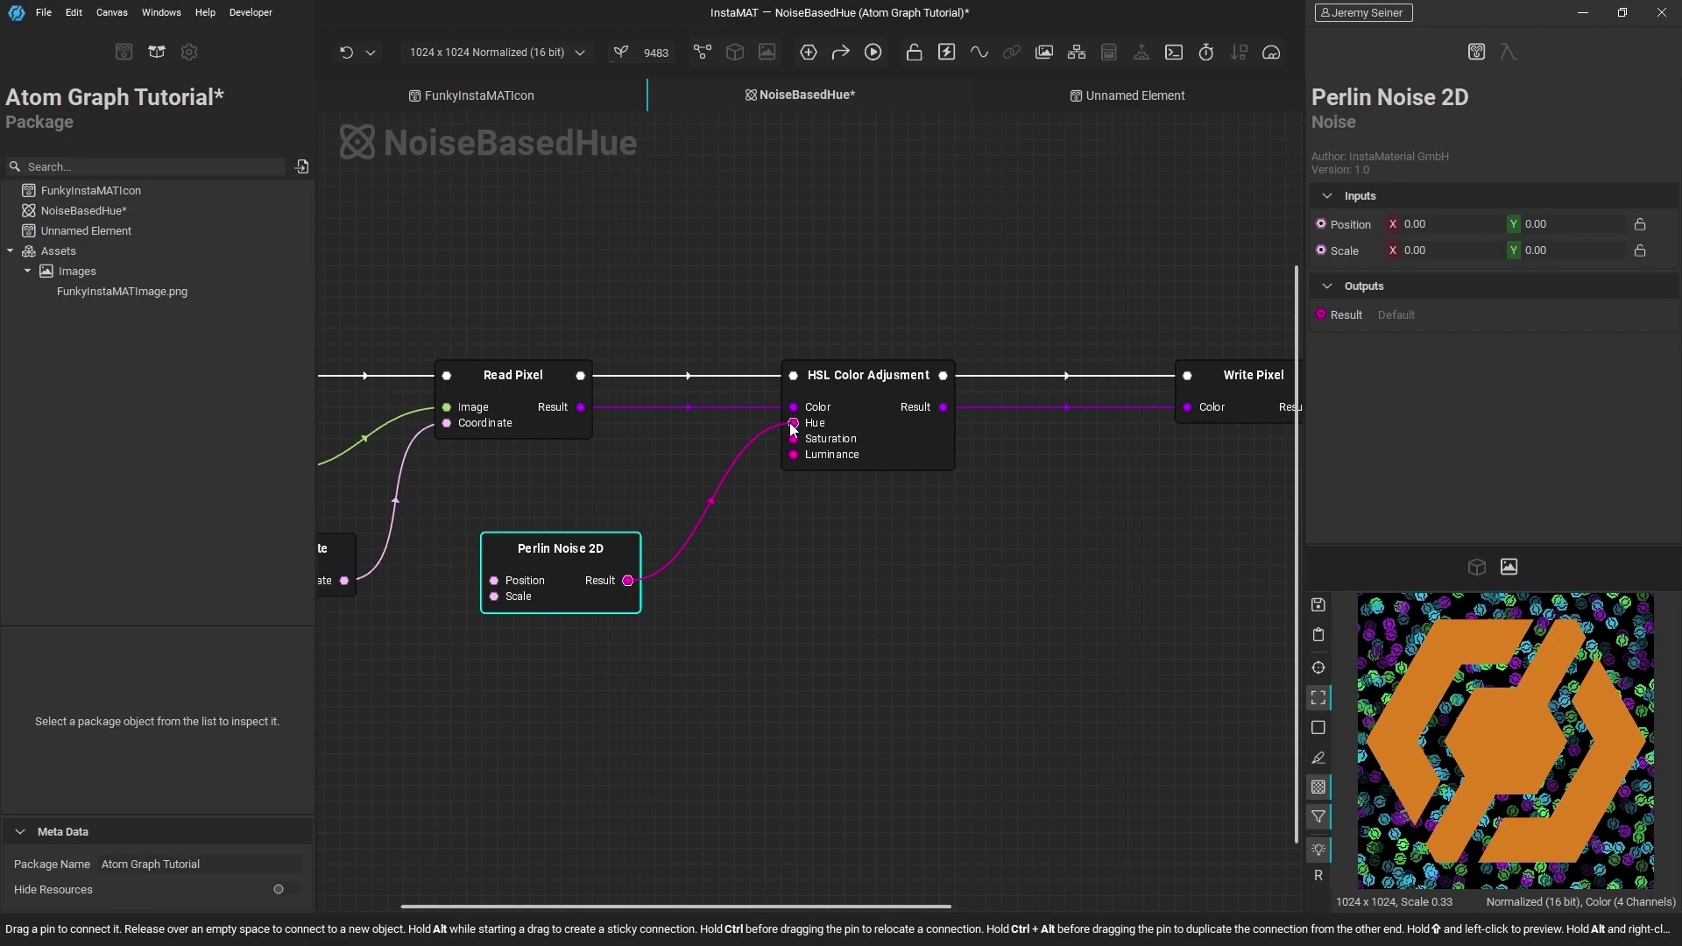
{"action": "left_click", "coordinate": [759, 566]}
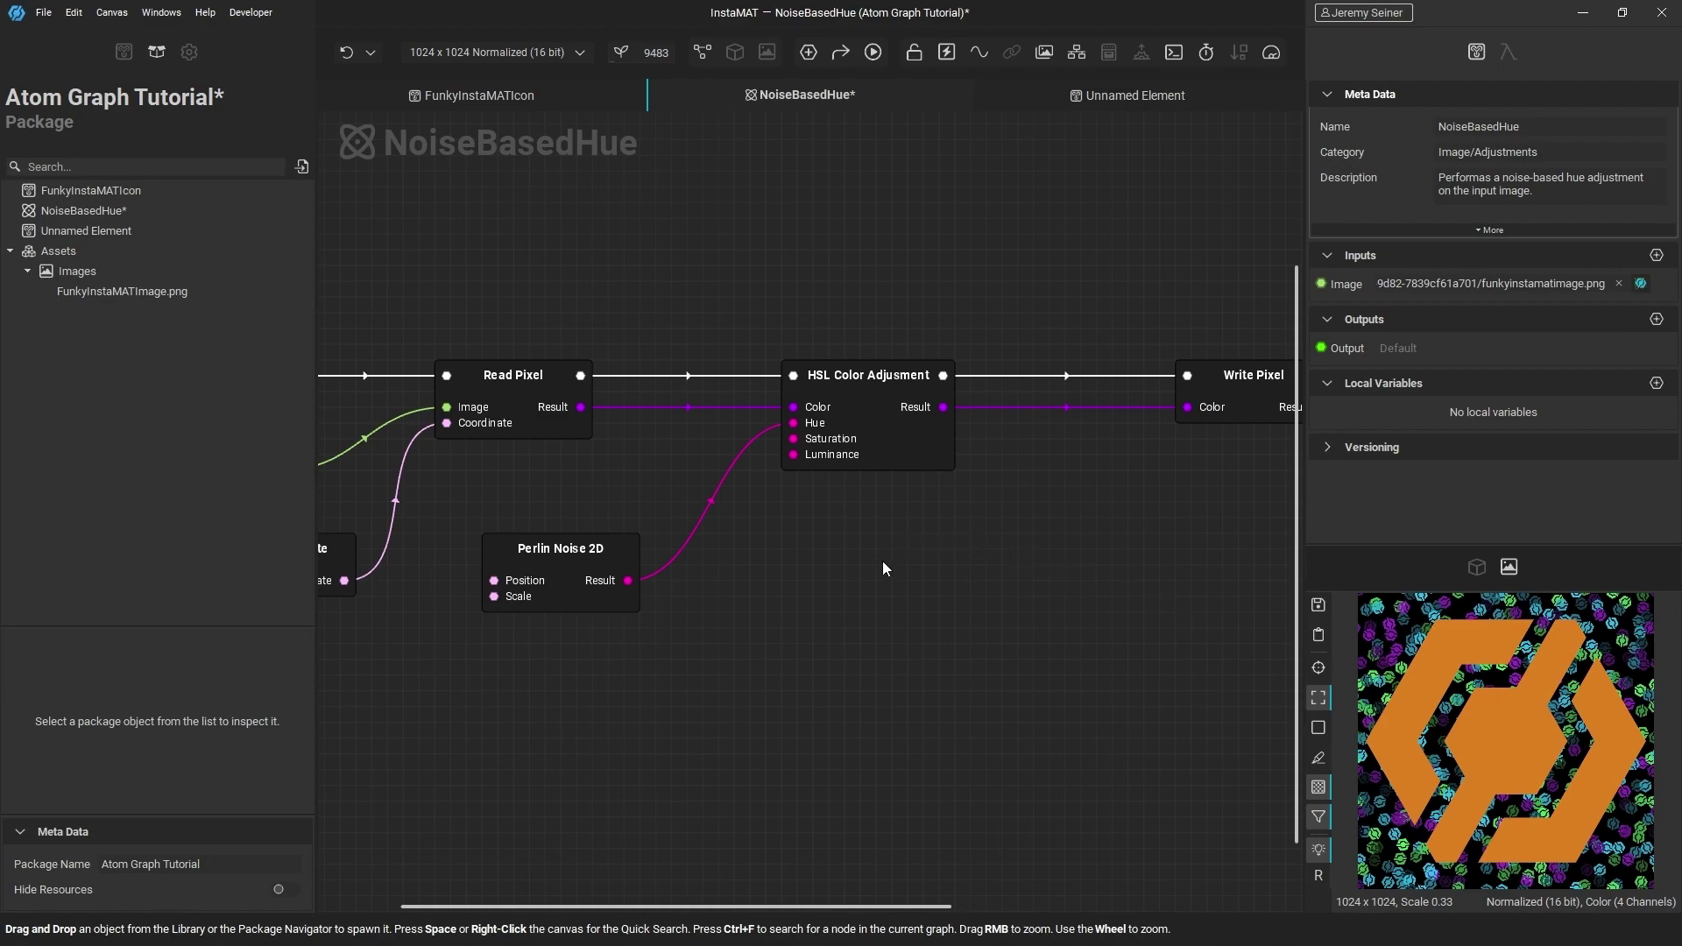
{"action": "middle_click_drag", "start_coordinate": [883, 567], "coordinate": [905, 649]}
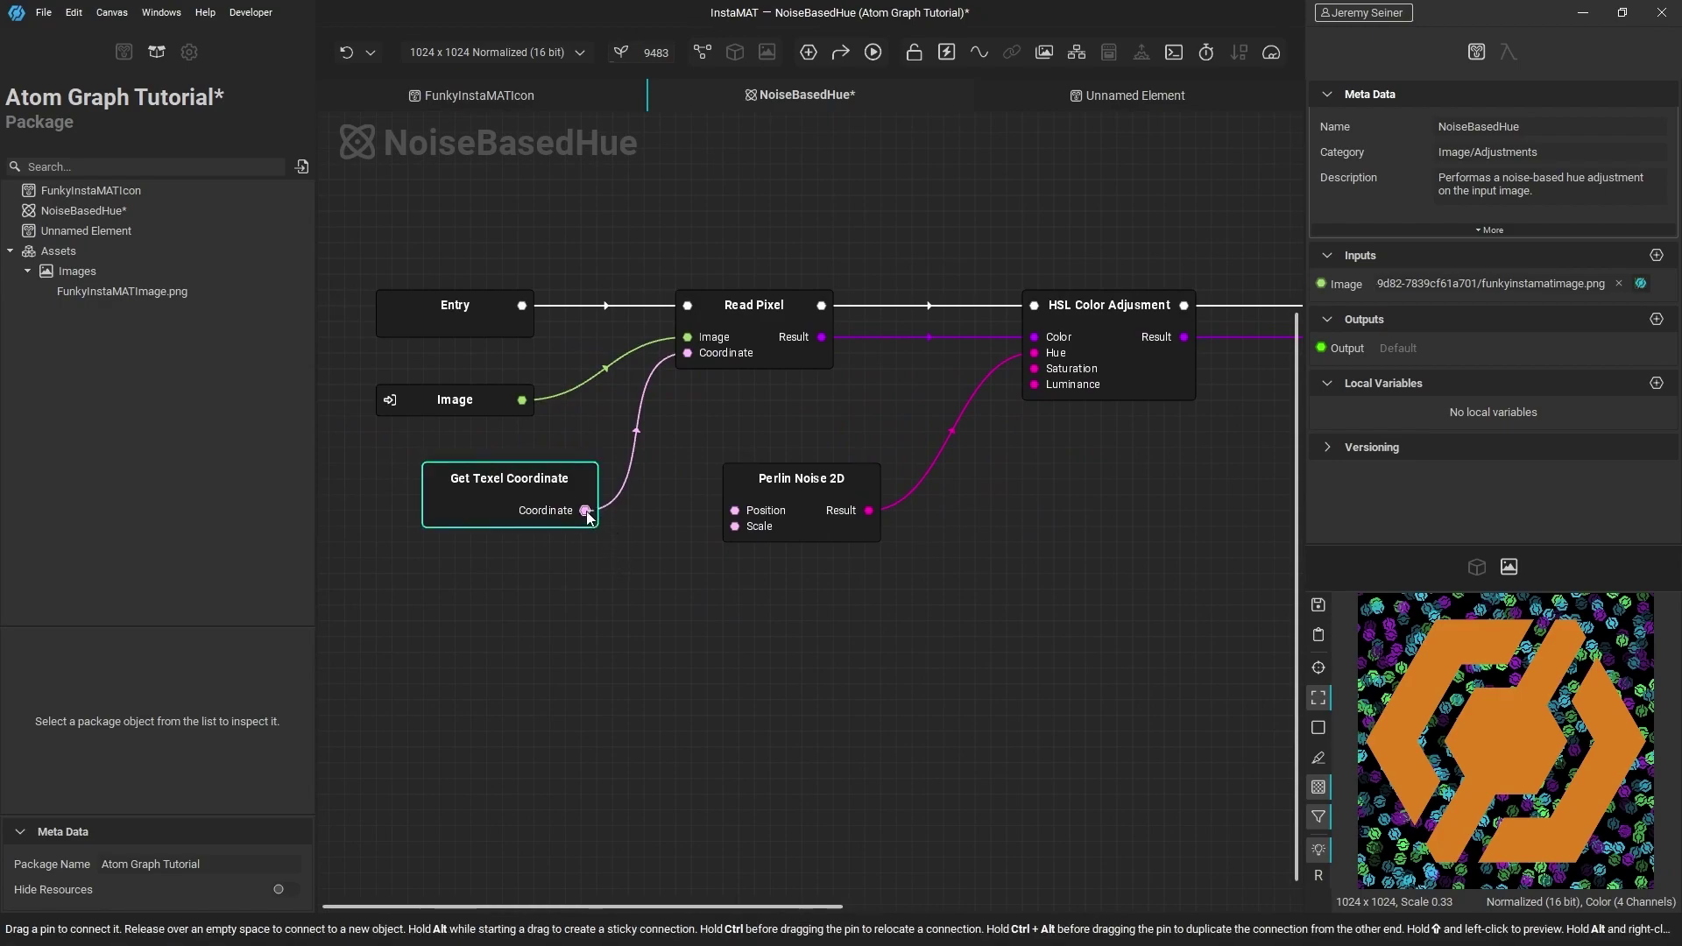
{"action": "left_click_drag", "start_coordinate": [621, 525], "coordinate": [727, 507]}
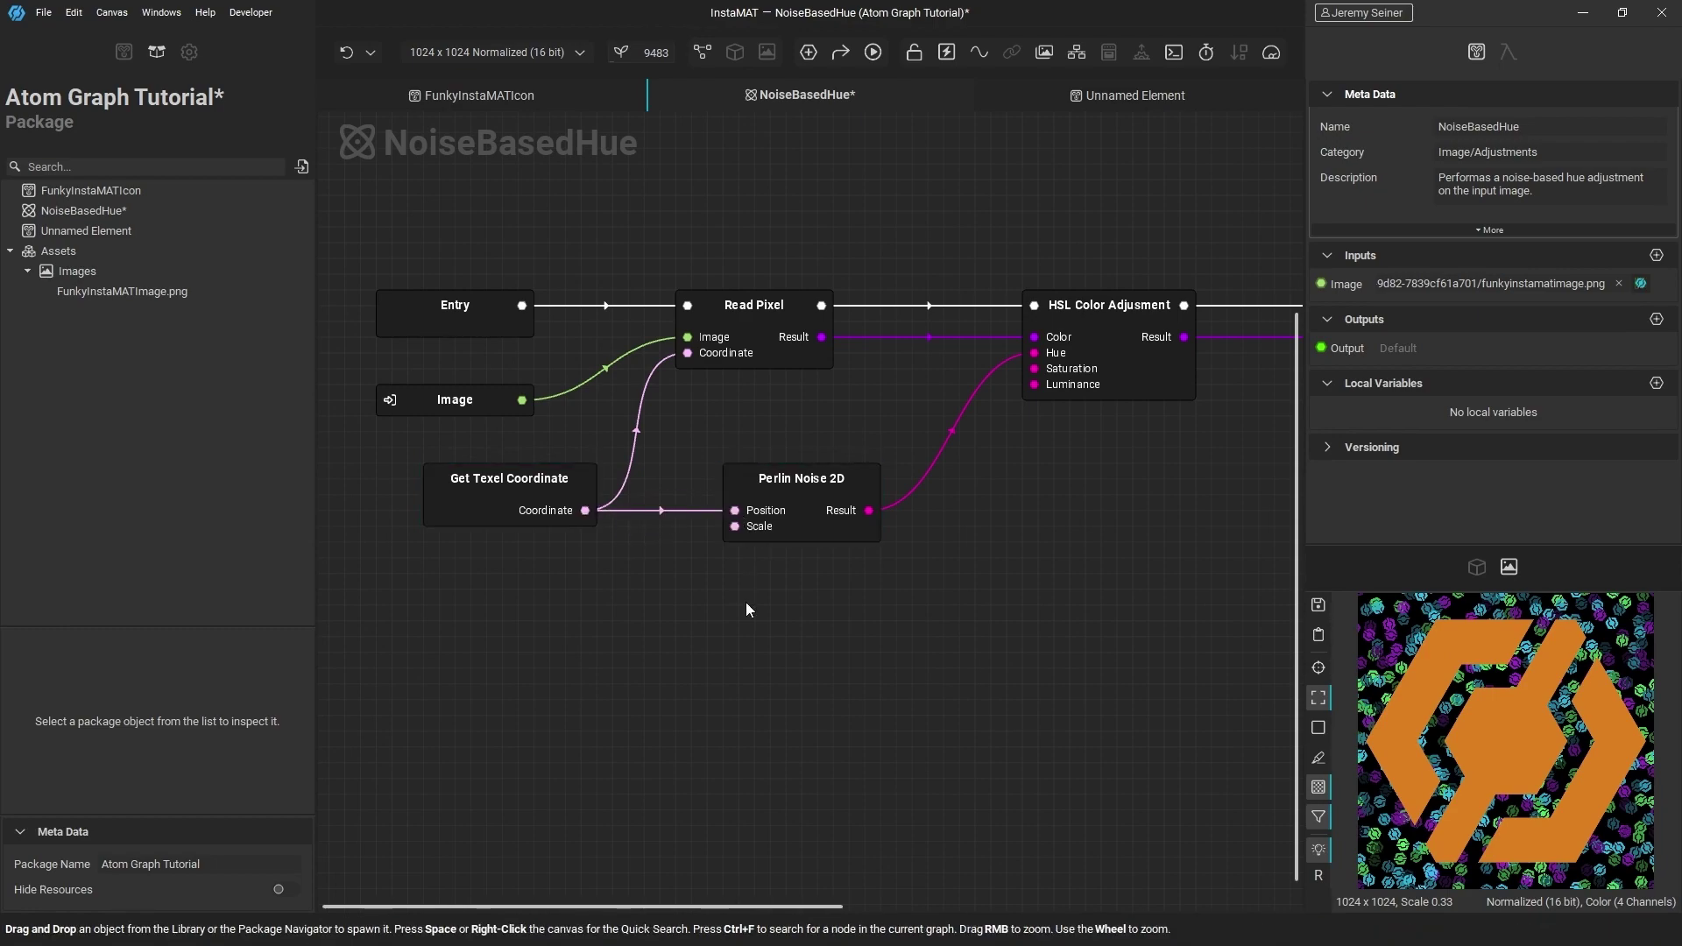
Set the Perlin Noise 2D Scale to 6.00 in both X and Y, and save the NoiseBasedHue graph
{"action": "left_click", "coordinate": [799, 485]}
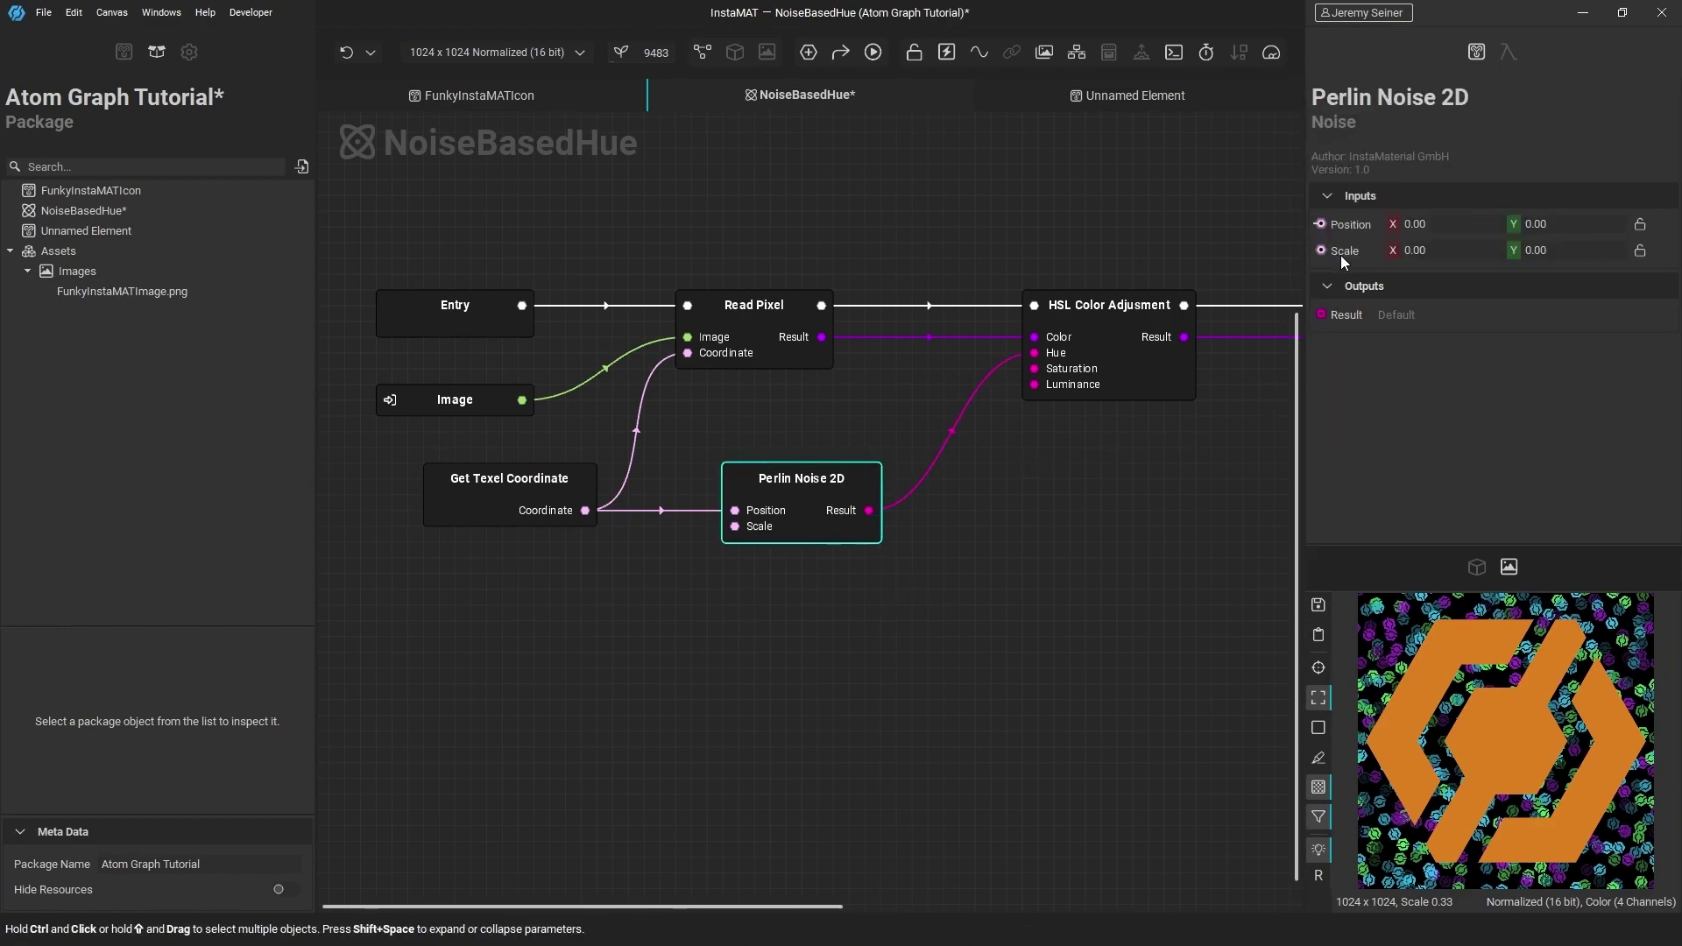
{"action": "left_click", "coordinate": [1449, 251]}
{"action": "key", "text": "ctrl+a"}
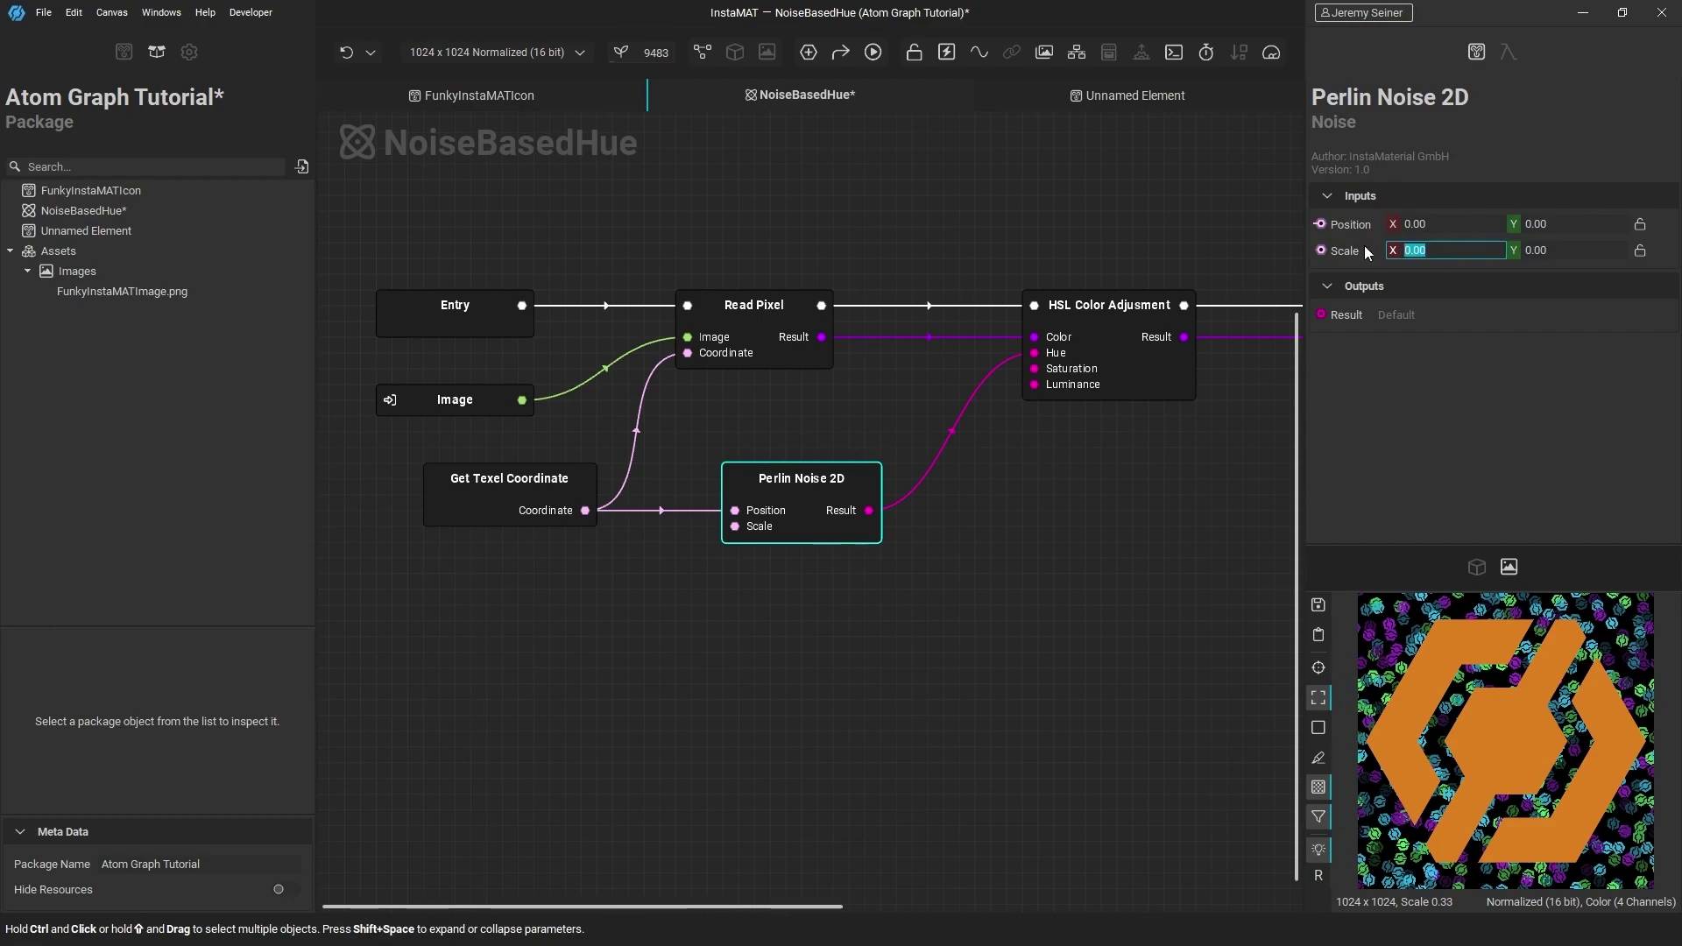
{"action": "type", "text": "6"}
{"action": "left_click", "coordinate": [1574, 248]}
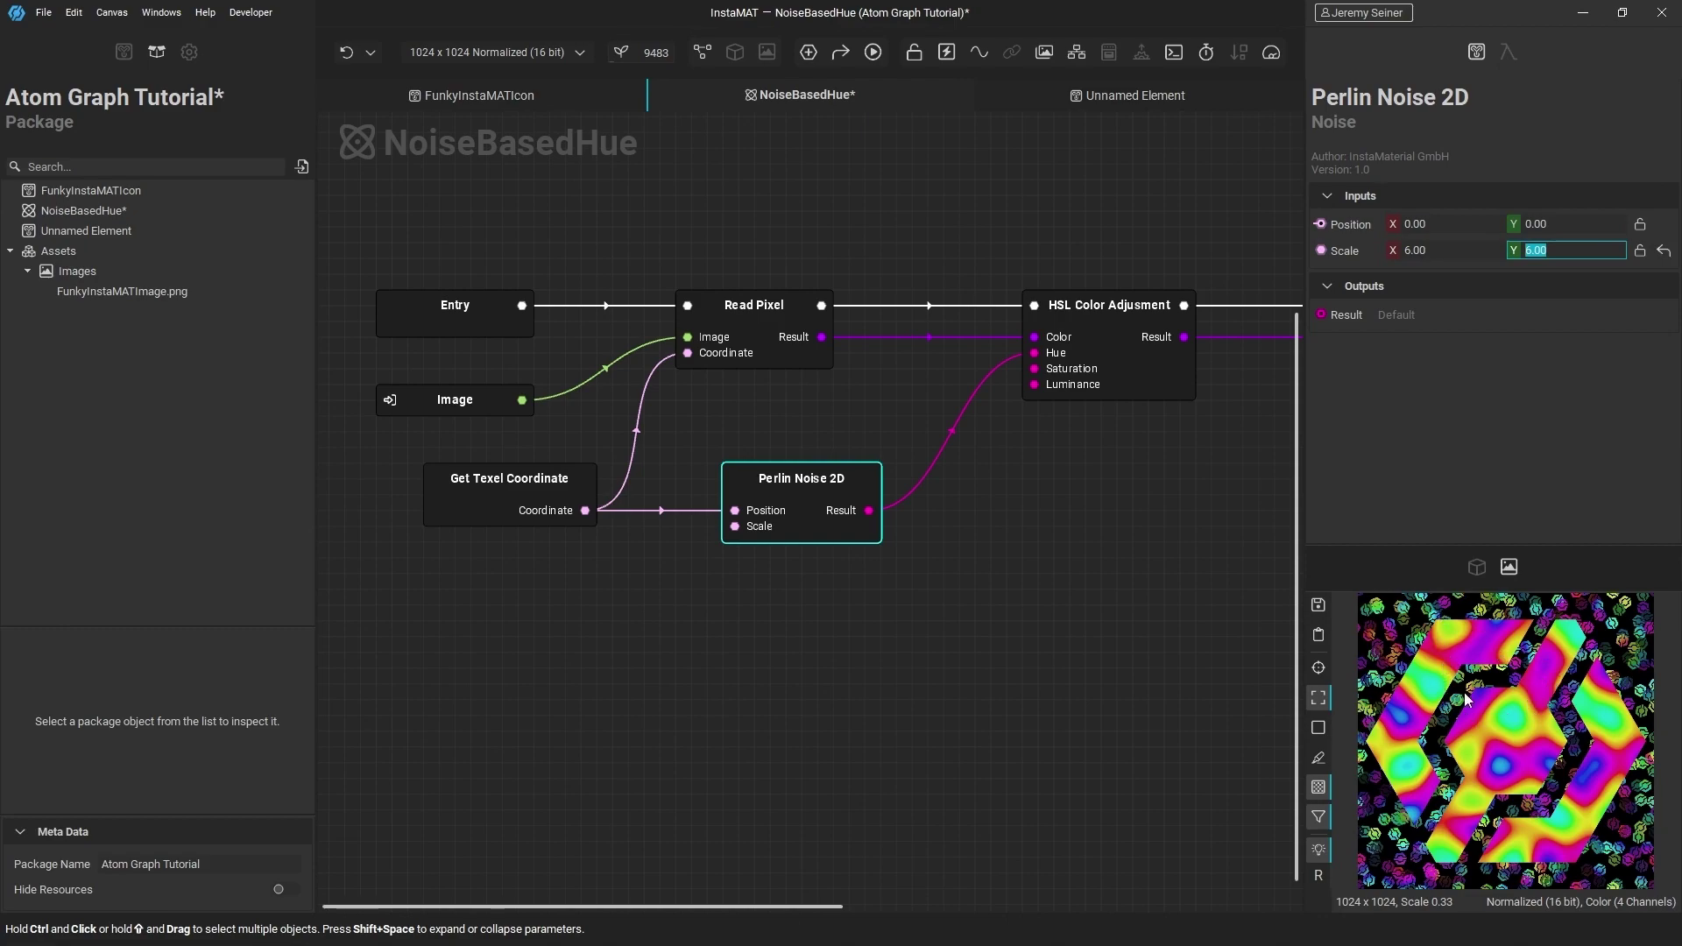
{"action": "left_click", "coordinate": [1085, 606]}
{"action": "key", "text": "ctrl+s"}
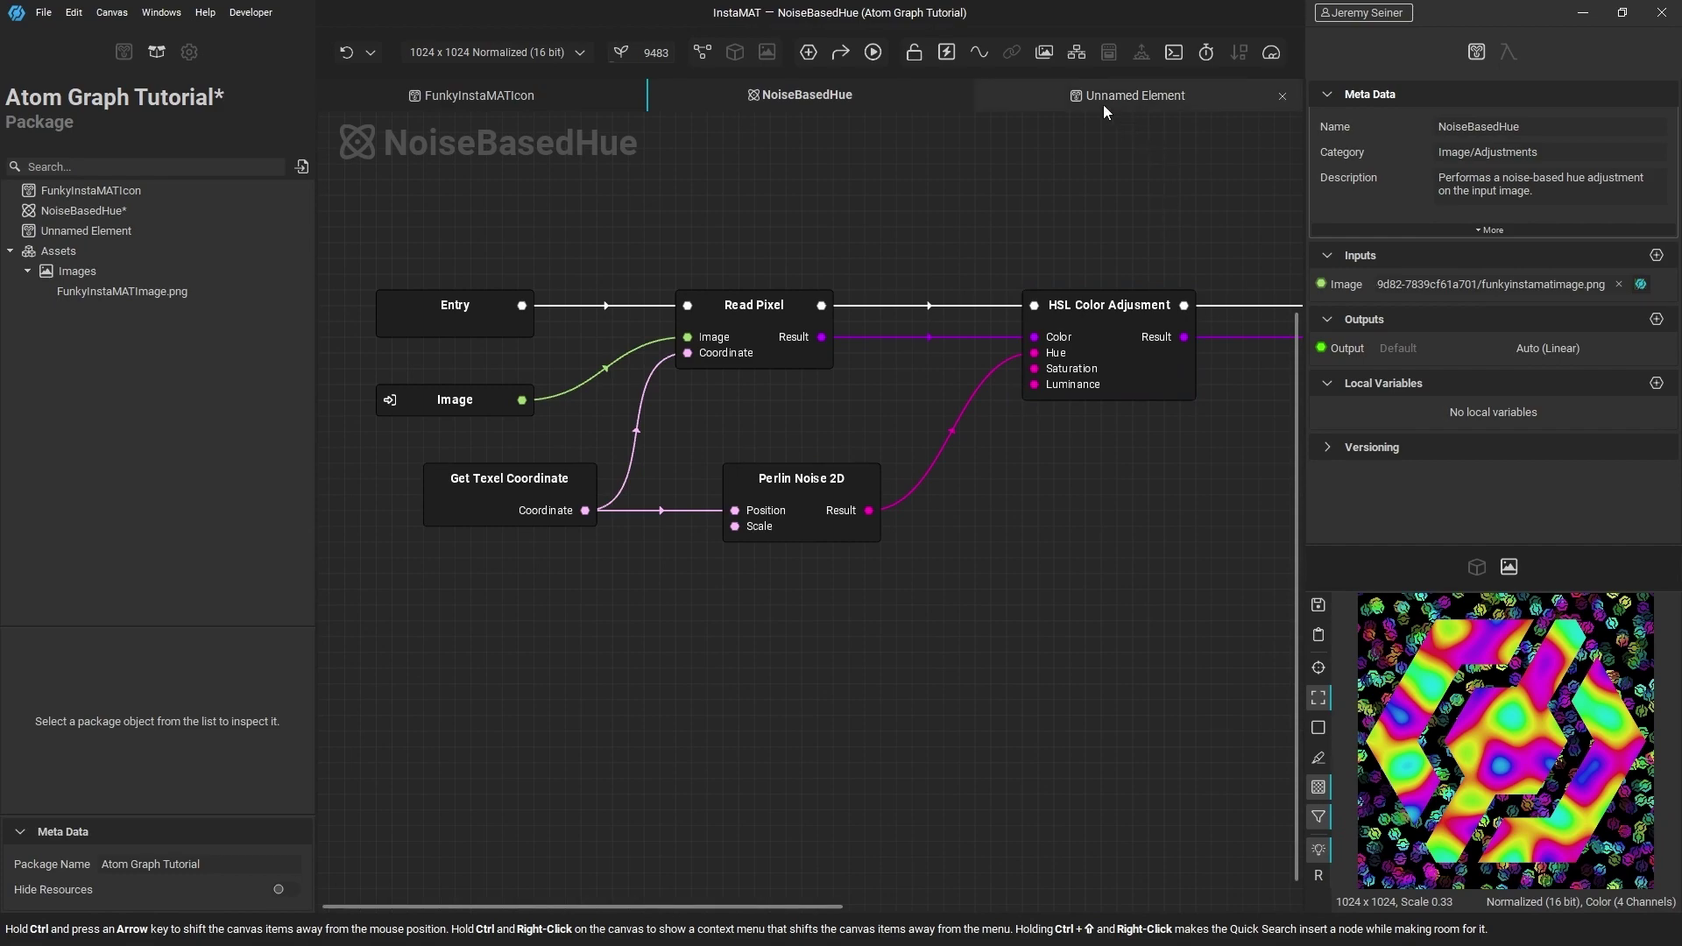
In the Unnamed Element graph, show Noise Based Hue's Output in the image viewer and vary its Seed, ending at 62383
{"action": "left_click", "coordinate": [1146, 98]}
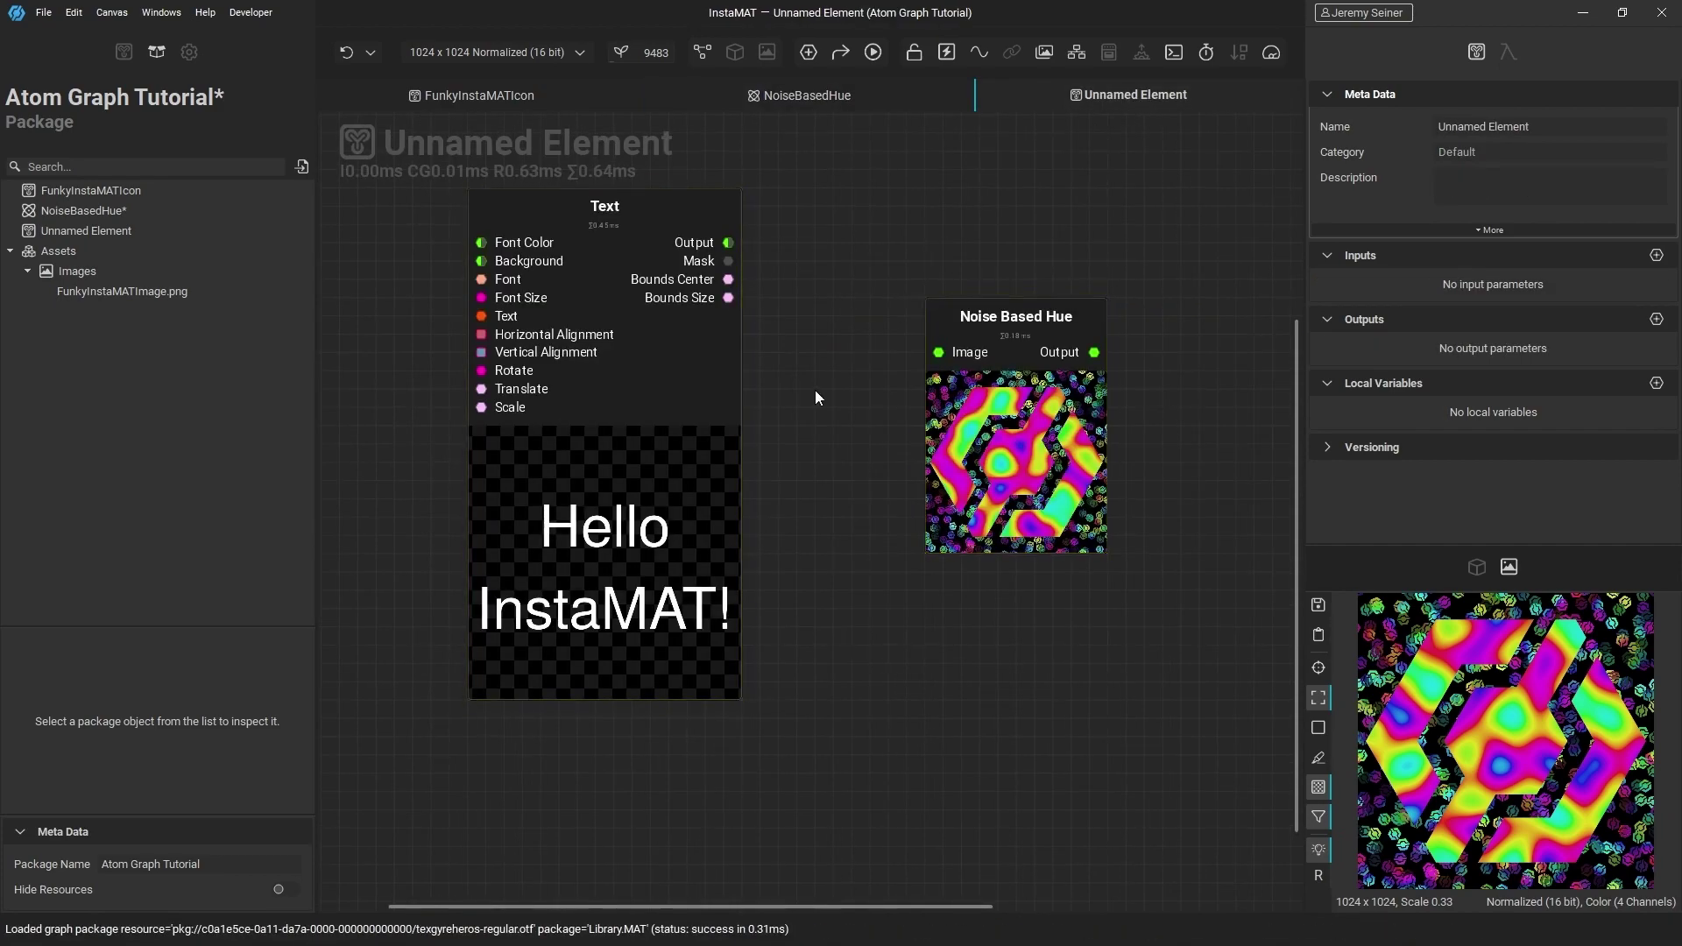
{"action": "left_click", "coordinate": [1052, 465]}
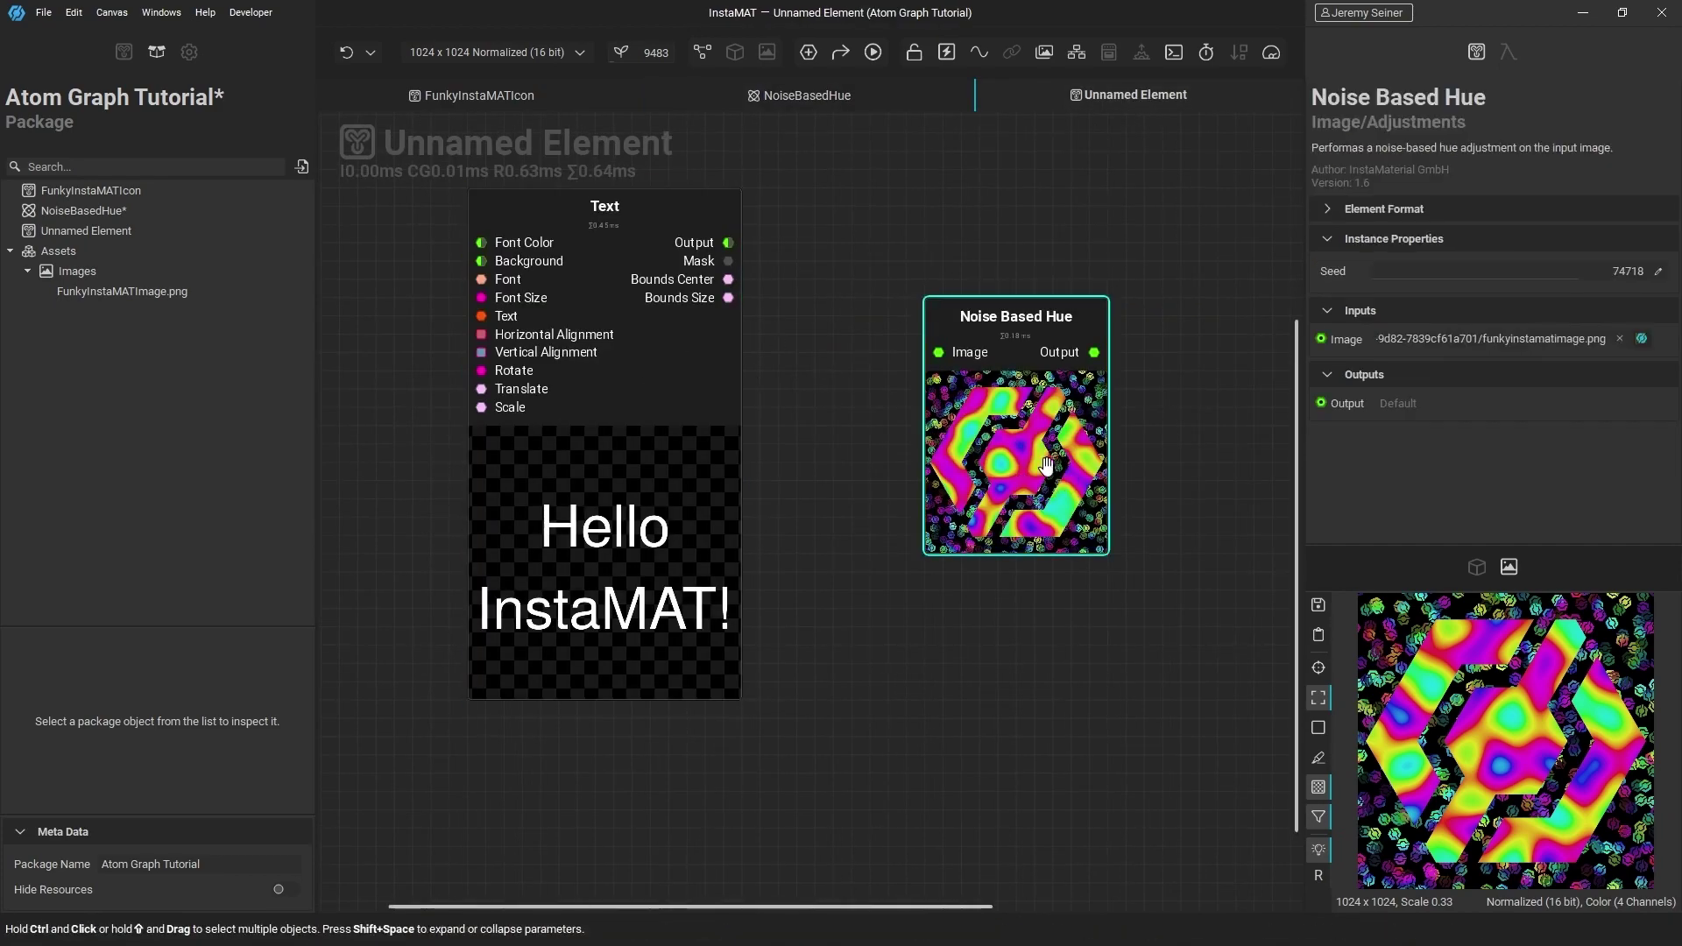
{"action": "mouse_move", "coordinate": [1578, 274]}
{"action": "left_mouse_down"}
{"action": "mouse_move", "coordinate": [1561, 276]}
{"action": "mouse_move", "coordinate": [1603, 289]}
{"action": "left_mouse_up"}
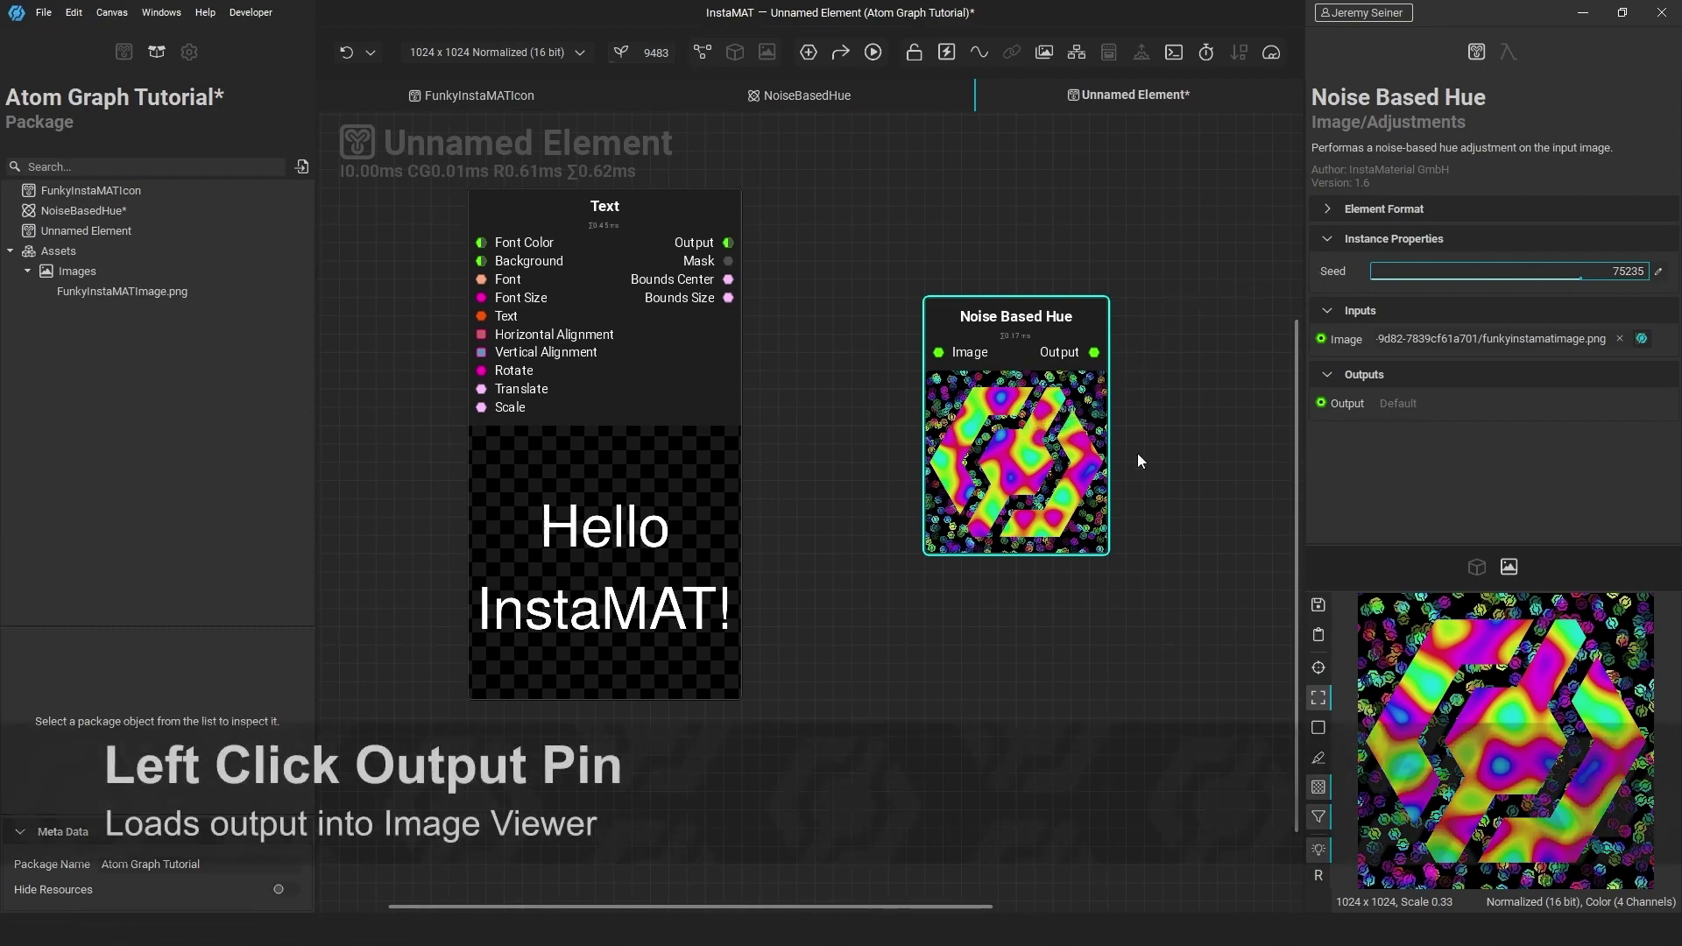
{"action": "left_click", "coordinate": [1094, 352]}
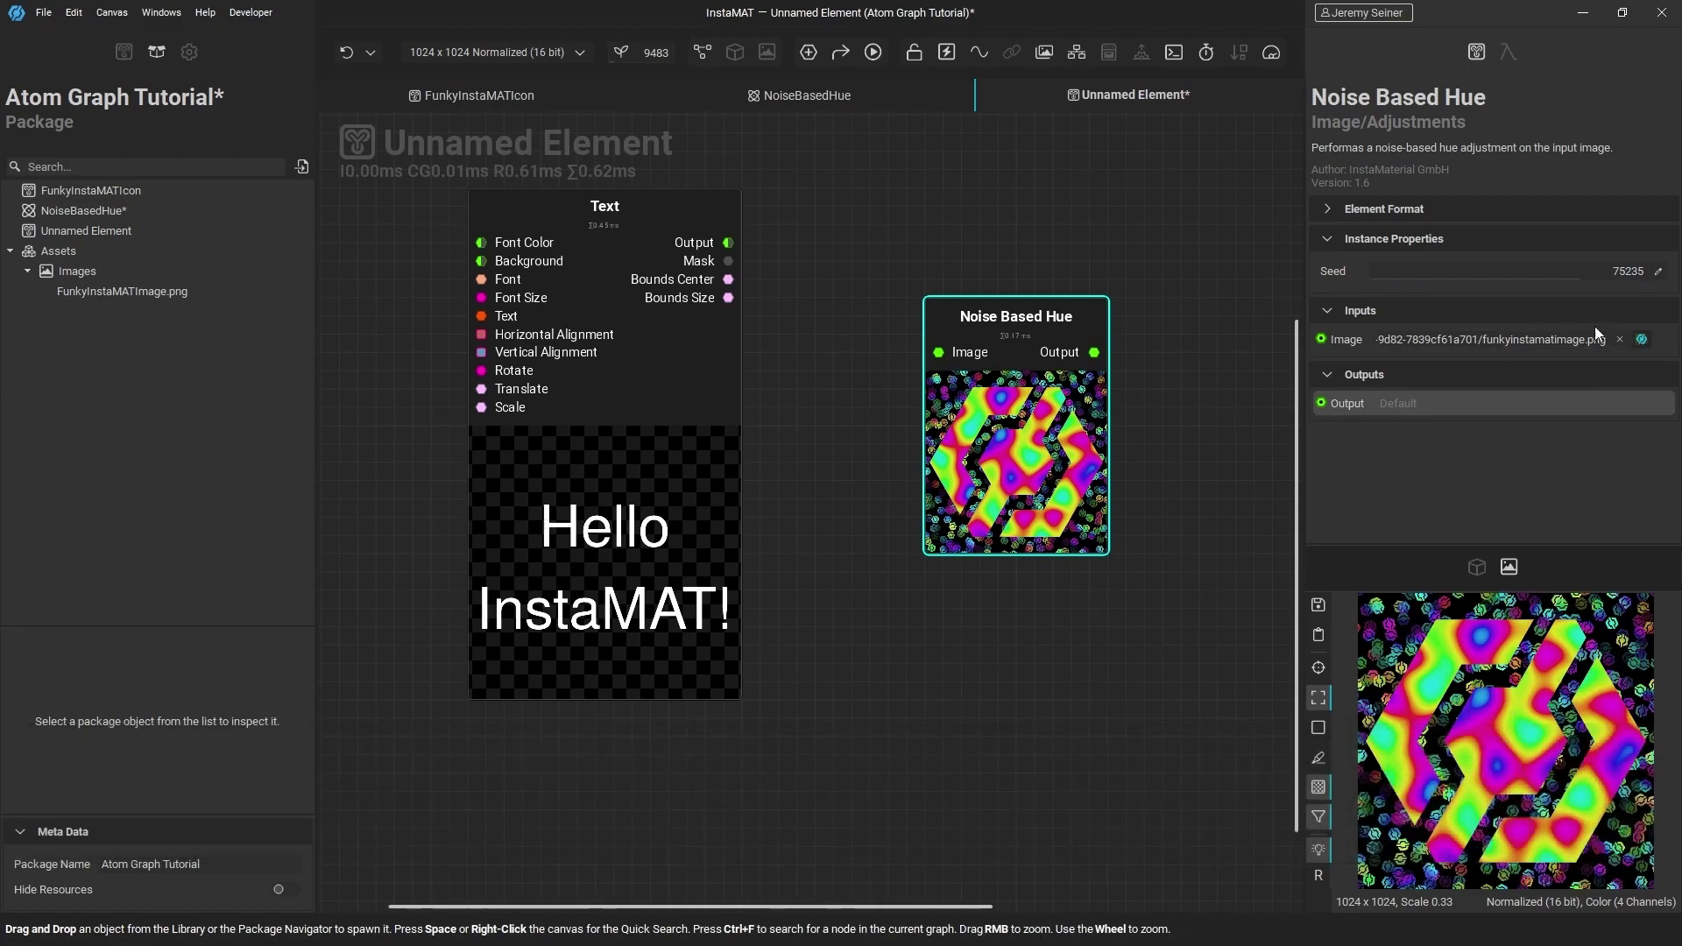
{"action": "left_click_drag", "start_coordinate": [1578, 277], "coordinate": [1548, 279]}
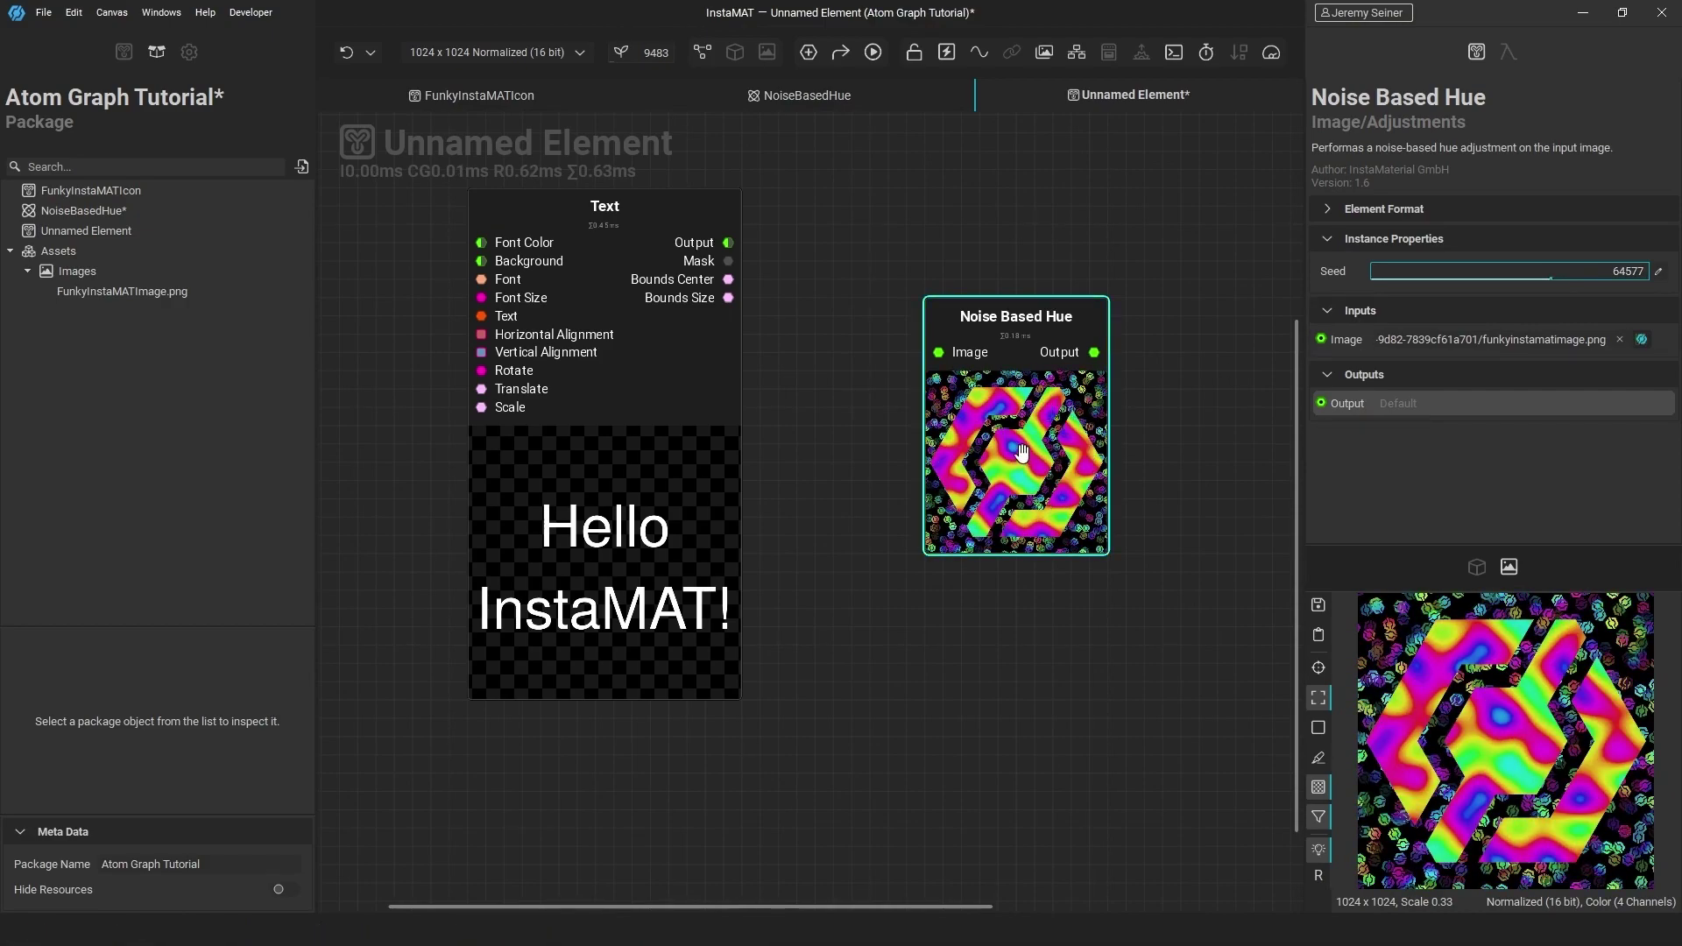
{"action": "left_click_drag", "start_coordinate": [1549, 273], "coordinate": [1544, 277]}
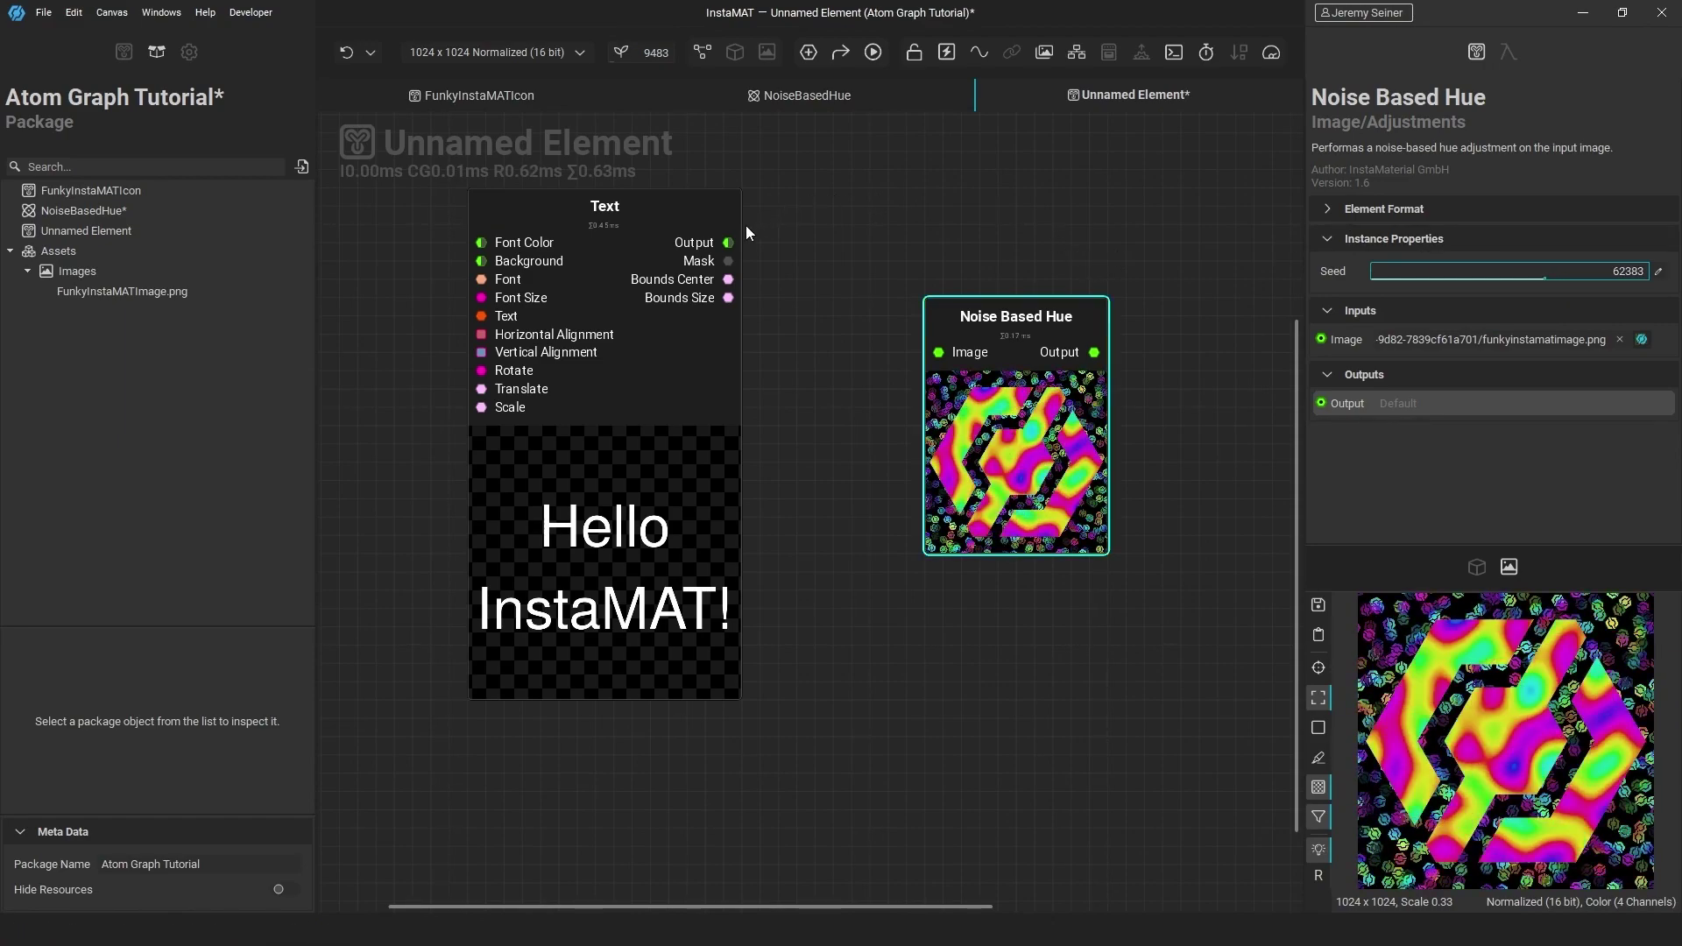
Feed Noise Based Hue's Image input from the Text node's Output, and raise the Text node's Font Color saturation toward red
{"action": "left_click_drag", "start_coordinate": [728, 242], "coordinate": [928, 355]}
{"action": "left_click", "coordinate": [930, 363]}
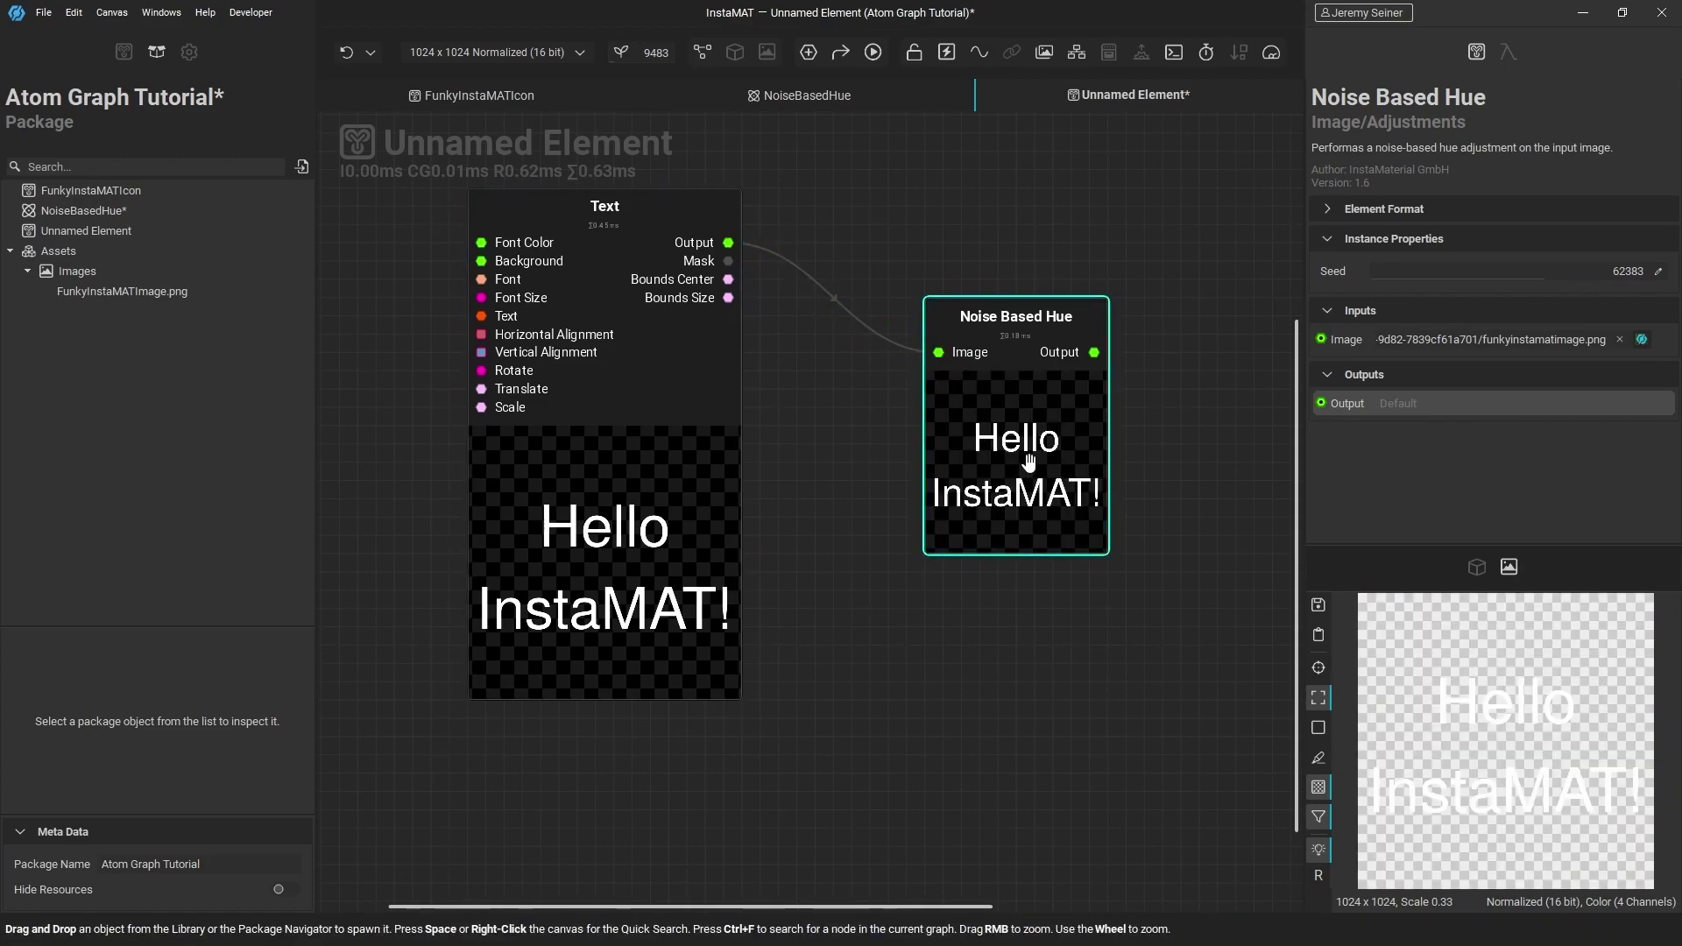
{"action": "left_click", "coordinate": [834, 370]}
{"action": "left_click", "coordinate": [715, 355]}
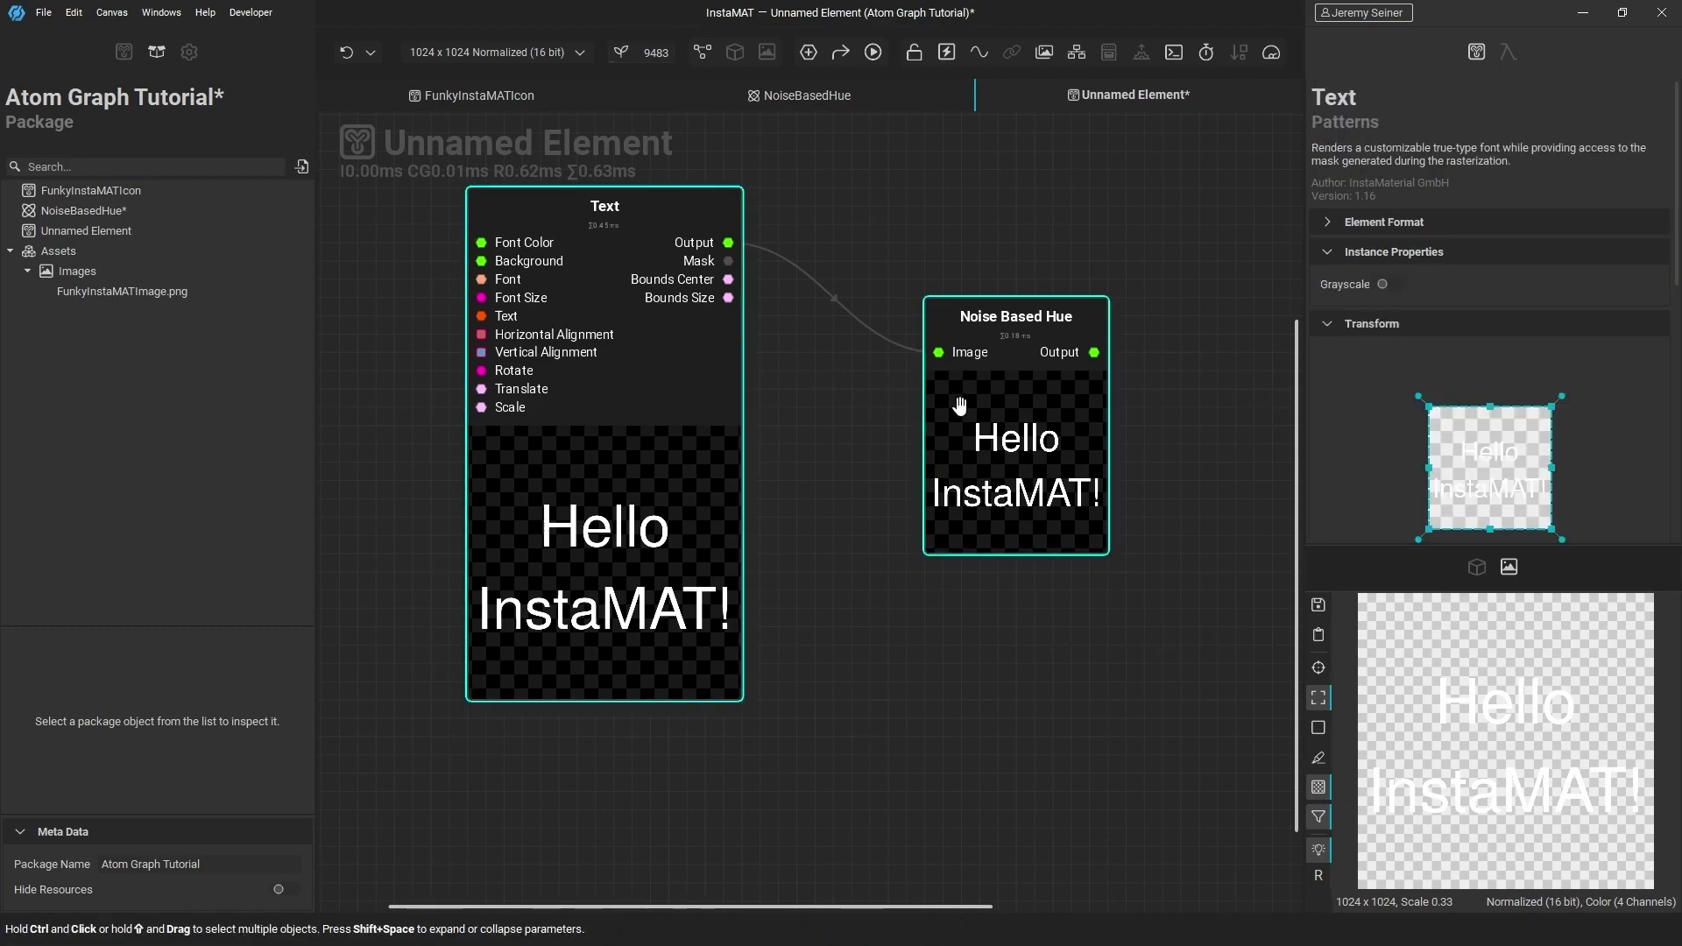
{"action": "scroll", "coordinate": [1373, 421], "scroll_direction": "down", "scroll_amount": 3}
{"action": "scroll", "coordinate": [1372, 417], "scroll_direction": "down", "scroll_amount": 2}
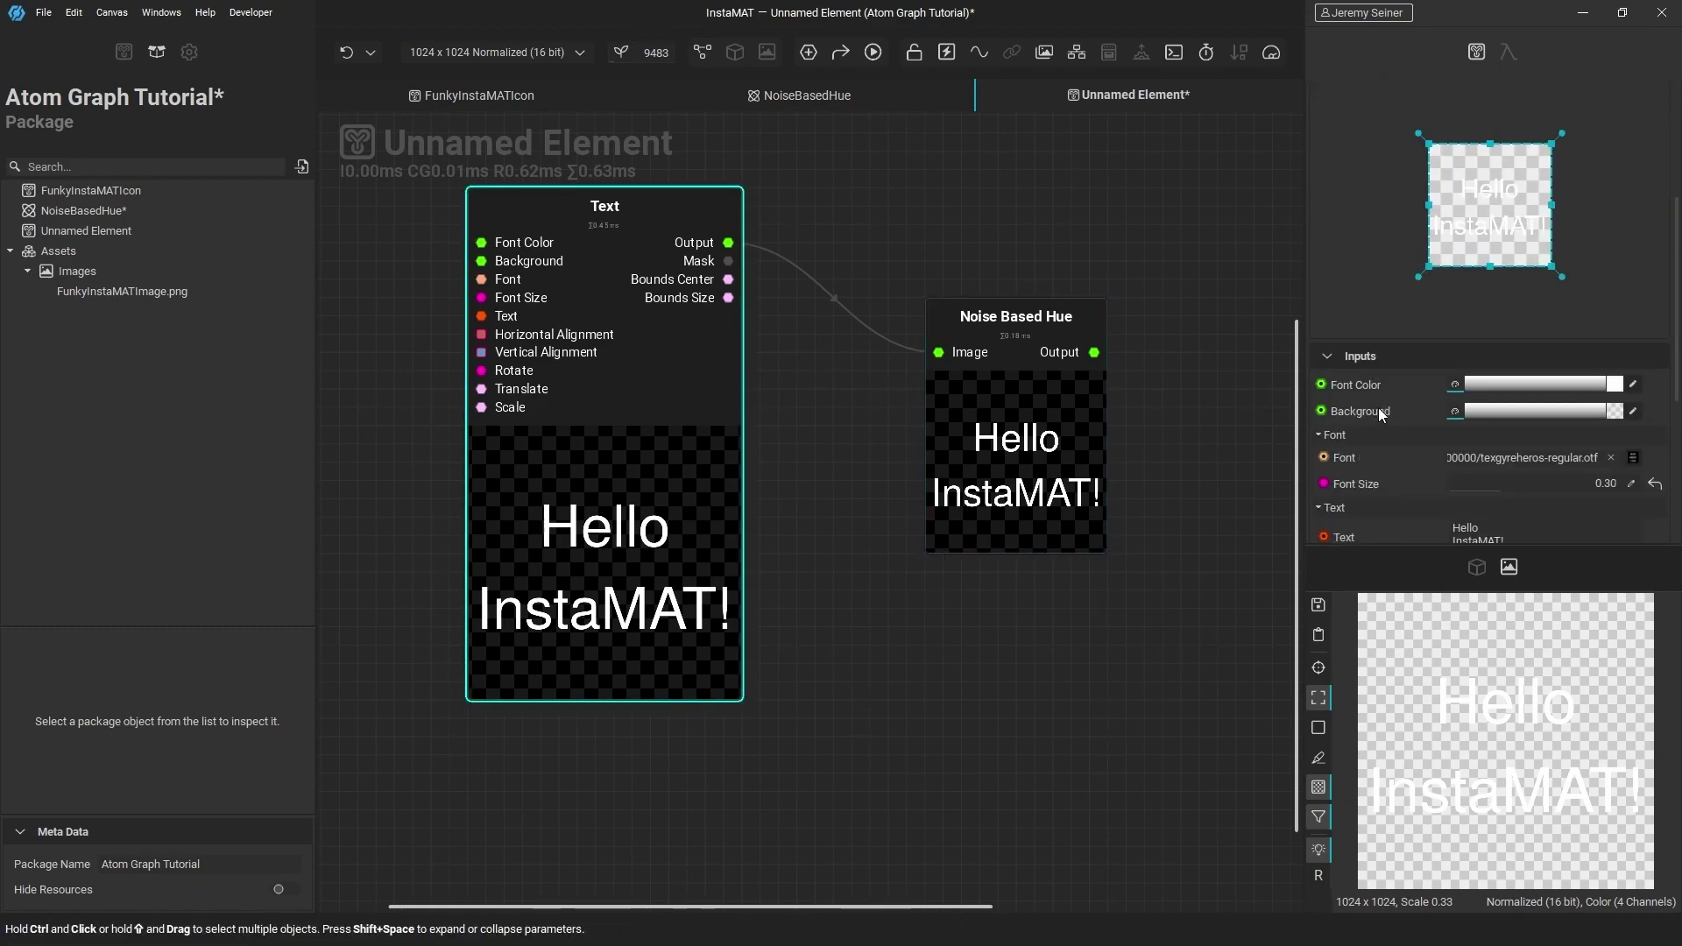
{"action": "left_click", "coordinate": [1455, 387]}
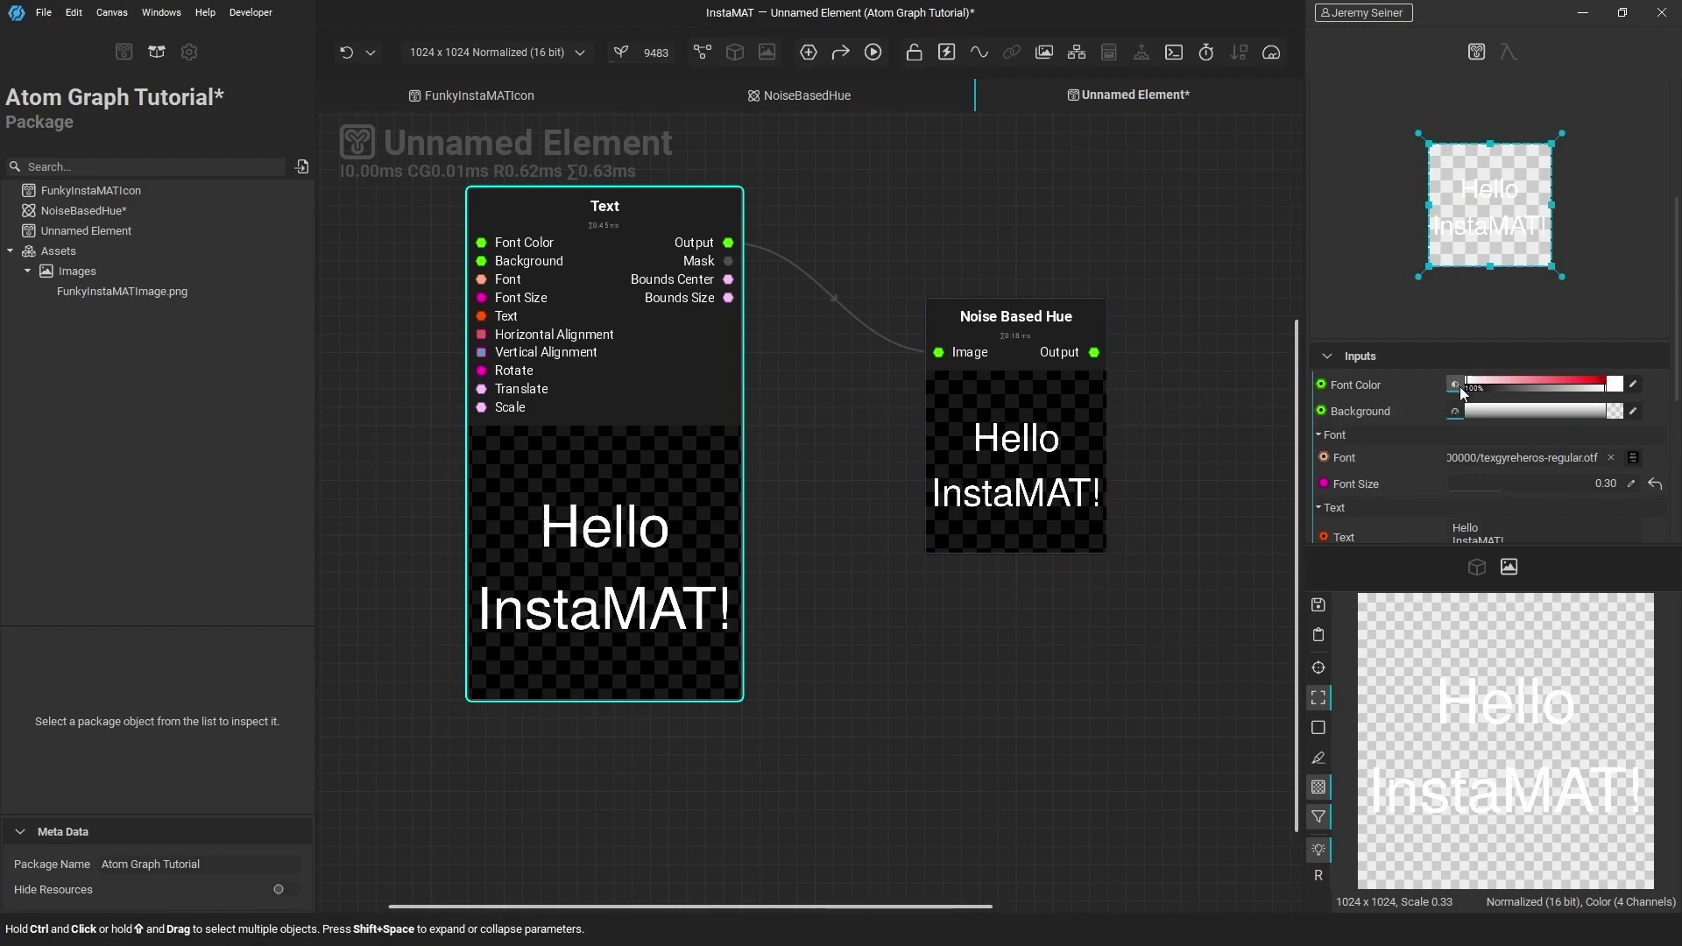
{"action": "left_click_drag", "start_coordinate": [1472, 379], "coordinate": [1629, 380]}
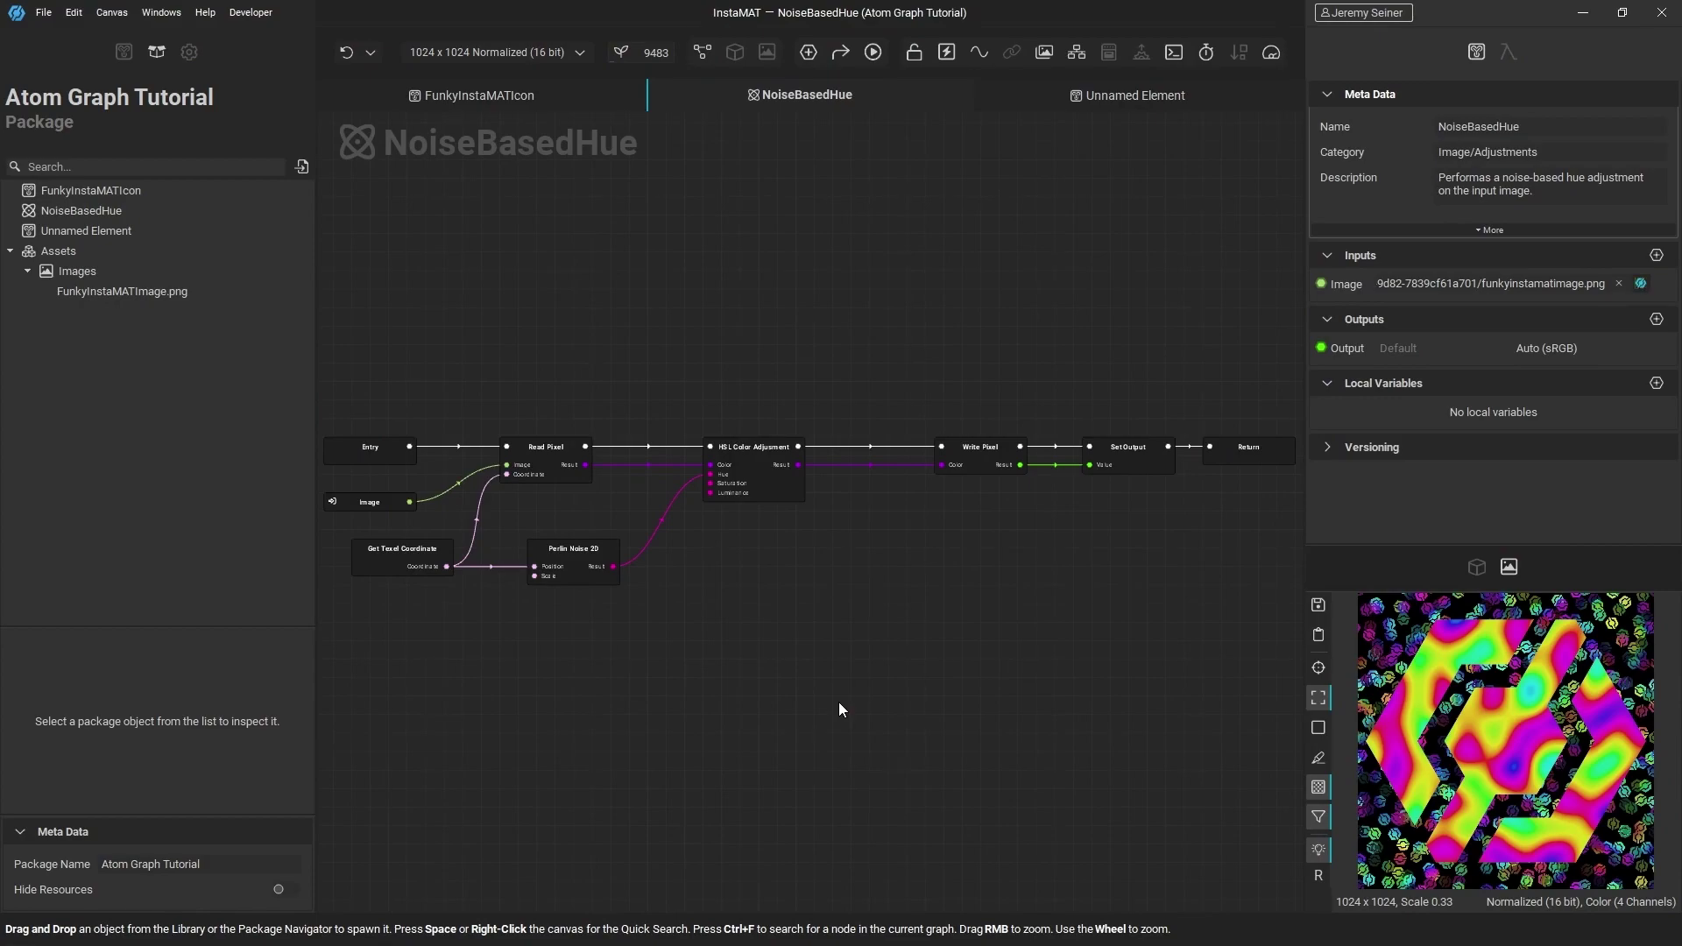
In the NoiseBasedHue graph, expose Perlin Noise 2D's Scale as a graph input, placing its node below Get Texel Coordinate
{"action": "scroll", "coordinate": [612, 582], "scroll_direction": "up", "scroll_amount": 5}
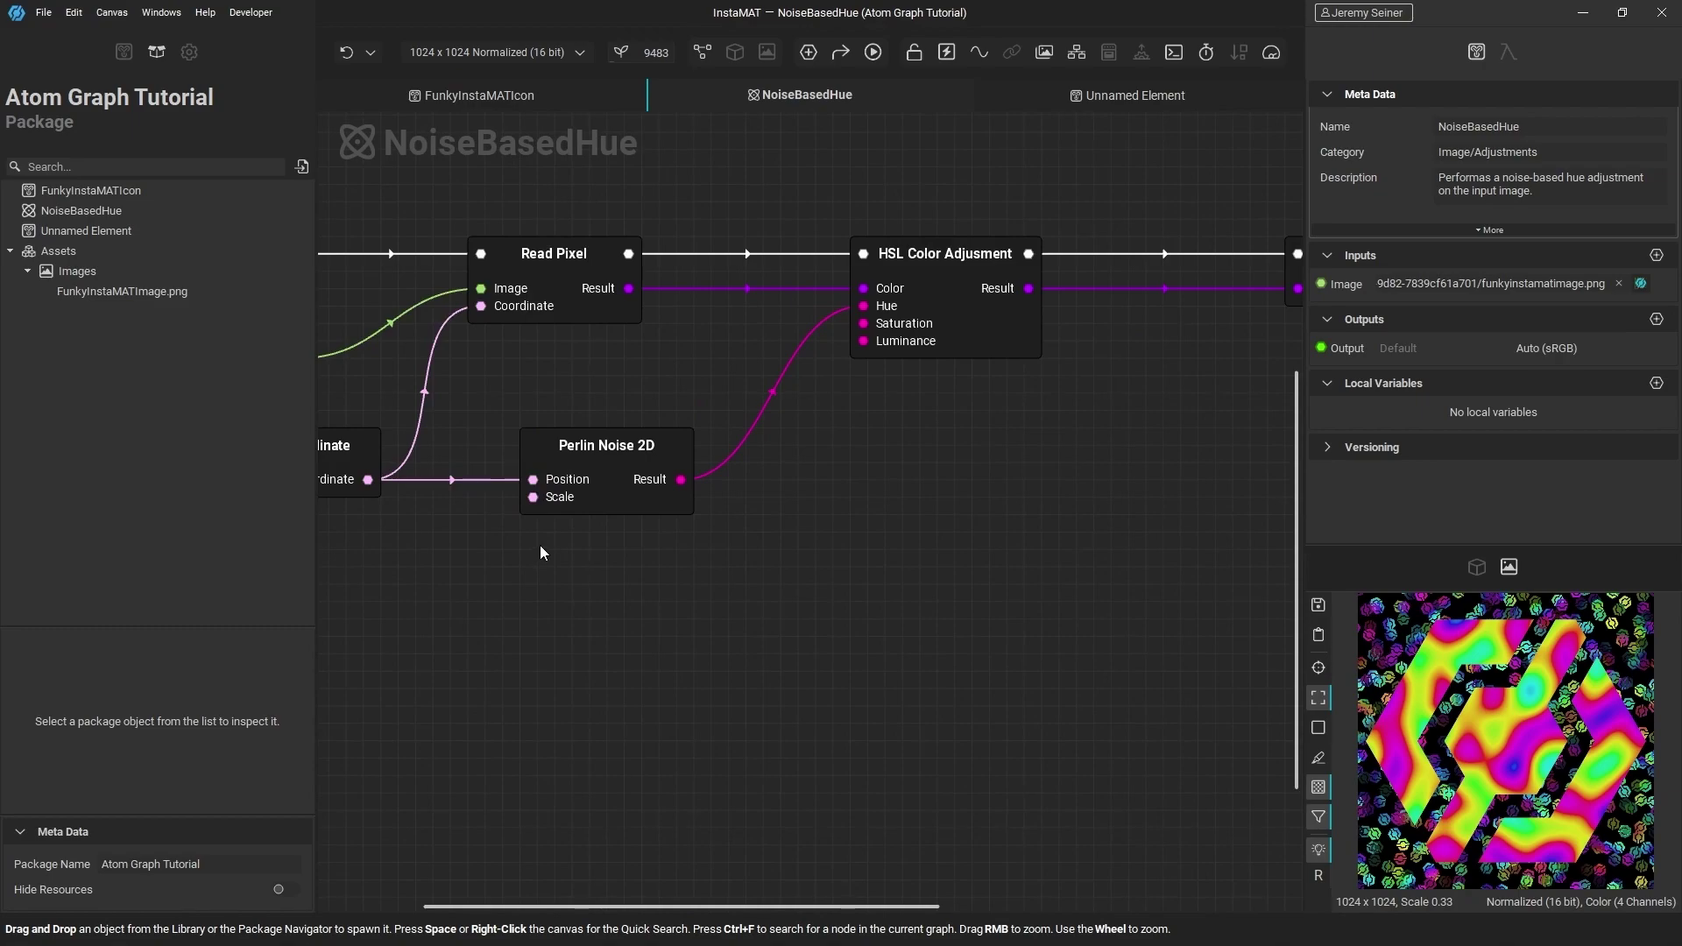
{"action": "middle_click_drag", "start_coordinate": [491, 556], "coordinate": [660, 567]}
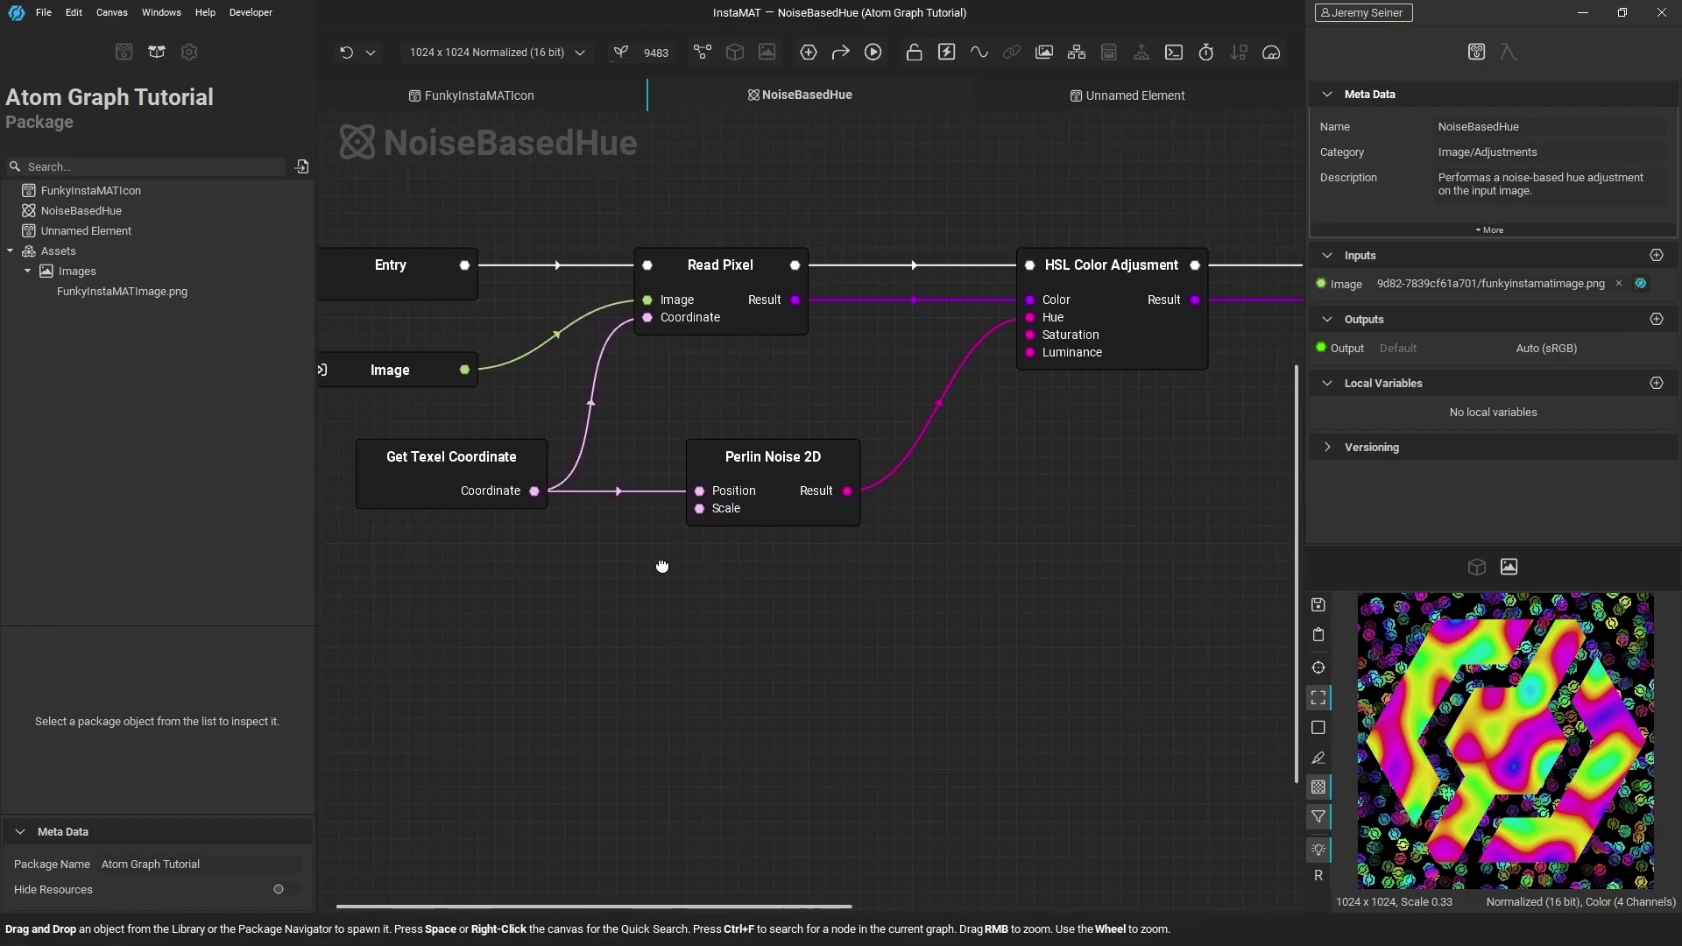
{"action": "left_click_drag", "start_coordinate": [699, 508], "coordinate": [524, 602]}
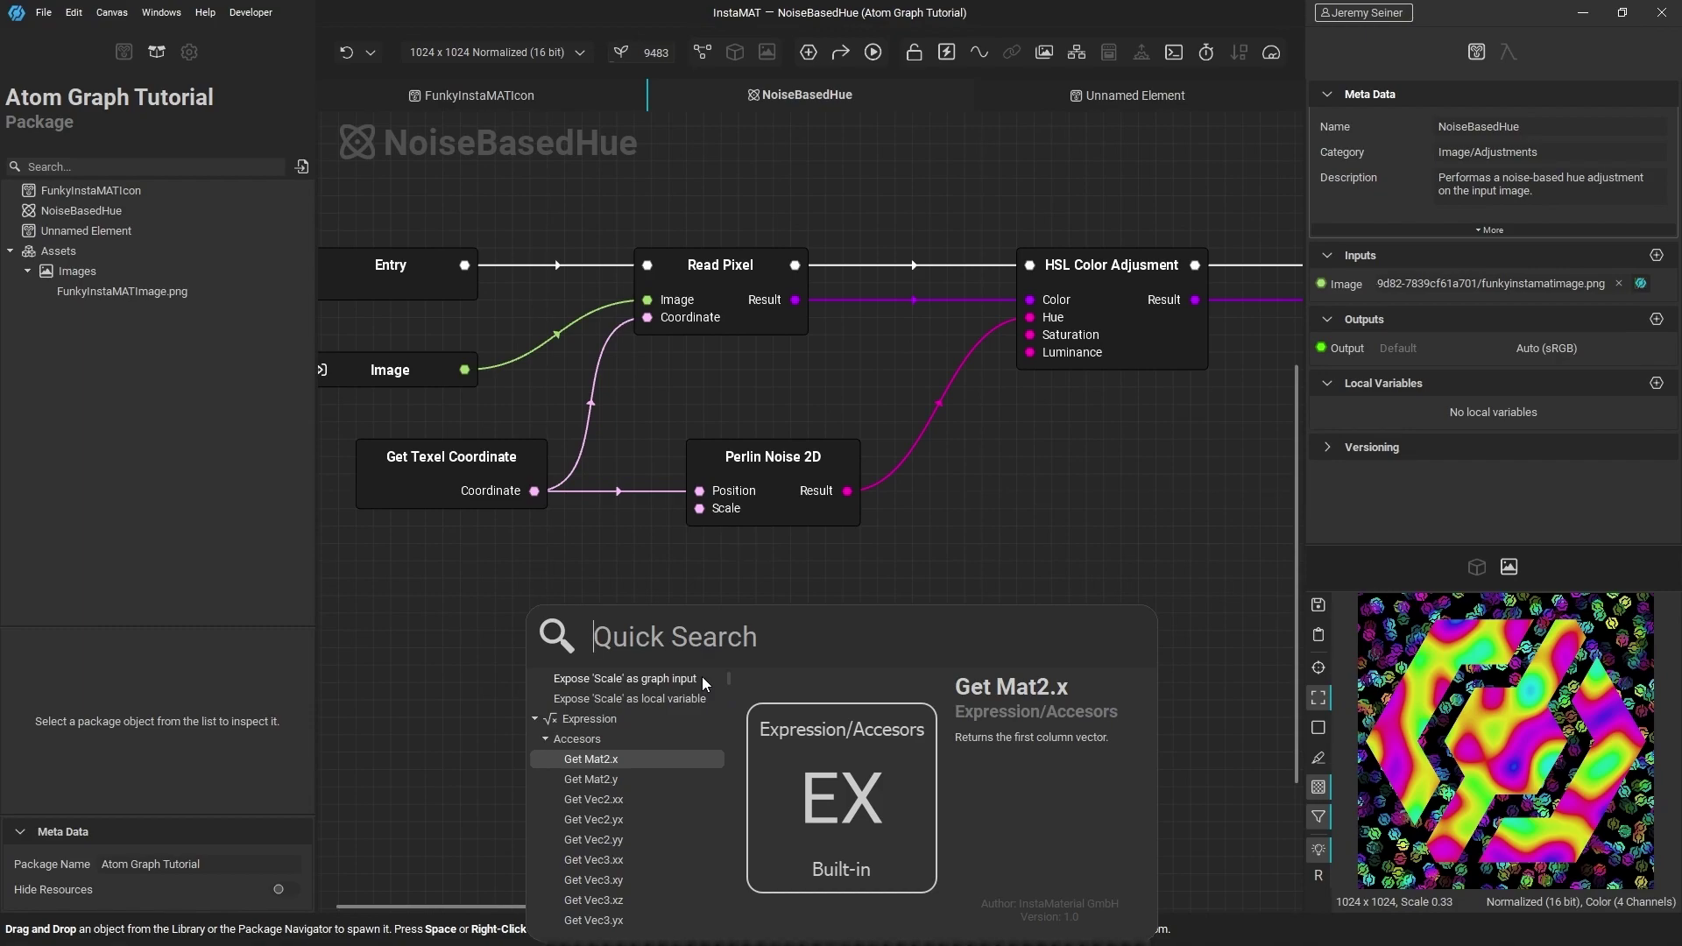
{"action": "left_click", "coordinate": [692, 678]}
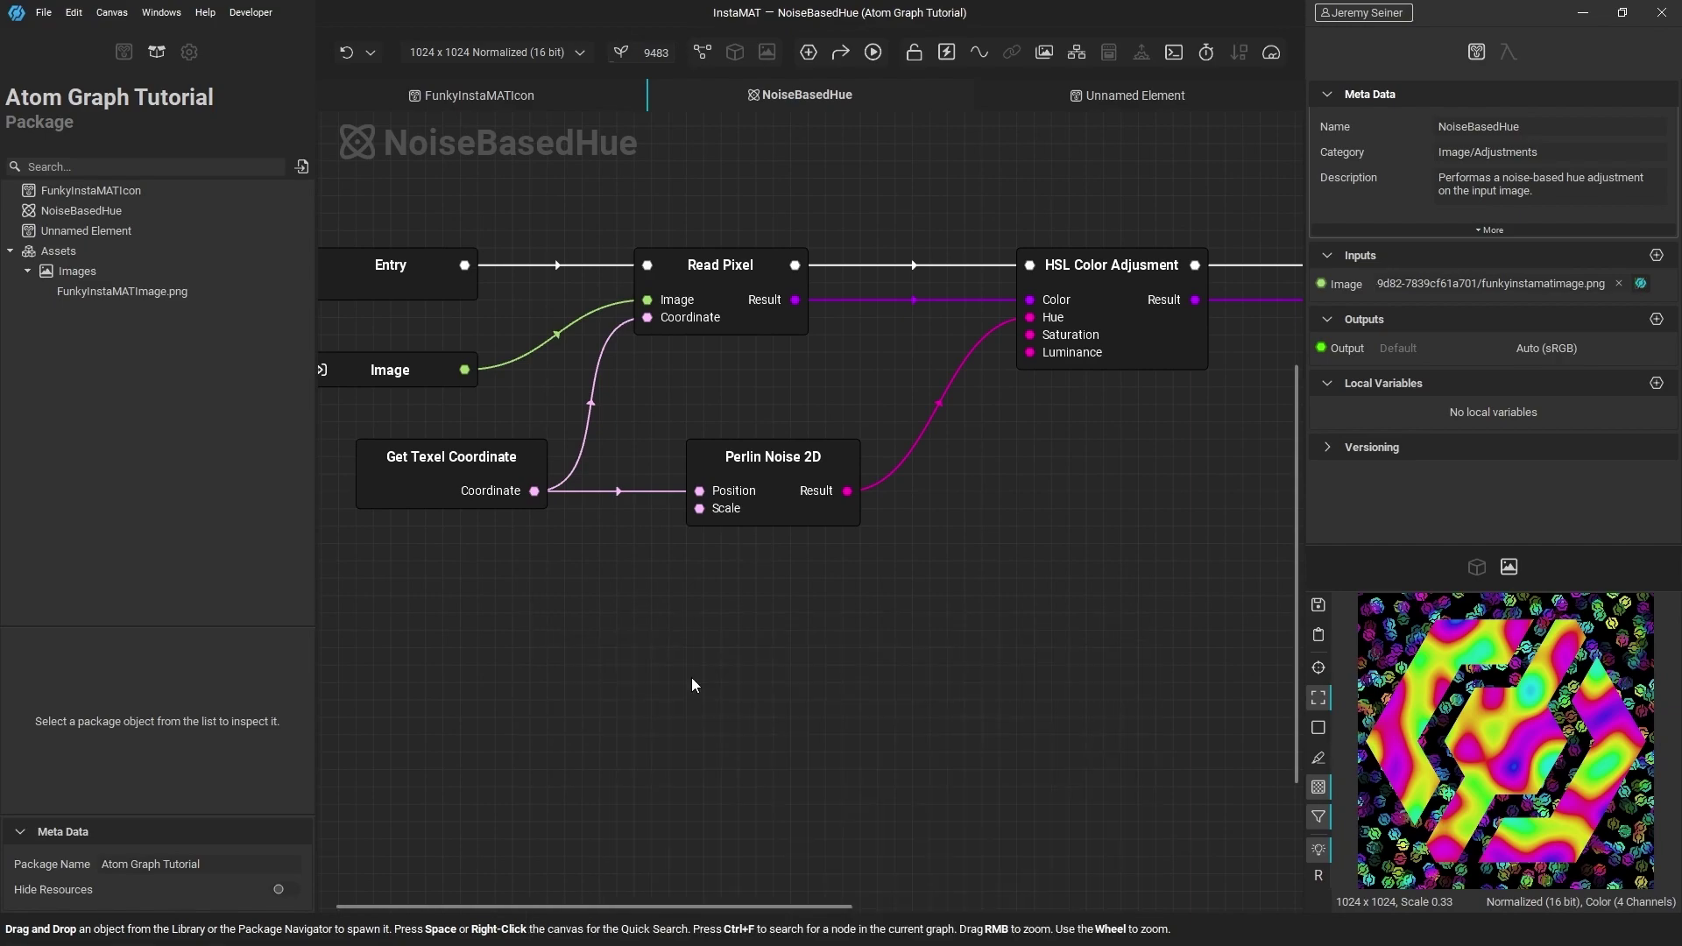
{"action": "left_click_drag", "start_coordinate": [488, 604], "coordinate": [470, 622]}
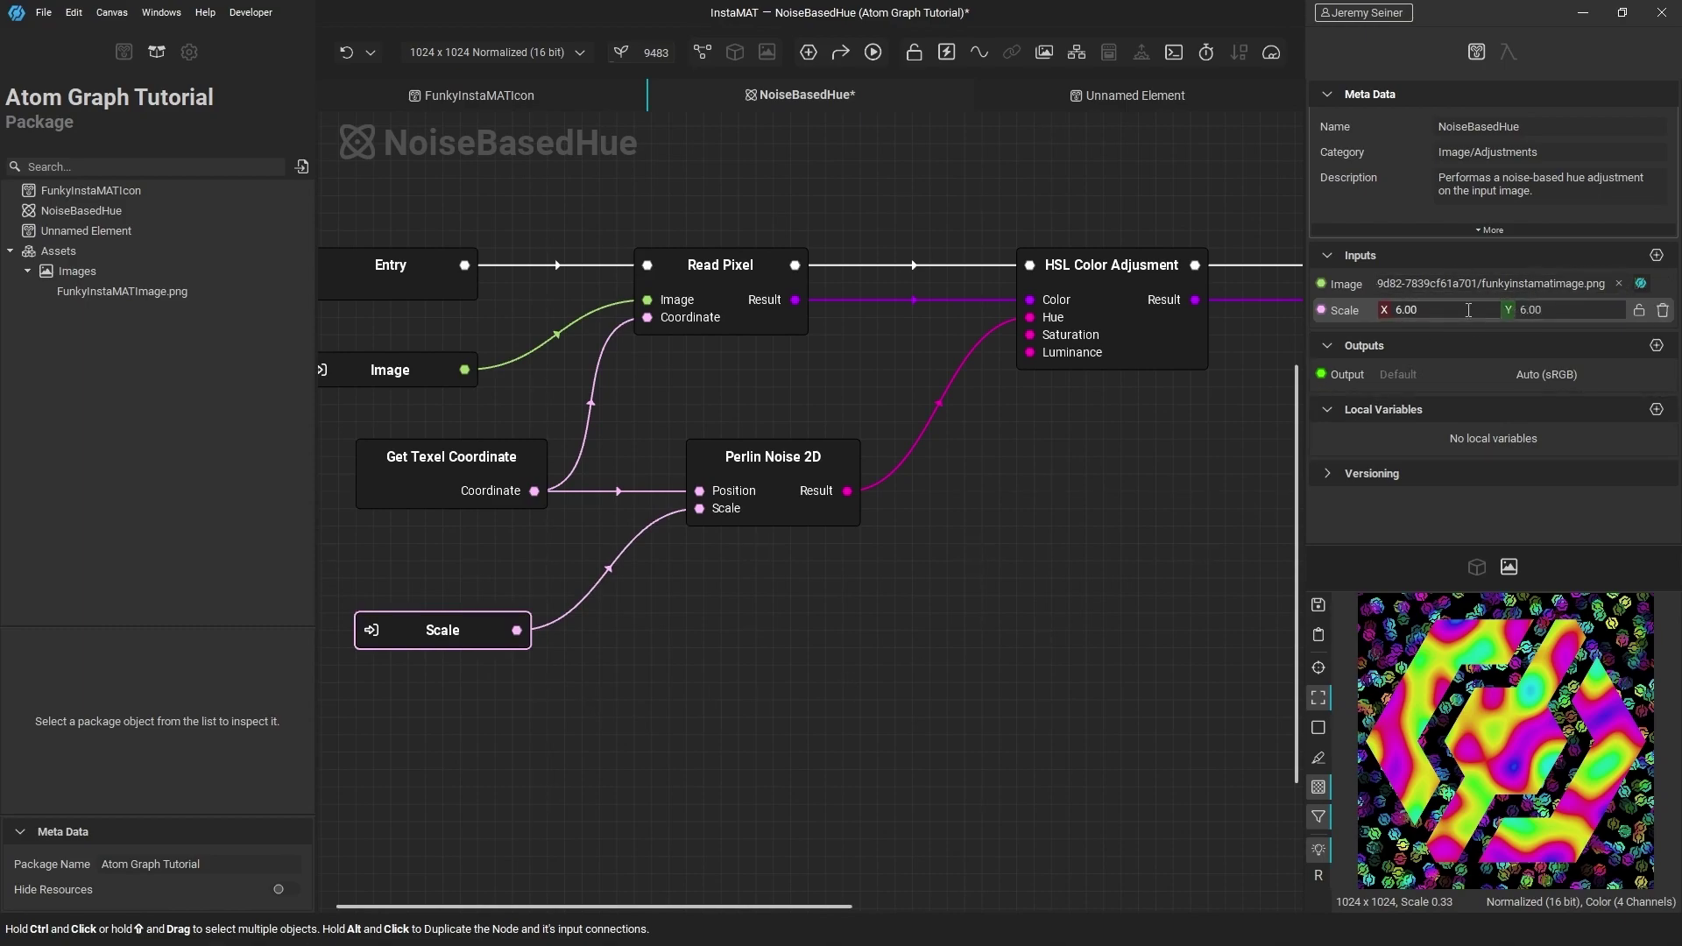
Open the NoiseBasedHue graph's Scale input in the variable editor and set its control type to Slider
{"action": "left_click", "coordinate": [1348, 310]}
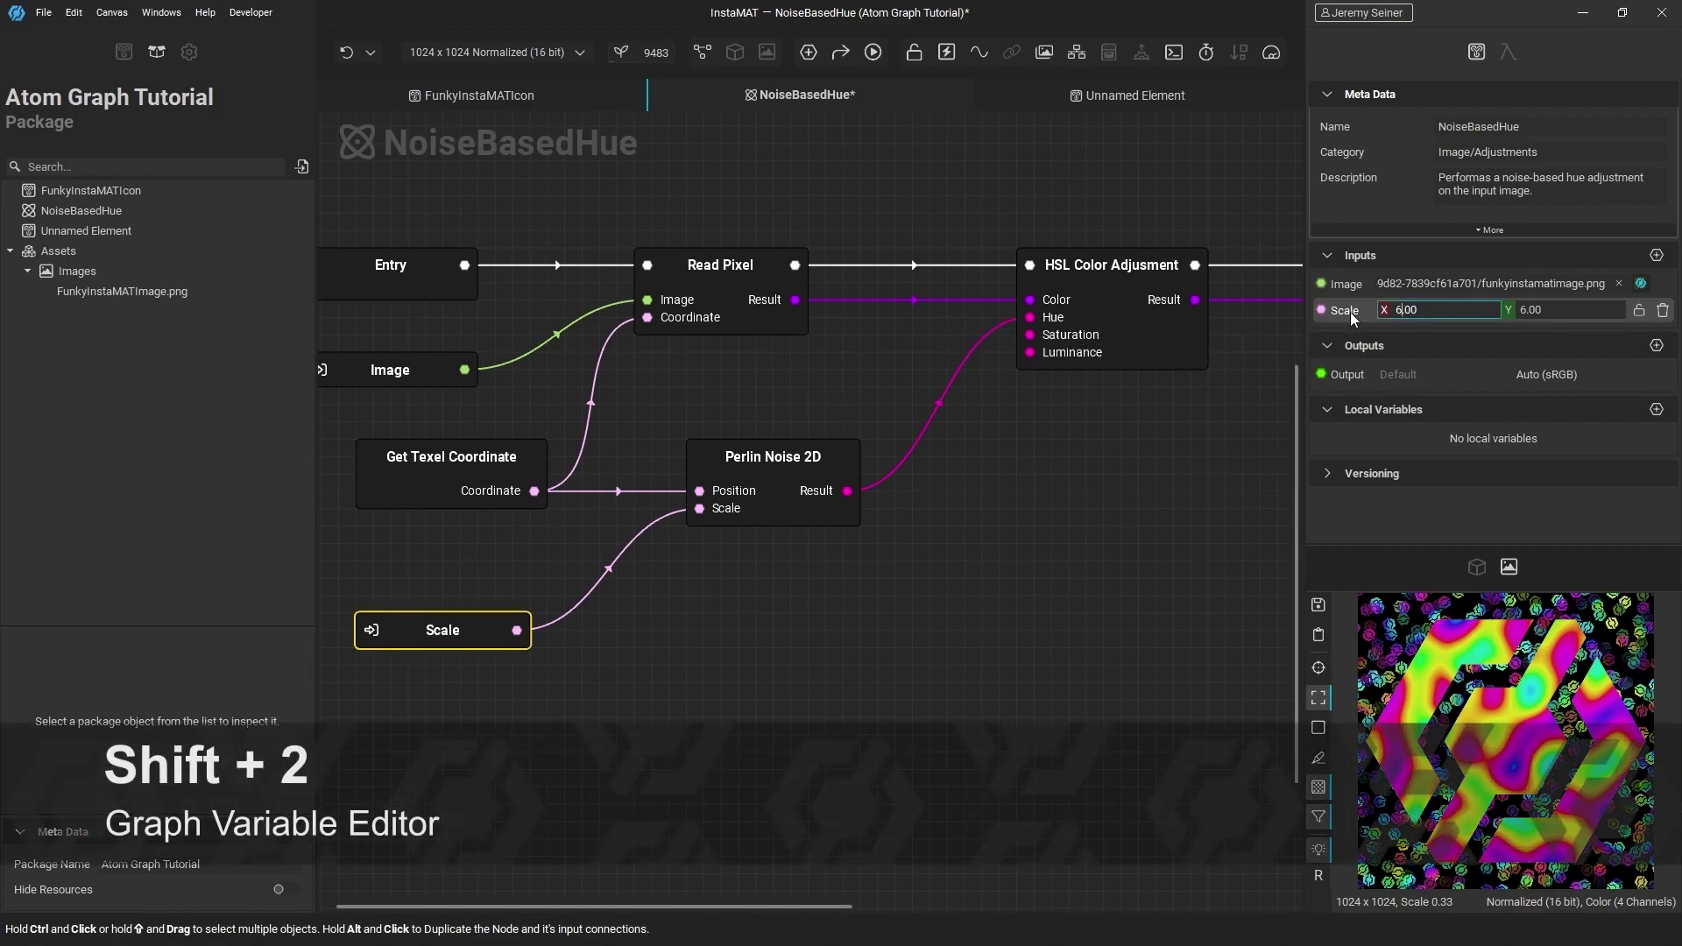
{"action": "left_click", "coordinate": [1509, 51]}
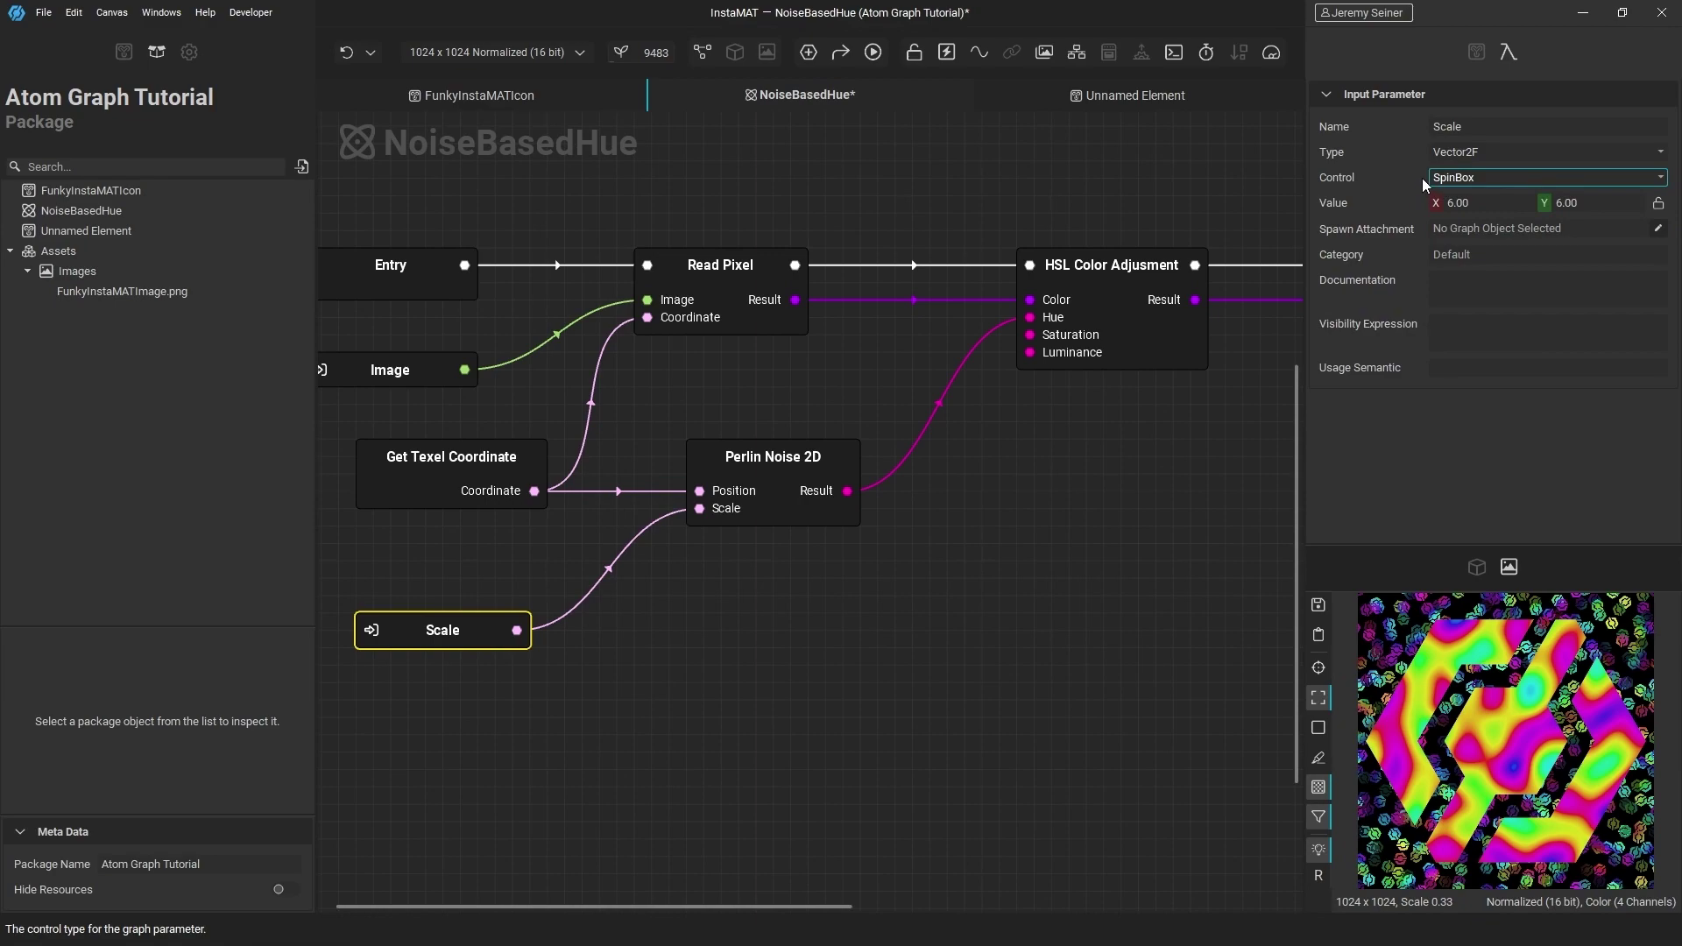
{"action": "left_click", "coordinate": [1457, 181]}
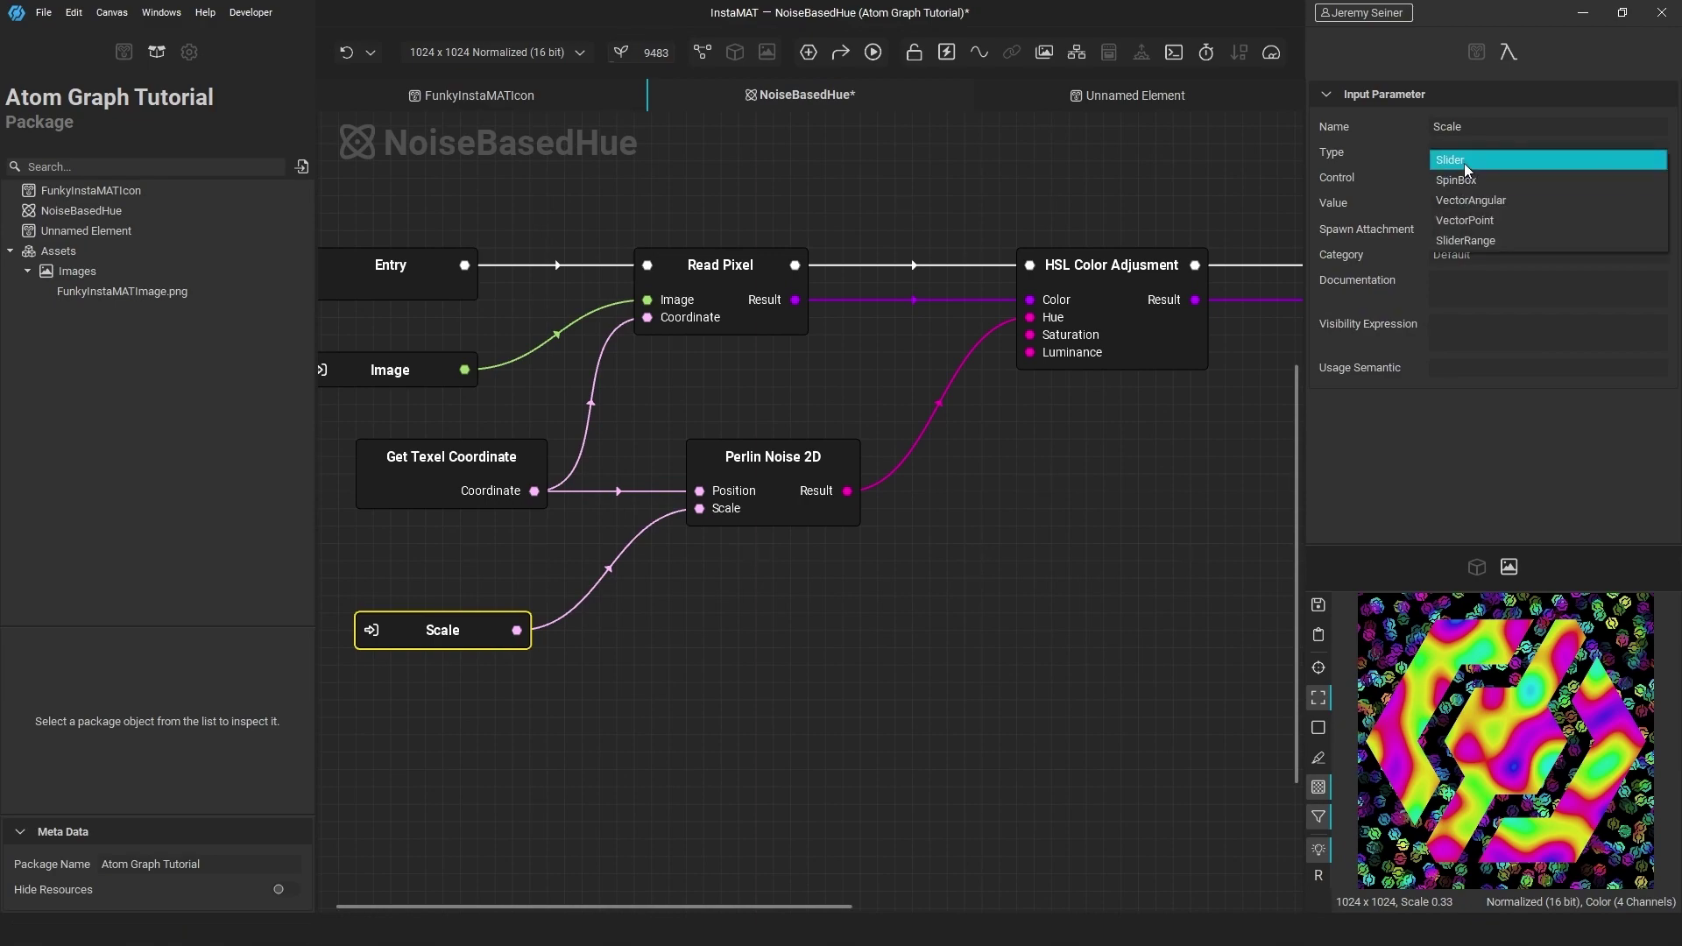
{"action": "left_click", "coordinate": [1463, 163]}
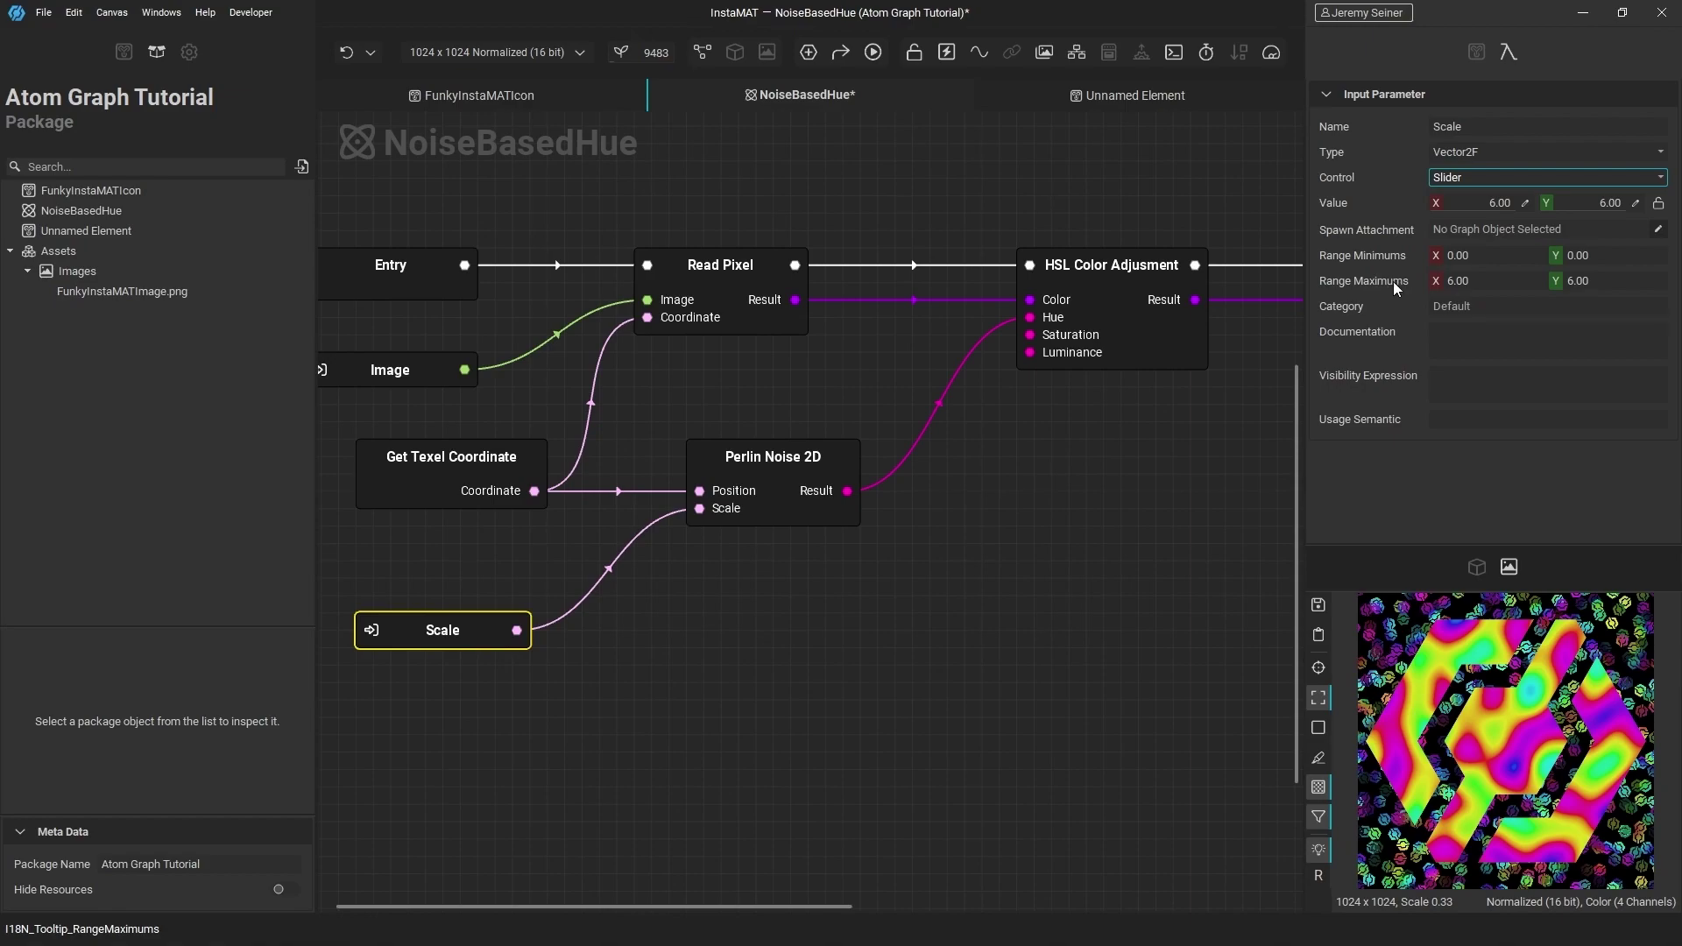
Set the Scale slider's range minimums to 1 and its range maximums to 32 in both X and Y
{"action": "left_click", "coordinate": [1480, 258]}
{"action": "type", "text": "1"}
{"action": "left_click", "coordinate": [1606, 254]}
{"action": "type", "text": "1"}
{"action": "key", "text": "Tab"}
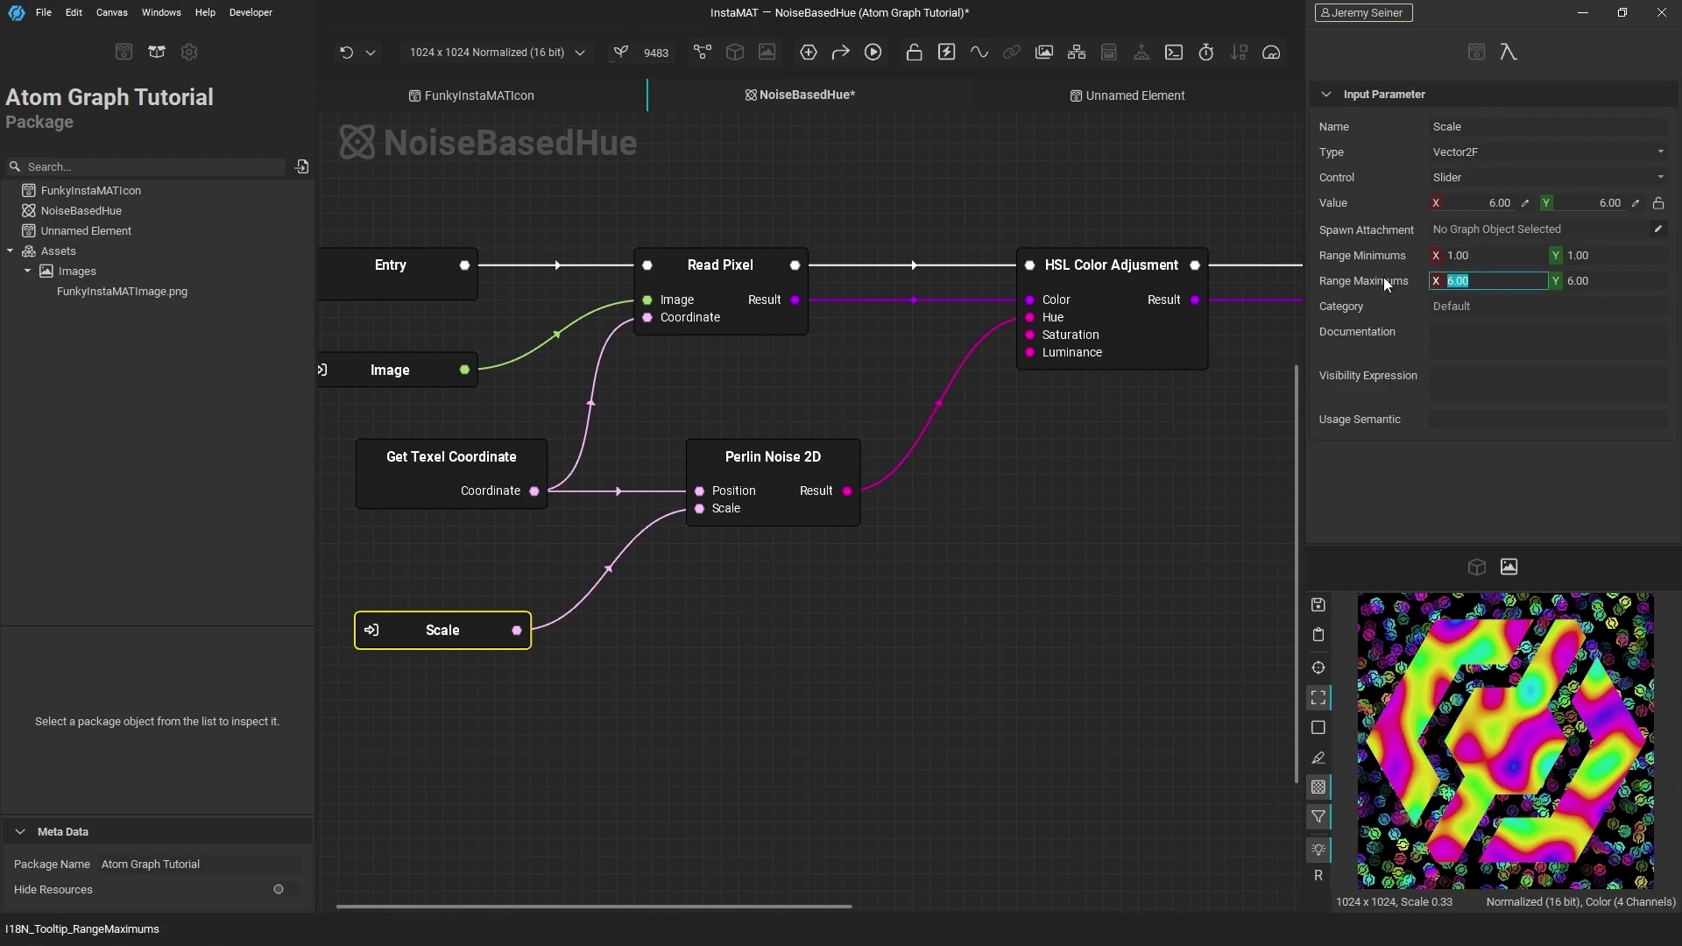
{"action": "type", "text": "32"}
{"action": "key", "text": "Tab"}
{"action": "type", "text": "32"}
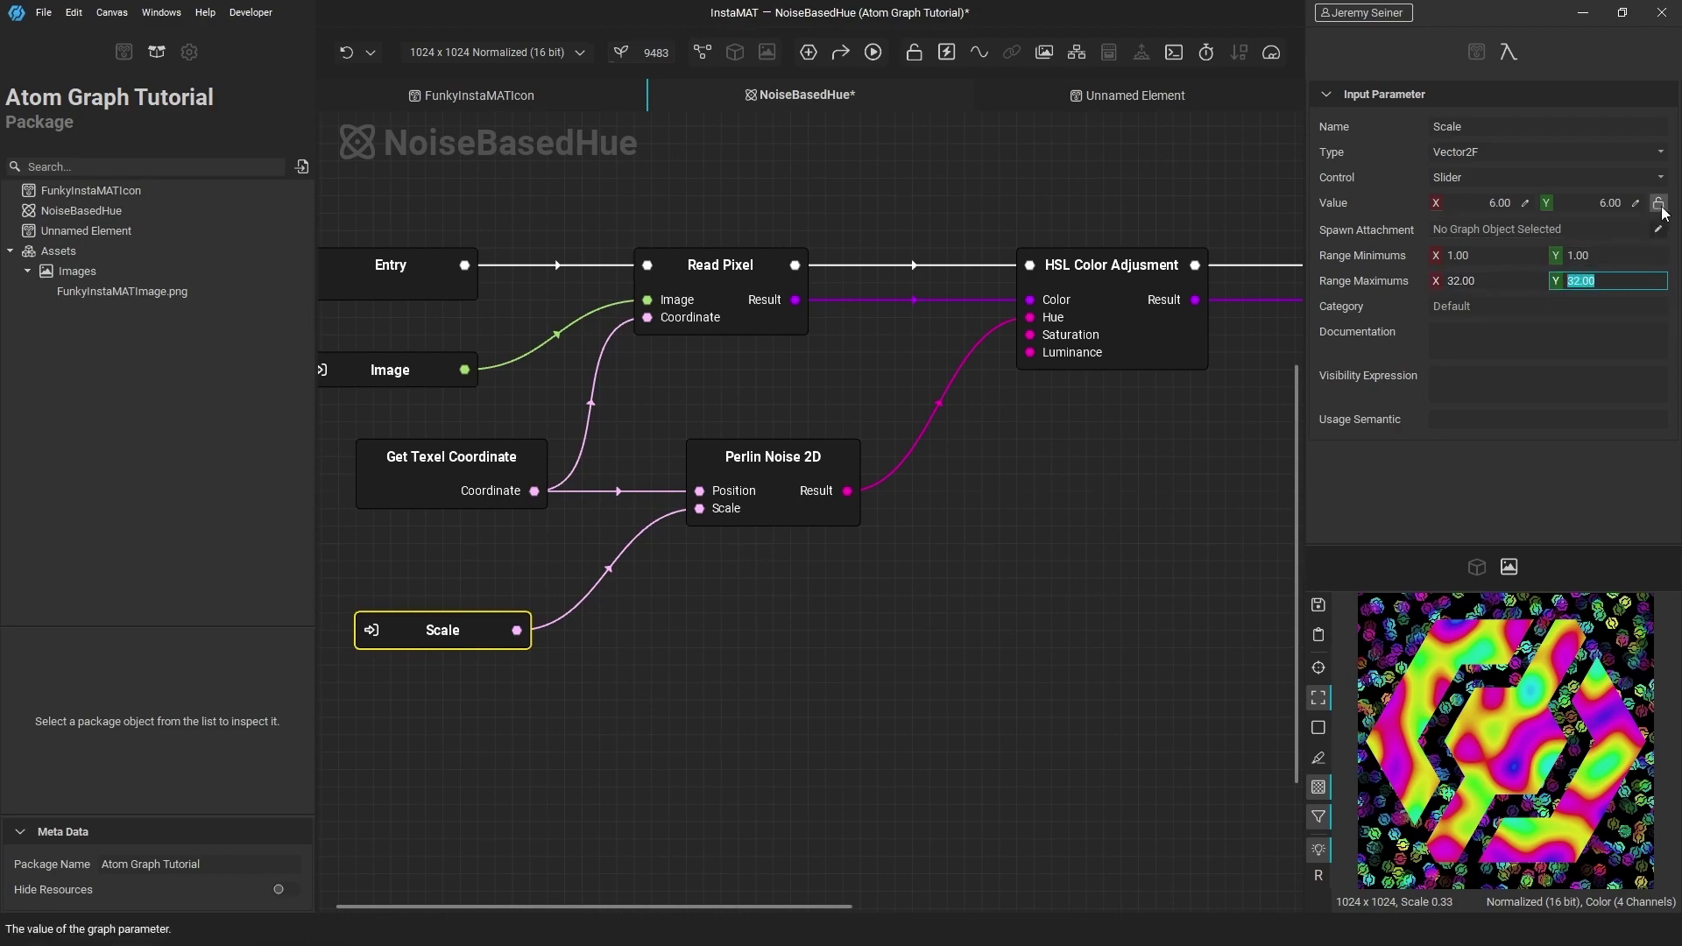
{"action": "key", "text": "Return"}
Lock the Scale input's X and Y values together and save the NoiseBasedHue graph
{"action": "left_click", "coordinate": [1659, 204]}
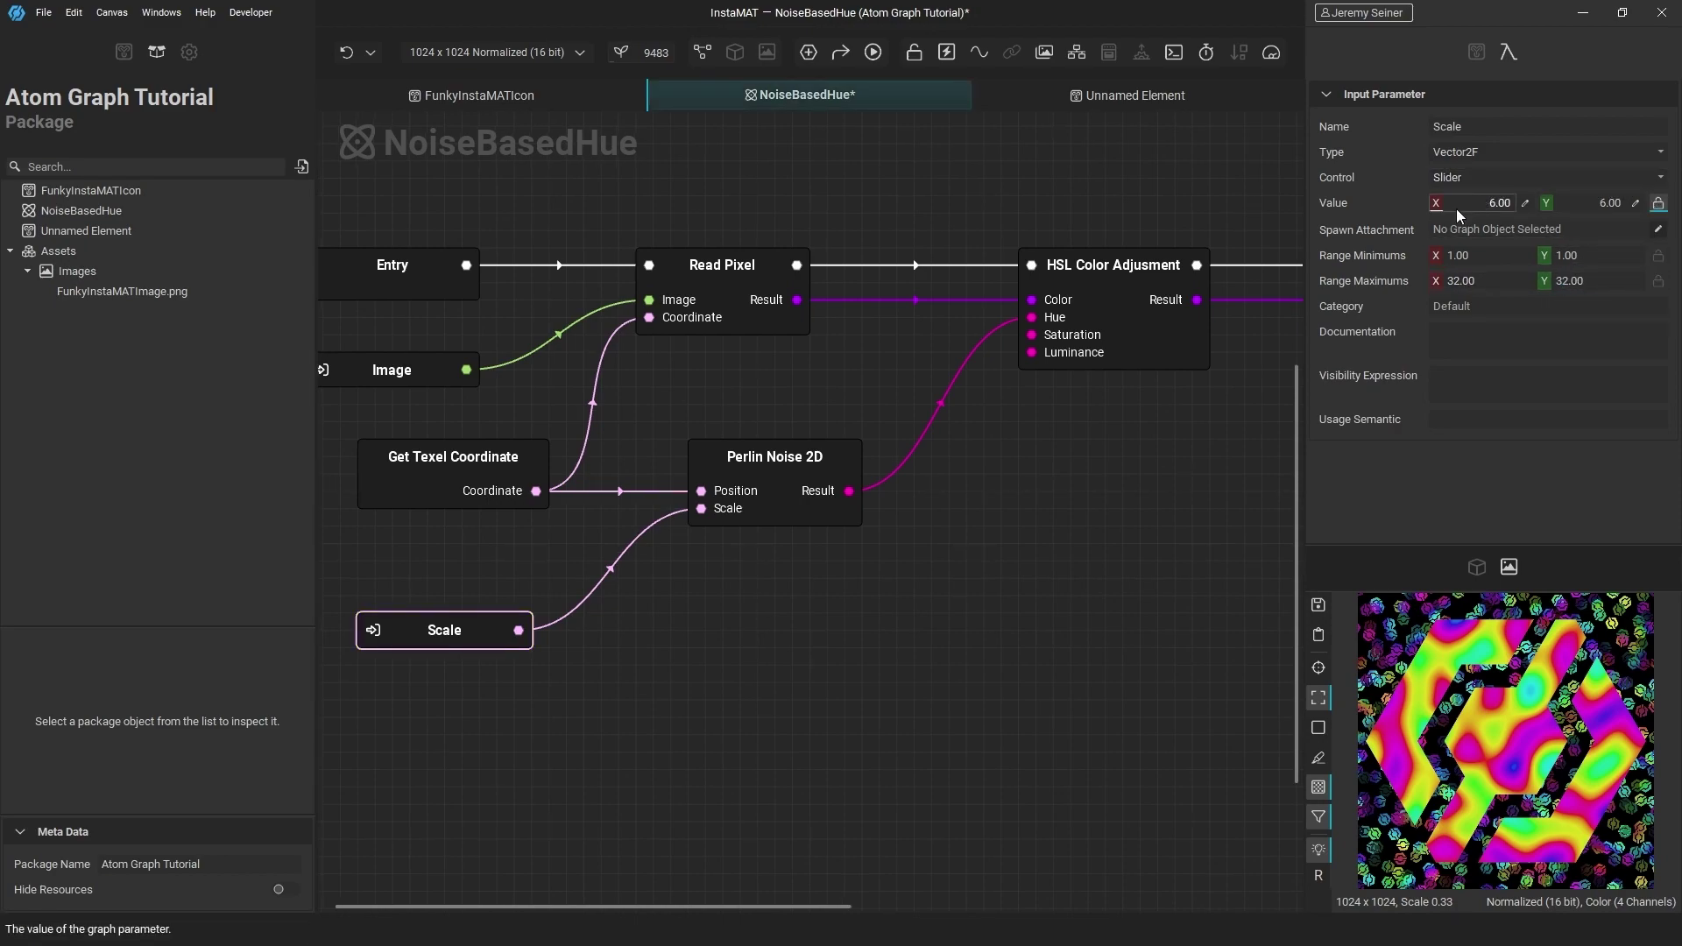
{"action": "left_click_drag", "start_coordinate": [1442, 212], "coordinate": [1128, 165]}
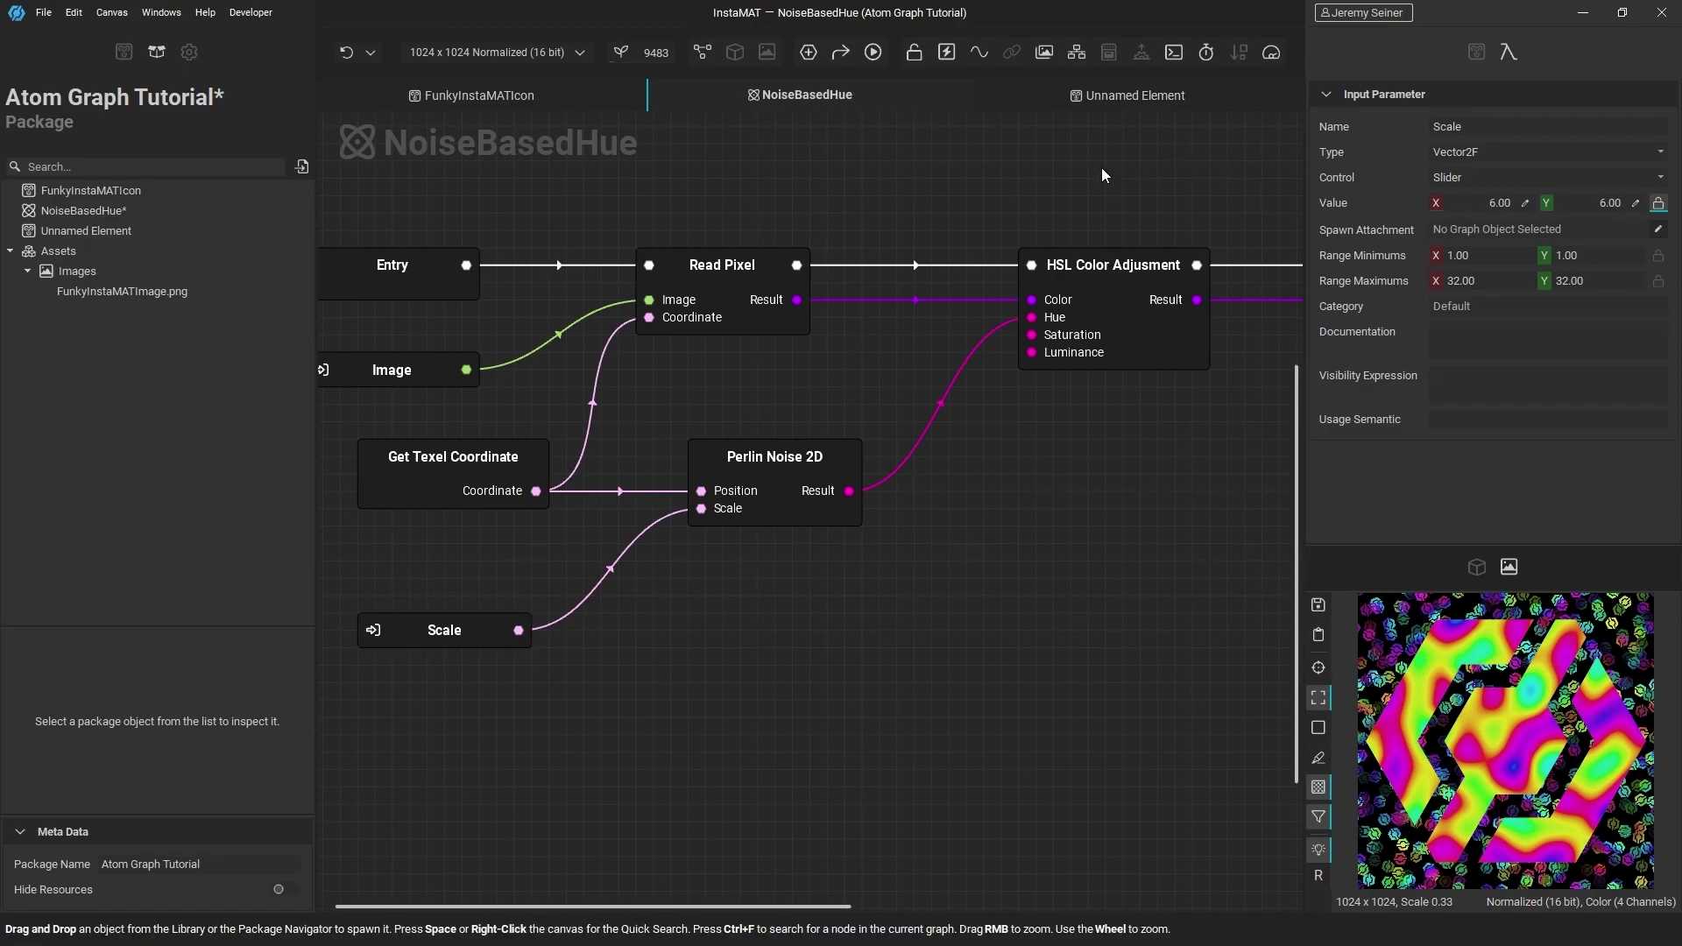
In the Unnamed Element graph, raise the Noise Based Hue node's linked Scale to 11.68 in X and Y
{"action": "left_click", "coordinate": [1116, 97]}
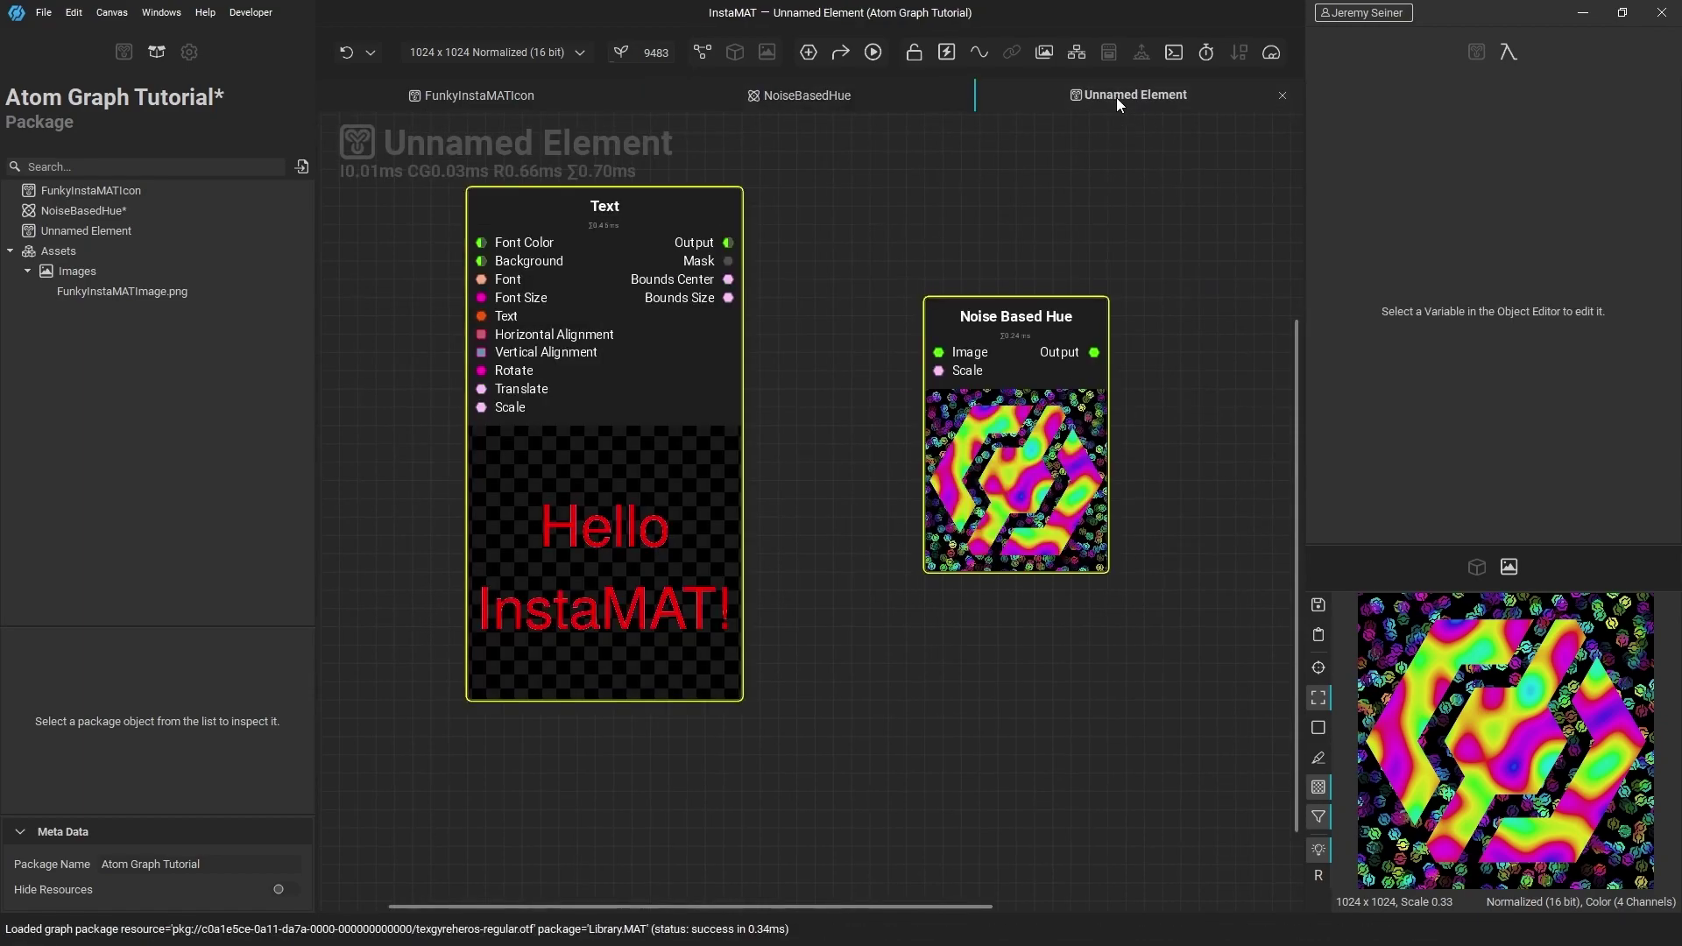
{"action": "left_click", "coordinate": [1052, 422]}
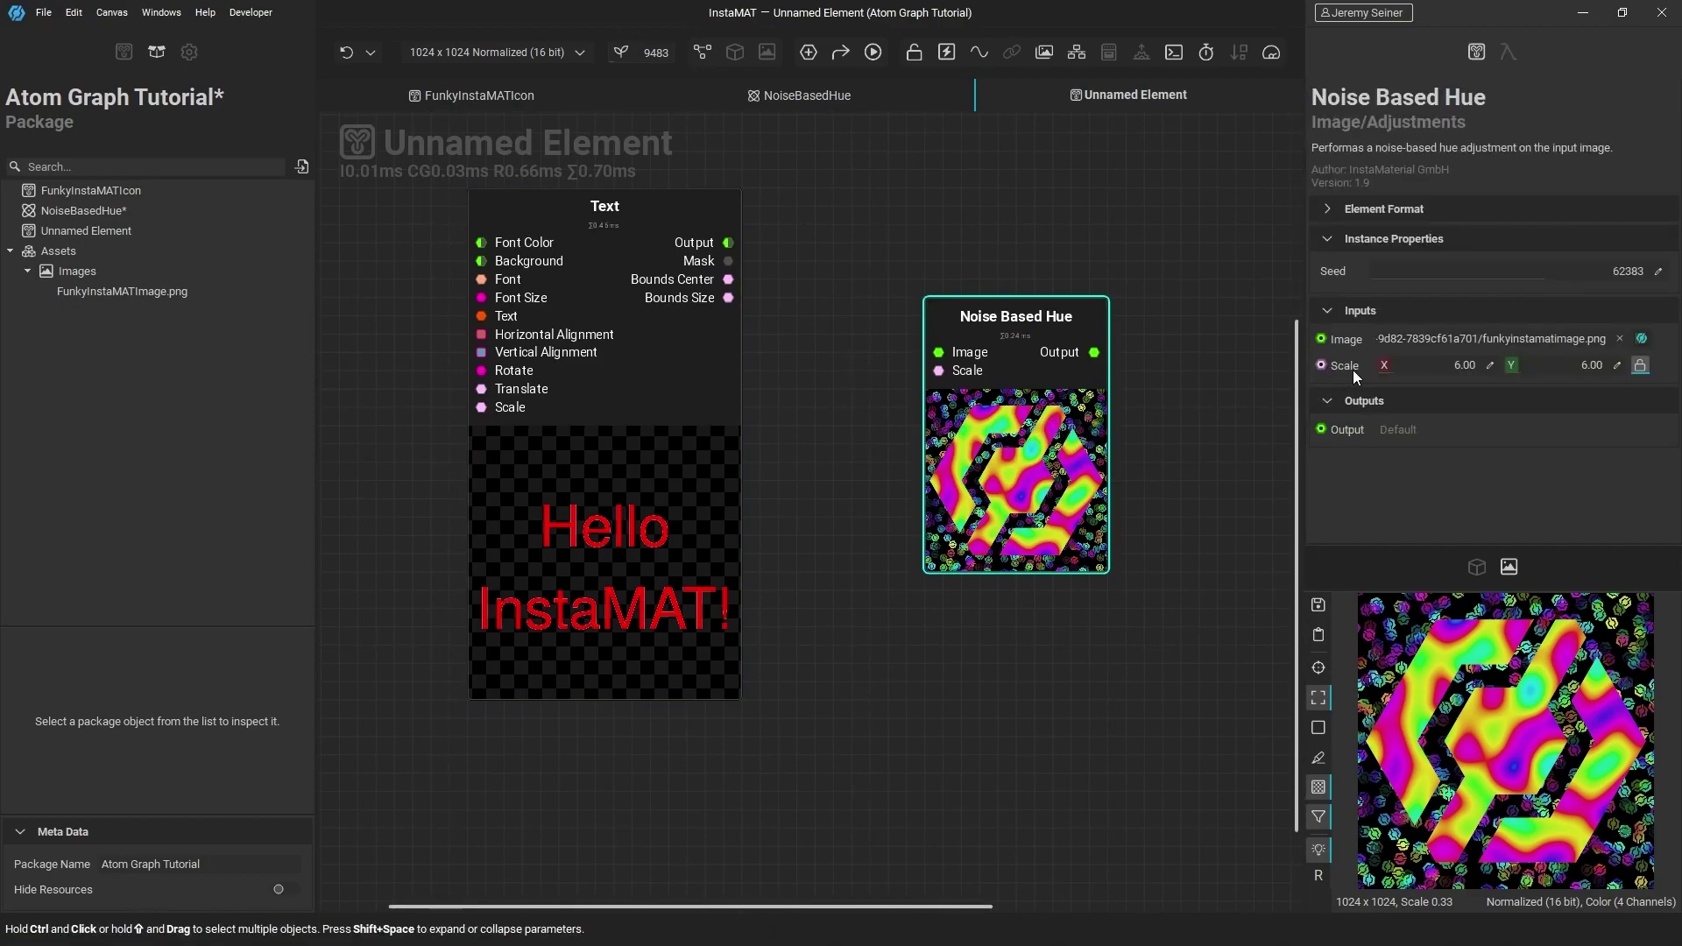
{"action": "key", "text": "Escape"}
{"action": "left_click_drag", "start_coordinate": [1400, 371], "coordinate": [1407, 375]}
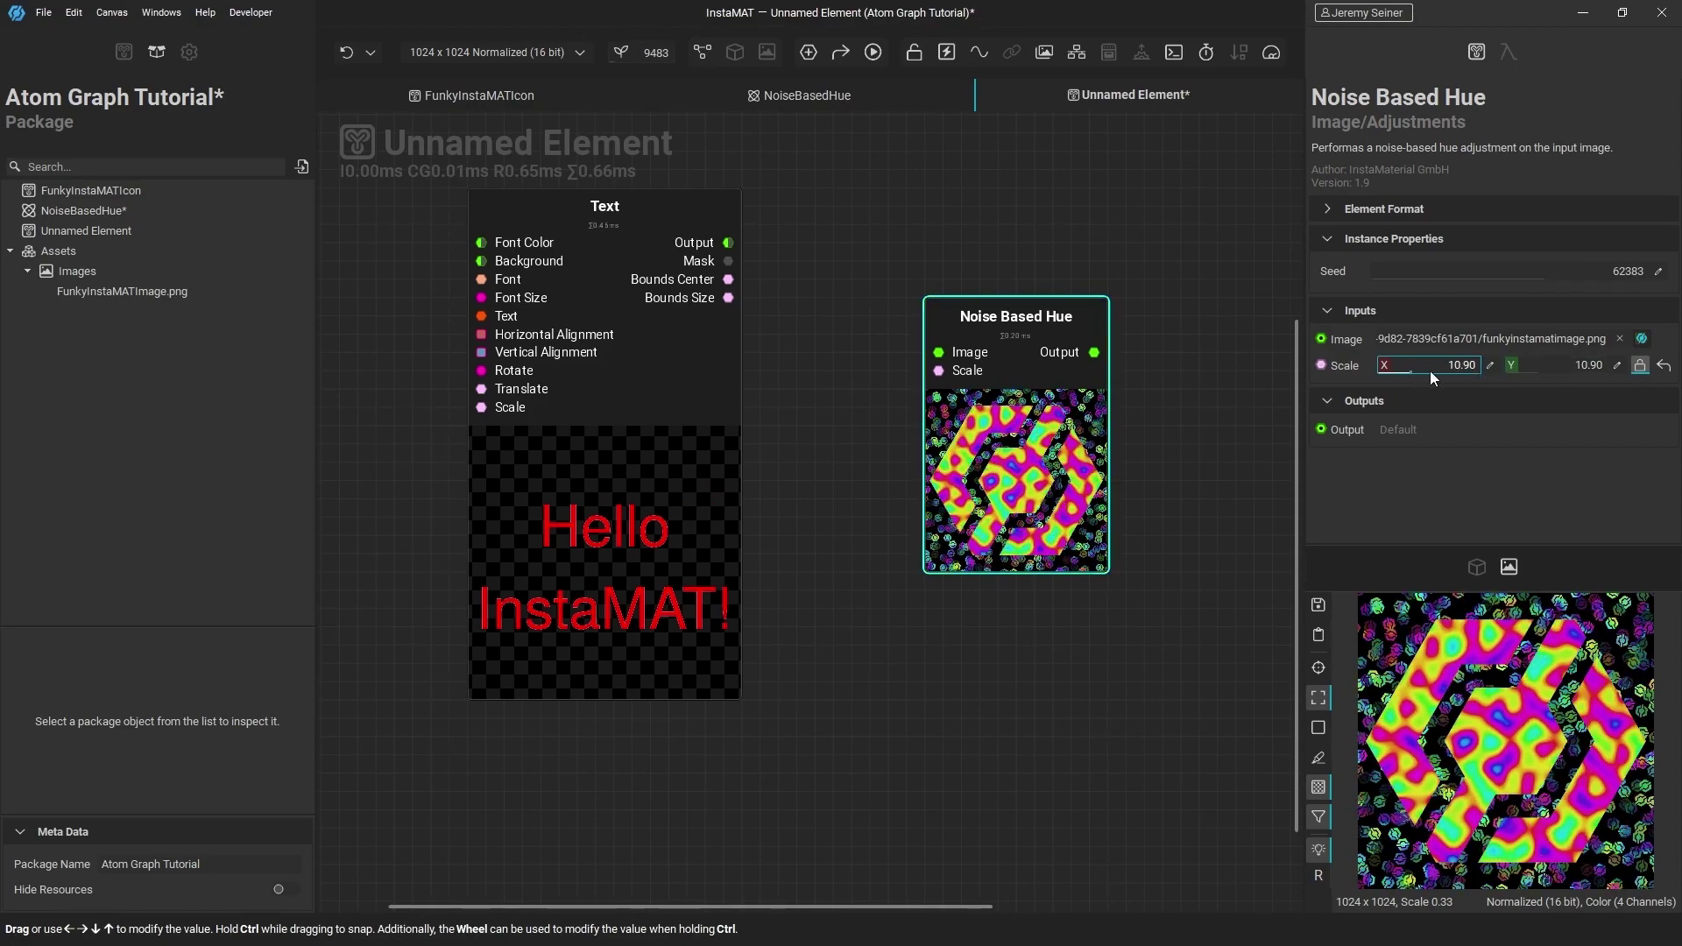
{"action": "left_click_drag", "start_coordinate": [1415, 372], "coordinate": [1417, 366]}
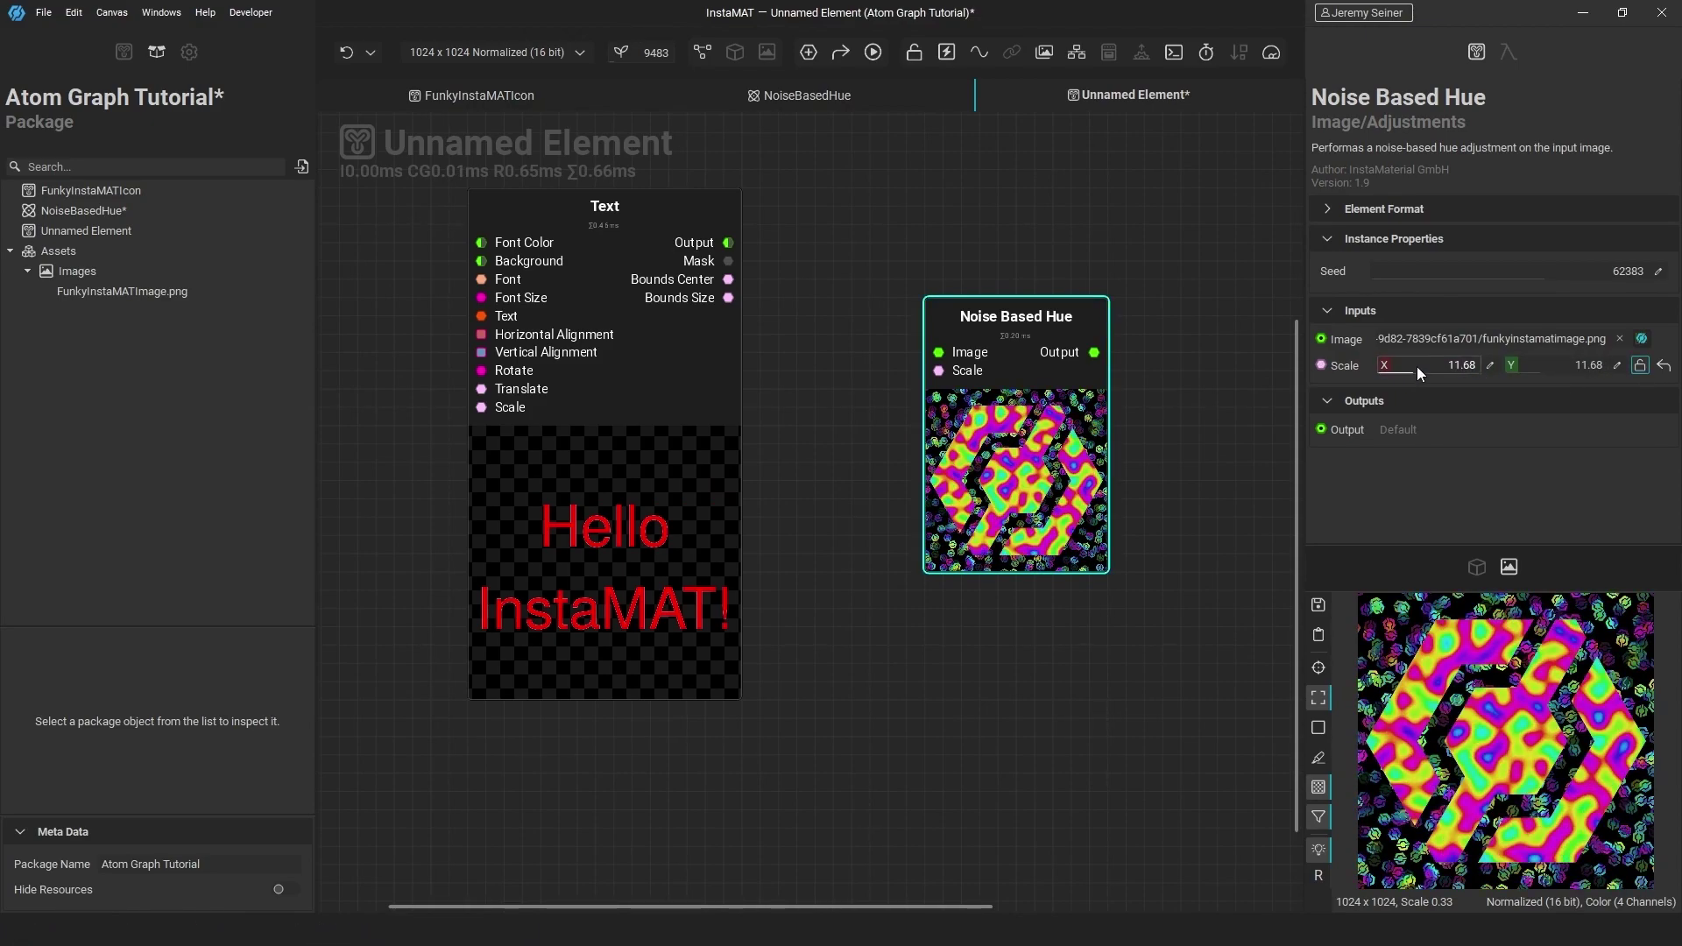
Unlink the Noise Based Hue node's Scale values and override the X slider range with a higher maximum
{"action": "right_click", "coordinate": [1411, 365]}
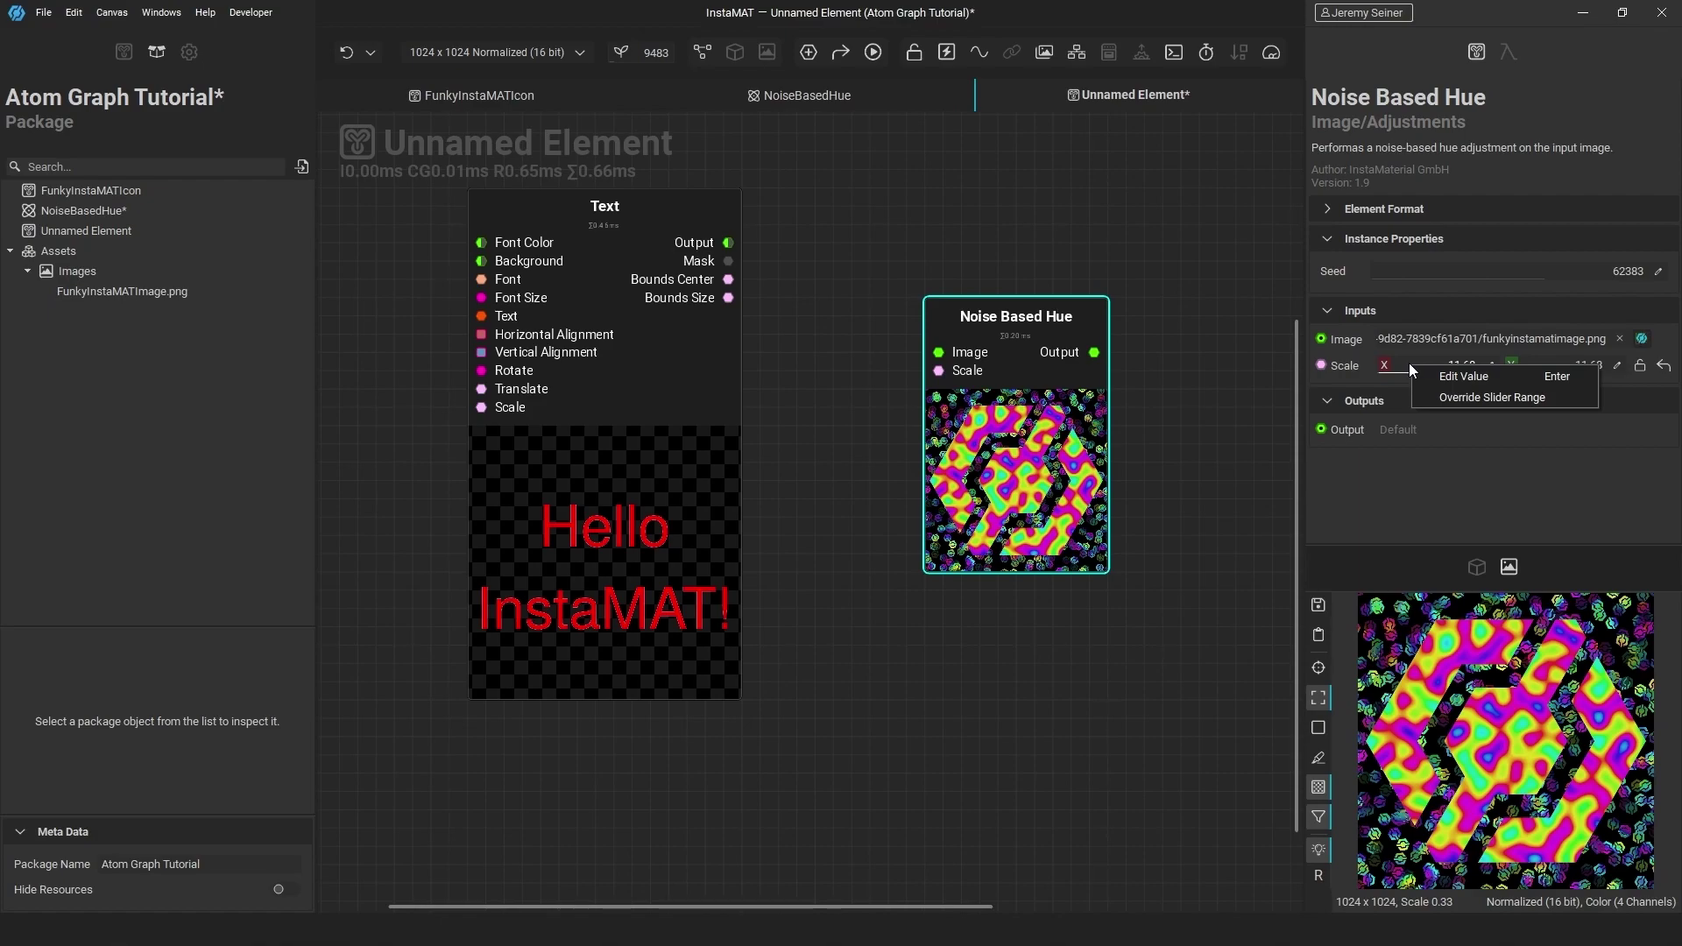
{"action": "left_click", "coordinate": [1499, 396]}
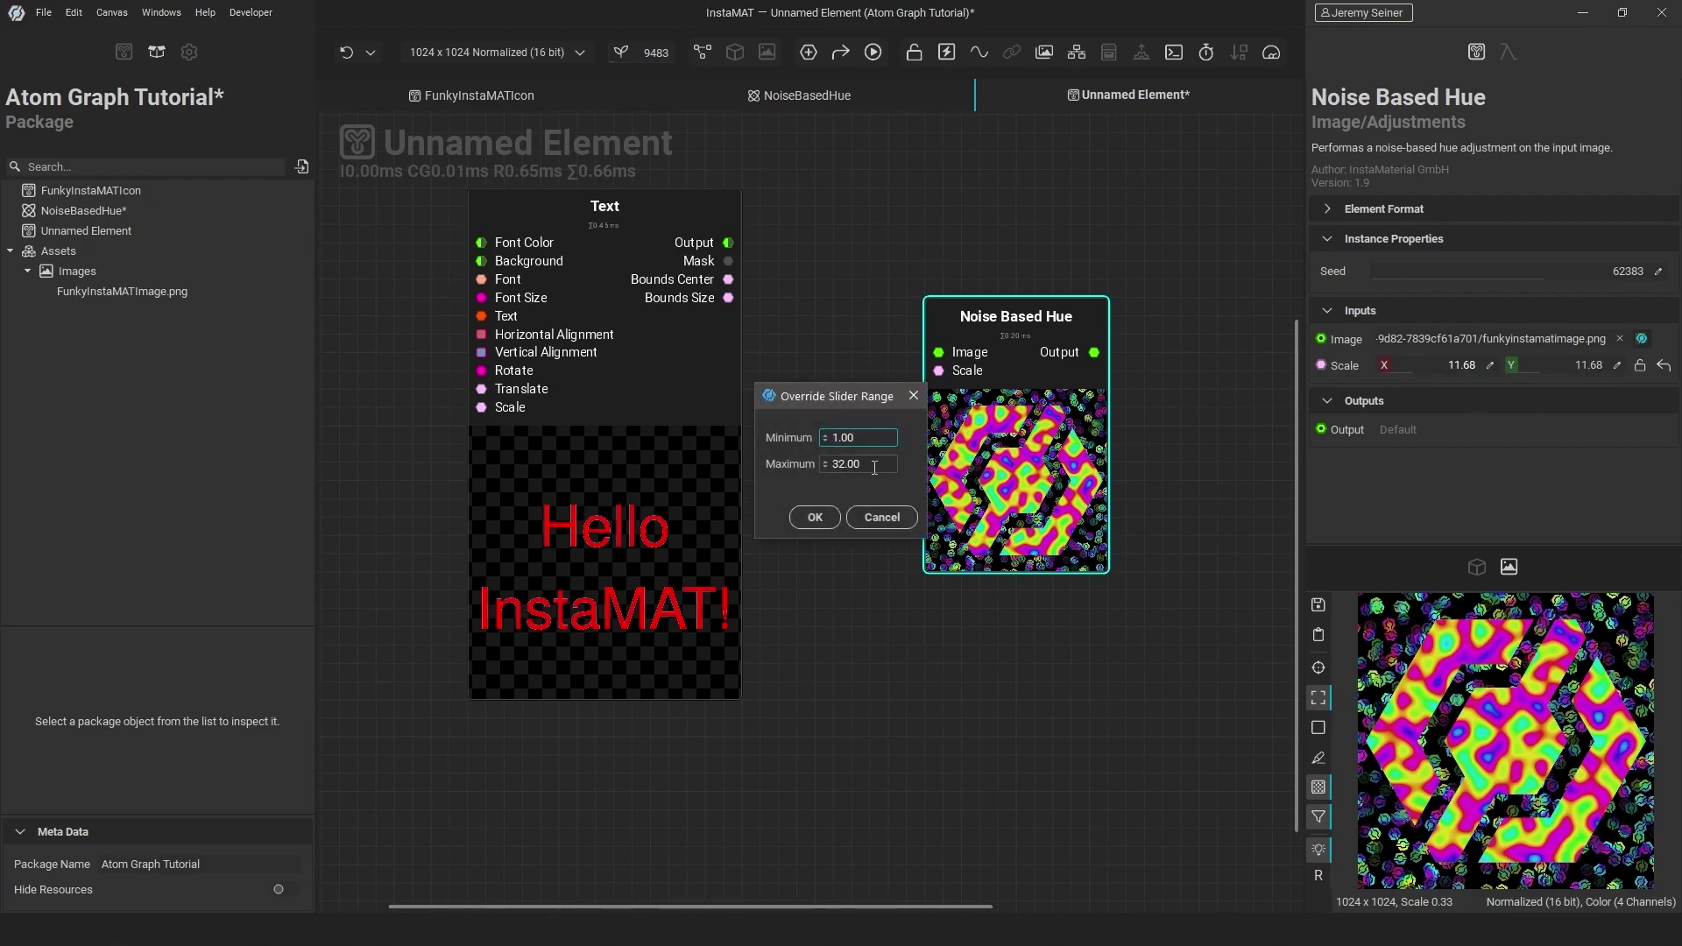
{"action": "key", "text": "Tab"}
{"action": "type", "text": "20"}
{"action": "left_click", "coordinate": [815, 516]}
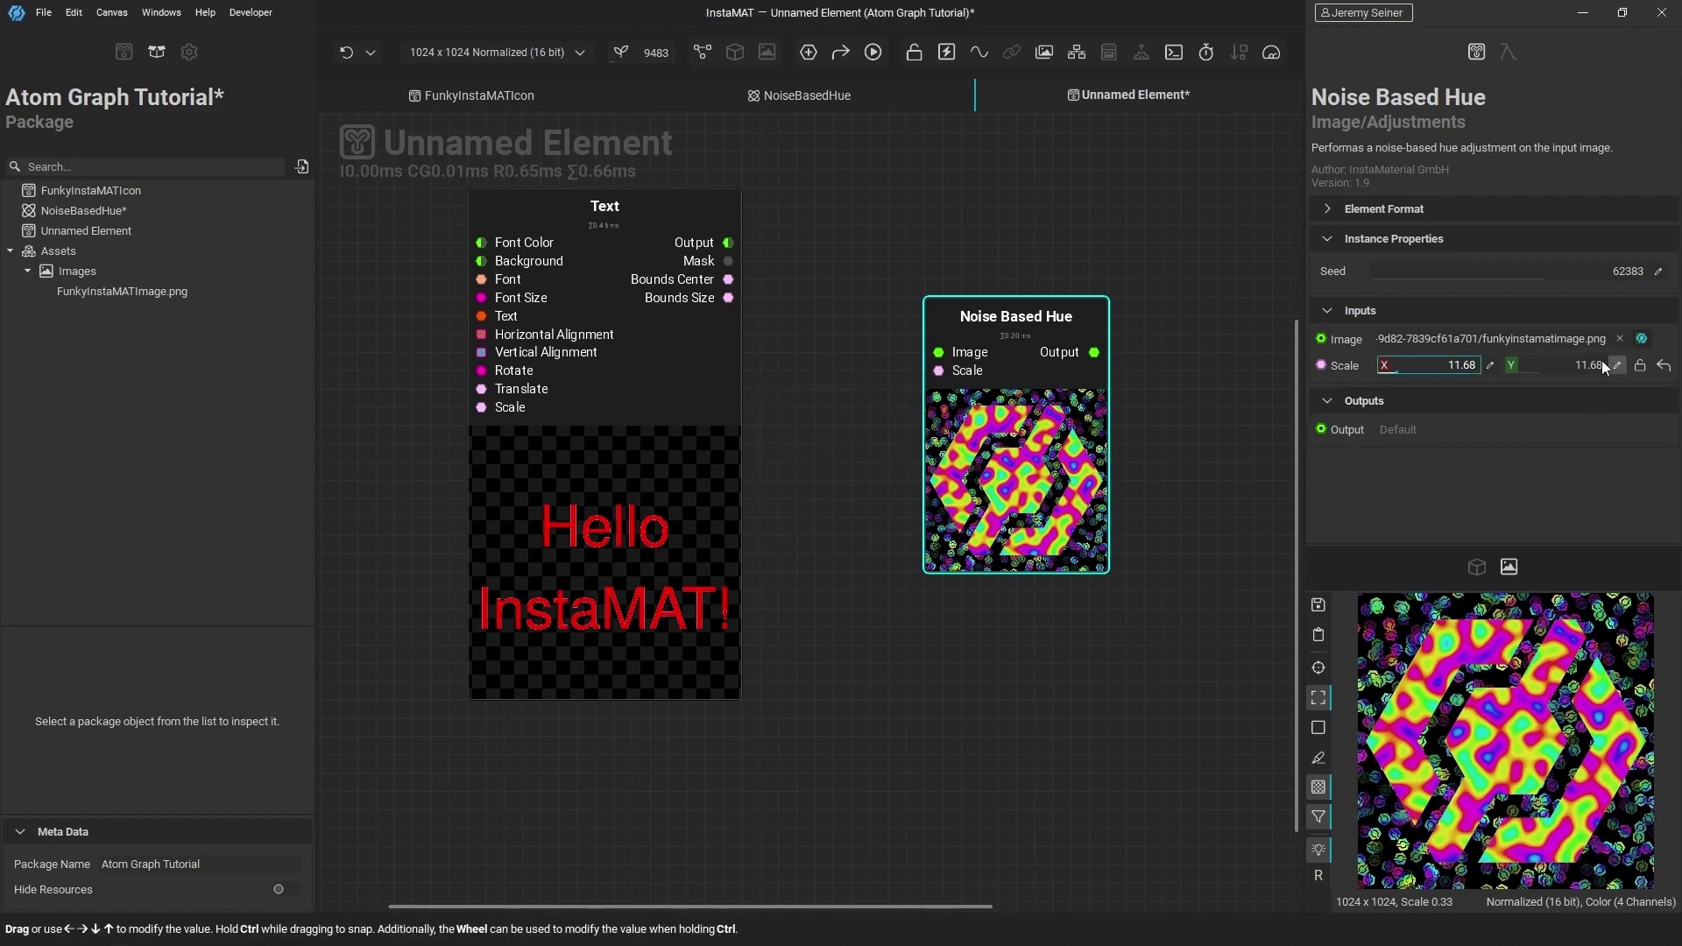
Try Noise Based Hue's Scale at X 43.14 and Y 12.72, and reset it to its default
{"action": "left_click_drag", "start_coordinate": [1398, 372], "coordinate": [1542, 373]}
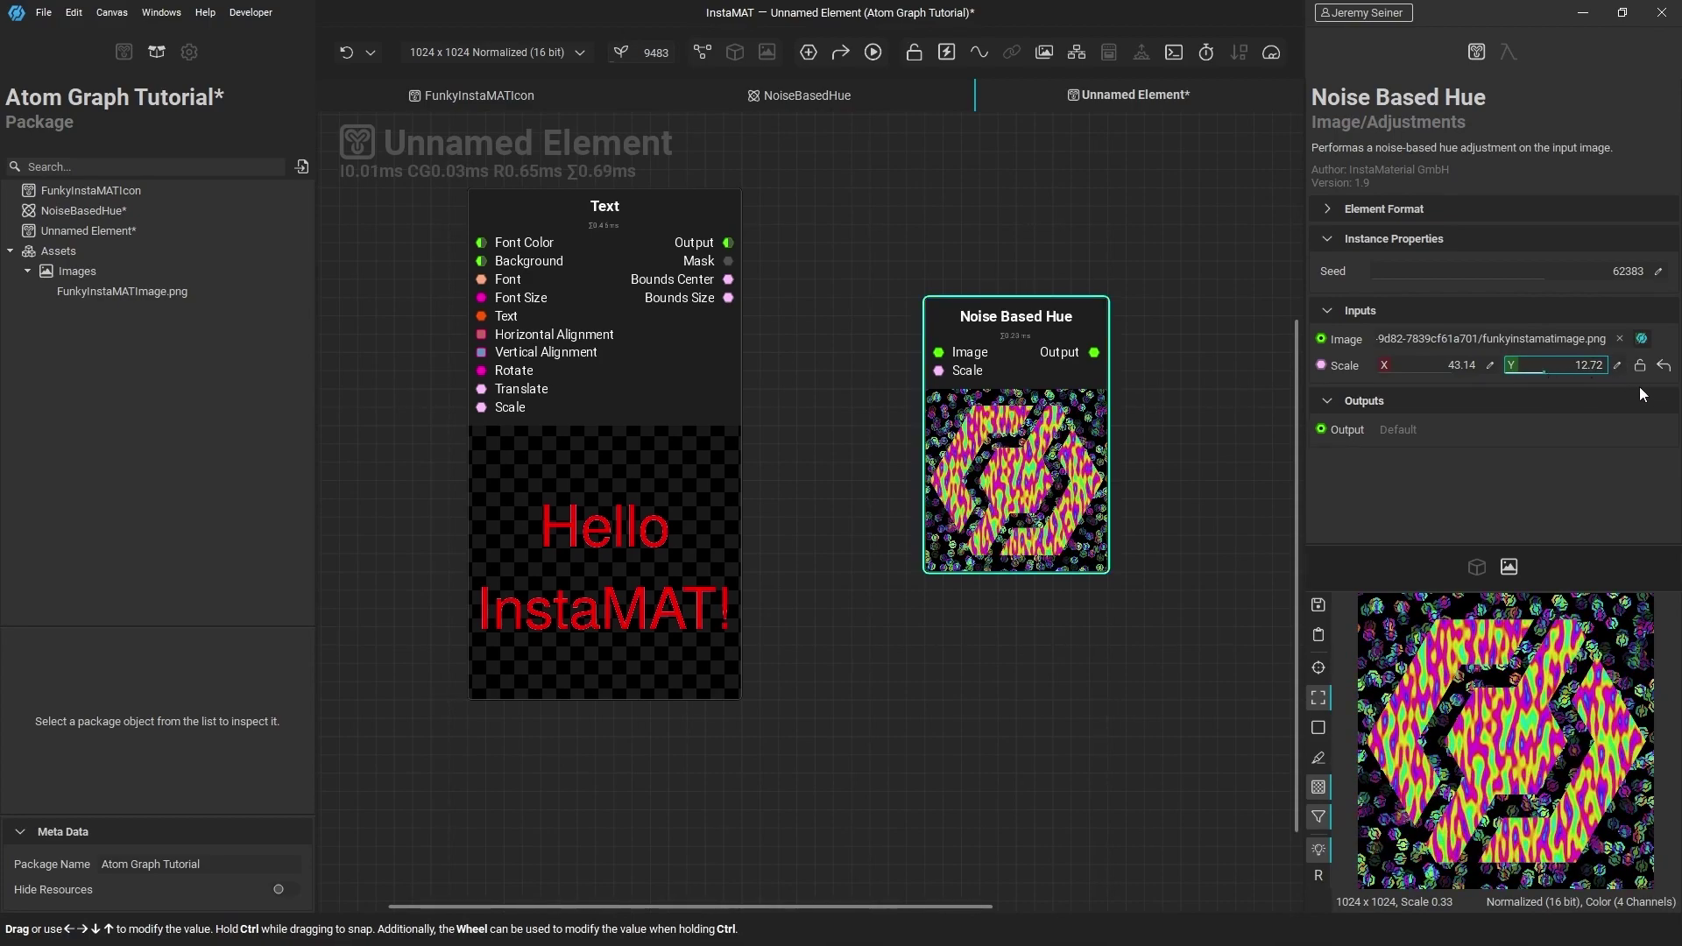
{"action": "left_click", "coordinate": [1666, 368]}
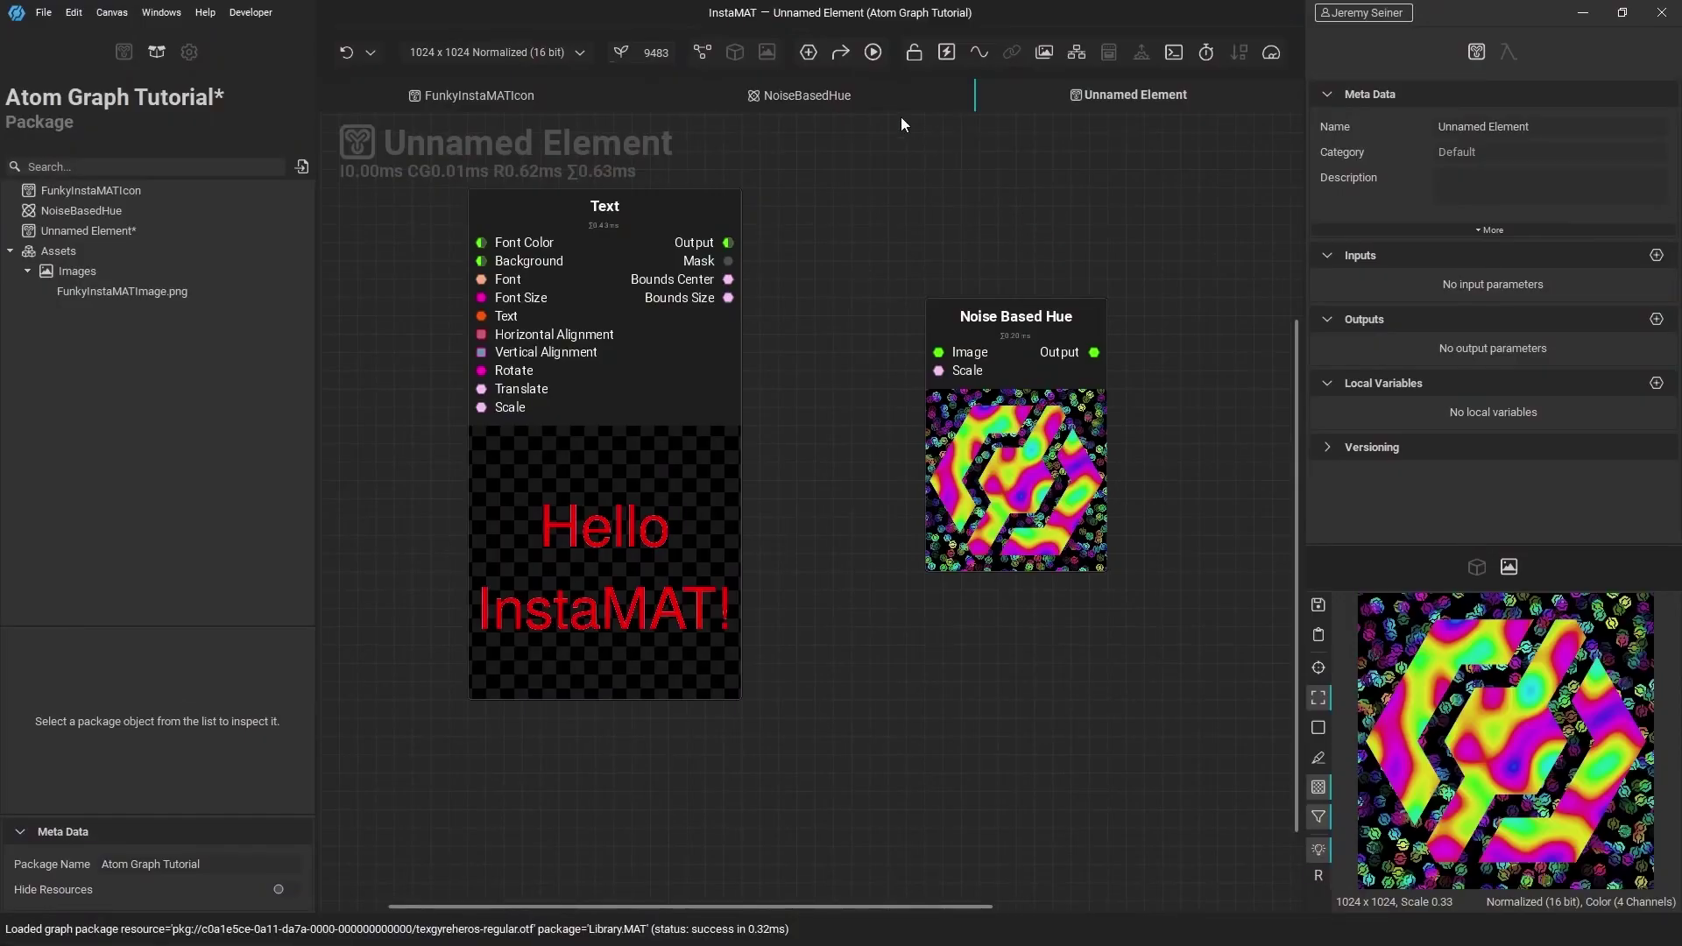
In the NoiseBasedHue graph, add a Cellular Noise 2D node below Perlin Noise 2D and set its Mode to Metaballs
{"action": "left_click", "coordinate": [841, 95]}
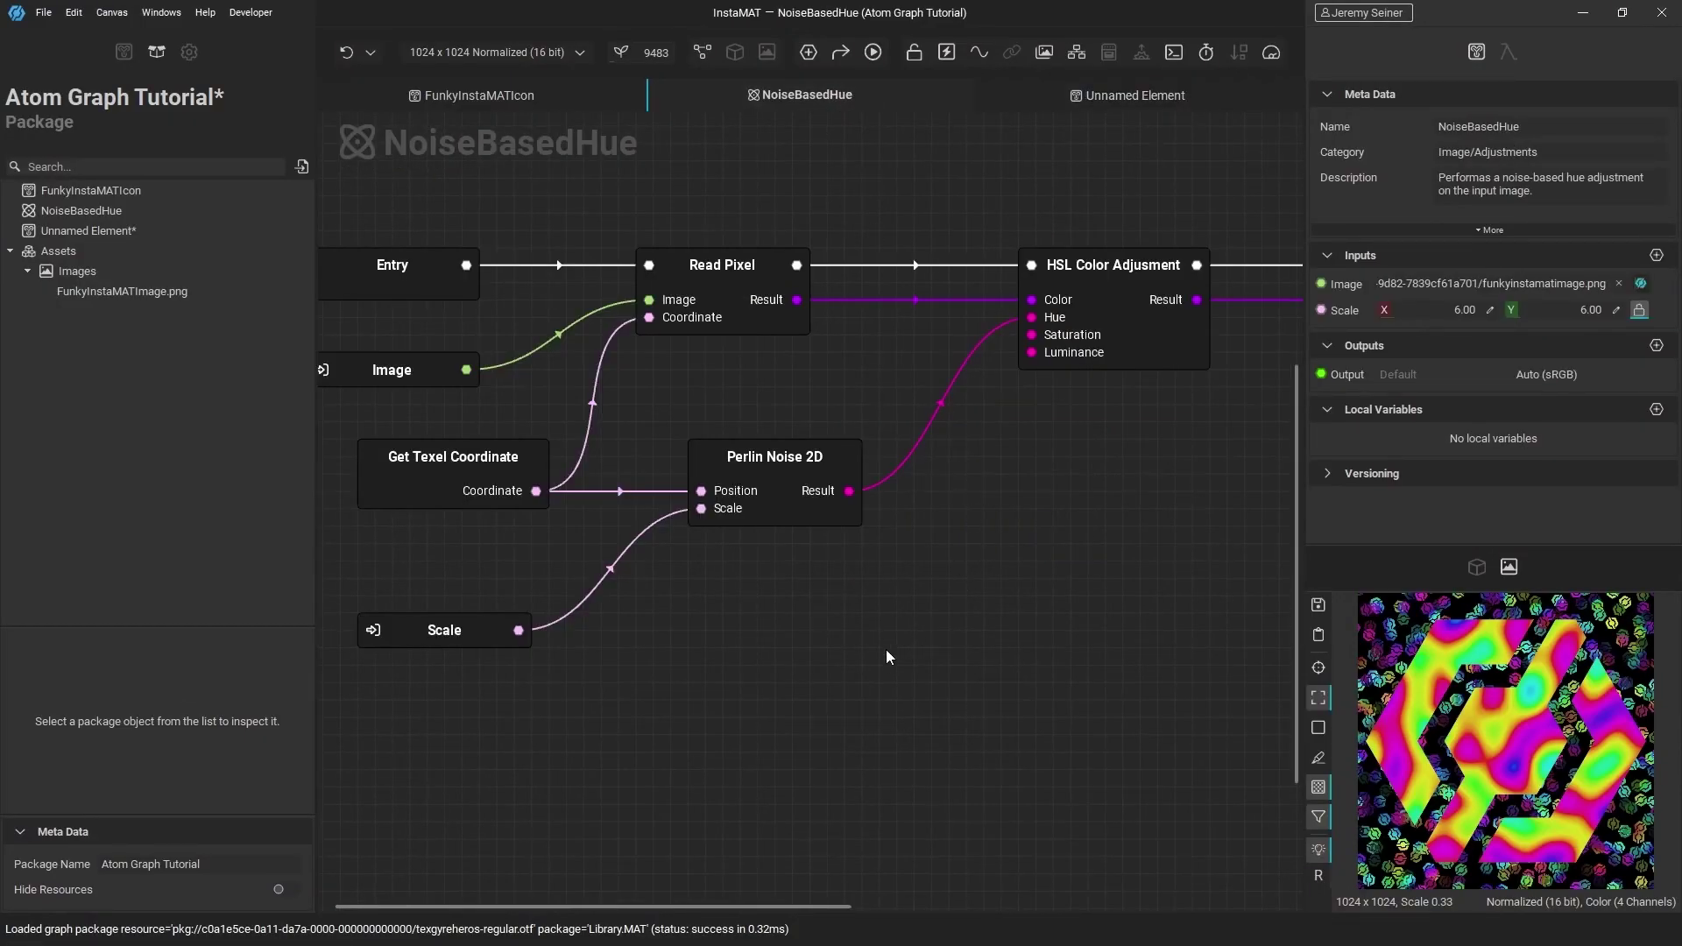
{"action": "scroll", "coordinate": [807, 659], "scroll_direction": "down", "scroll_amount": 3}
{"action": "scroll", "coordinate": [824, 648], "scroll_direction": "up", "scroll_amount": 1}
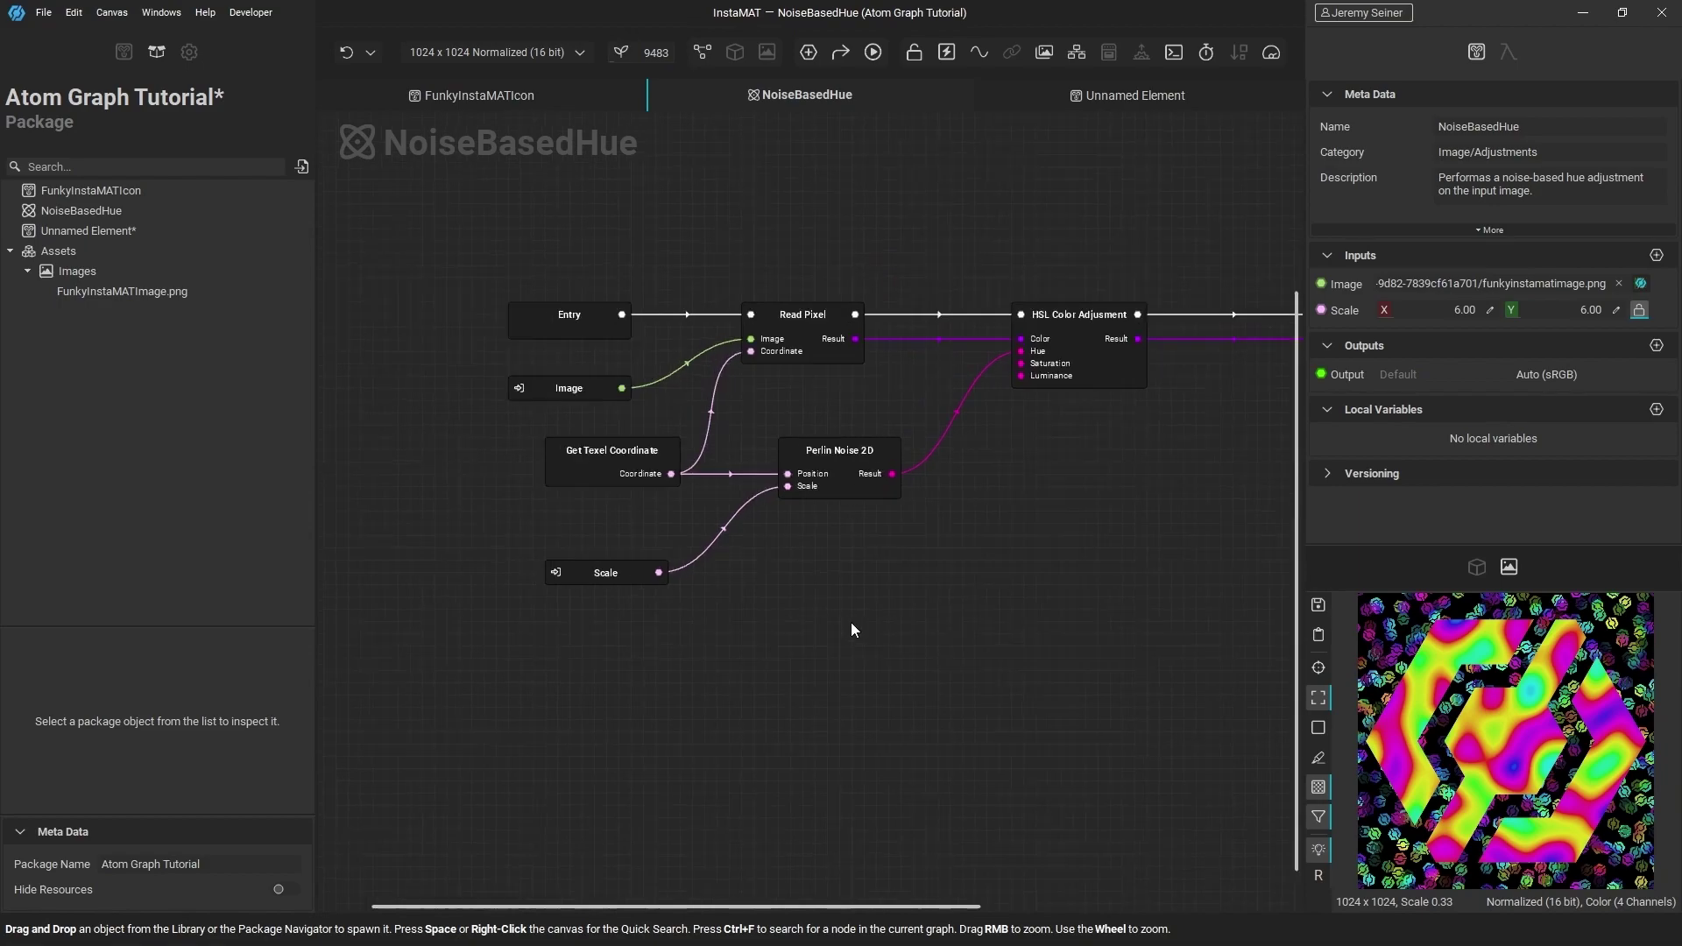
{"action": "right_click", "coordinate": [908, 600]}
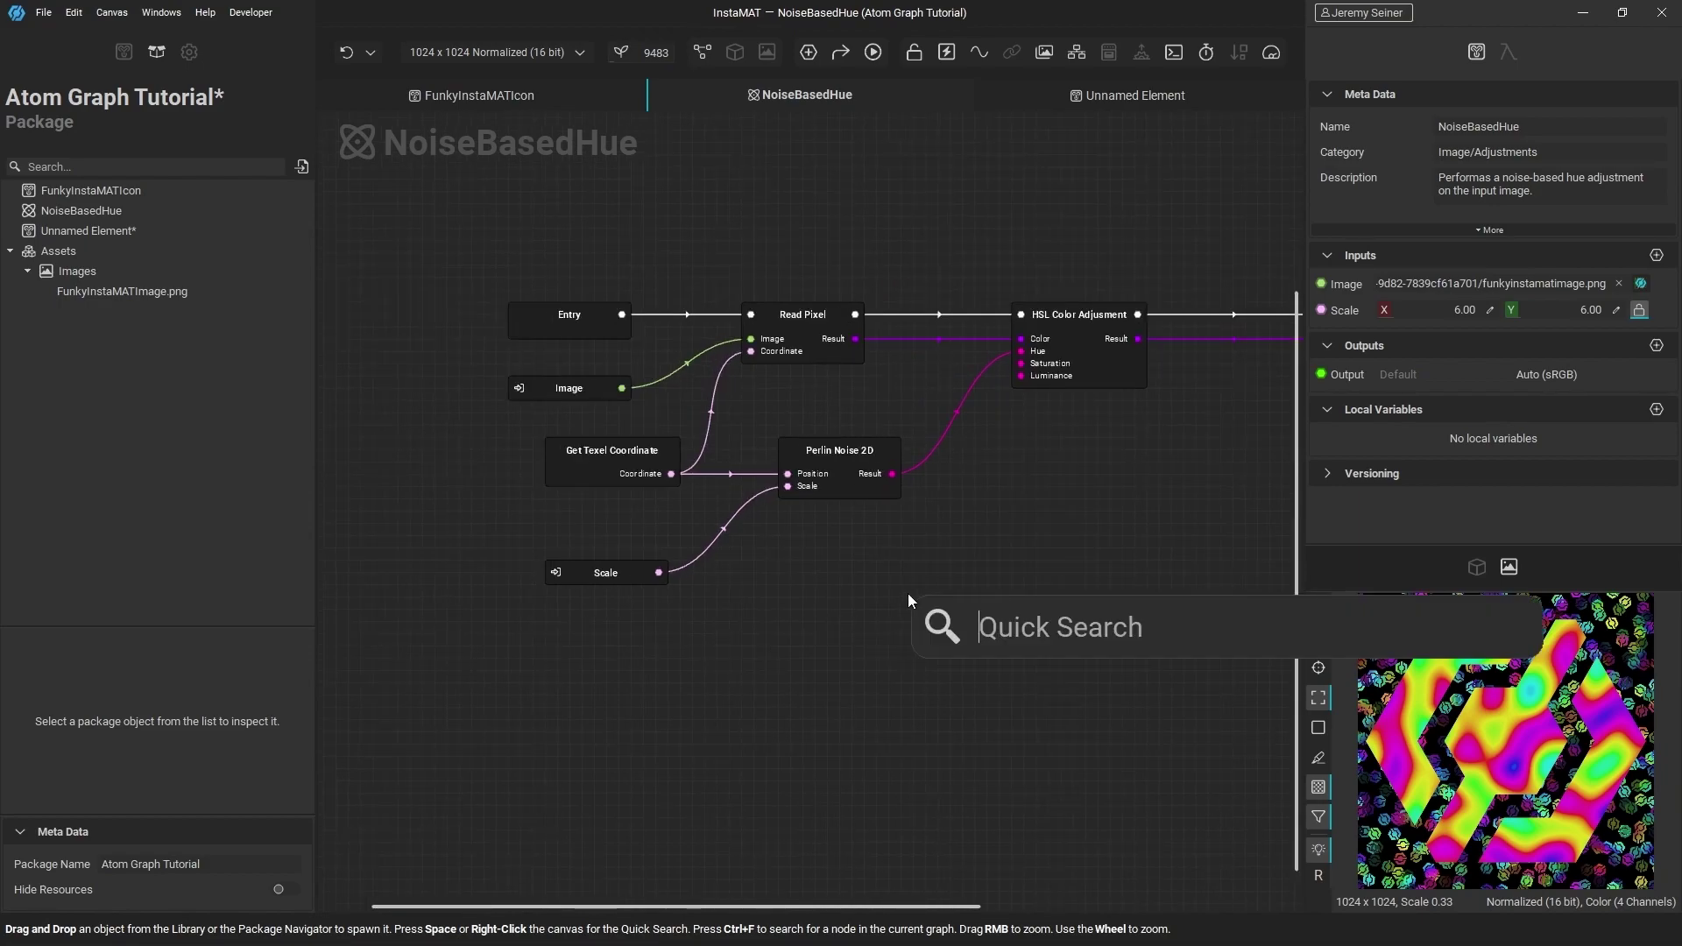
{"action": "type", "text": "cellu"}
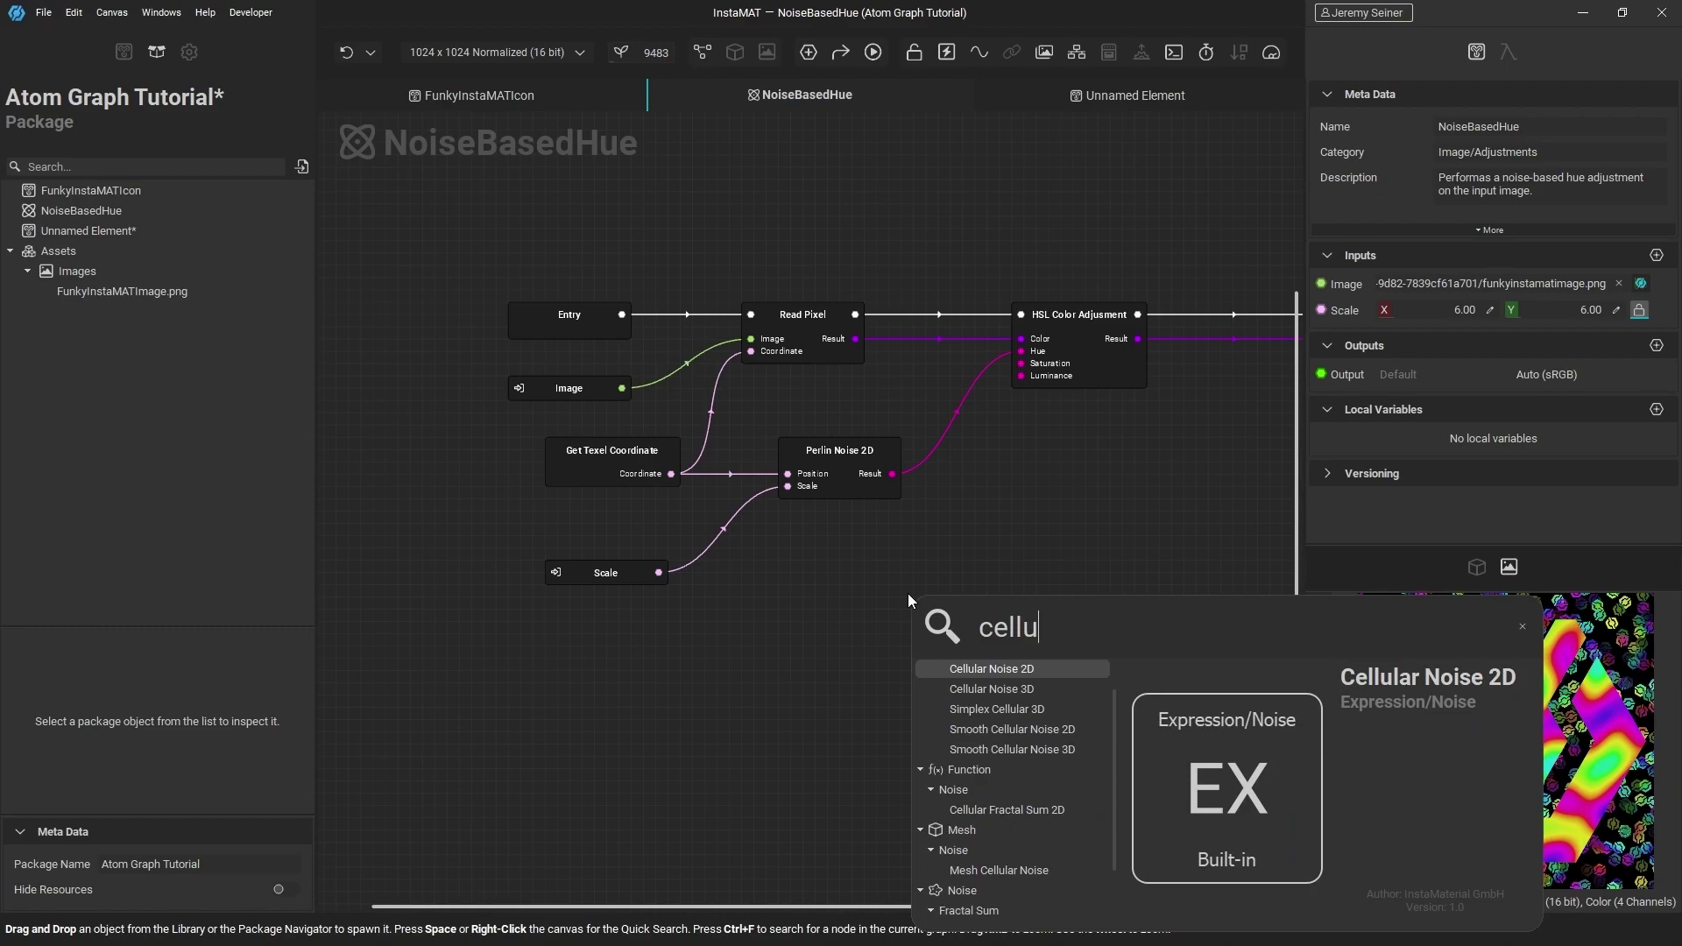
{"action": "key", "text": "Return"}
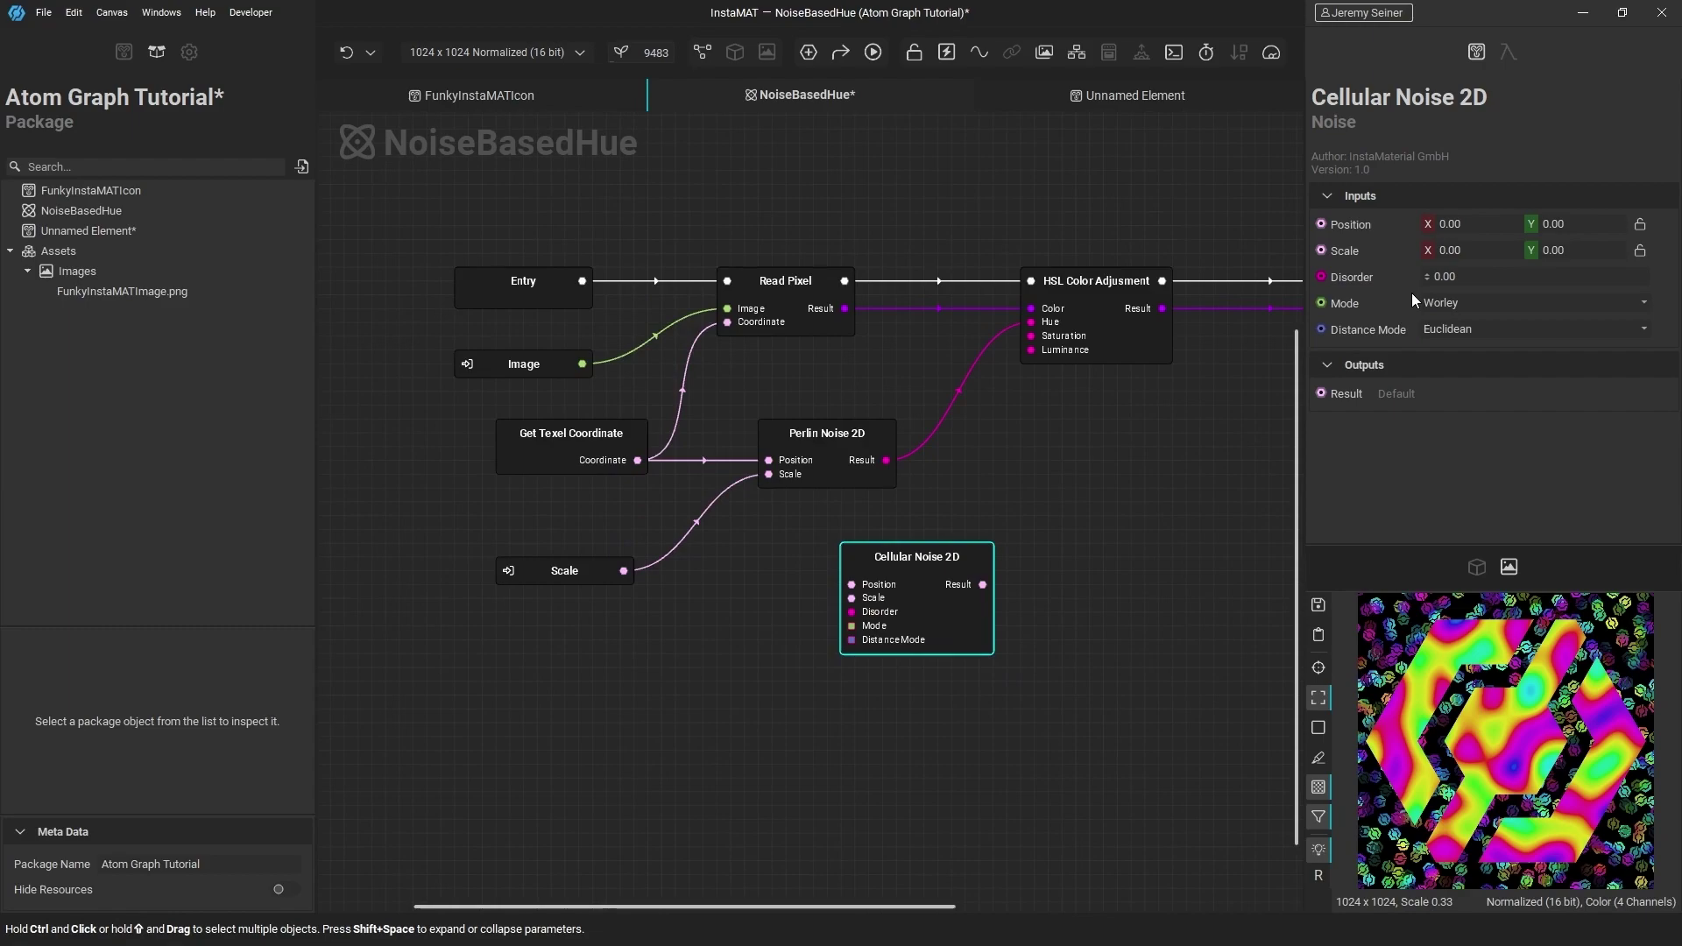
{"action": "left_click", "coordinate": [1470, 305]}
{"action": "left_click", "coordinate": [1466, 322]}
{"action": "scroll", "coordinate": [1119, 533], "scroll_direction": "down", "scroll_amount": 1}
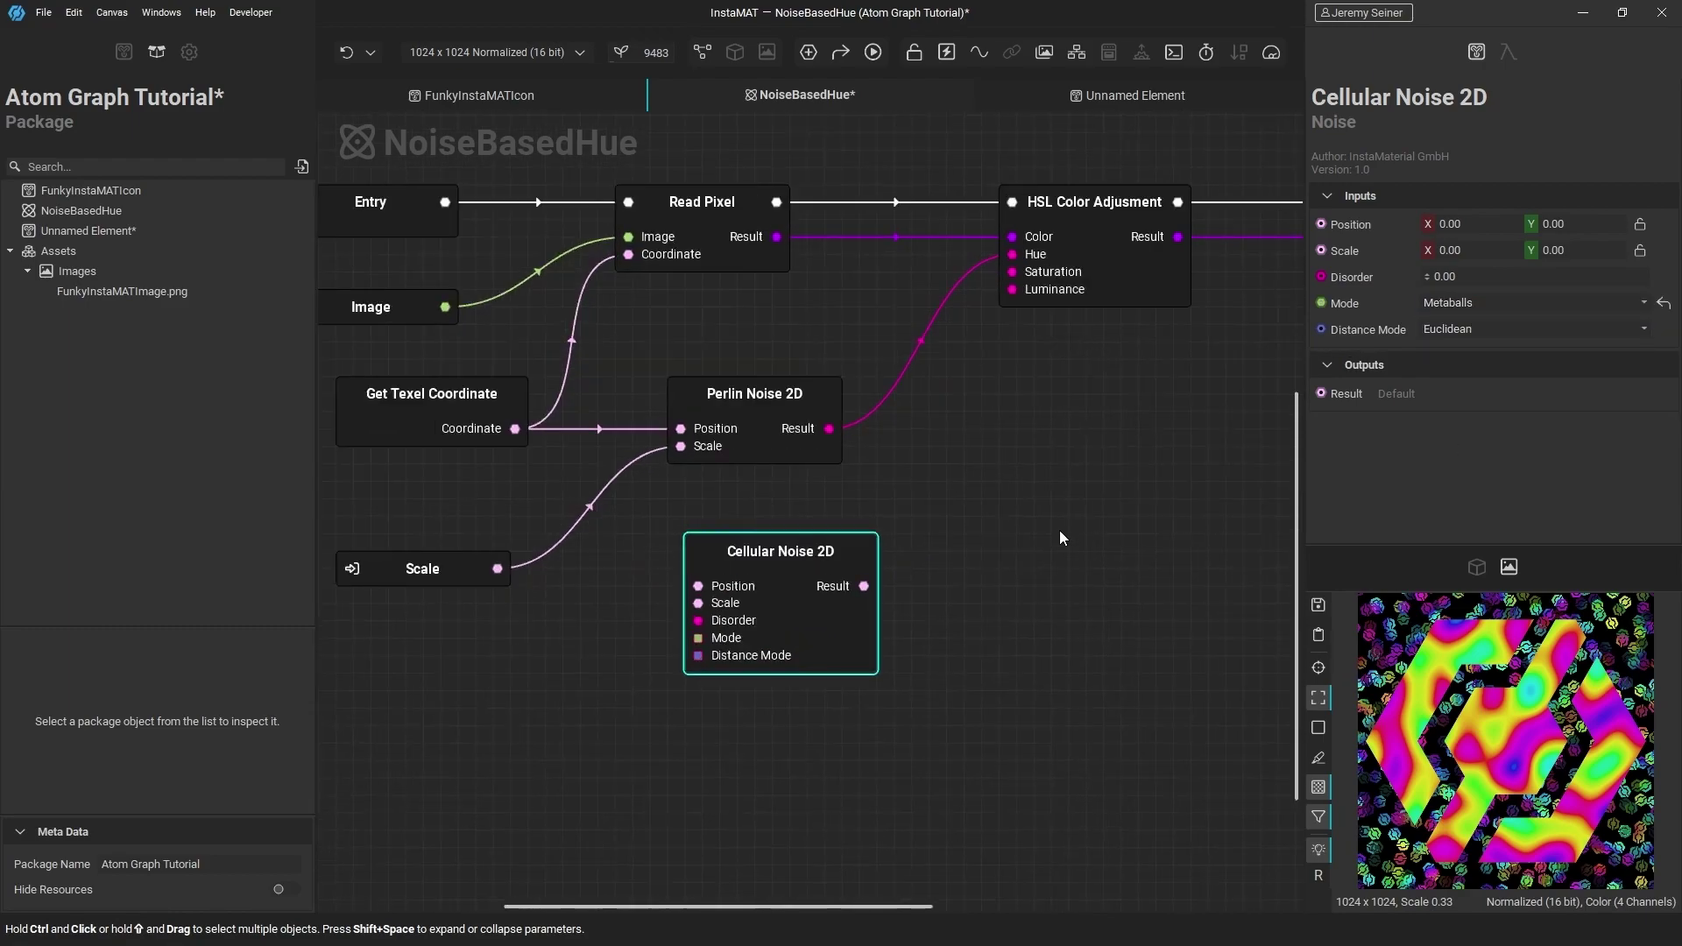
Add a Get Vec2.x node on Cellular Noise 2D's Result and connect its X output to HSL Color Adjustment's Hue
{"action": "scroll", "coordinate": [1039, 512], "scroll_direction": "up", "scroll_amount": 3}
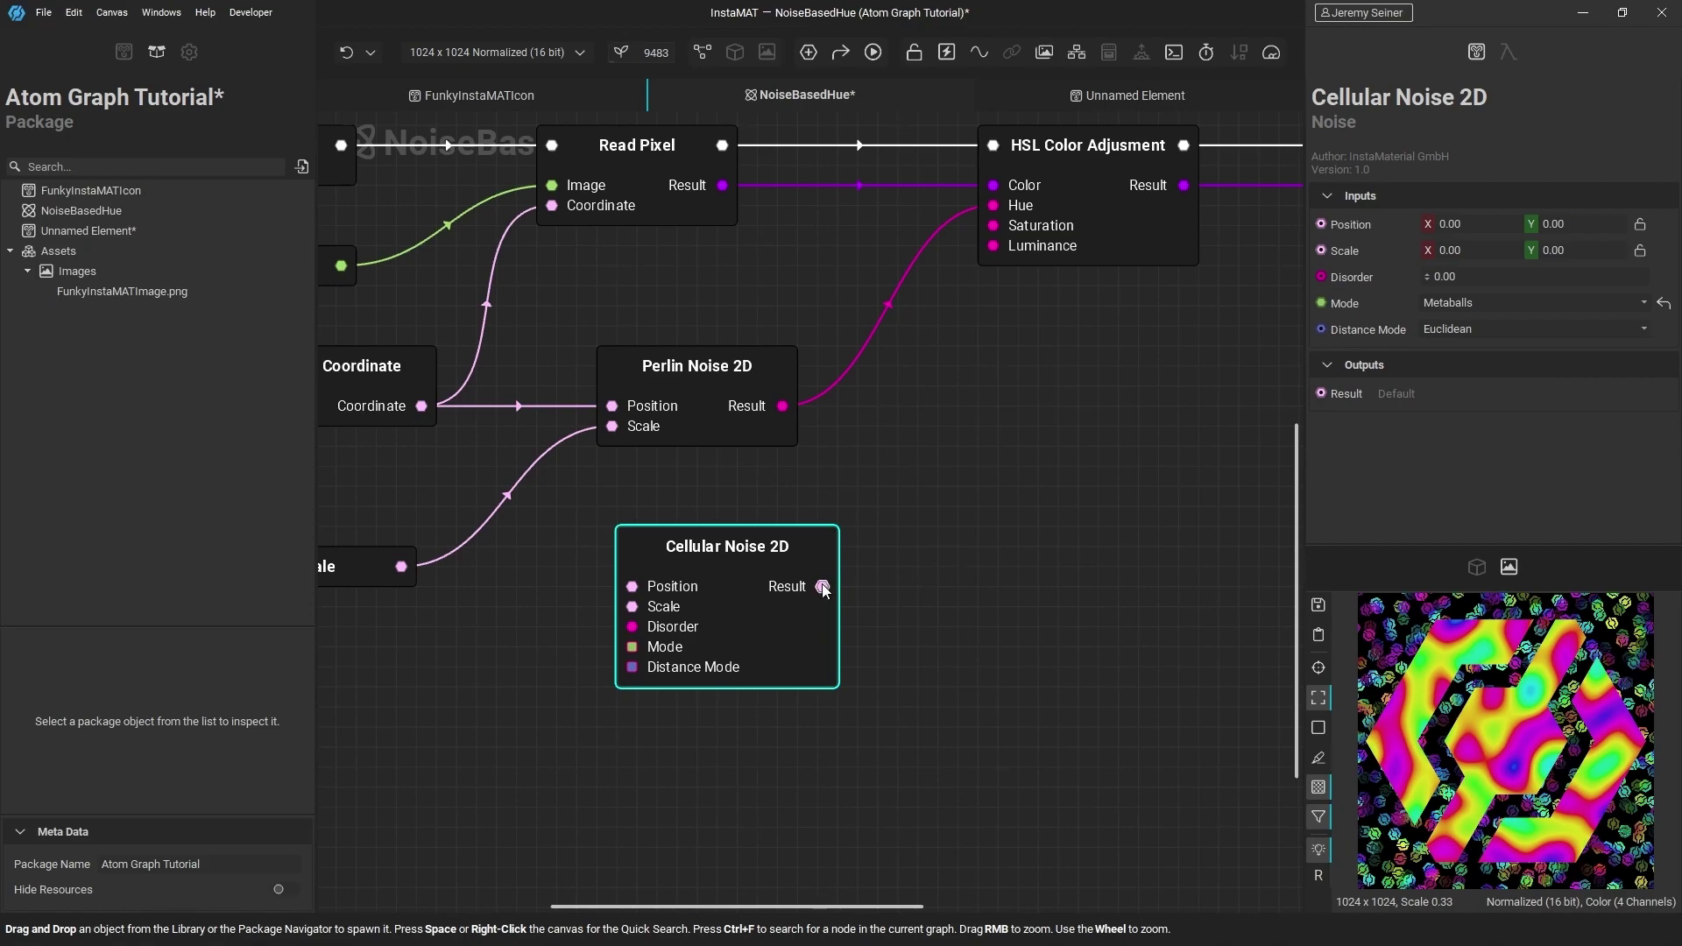
{"action": "left_click_drag", "start_coordinate": [899, 585], "coordinate": [943, 507]}
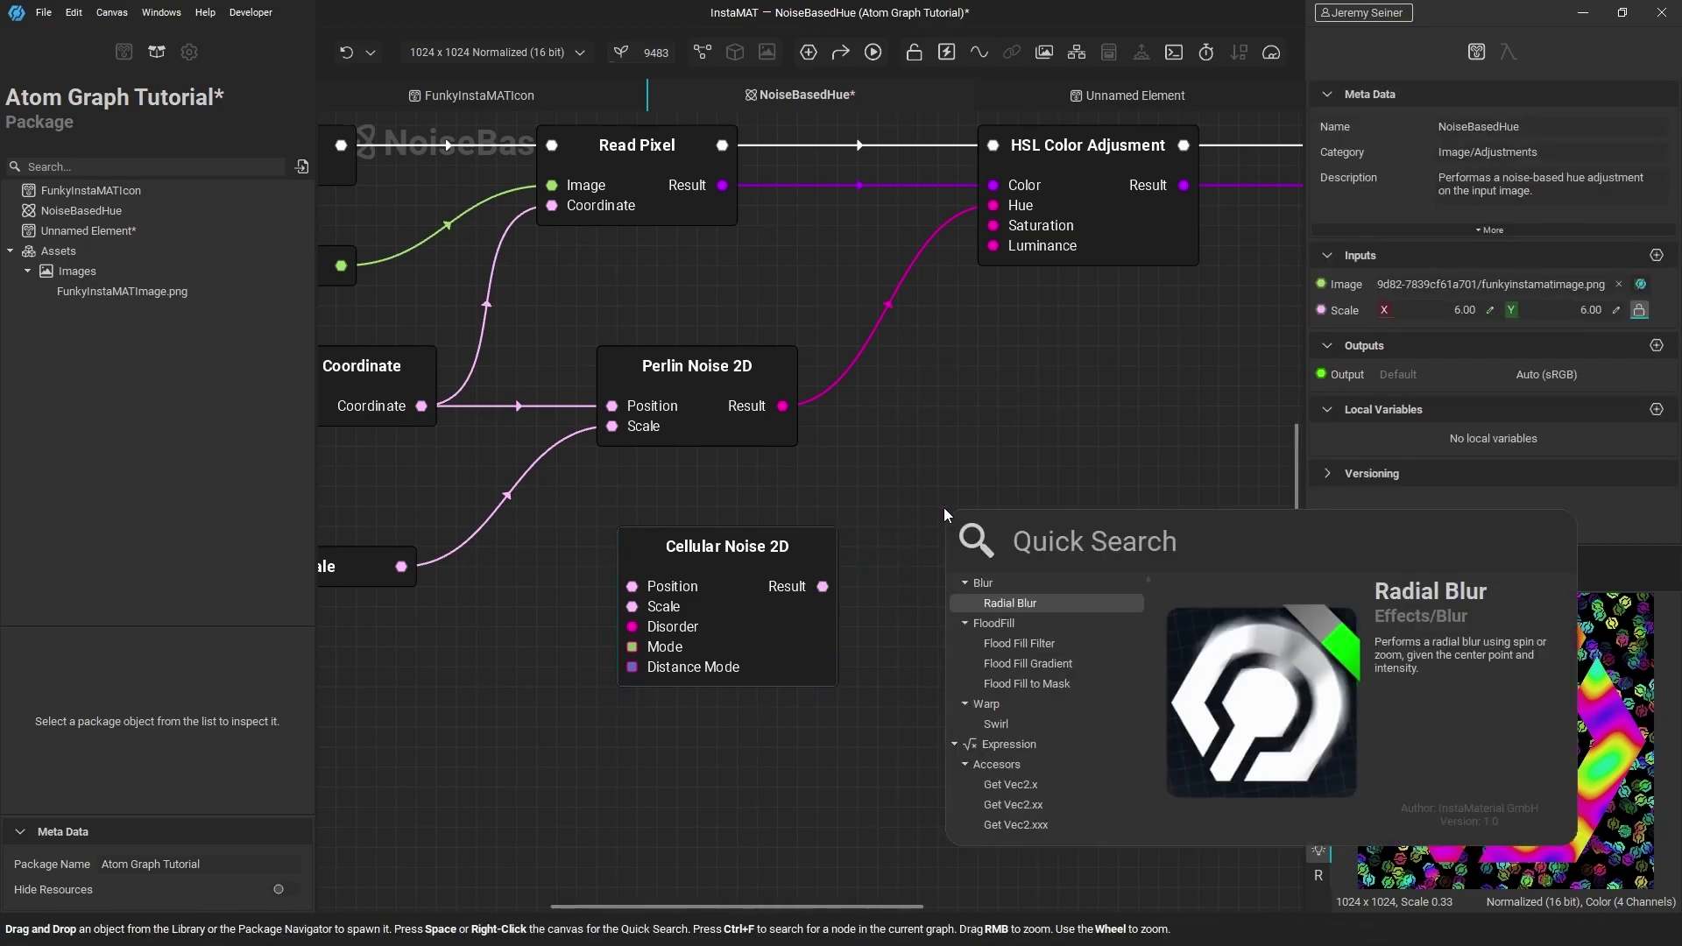
{"action": "type", "text": ".x"}
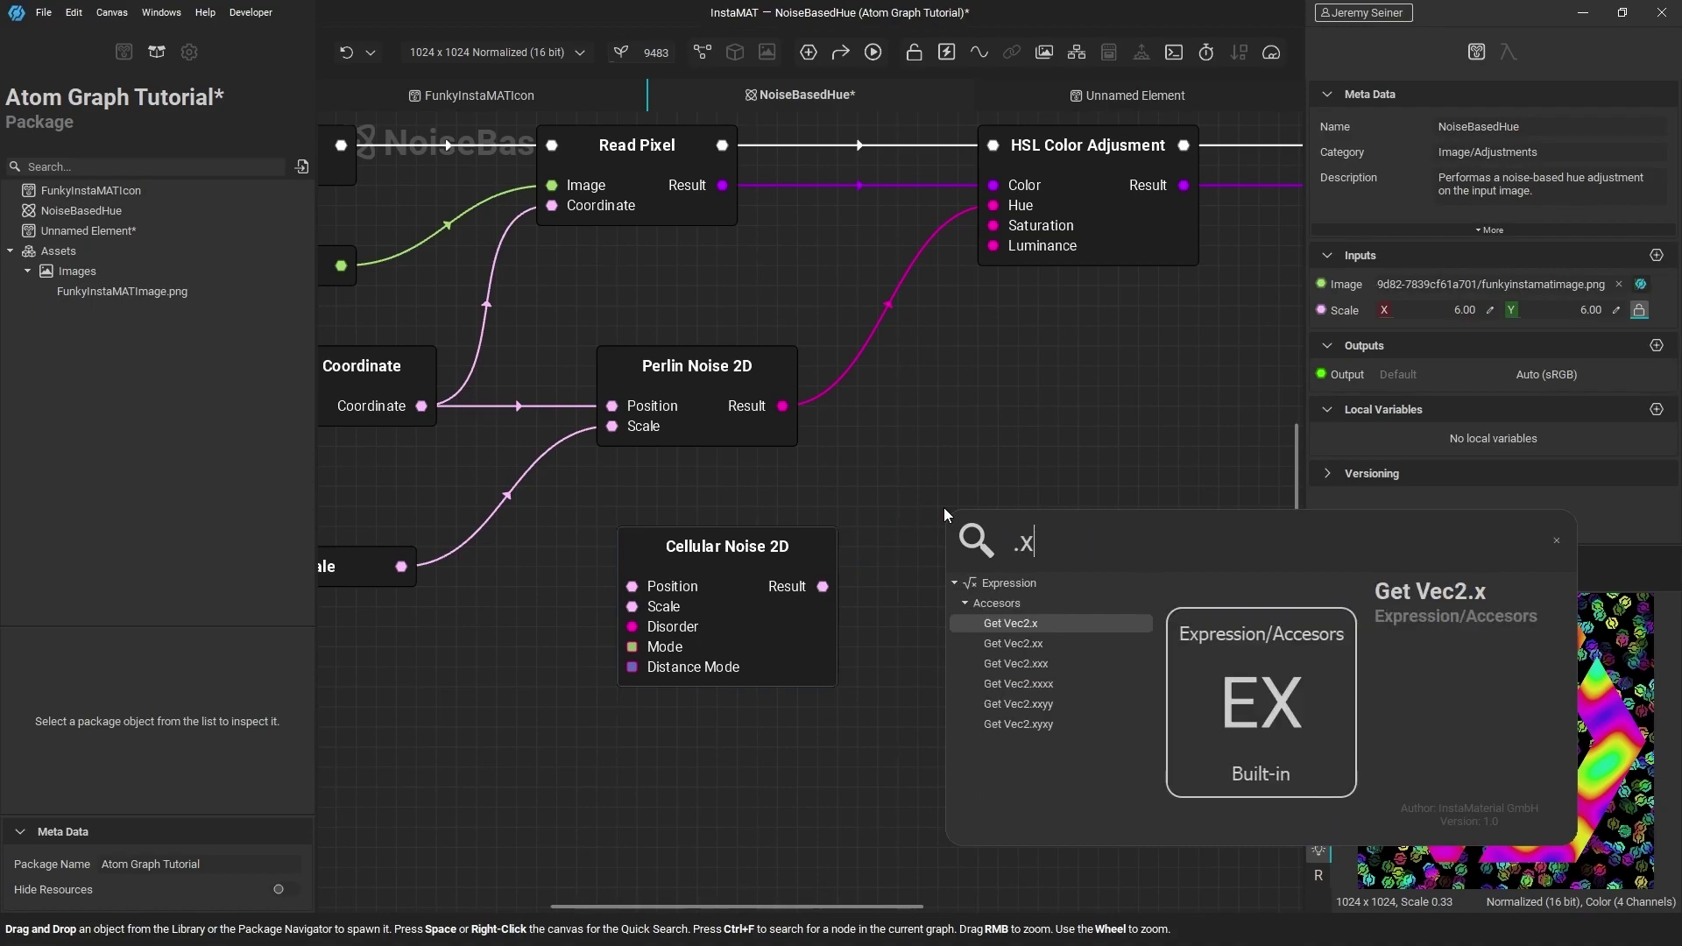
{"action": "left_click", "coordinate": [1038, 627]}
{"action": "left_click_drag", "start_coordinate": [1038, 627], "coordinate": [735, 768]}
{"action": "left_click", "coordinate": [896, 571]}
{"action": "left_click_drag", "start_coordinate": [824, 708], "coordinate": [992, 205]}
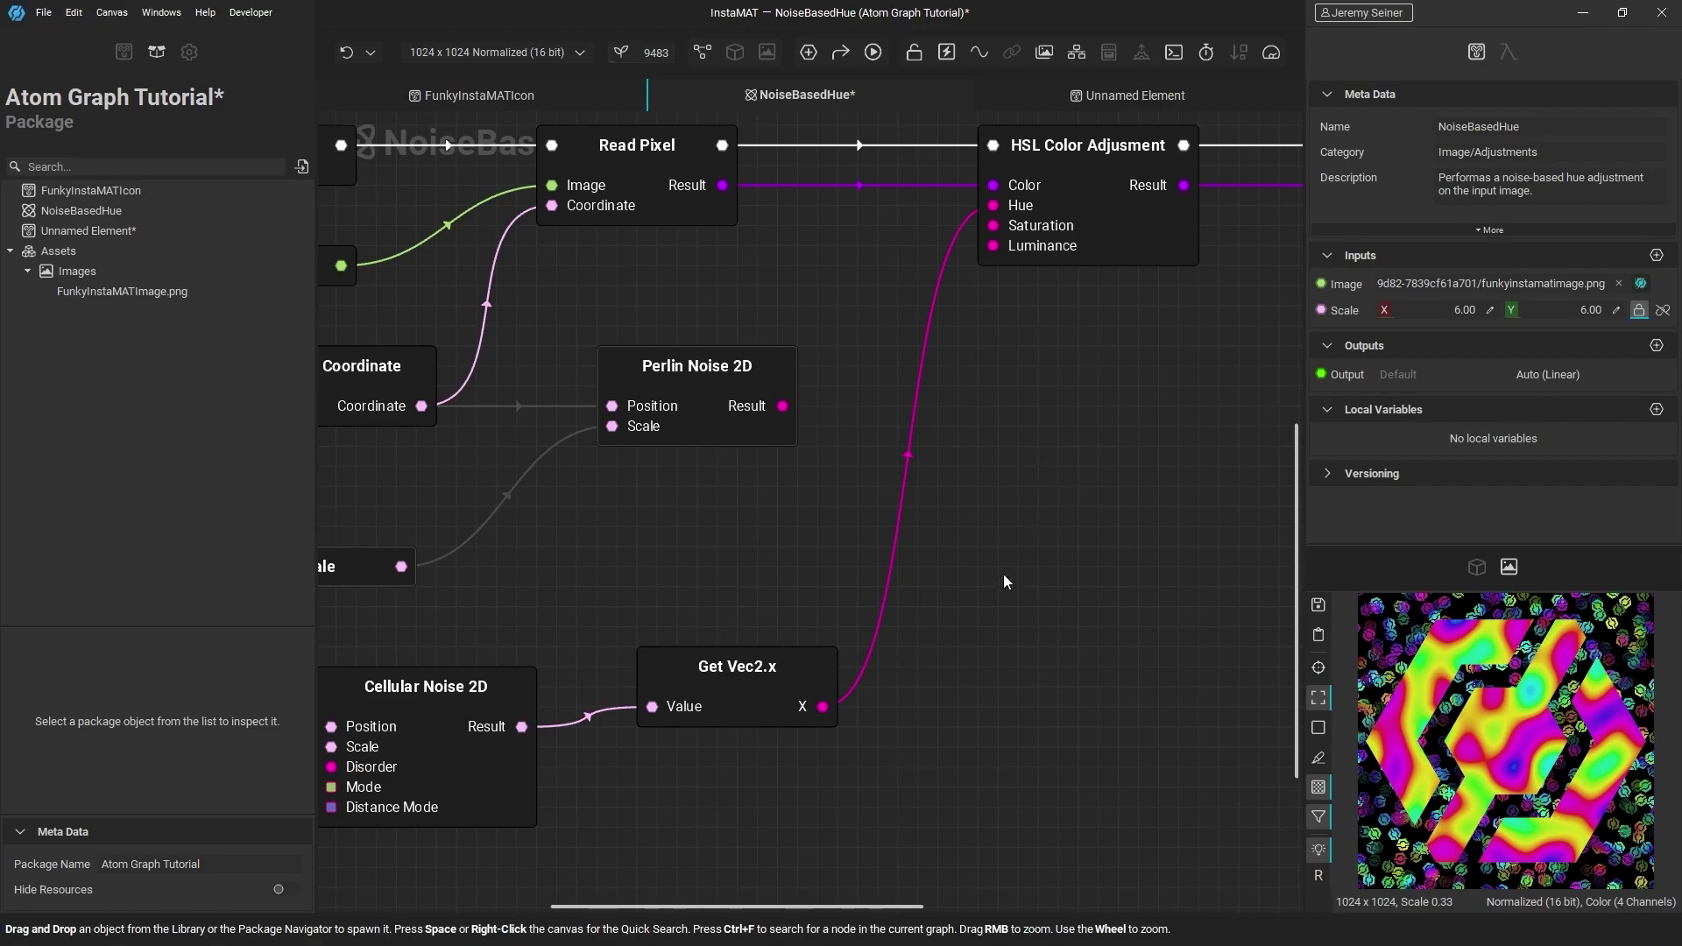
Connect Get Texel Coordinate to Cellular Noise 2D's Position and the Scale input to its Scale, shifting both source nodes clear of the new node
{"action": "middle_click_drag", "start_coordinate": [569, 812], "coordinate": [906, 748]}
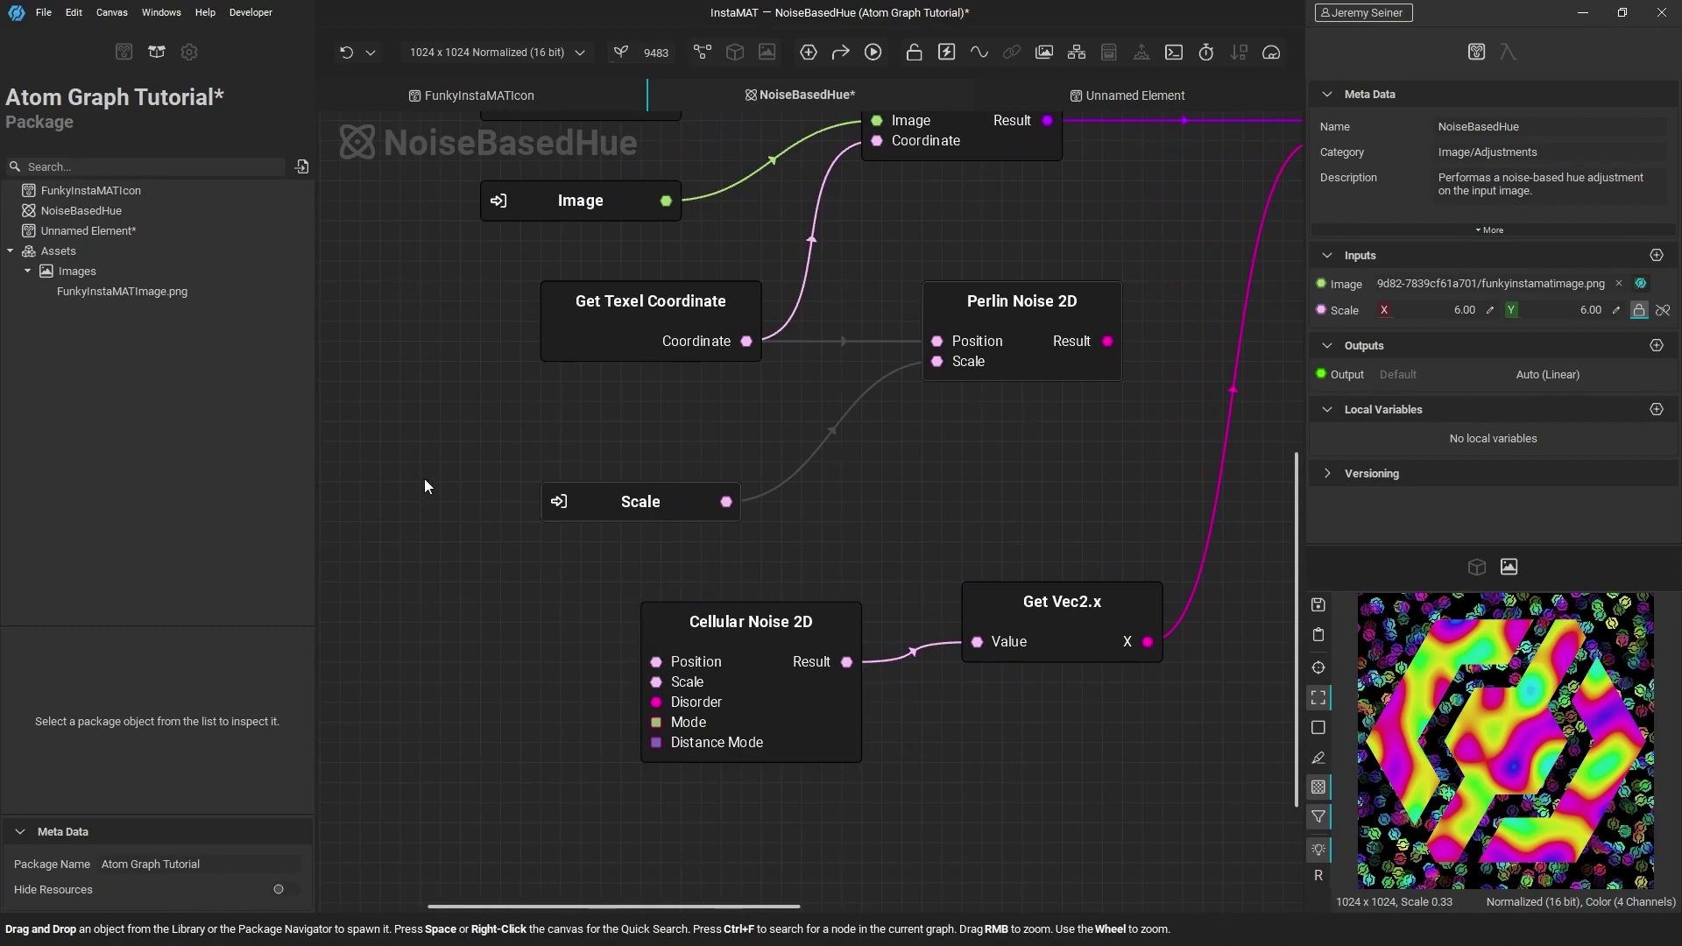
{"action": "left_click_drag", "start_coordinate": [623, 330], "coordinate": [523, 330]}
{"action": "left_click_drag", "start_coordinate": [645, 506], "coordinate": [521, 462]}
{"action": "left_click_drag", "start_coordinate": [645, 340], "coordinate": [722, 642]}
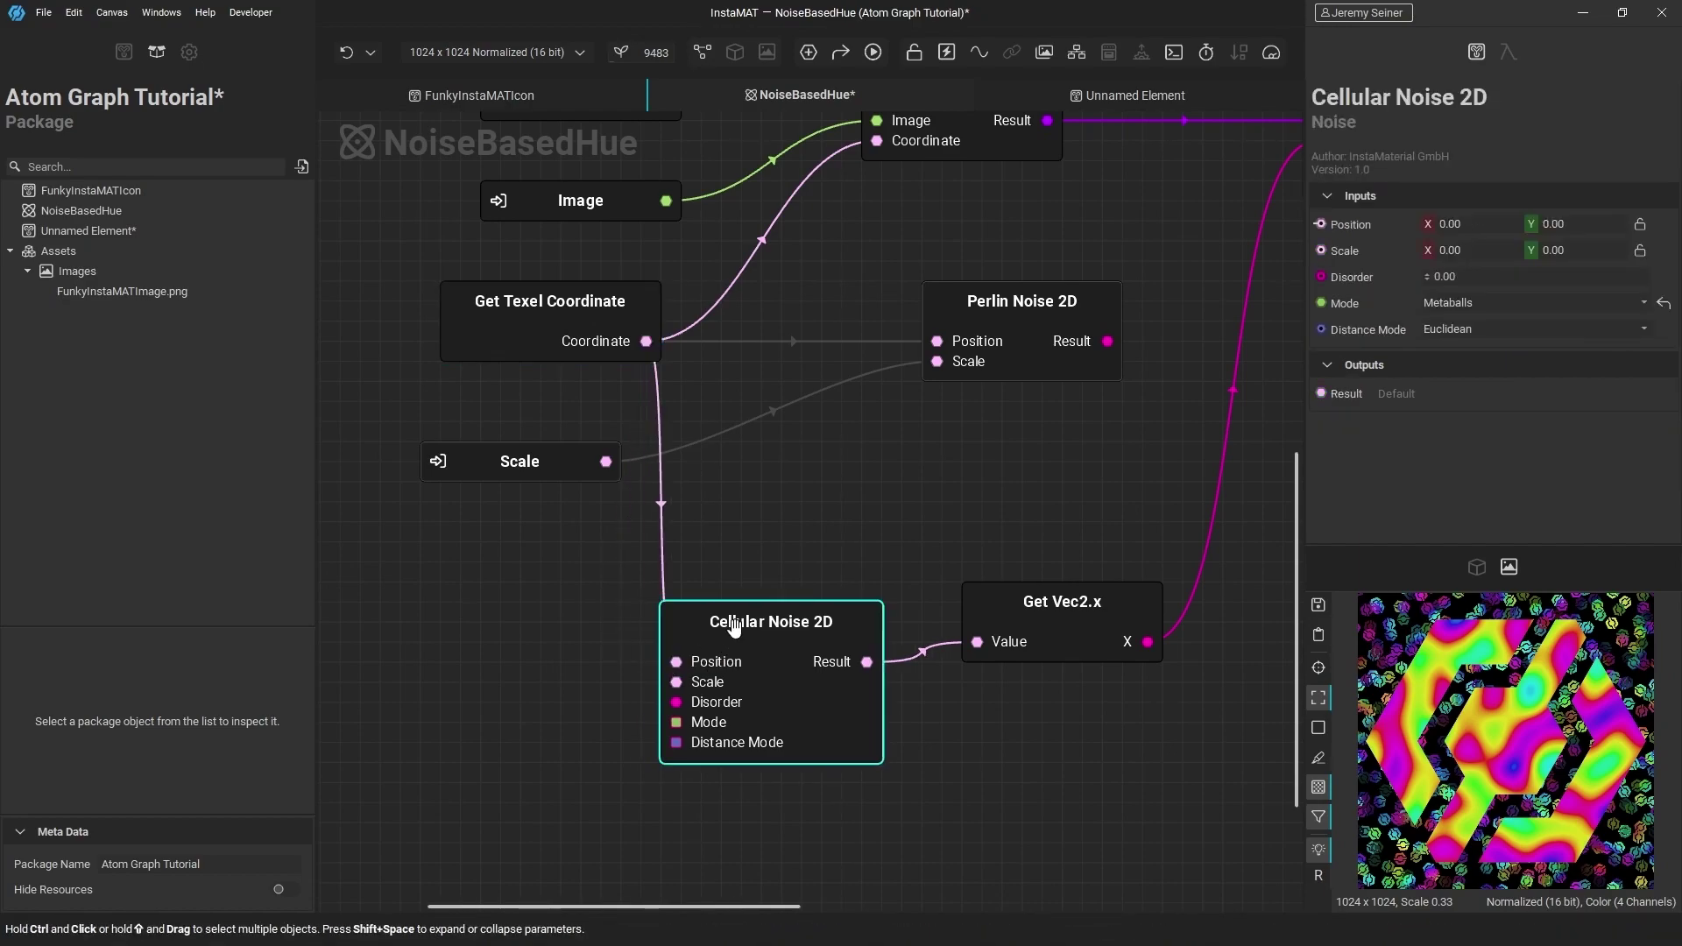
{"action": "left_click_drag", "start_coordinate": [606, 461], "coordinate": [663, 686]}
Show the Set Output node's Output image in the image viewer
{"action": "key", "text": "f"}
{"action": "mouse_move", "coordinate": [1048, 550]}
{"action": "middle_mouse_down"}
{"action": "mouse_move", "coordinate": [901, 619]}
{"action": "mouse_move", "coordinate": [1027, 549]}
{"action": "middle_mouse_up"}
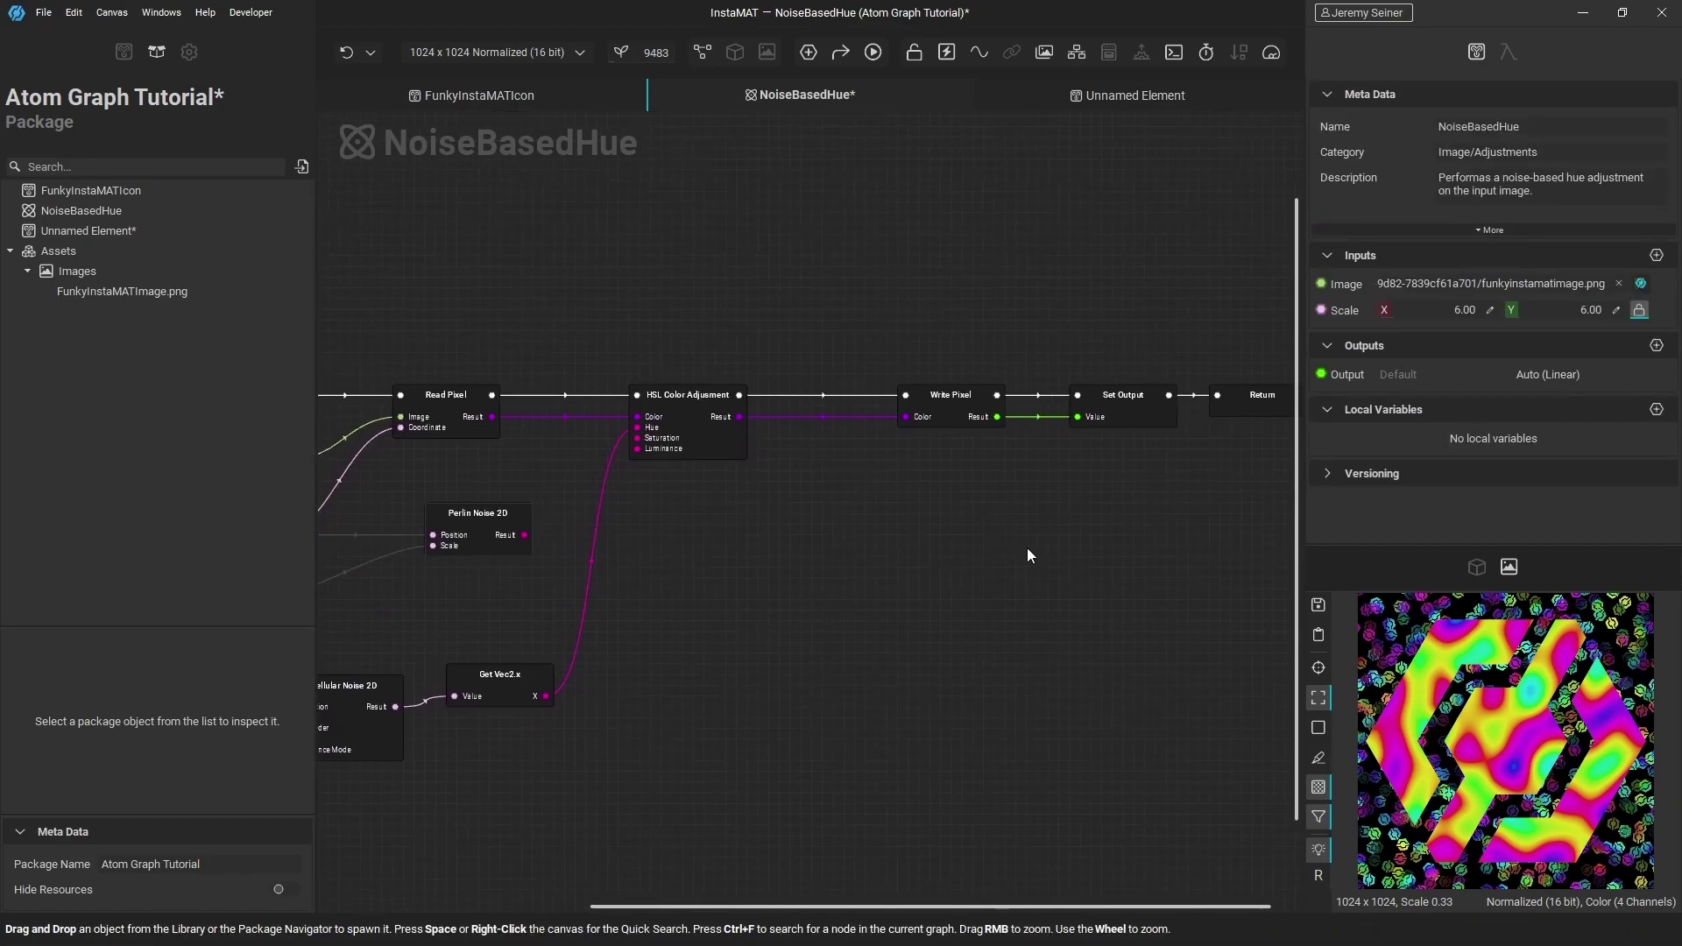
{"action": "right_click", "coordinate": [1132, 415]}
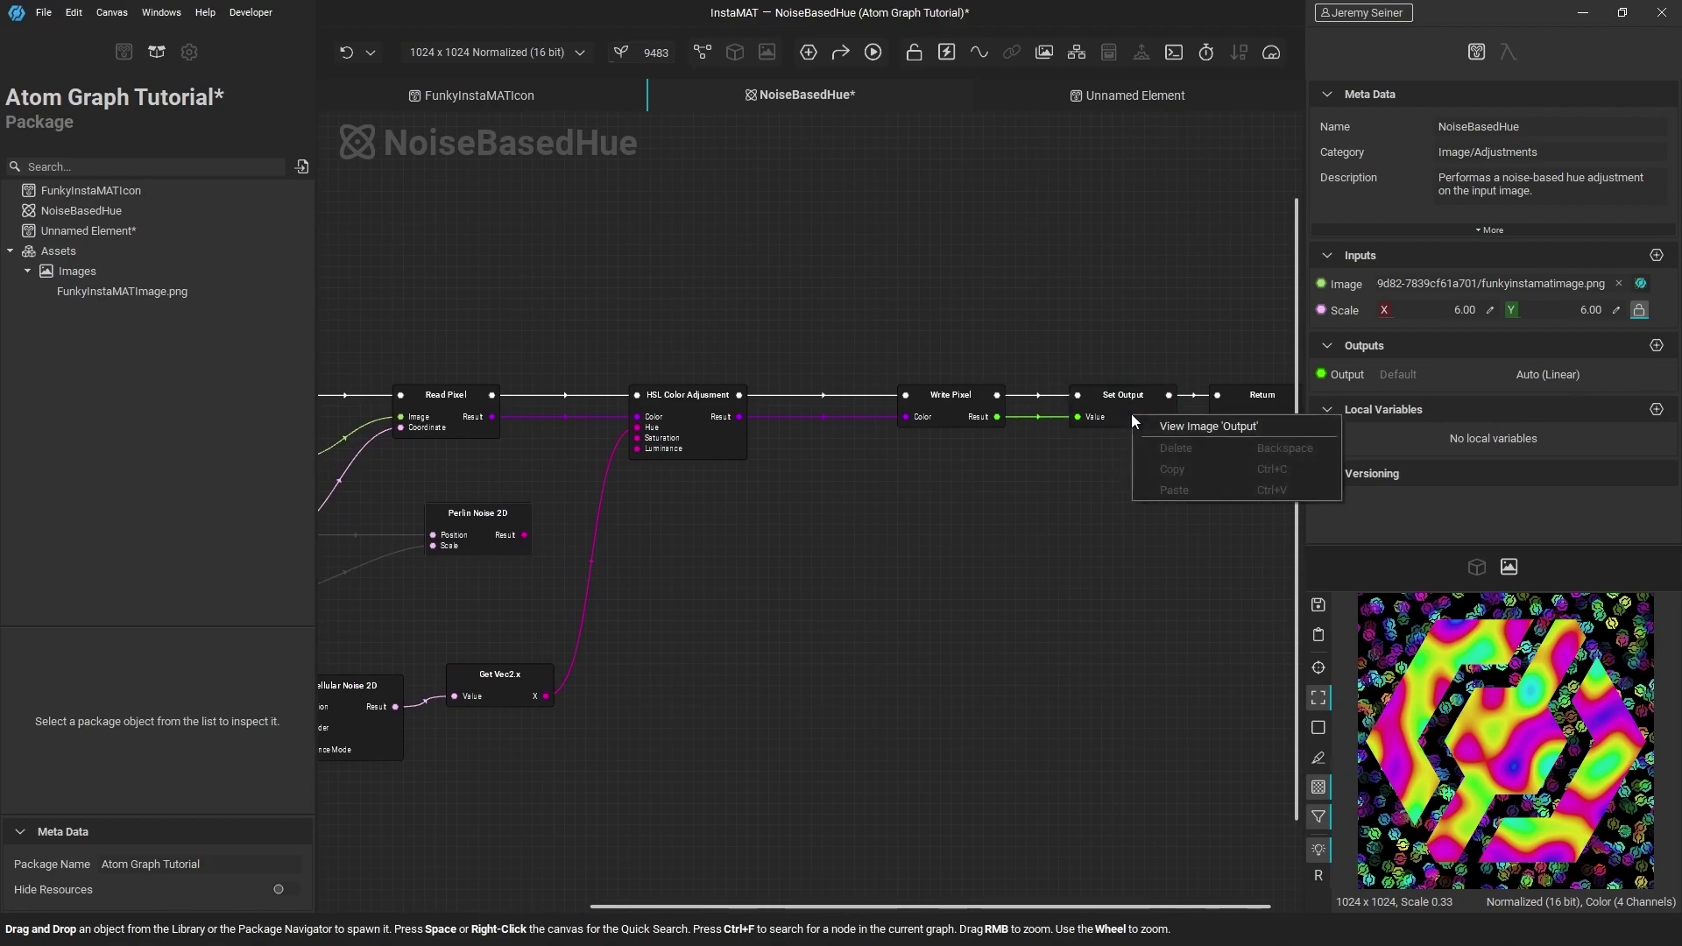
{"action": "left_click", "coordinate": [1179, 428]}
Raise the Cellular Noise 2D node's Disorder to 0.20
{"action": "middle_click_drag", "start_coordinate": [758, 719], "coordinate": [1019, 657]}
{"action": "scroll", "coordinate": [843, 686], "scroll_direction": "up", "scroll_amount": 3}
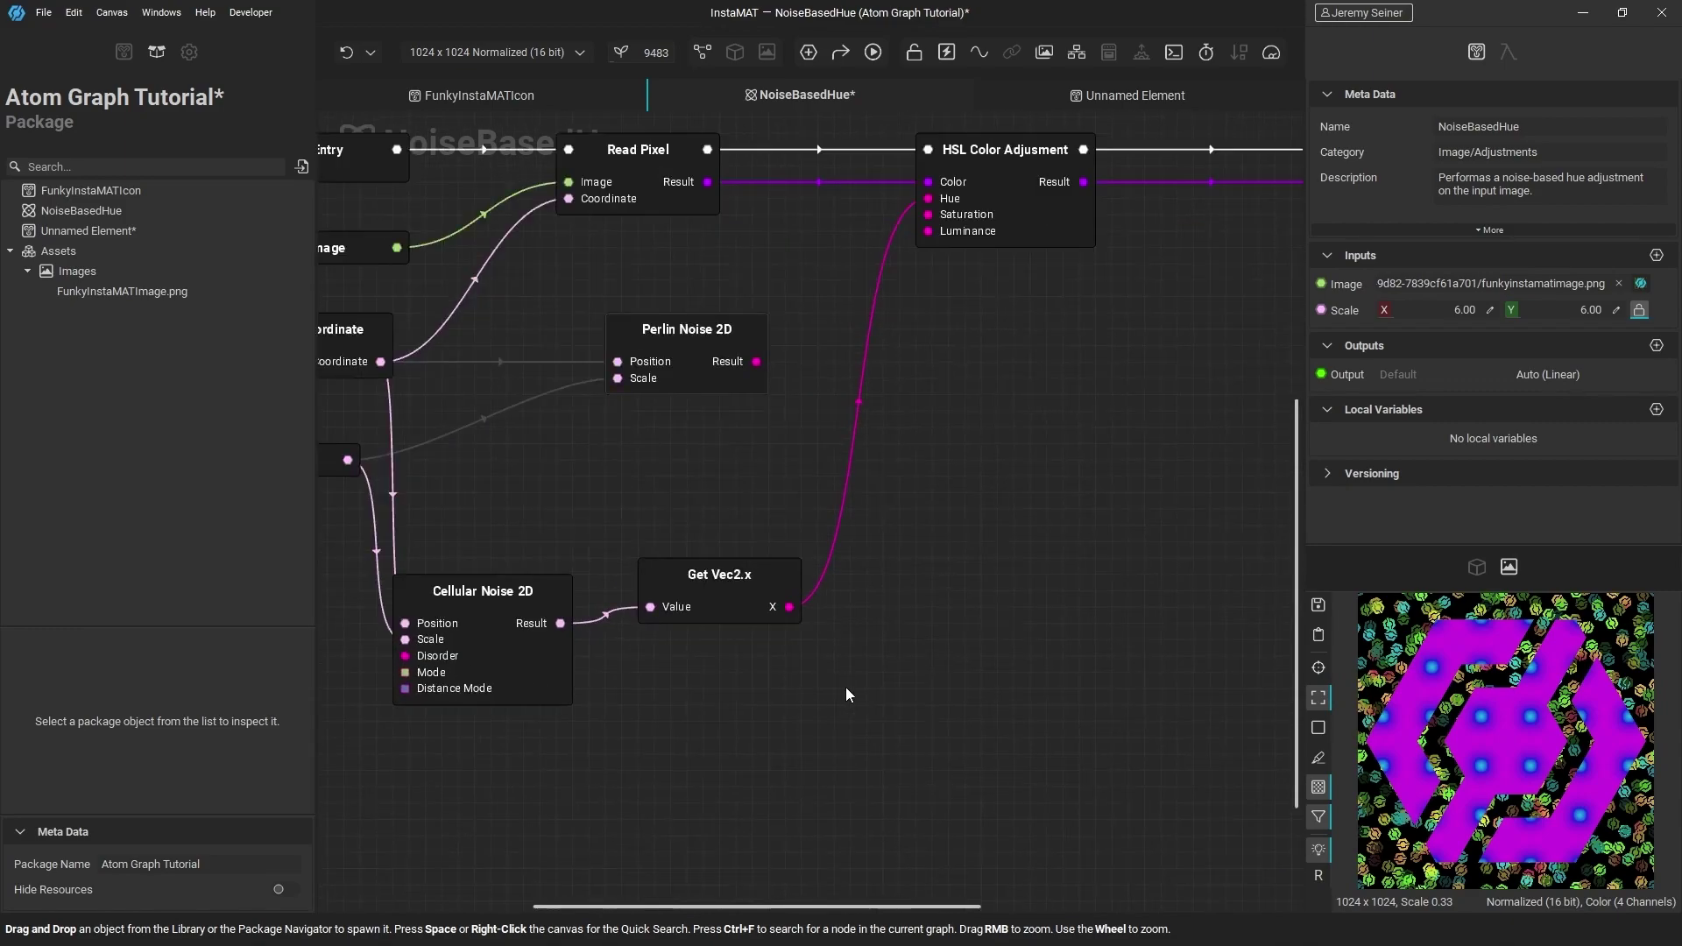
{"action": "middle_click_drag", "start_coordinate": [659, 745], "coordinate": [685, 743]}
{"action": "left_click", "coordinate": [560, 648]}
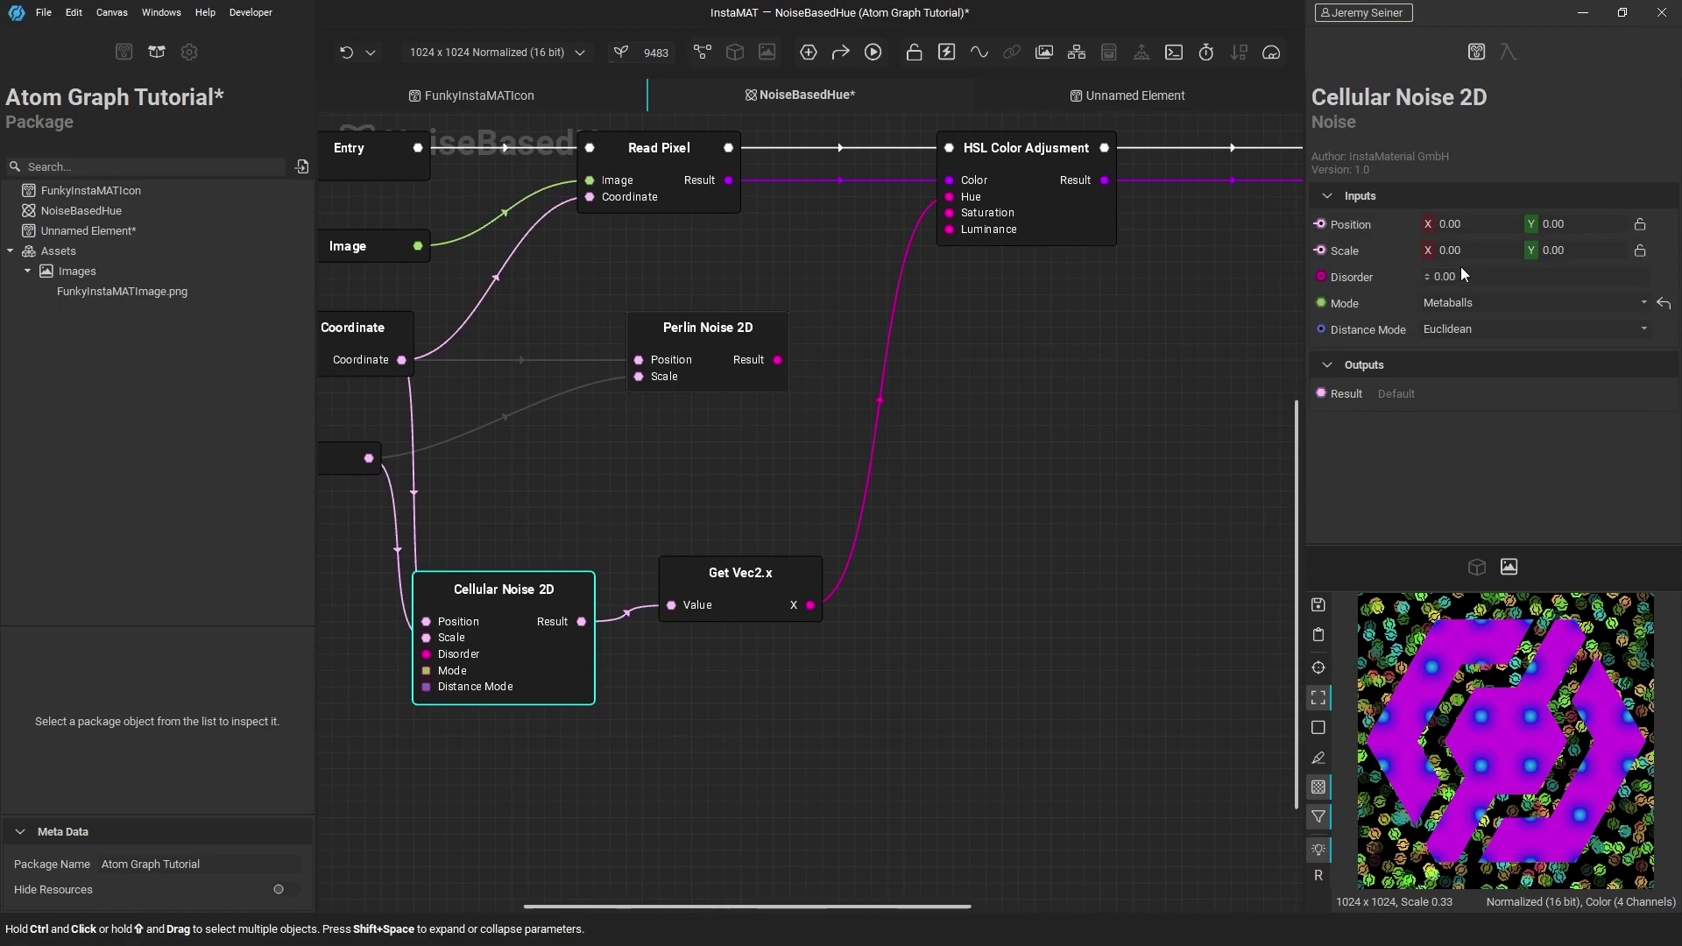
{"action": "left_click", "coordinate": [1426, 277]}
{"action": "scroll", "coordinate": [1426, 273], "scroll_direction": "up", "scroll_amount": 1}
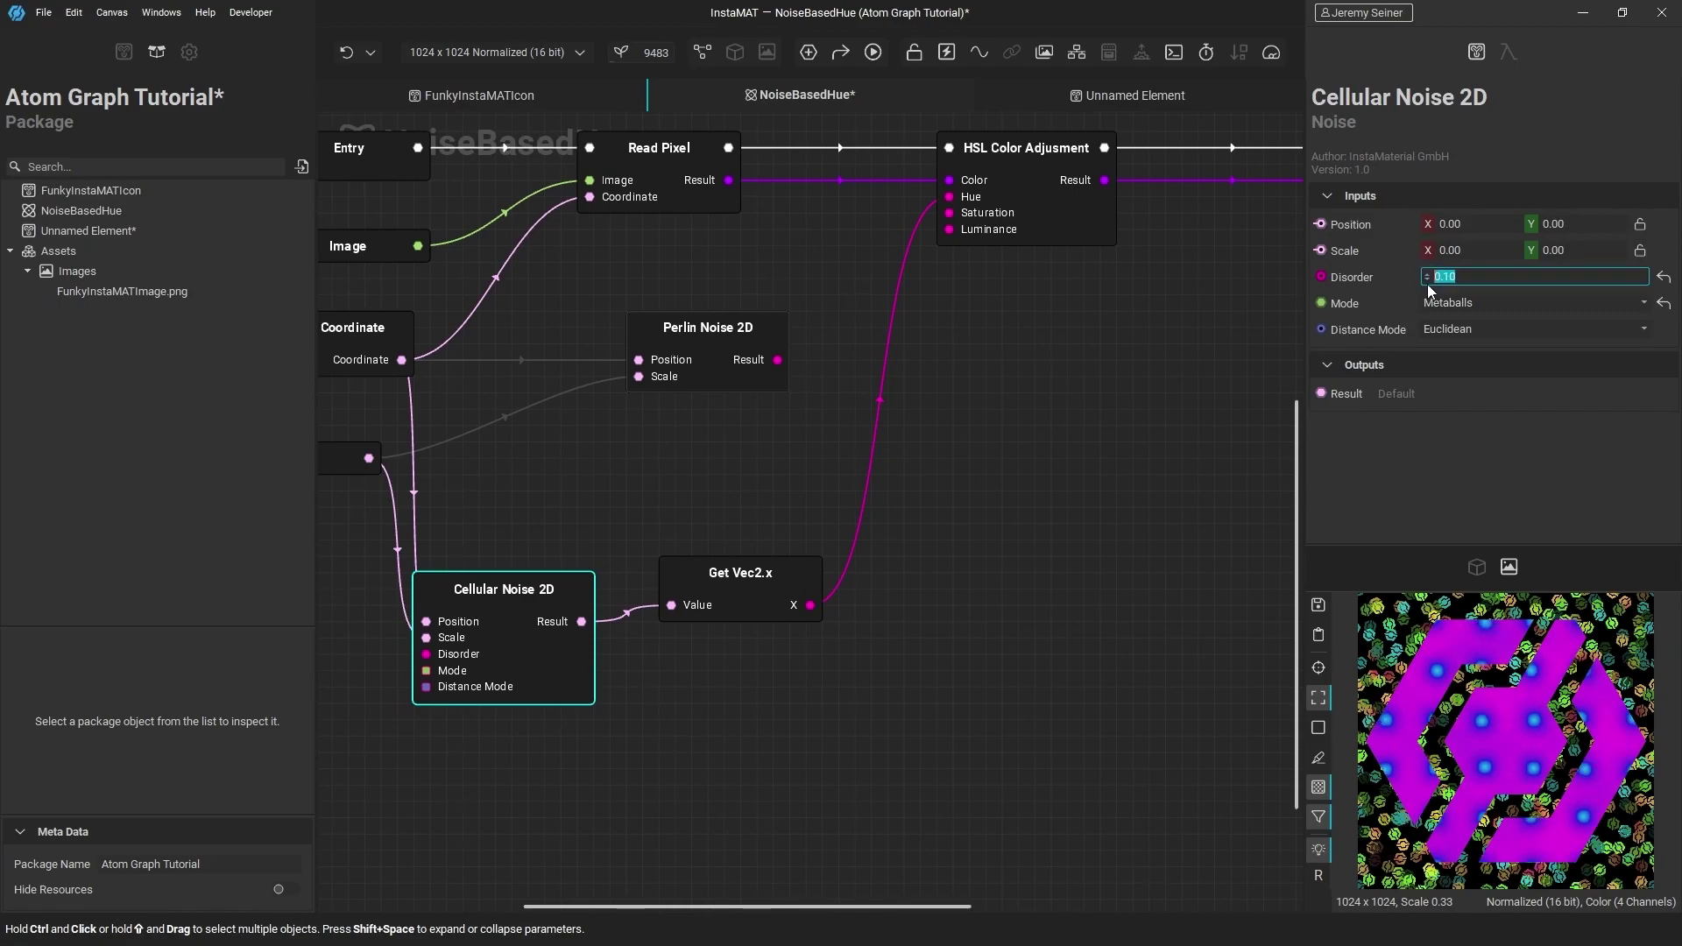
{"action": "scroll", "coordinate": [1427, 275], "scroll_direction": "up", "scroll_amount": 2}
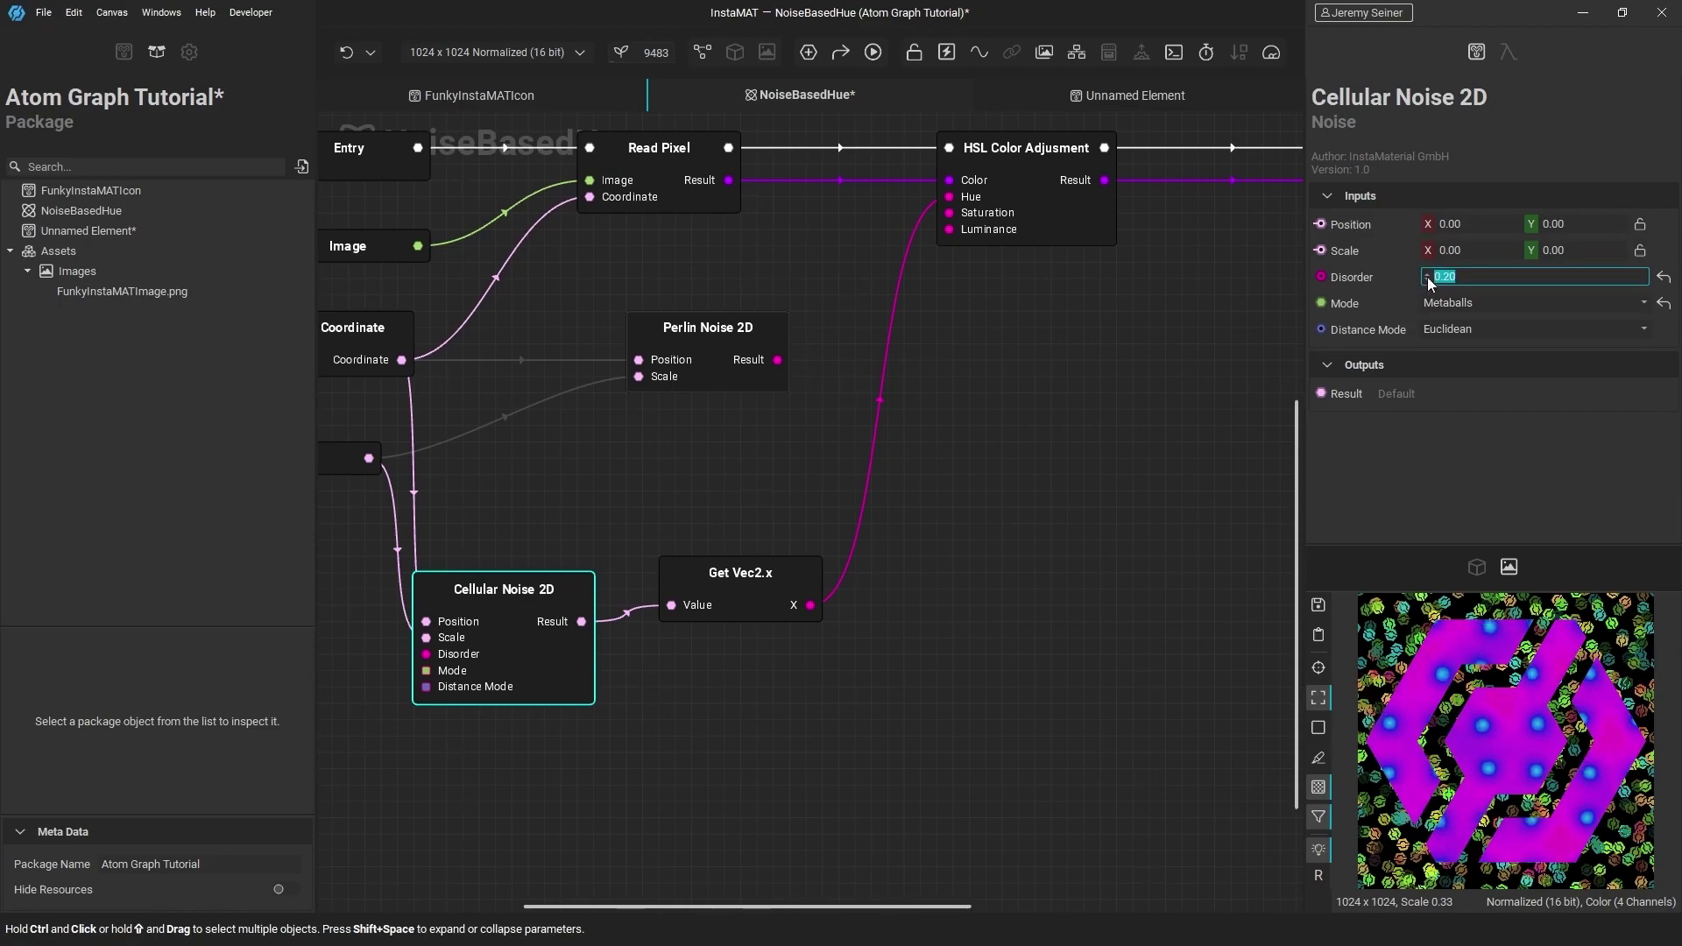
Set Cellular Noise 2D's Disorder to 1 and expose it as a graph input
{"action": "type", "text": "1"}
{"action": "key", "text": "Return"}
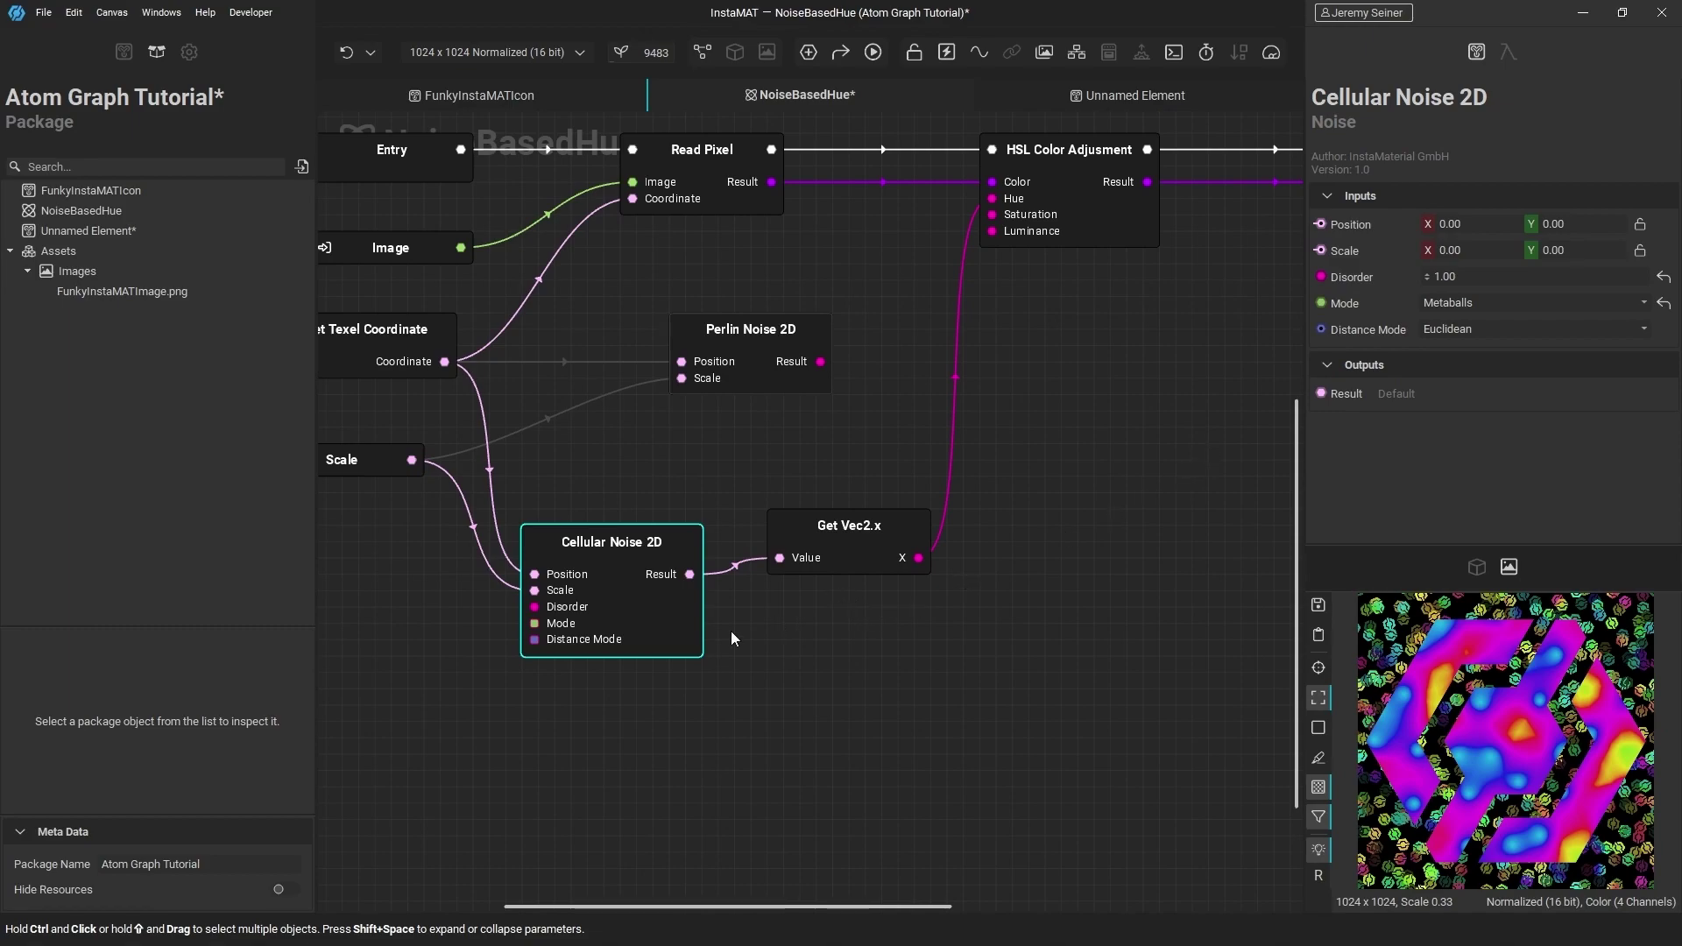
{"action": "left_click_drag", "start_coordinate": [533, 606], "coordinate": [381, 671]}
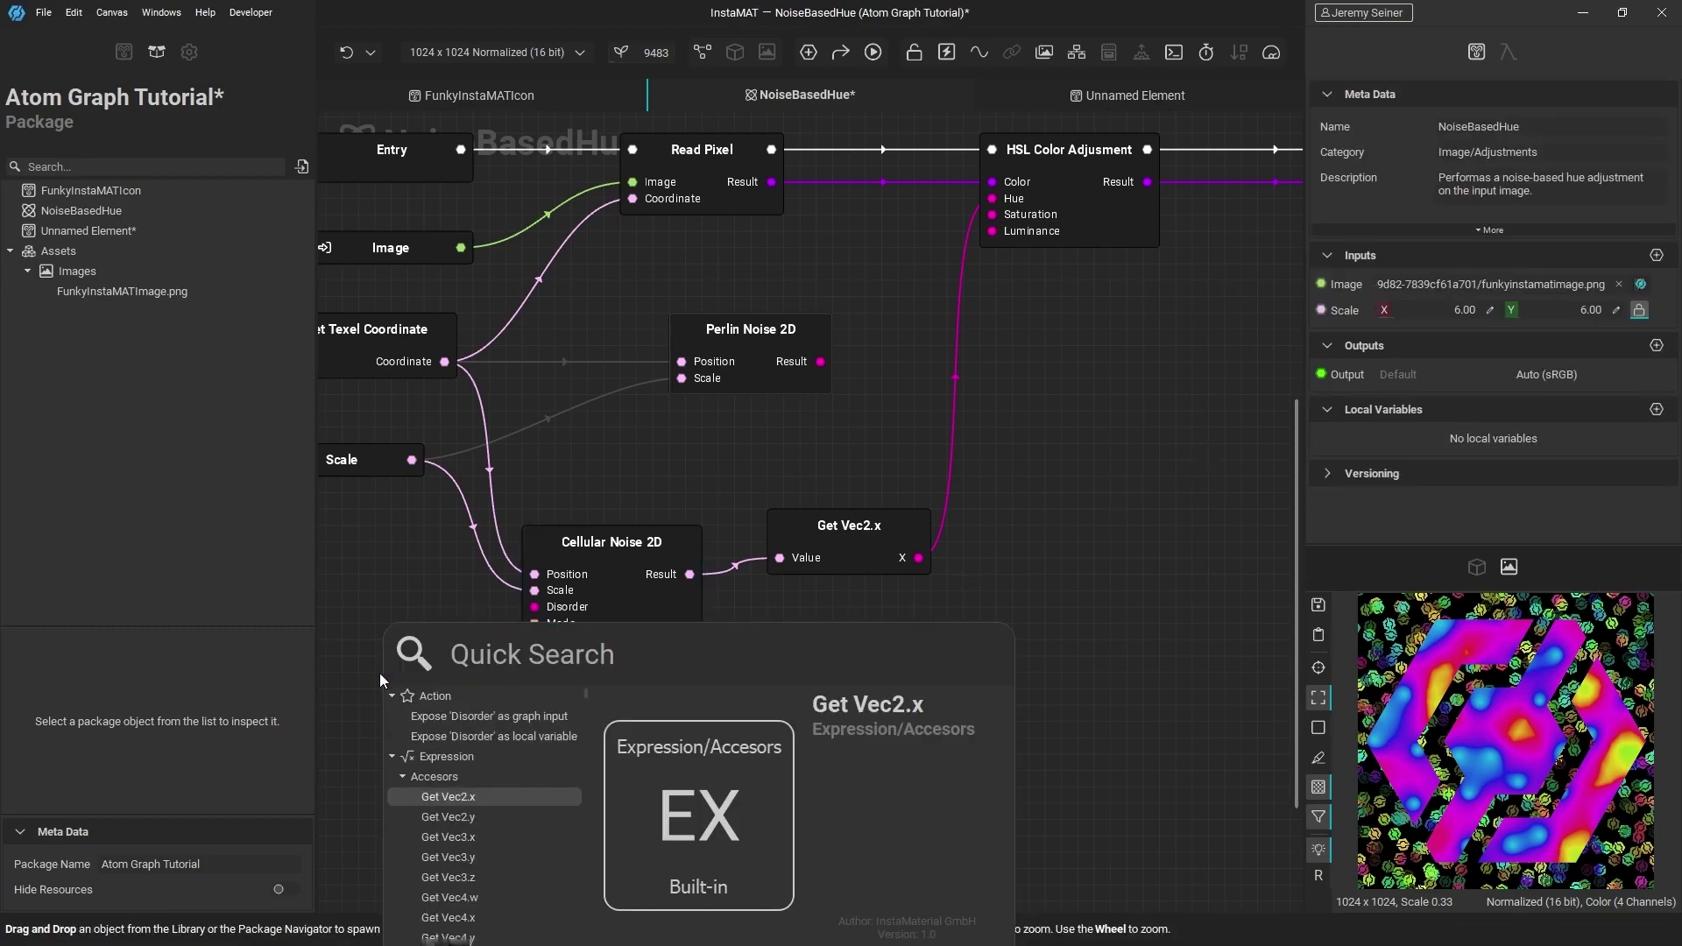
{"action": "left_click", "coordinate": [533, 716]}
{"action": "middle_click_drag", "start_coordinate": [424, 712], "coordinate": [678, 685]}
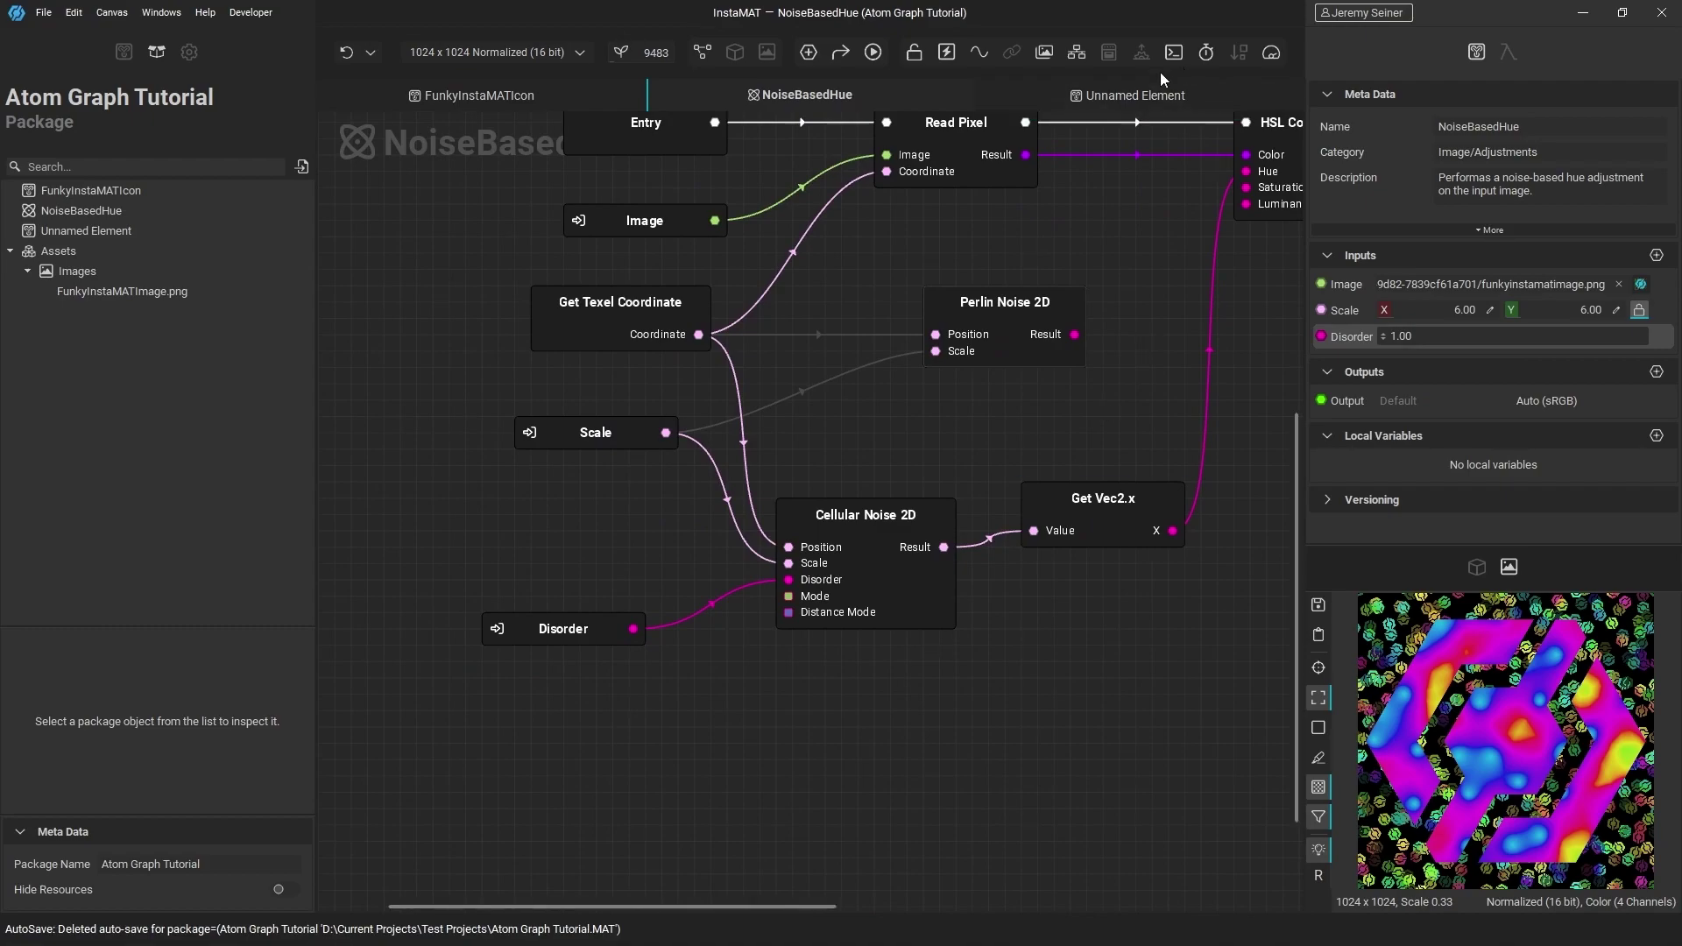
Preview the Noise Based Hue node's output in Unnamed Element and set its Disorder to 0.71
{"action": "left_click", "coordinate": [1139, 93]}
{"action": "left_click", "coordinate": [1025, 455]}
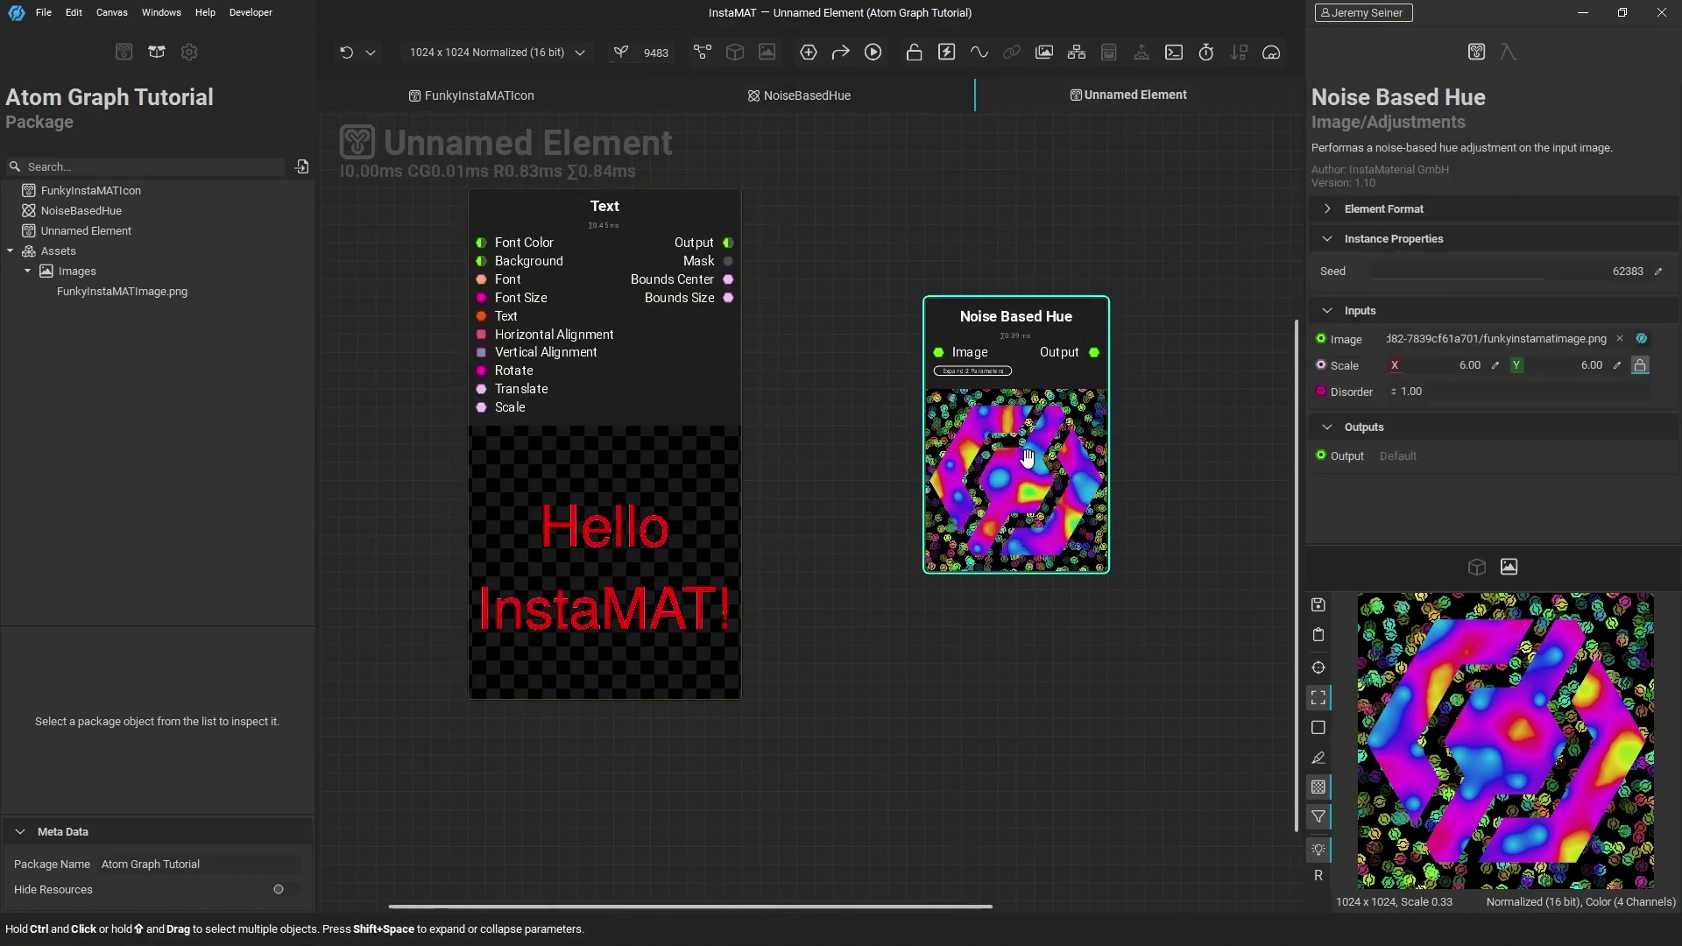
{"action": "right_click", "coordinate": [1031, 496]}
{"action": "left_click", "coordinate": [1095, 502]}
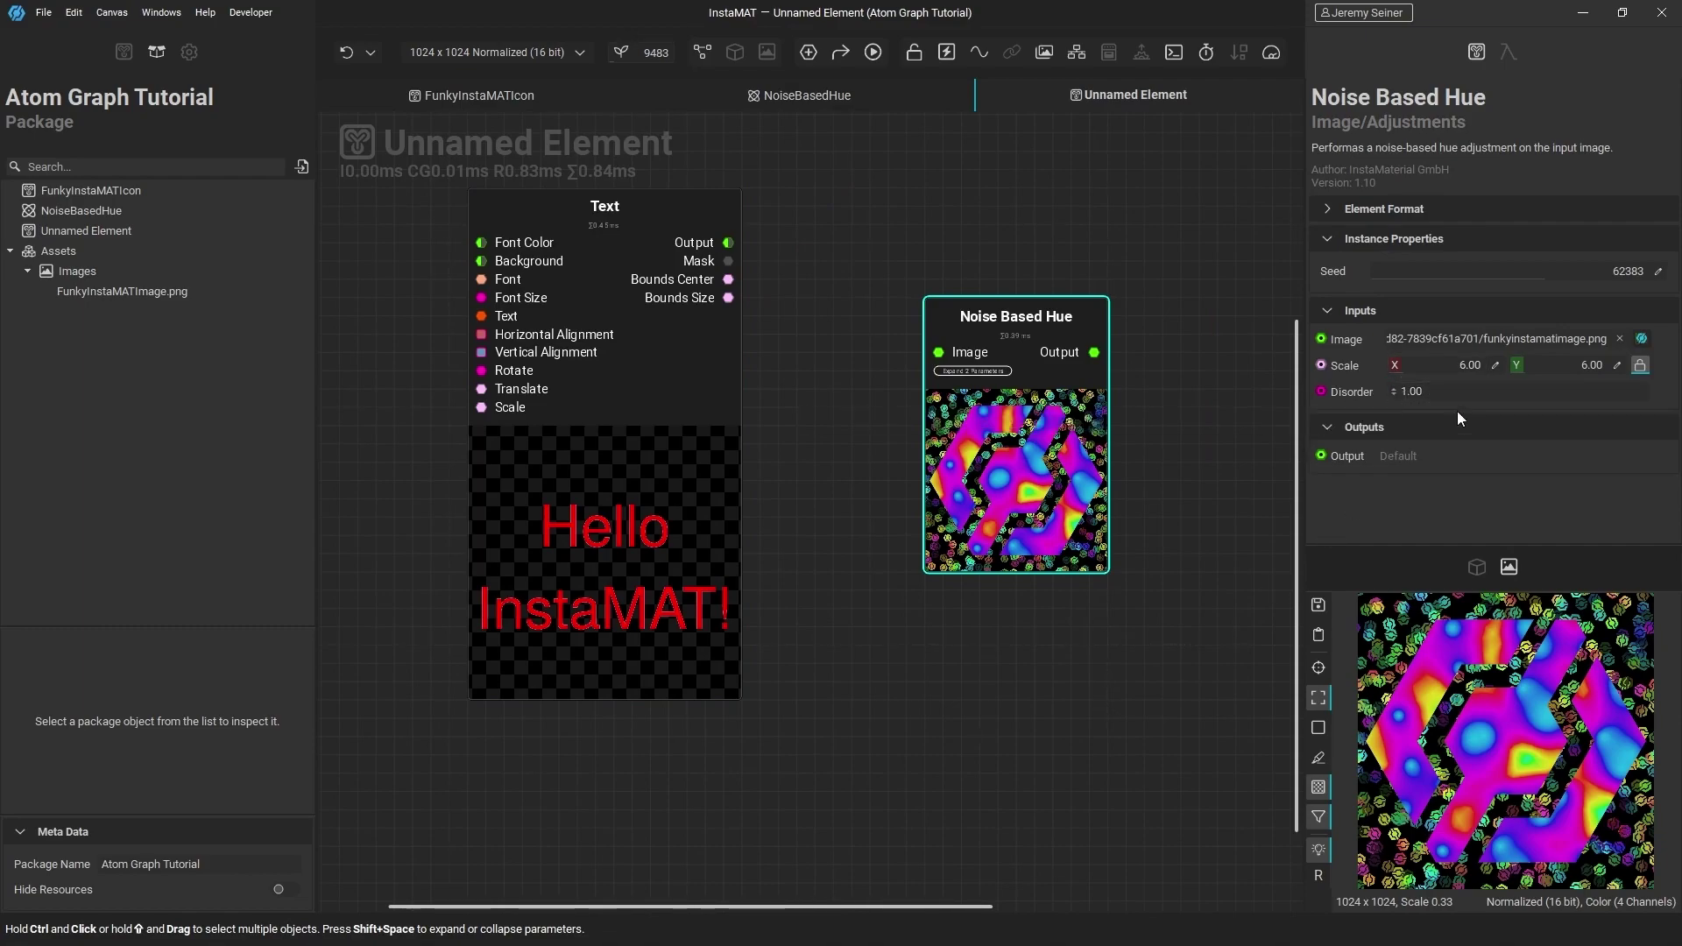
{"action": "left_click_drag", "start_coordinate": [1391, 393], "coordinate": [1395, 385]}
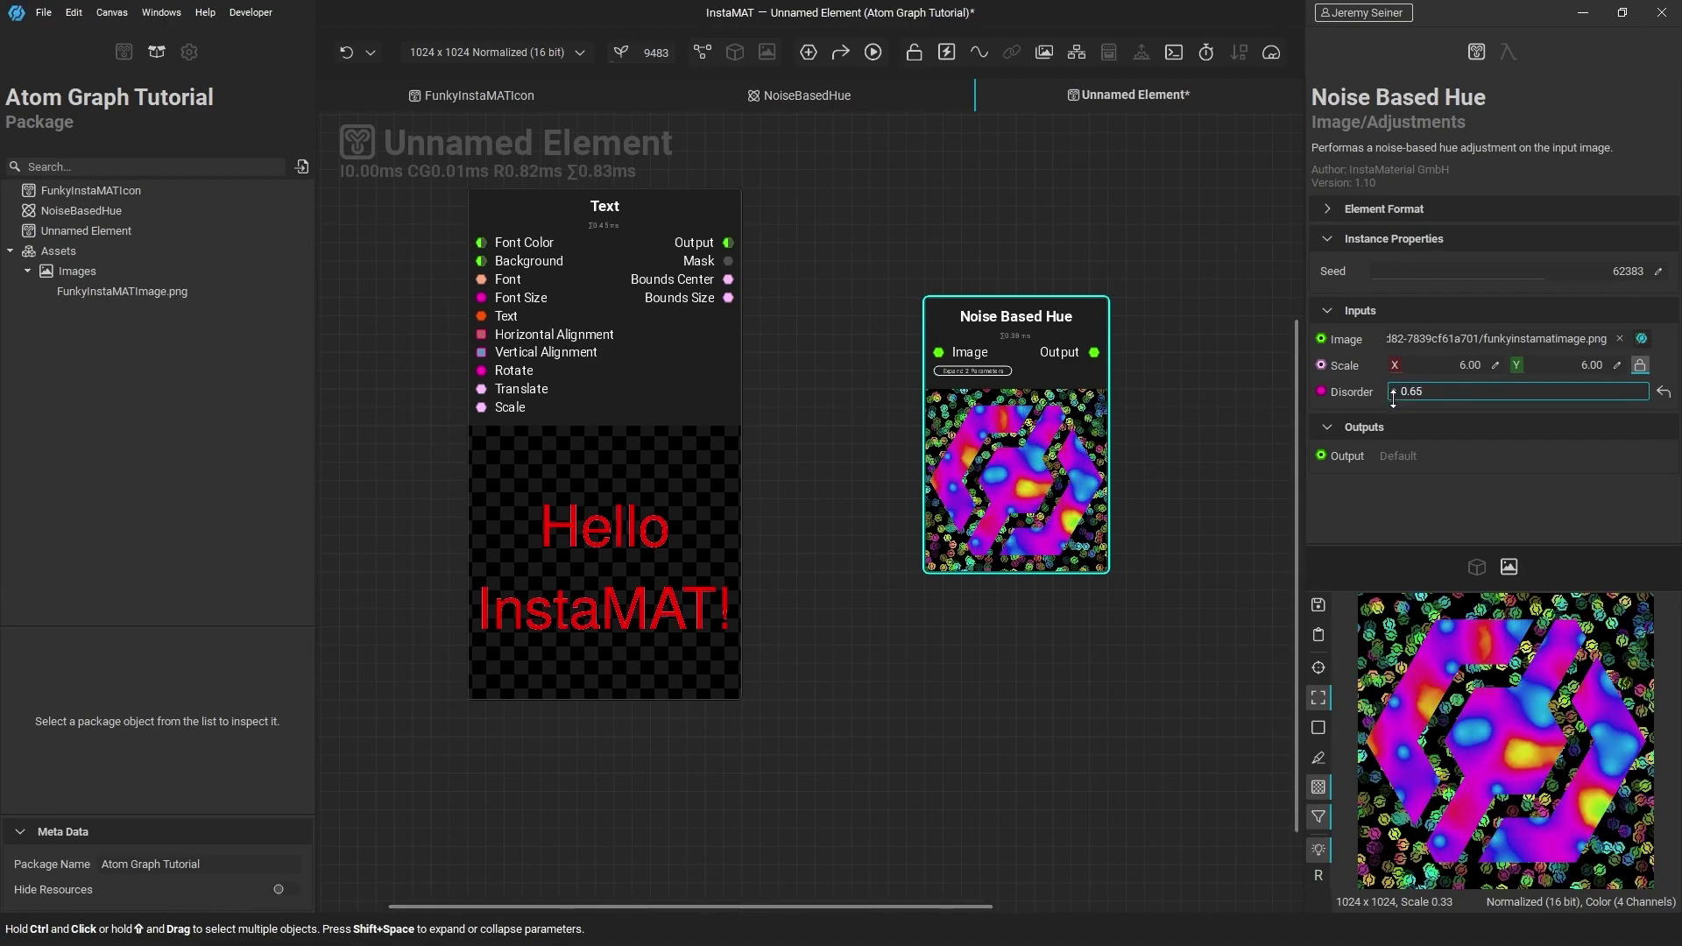
{"action": "left_click_drag", "start_coordinate": [1393, 396], "coordinate": [1399, 398]}
Change the control of NoiseBasedHue's Disorder input parameter to Slider
{"action": "left_click", "coordinate": [800, 98]}
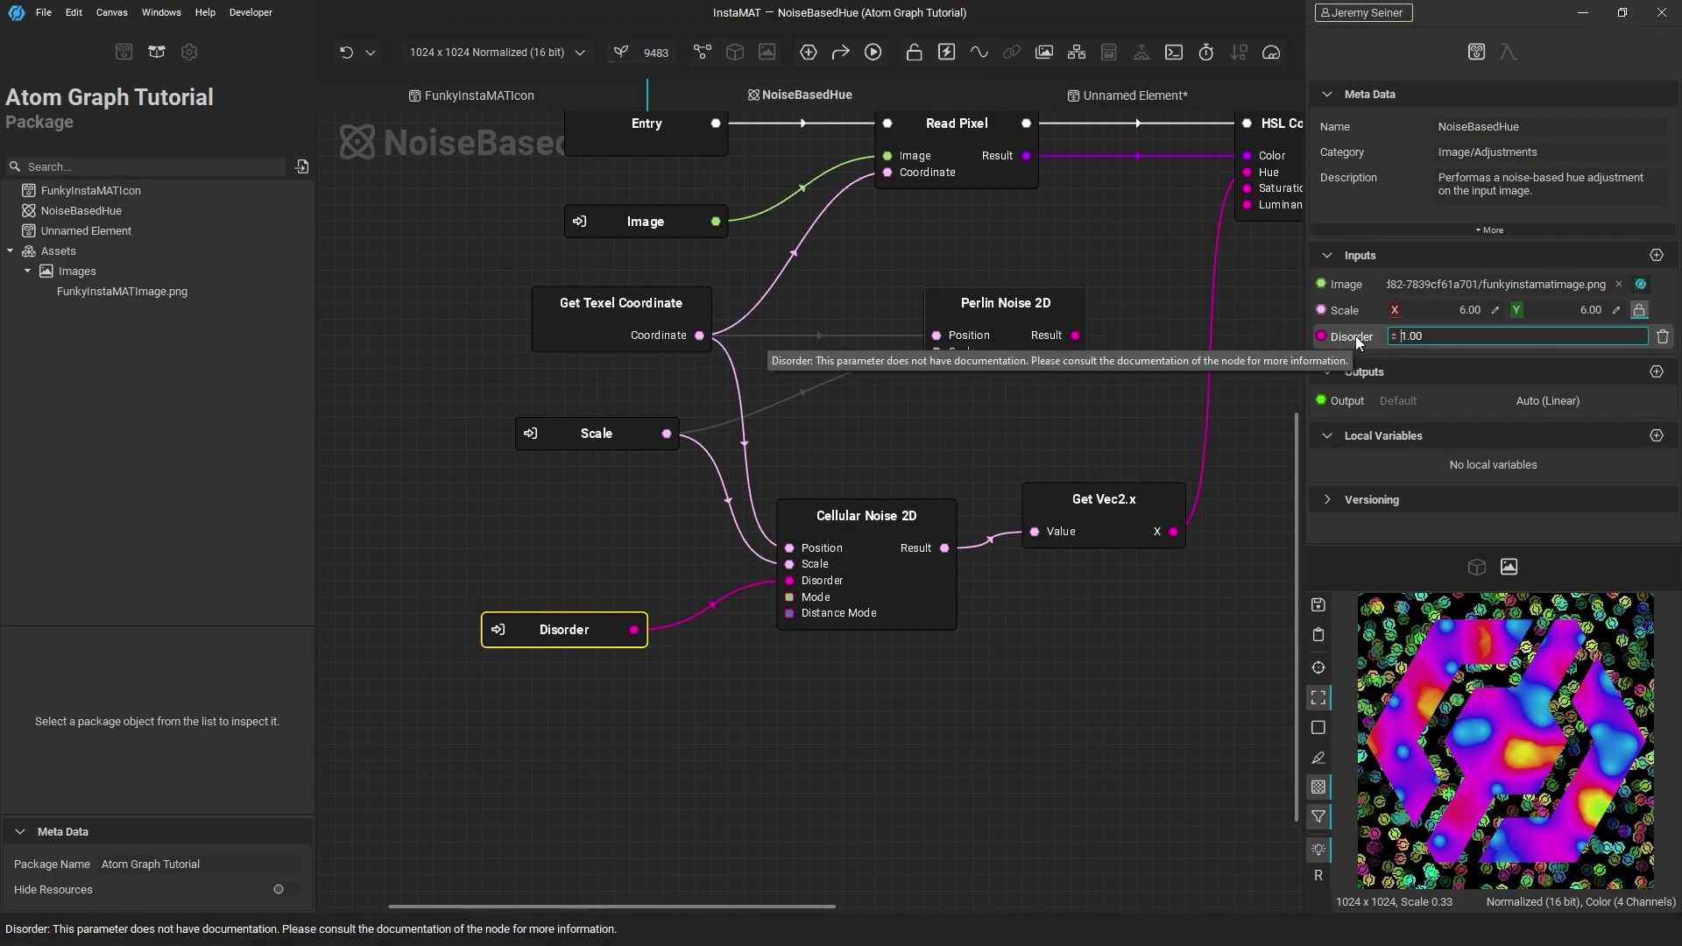
{"action": "left_click", "coordinate": [1506, 50]}
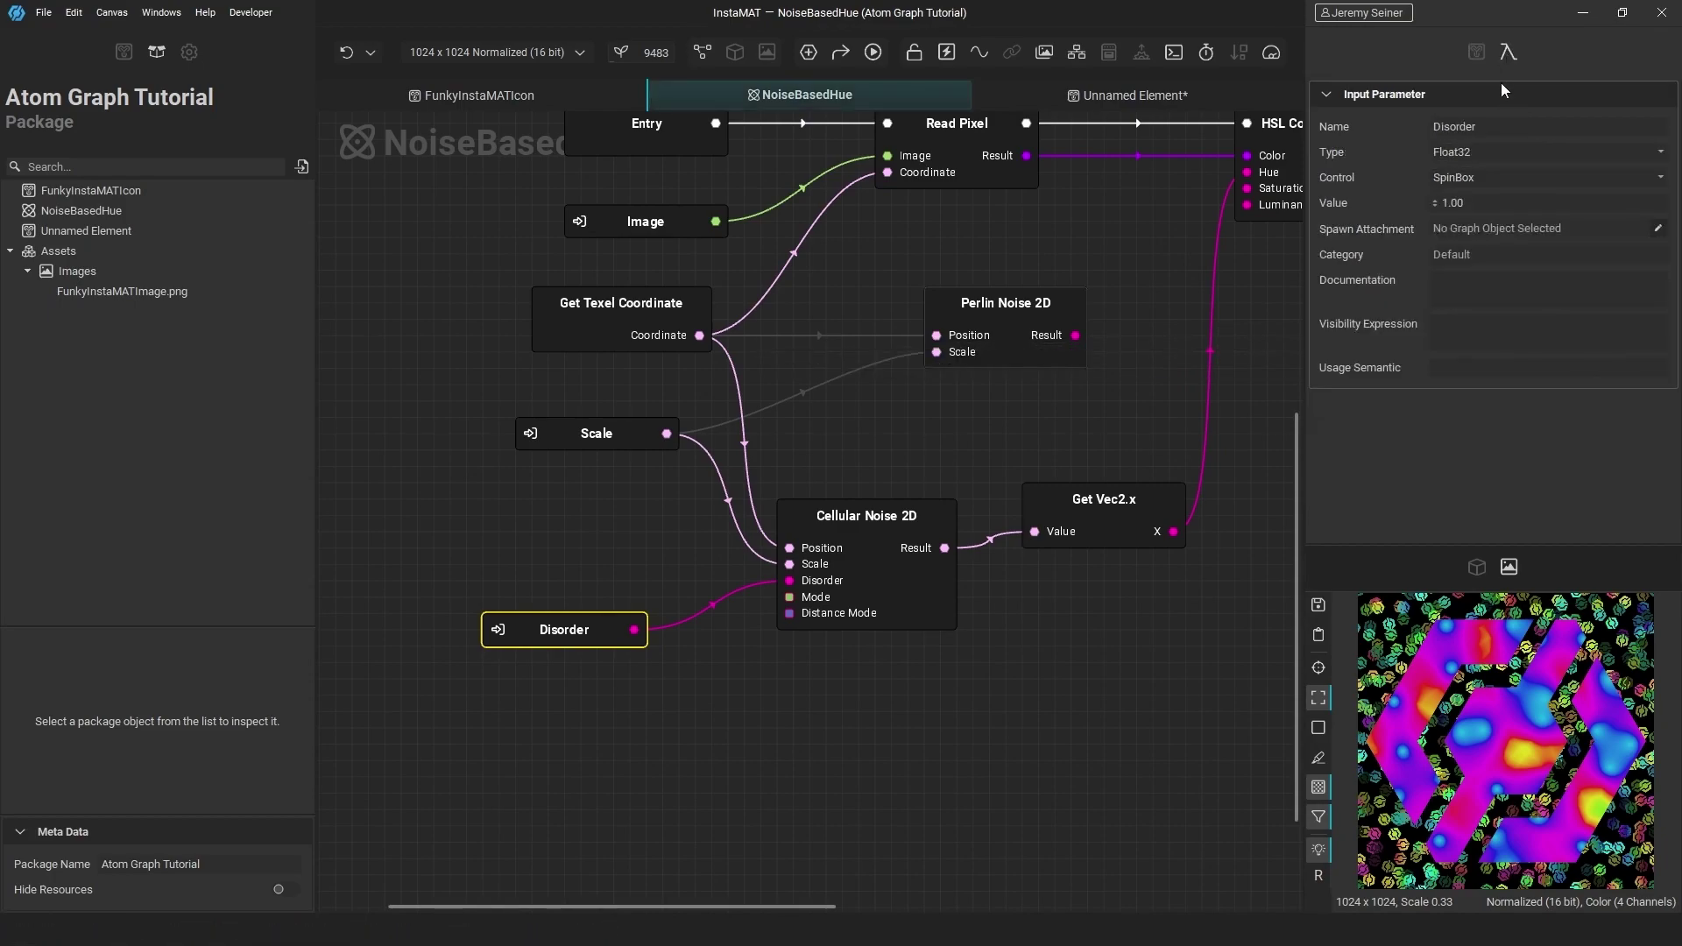
{"action": "left_click", "coordinate": [1452, 178]}
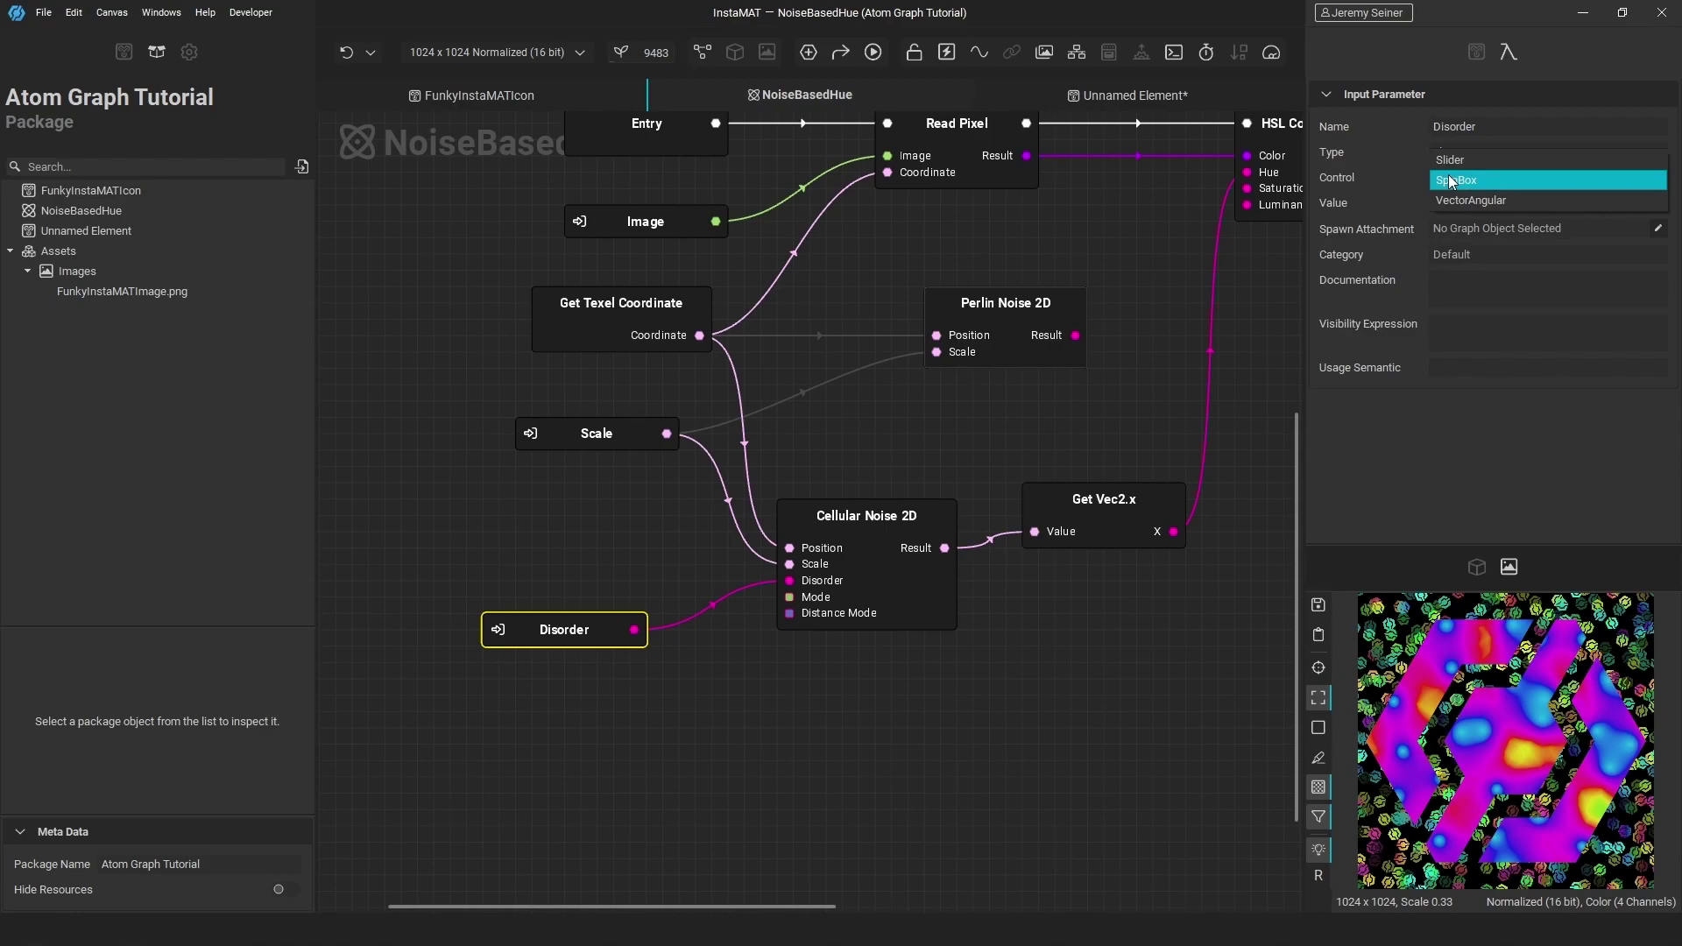
{"action": "left_click", "coordinate": [1451, 159]}
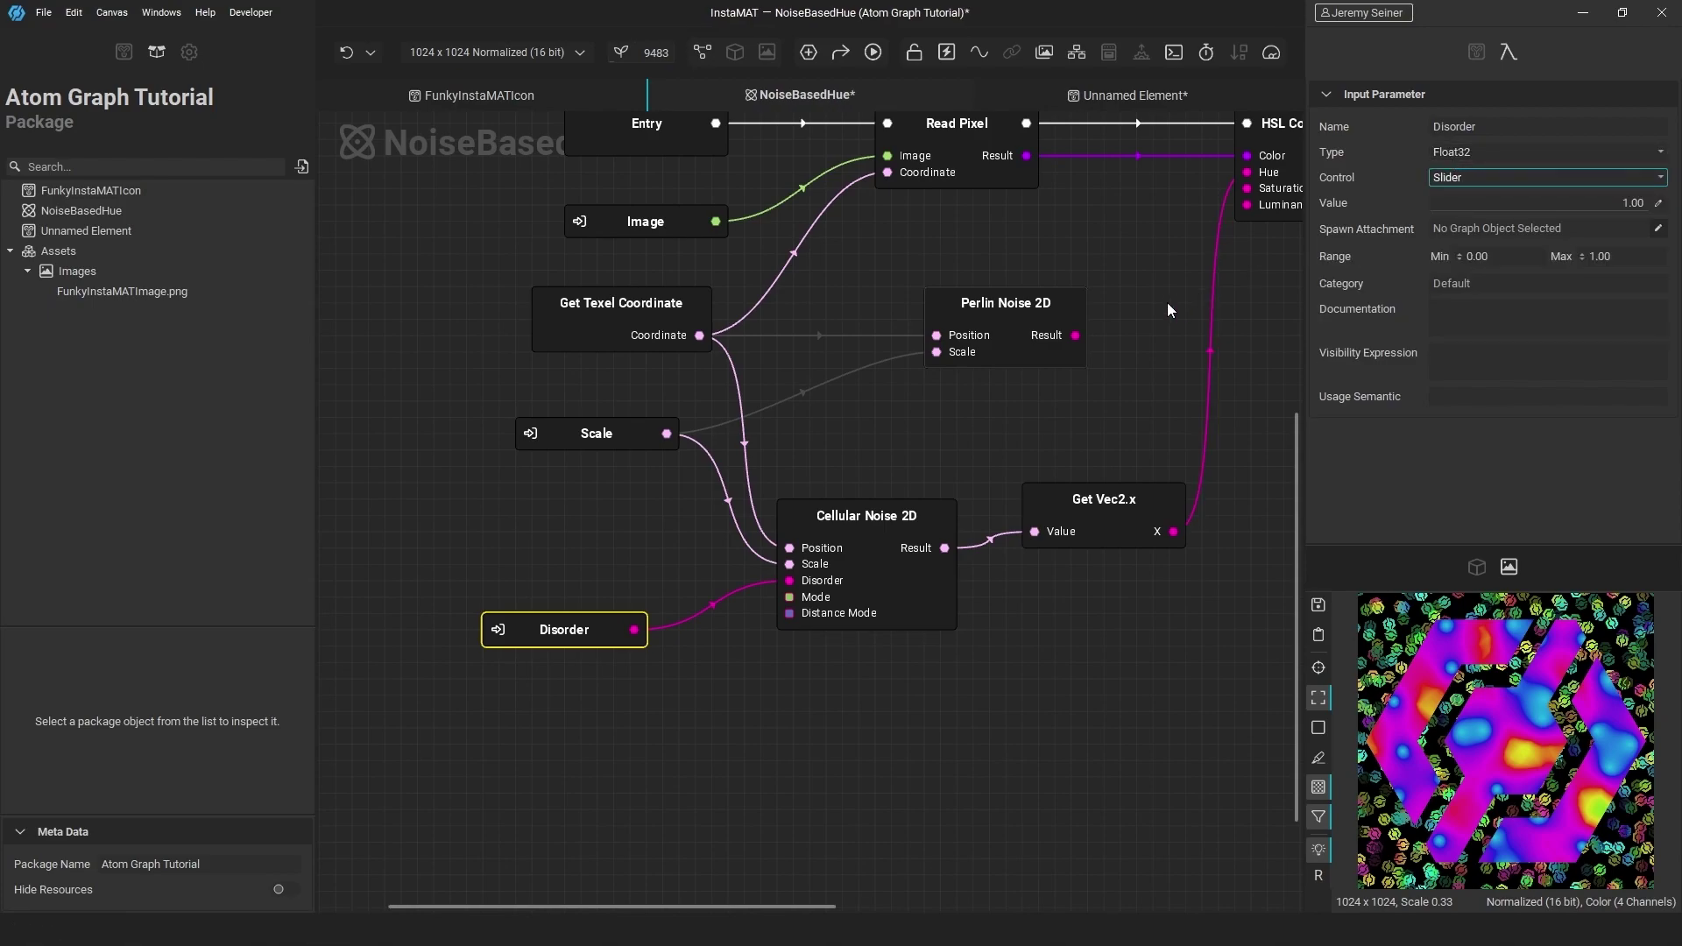
{"action": "left_click", "coordinate": [1169, 311]}
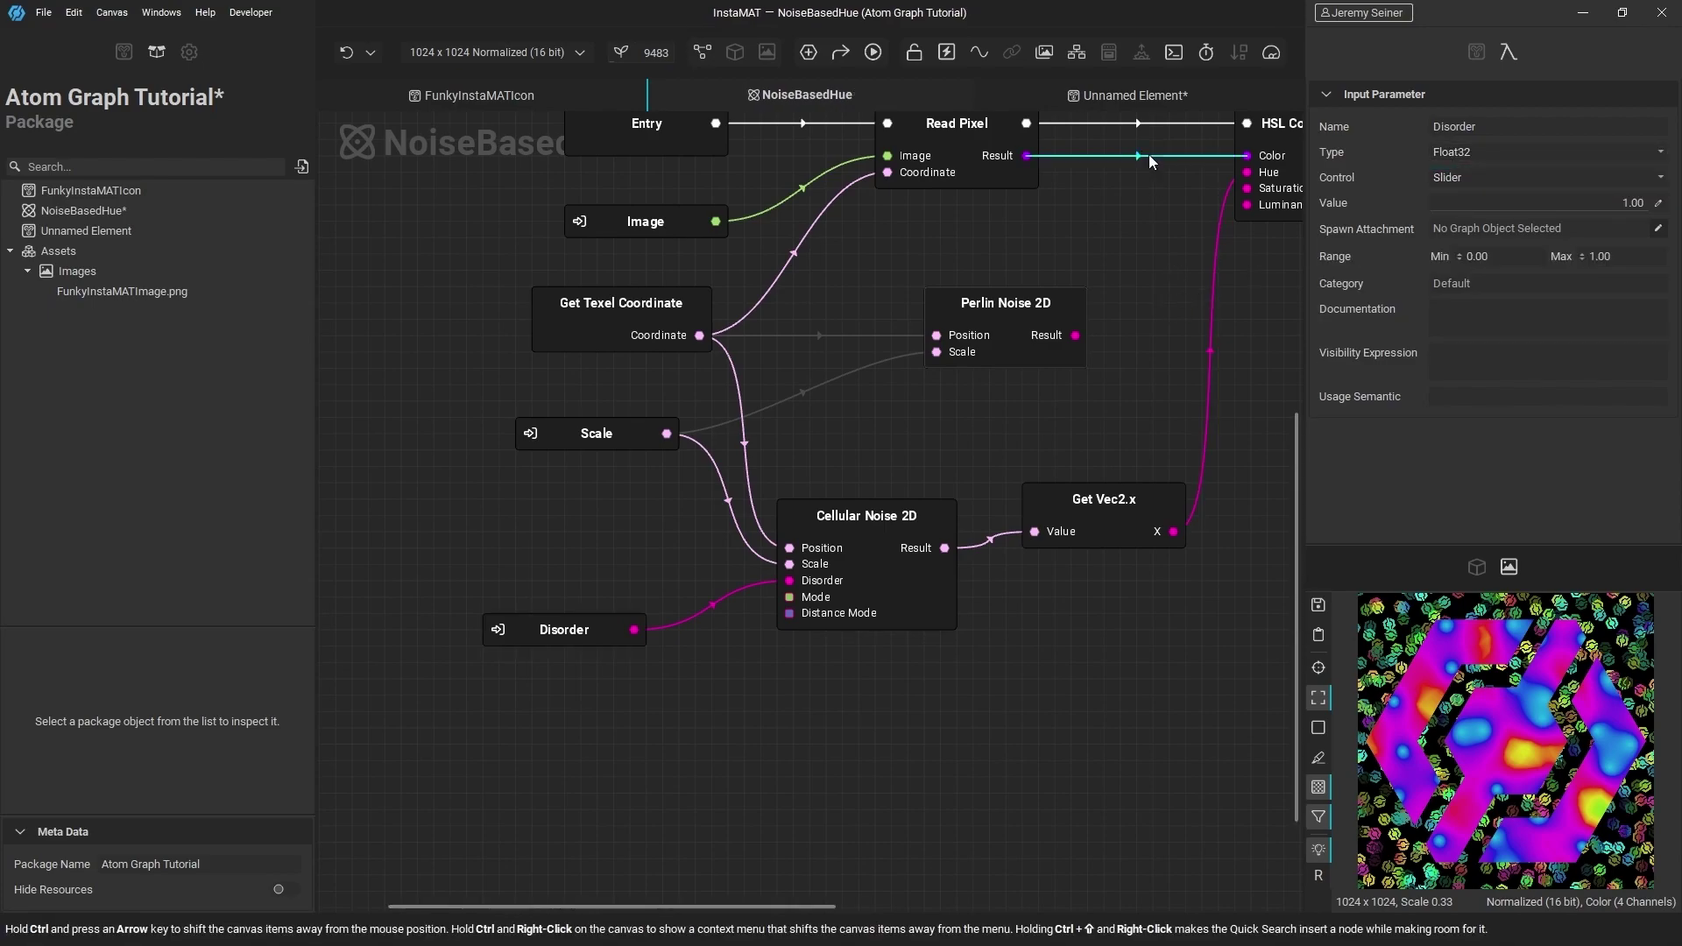
Set Disorder to 1.00 on the Noise Based Hue node in Unnamed Element and save the package
{"action": "left_click", "coordinate": [1144, 99]}
{"action": "left_click", "coordinate": [1039, 429]}
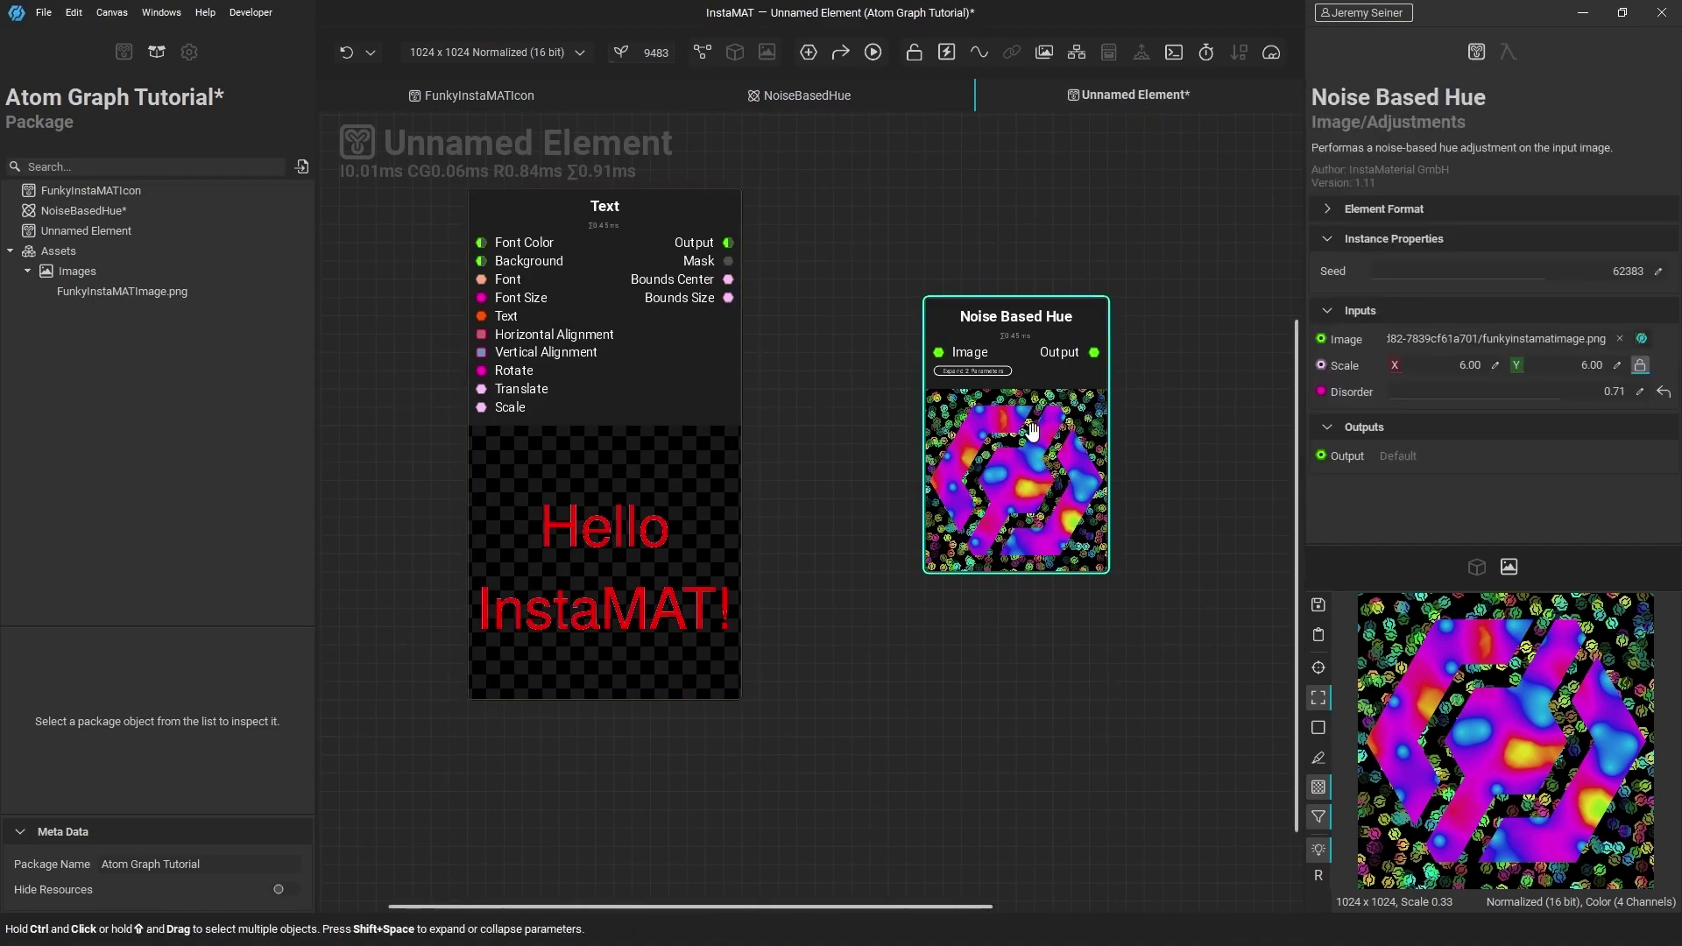
{"action": "left_click_drag", "start_coordinate": [1547, 392], "coordinate": [1631, 408]}
{"action": "key", "text": "ctrl+s"}
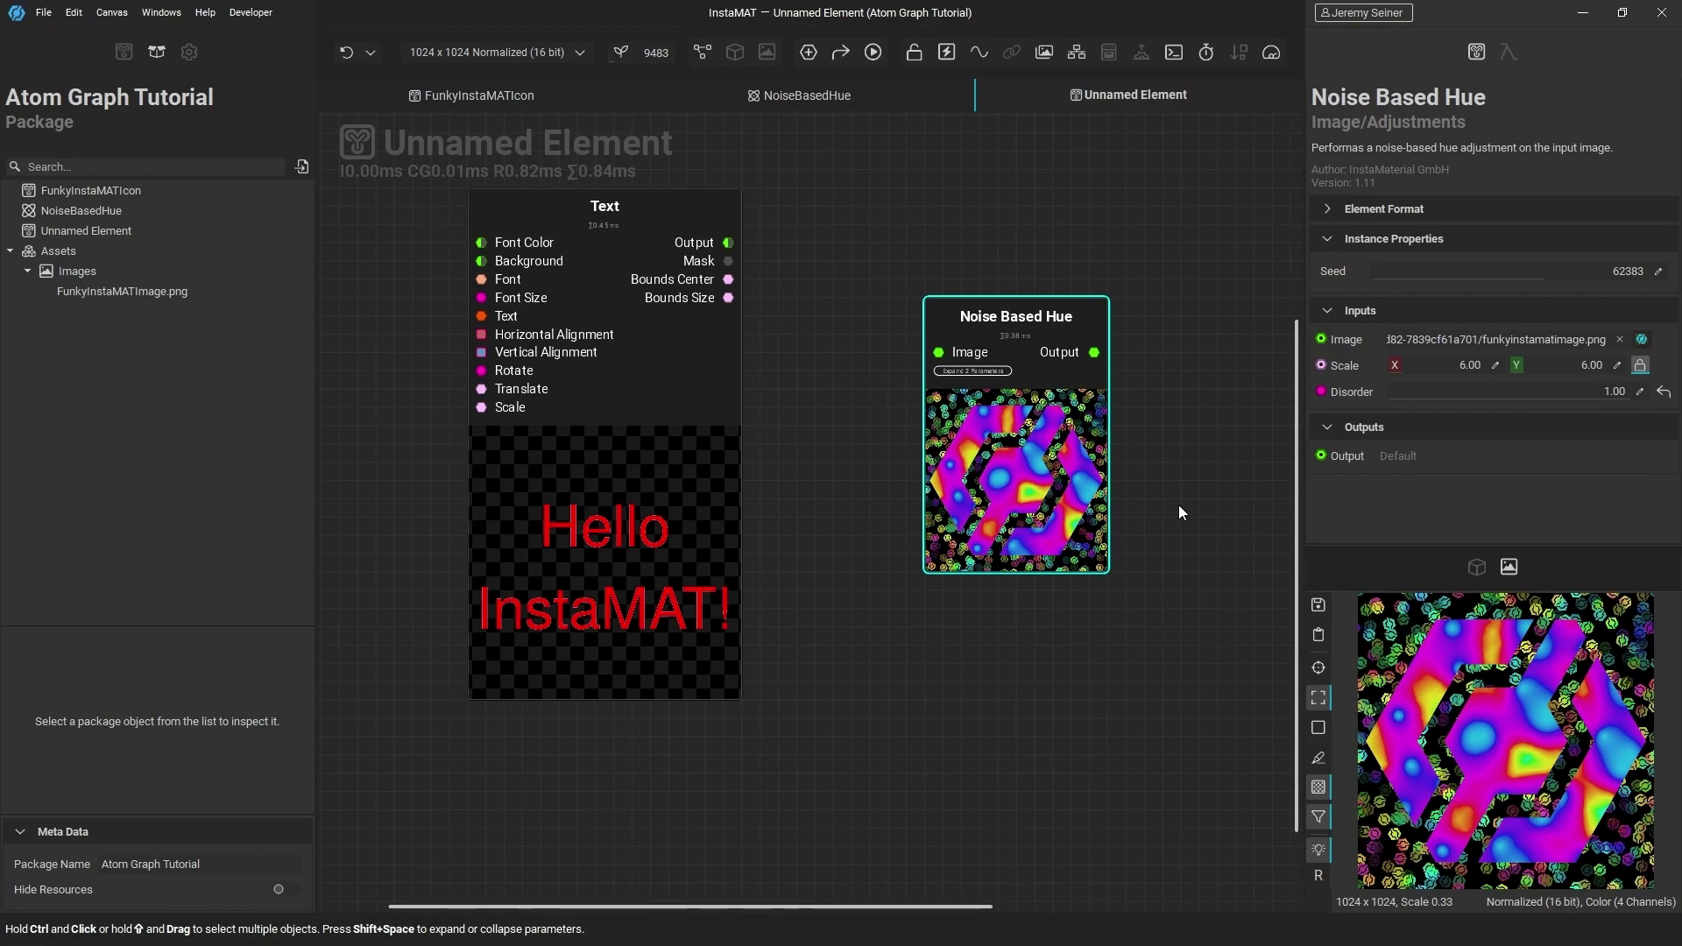
Add an Enum Select Float node feeding HSL Color Adjustment's Hue in the NoiseBasedHue graph
{"action": "left_click", "coordinate": [799, 98]}
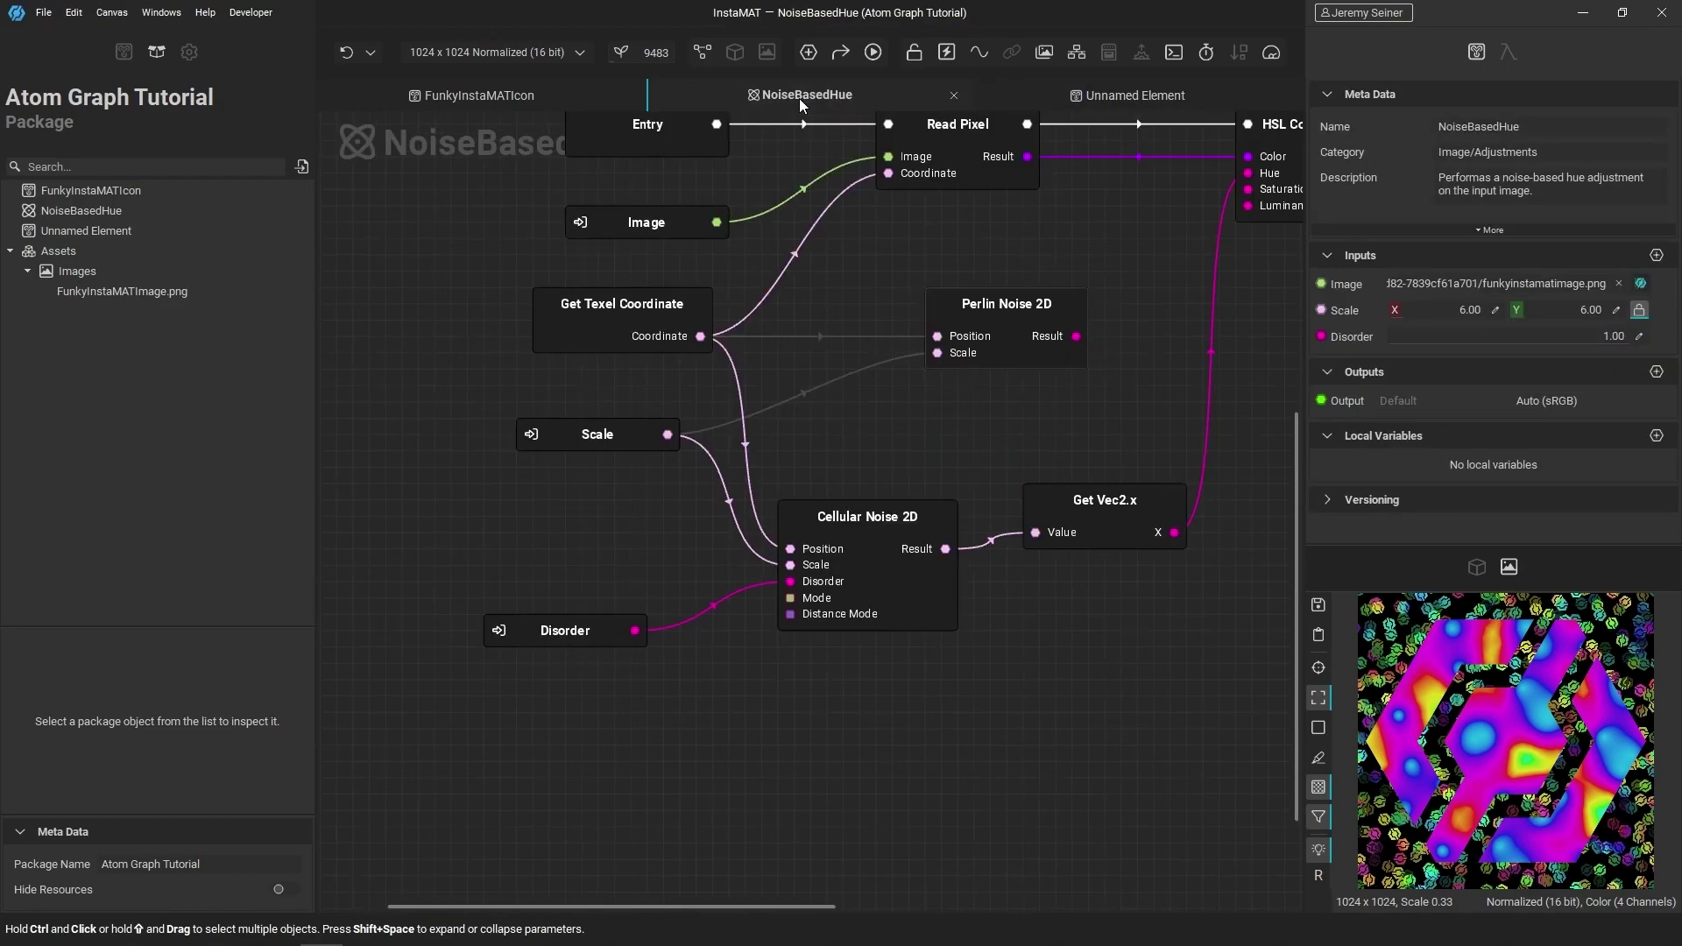
{"action": "middle_click_drag", "start_coordinate": [1058, 463], "coordinate": [995, 566]}
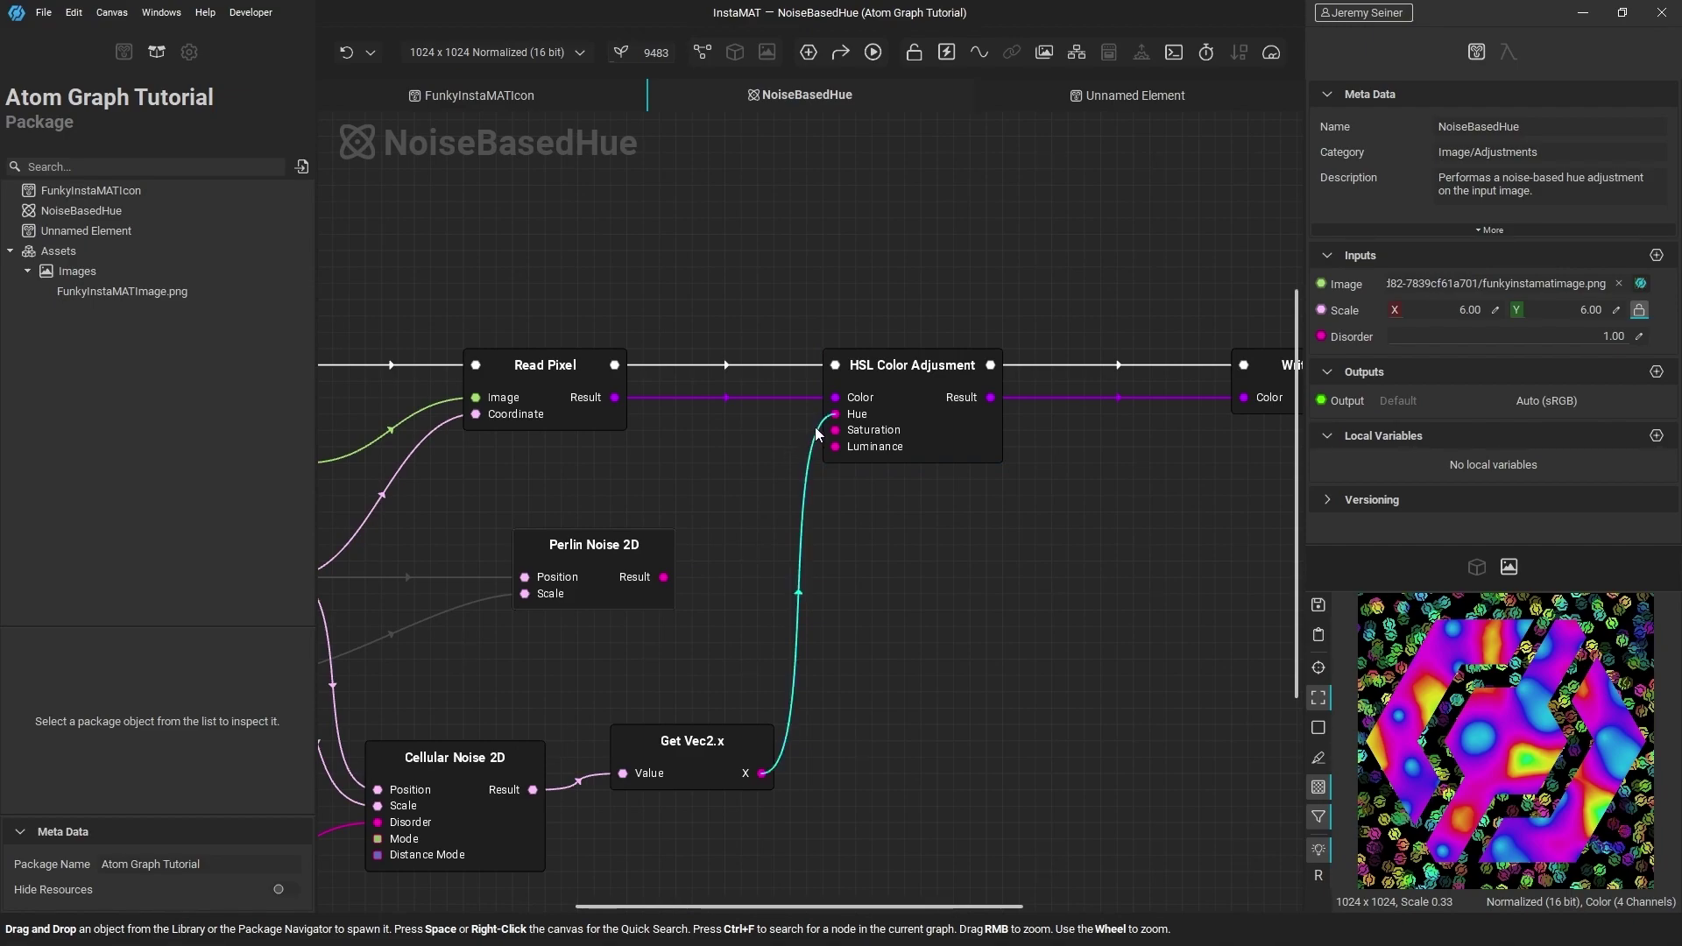
{"action": "left_click_drag", "start_coordinate": [837, 417], "coordinate": [713, 428]}
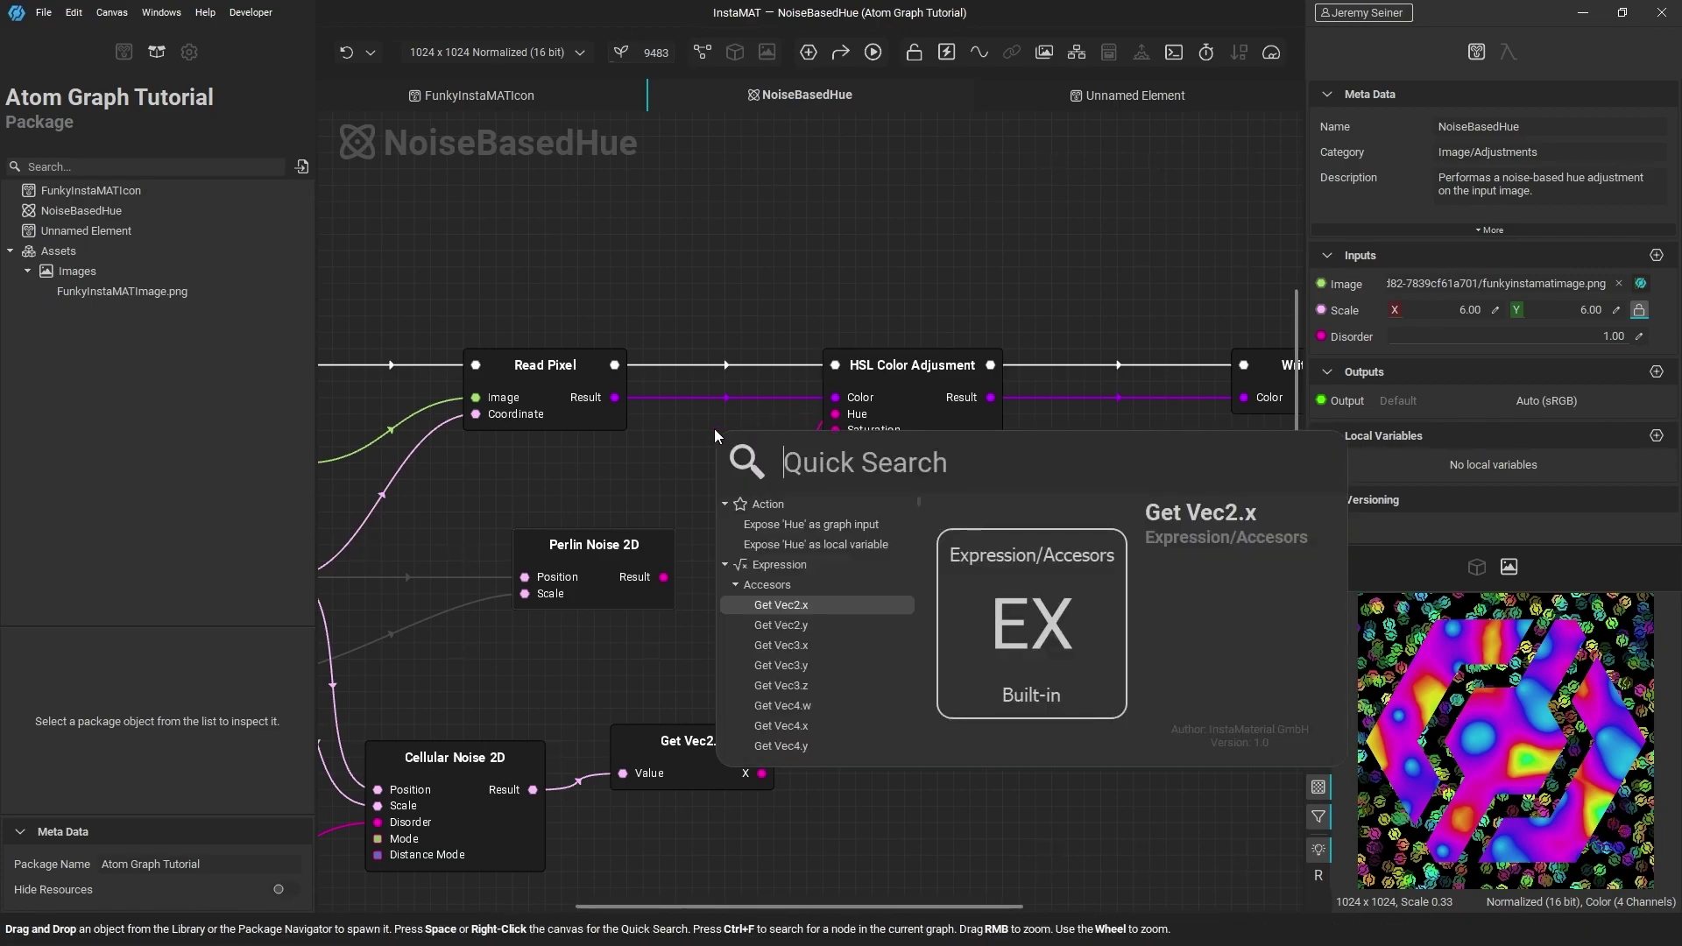
{"action": "type", "text": "enum"}
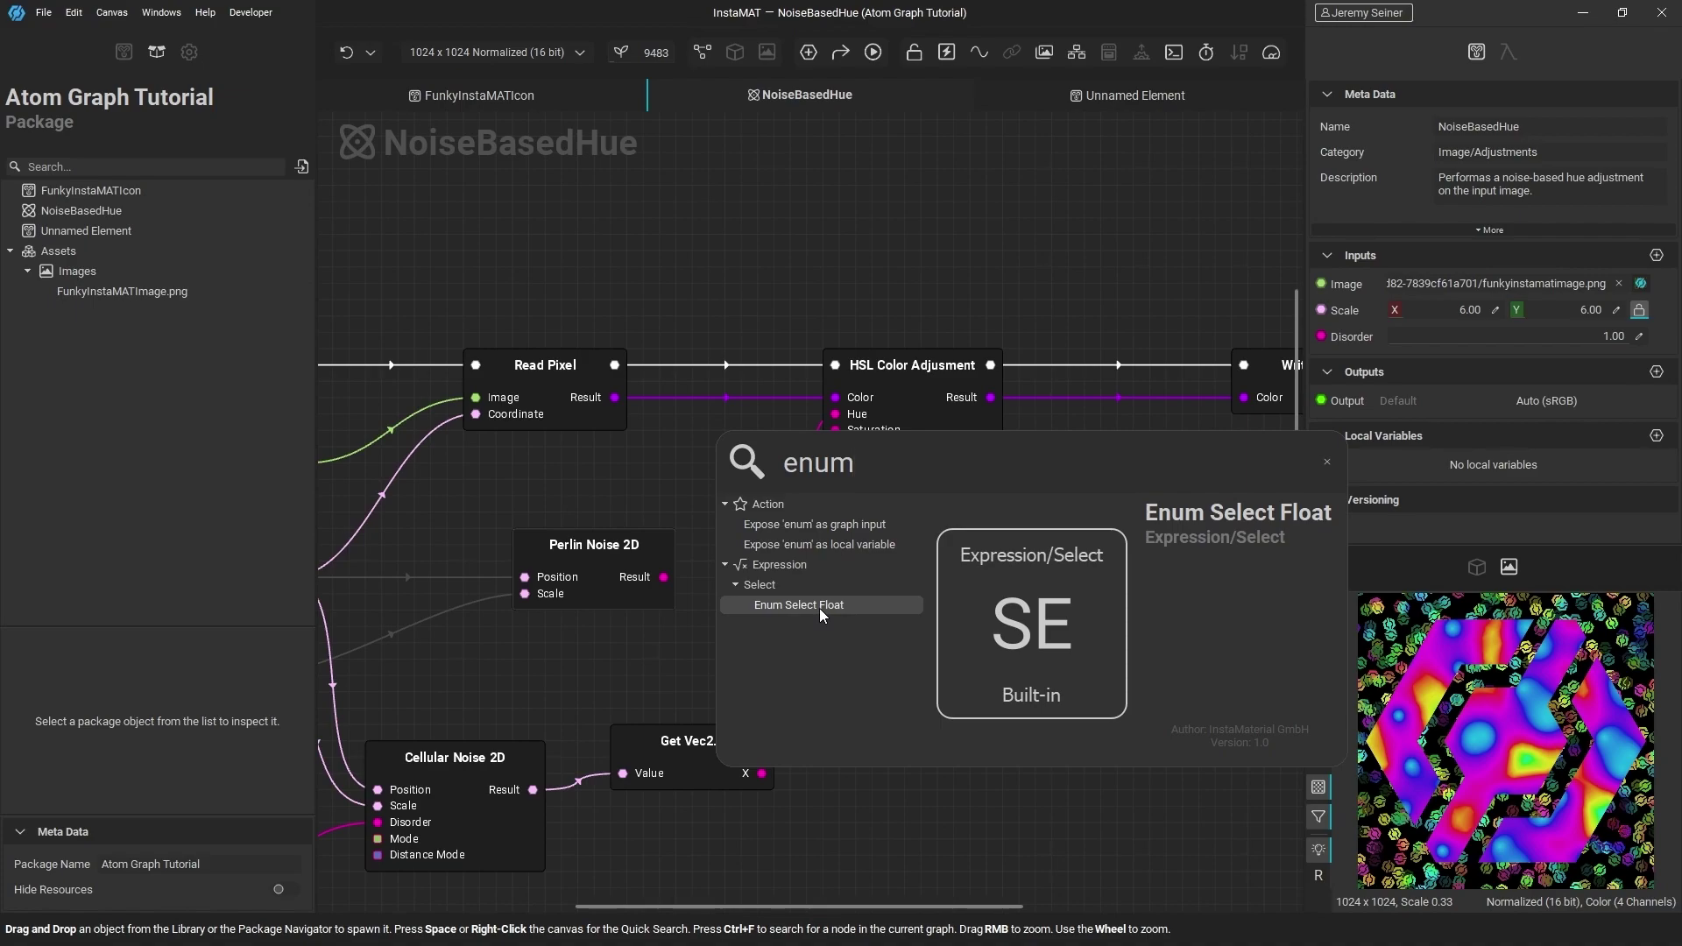
{"action": "left_click", "coordinate": [818, 608]}
Replace the Enum Select Float node's Default case with two cases, Perlin Noise and Metaballs
{"action": "left_click", "coordinate": [801, 464]}
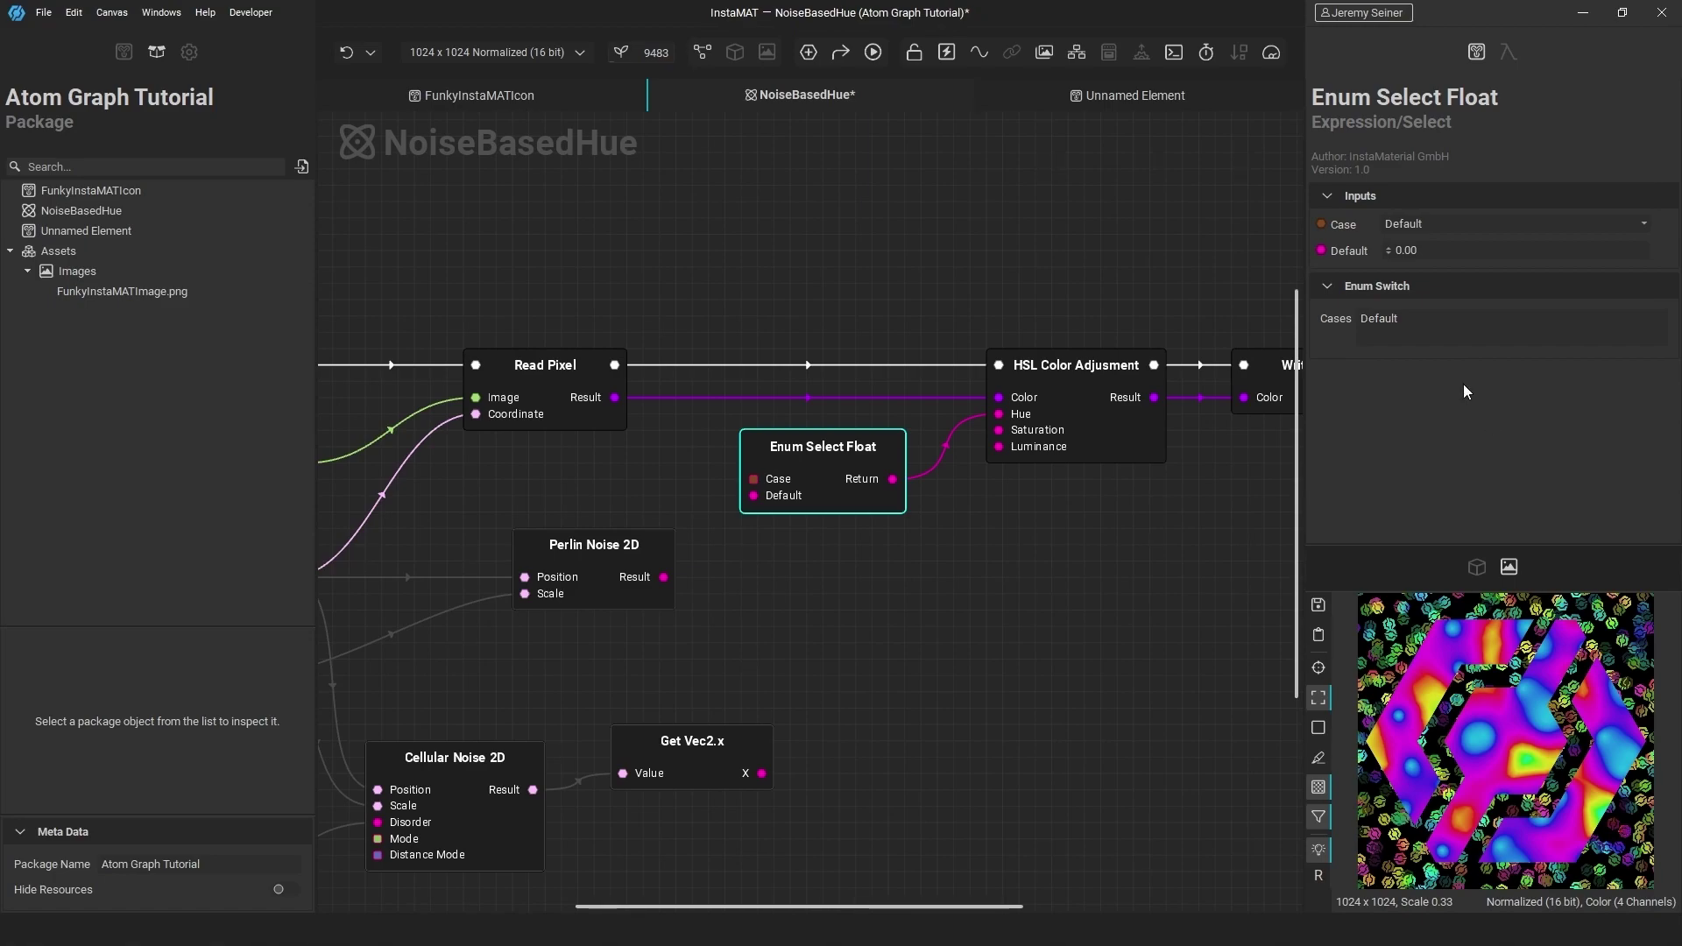
{"action": "double_click", "coordinate": [1409, 320]}
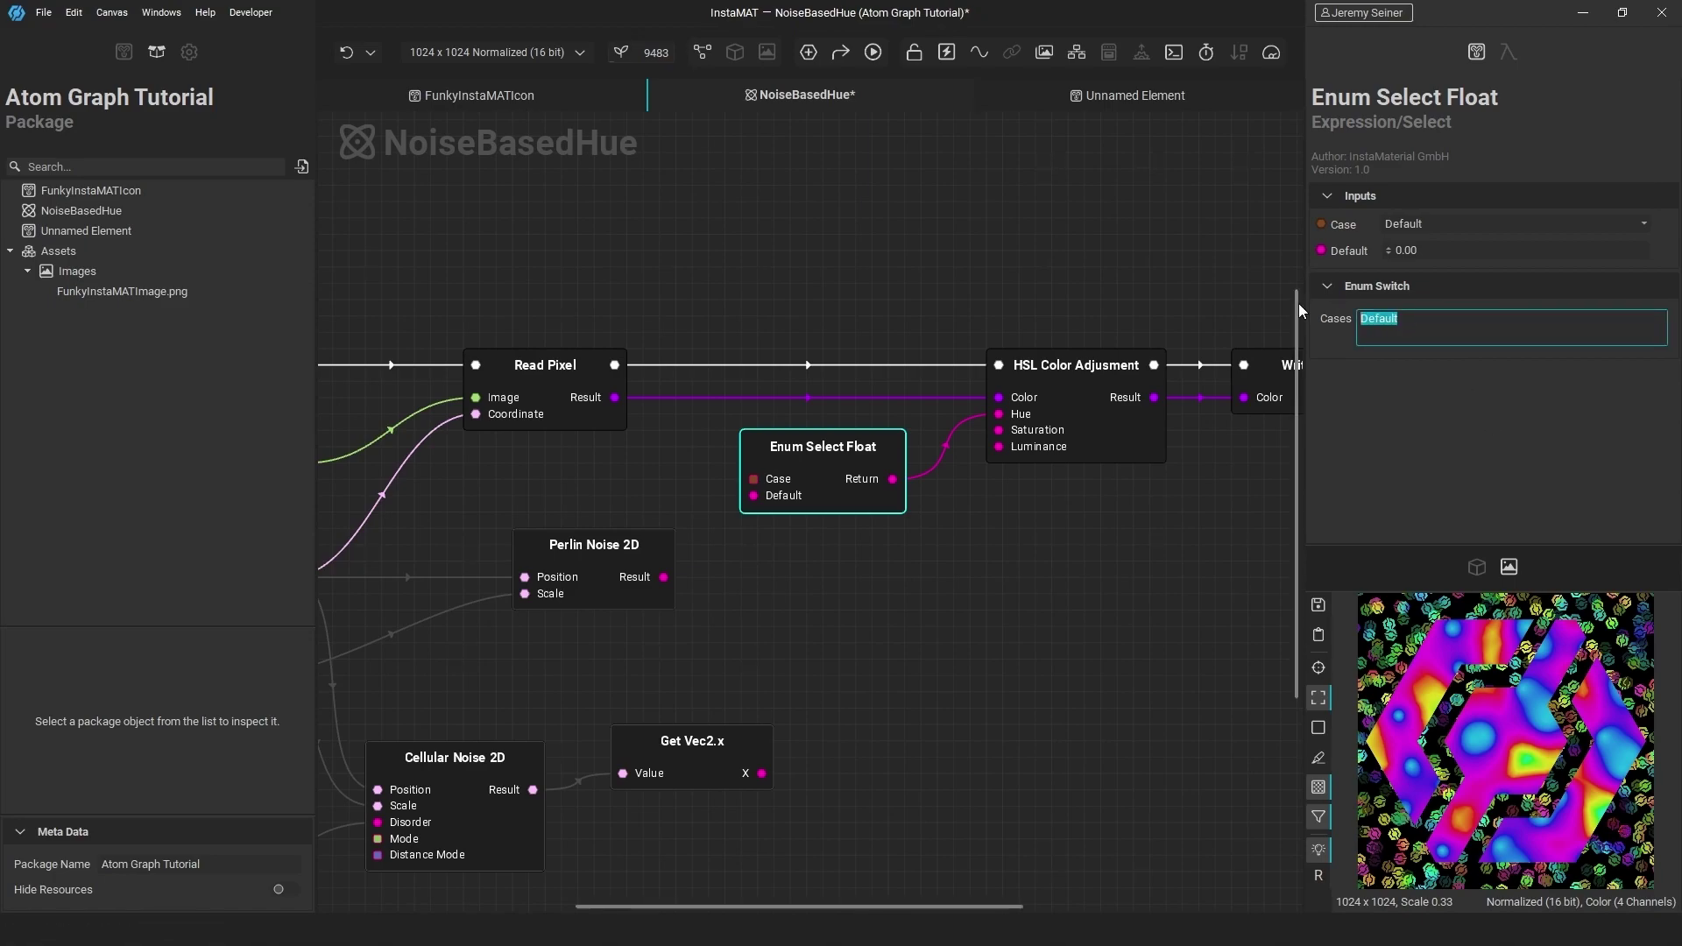
{"action": "type", "text": "Perlin Noise"}
{"action": "key", "text": "Return"}
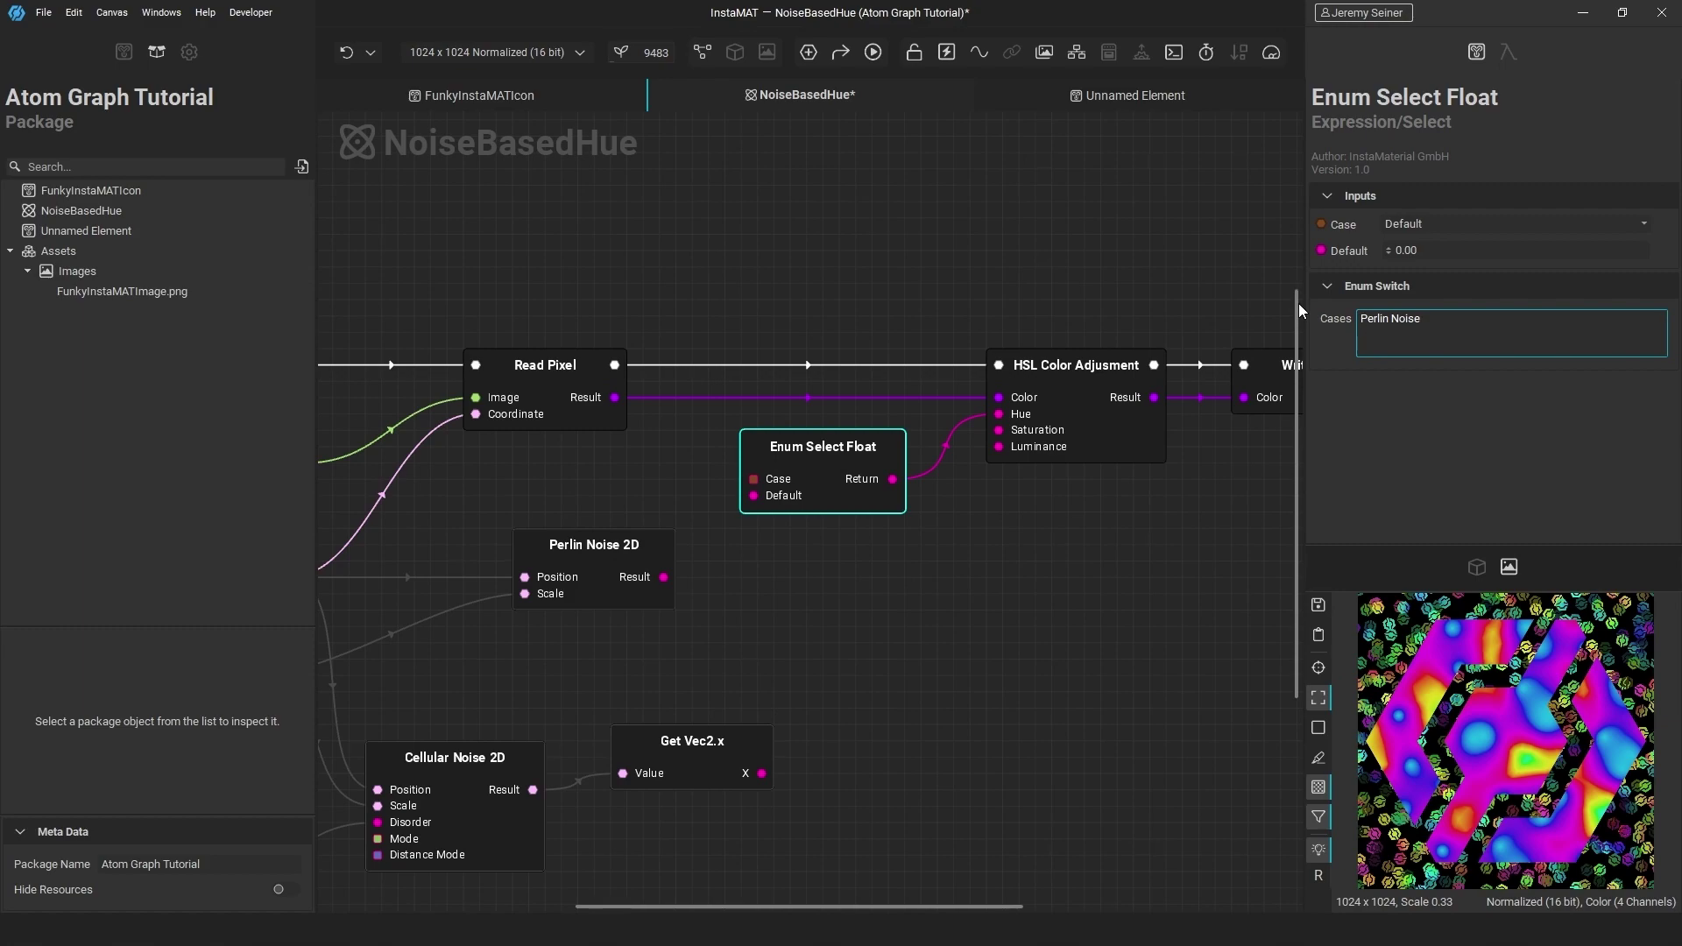
{"action": "type", "text": "Metaballs"}
{"action": "left_click", "coordinate": [1298, 303]}
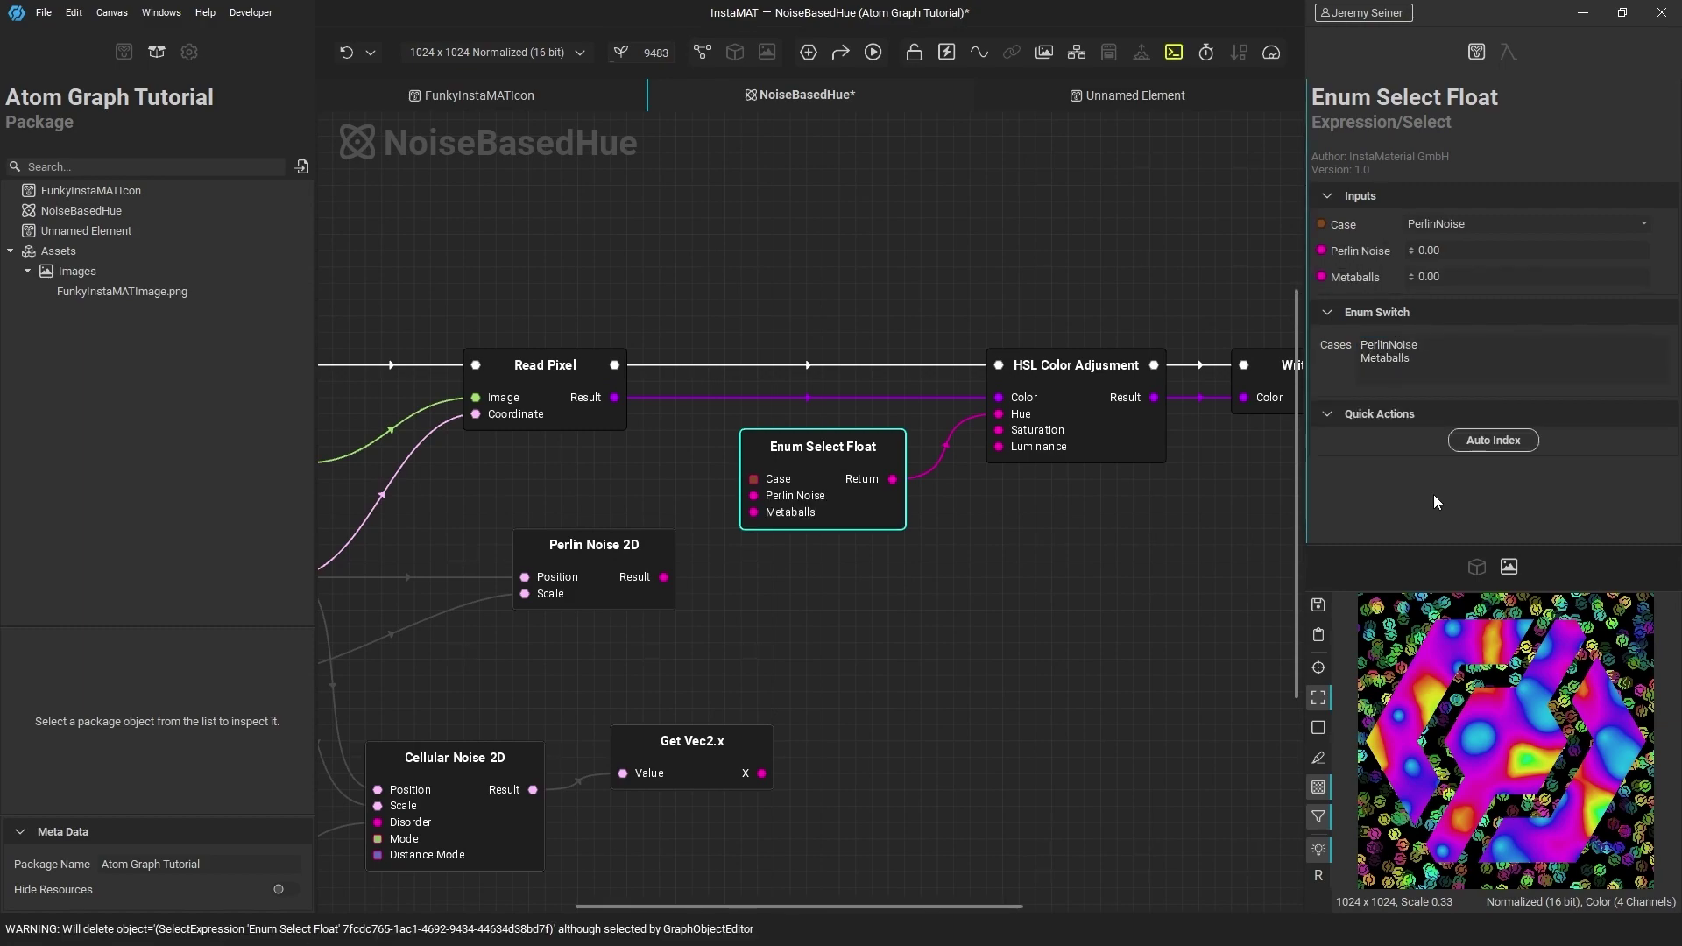
Connect Perlin Noise 2D's Result to Enum Select Float's Perlin Noise input and Get Vec2.x's X output to its Metaballs input
{"action": "scroll", "coordinate": [801, 498], "scroll_direction": "up", "scroll_amount": 2}
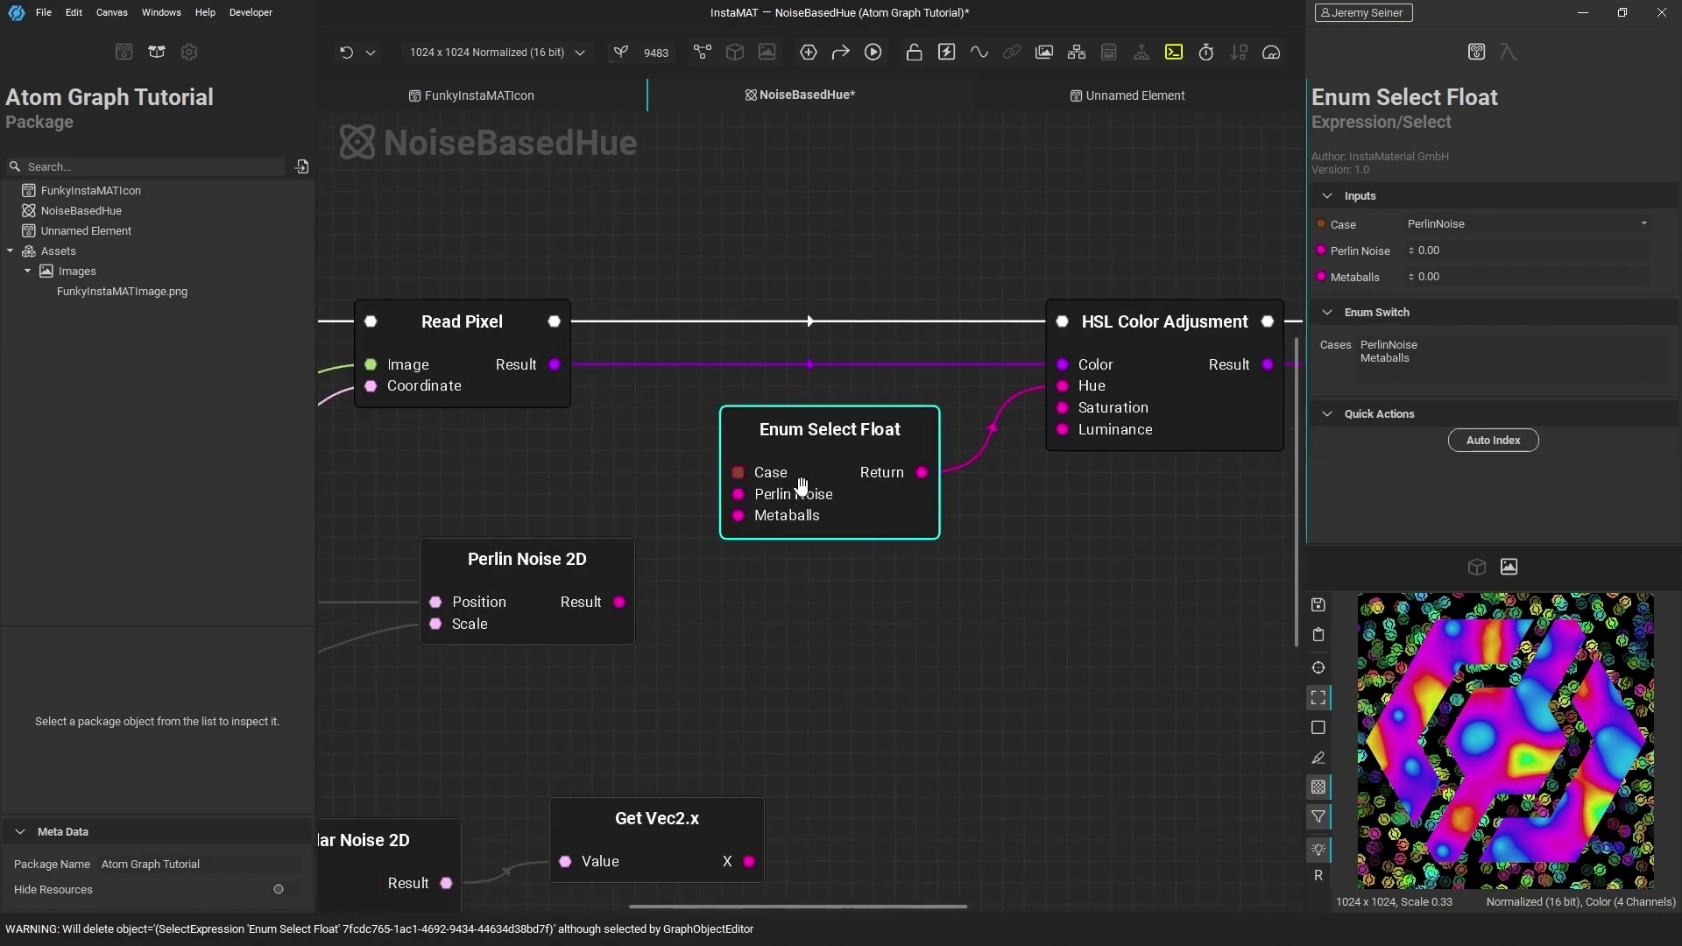
{"action": "scroll", "coordinate": [793, 494], "scroll_direction": "up", "scroll_amount": 1}
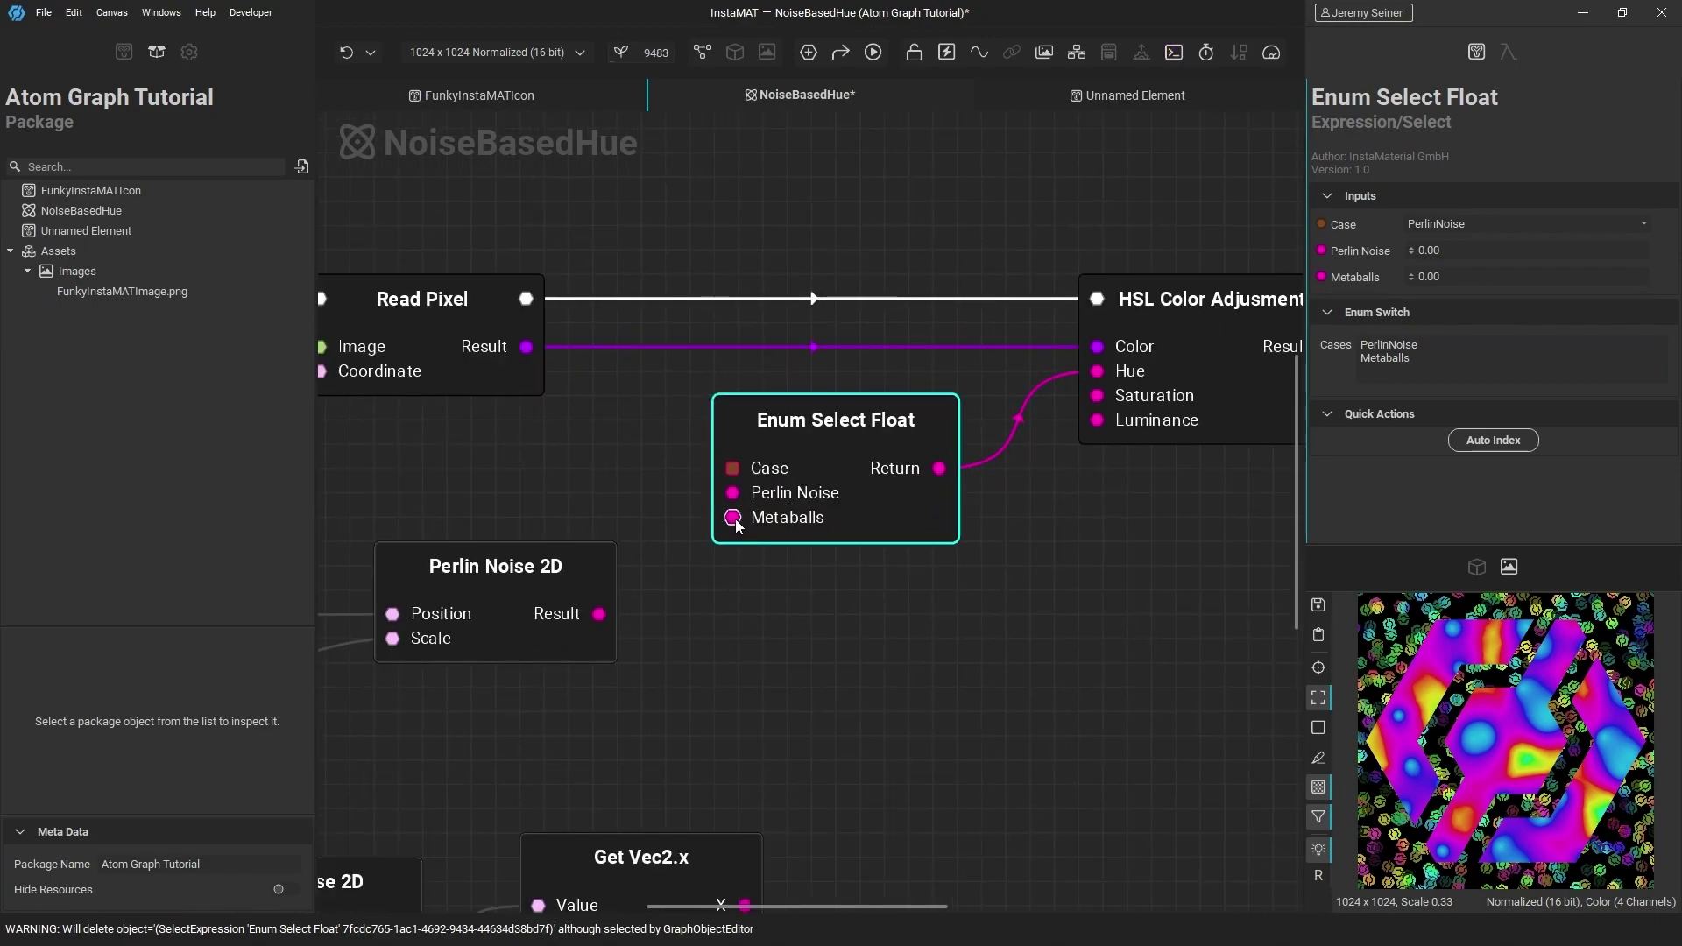
{"action": "scroll", "coordinate": [797, 583], "scroll_direction": "down", "scroll_amount": 3}
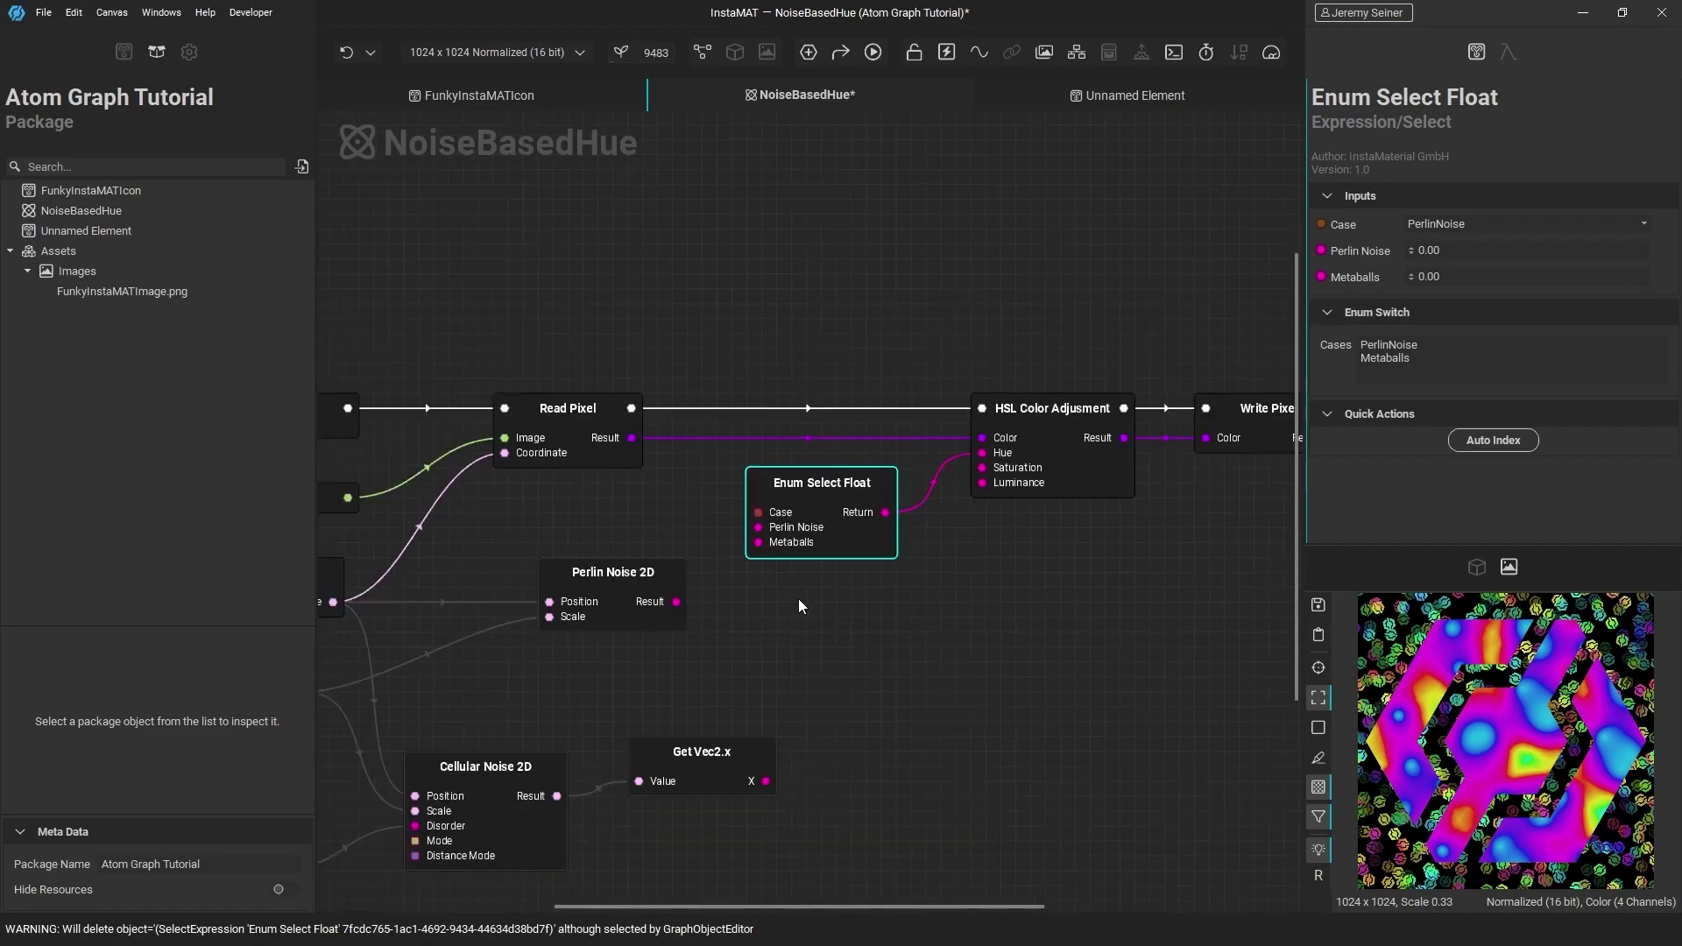
{"action": "left_click_drag", "start_coordinate": [760, 581], "coordinate": [715, 582]}
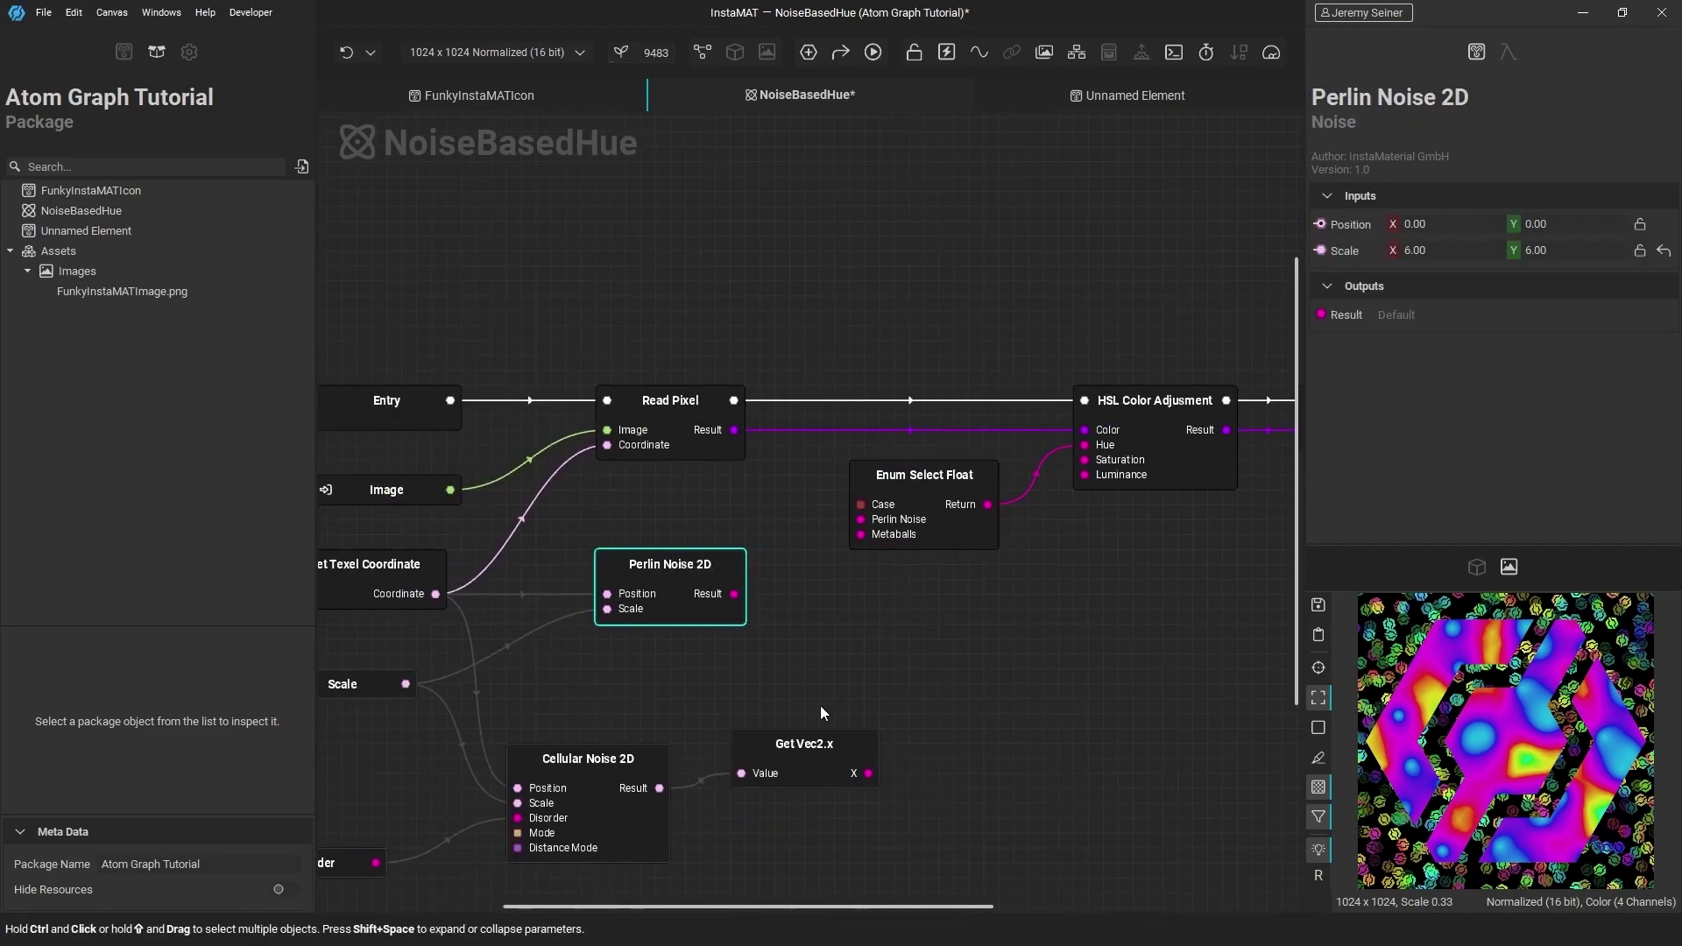
{"action": "left_click_drag", "start_coordinate": [819, 743], "coordinate": [803, 744]}
{"action": "left_click_drag", "start_coordinate": [735, 593], "coordinate": [966, 530]}
{"action": "left_click", "coordinate": [920, 529]}
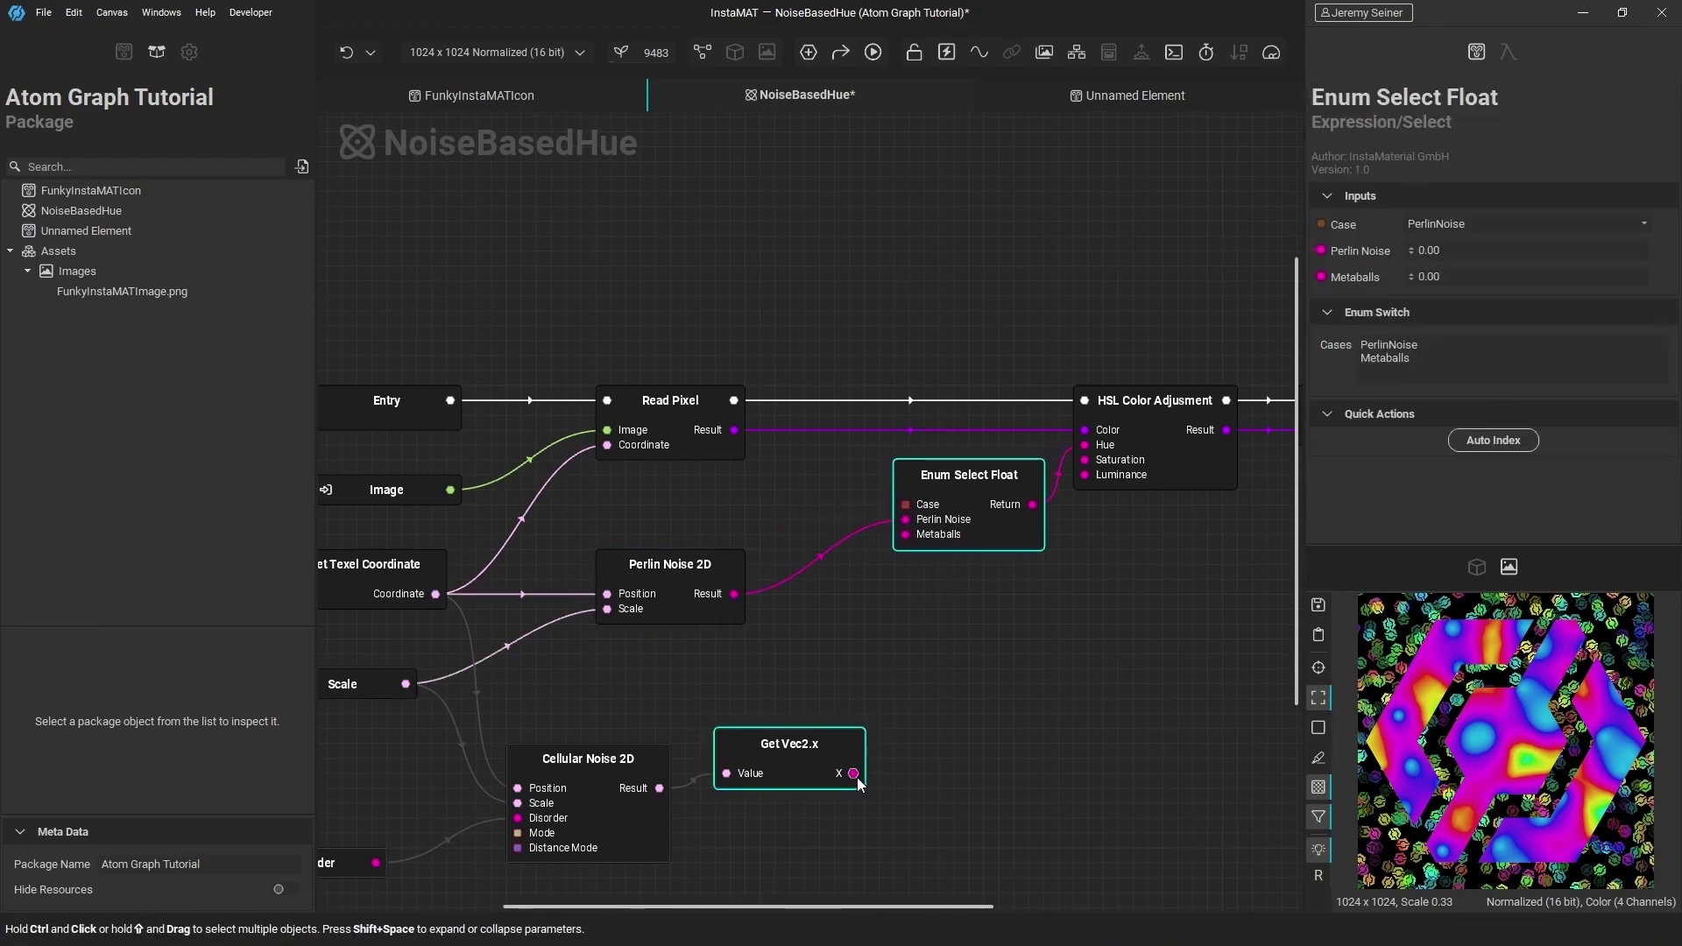
{"action": "left_click_drag", "start_coordinate": [902, 751], "coordinate": [881, 540]}
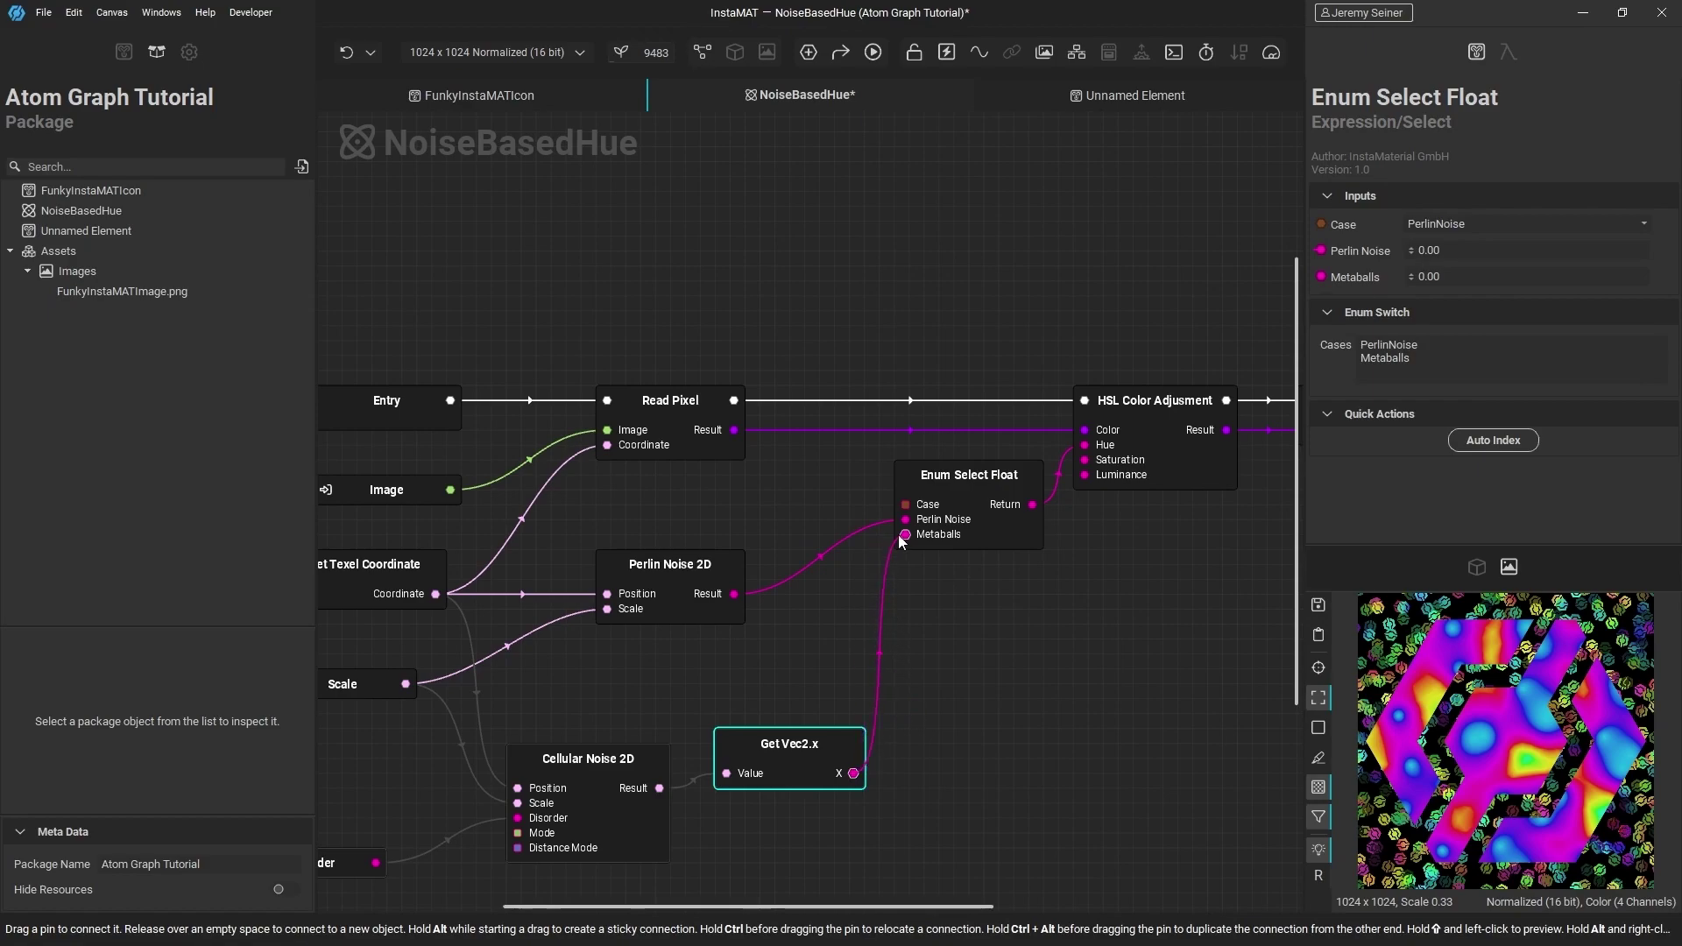
{"action": "left_click", "coordinate": [908, 570]}
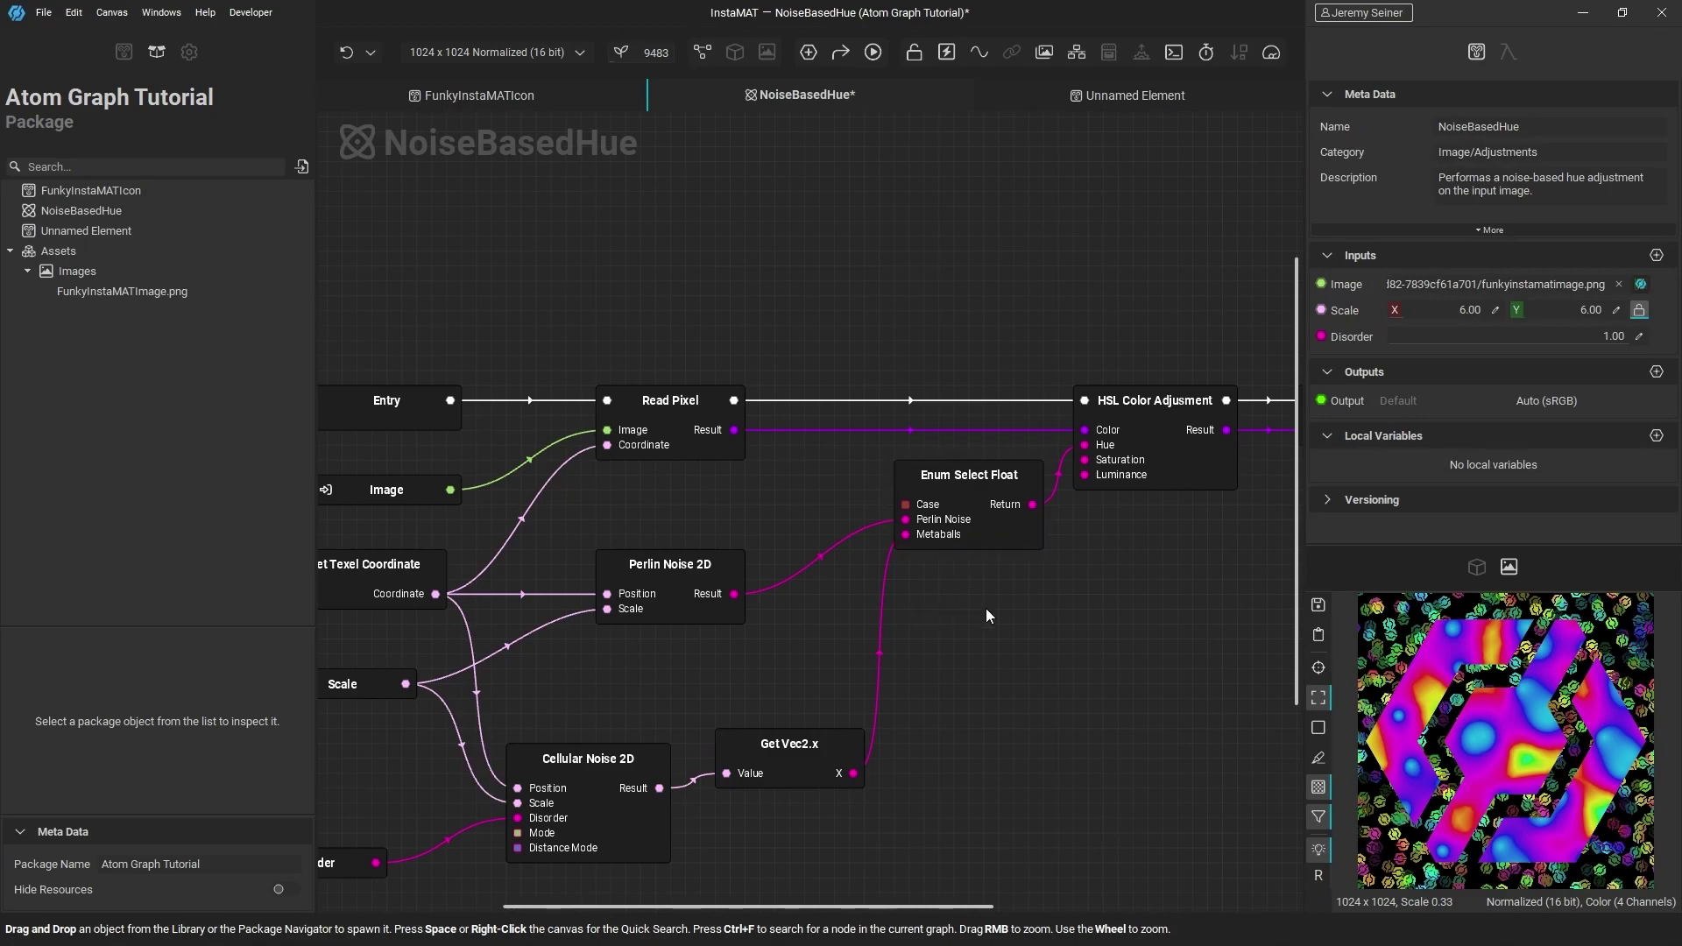
Expose Enum Select Float's Case as a graph input named NoiseType
{"action": "scroll", "coordinate": [965, 585], "scroll_direction": "up", "scroll_amount": 3}
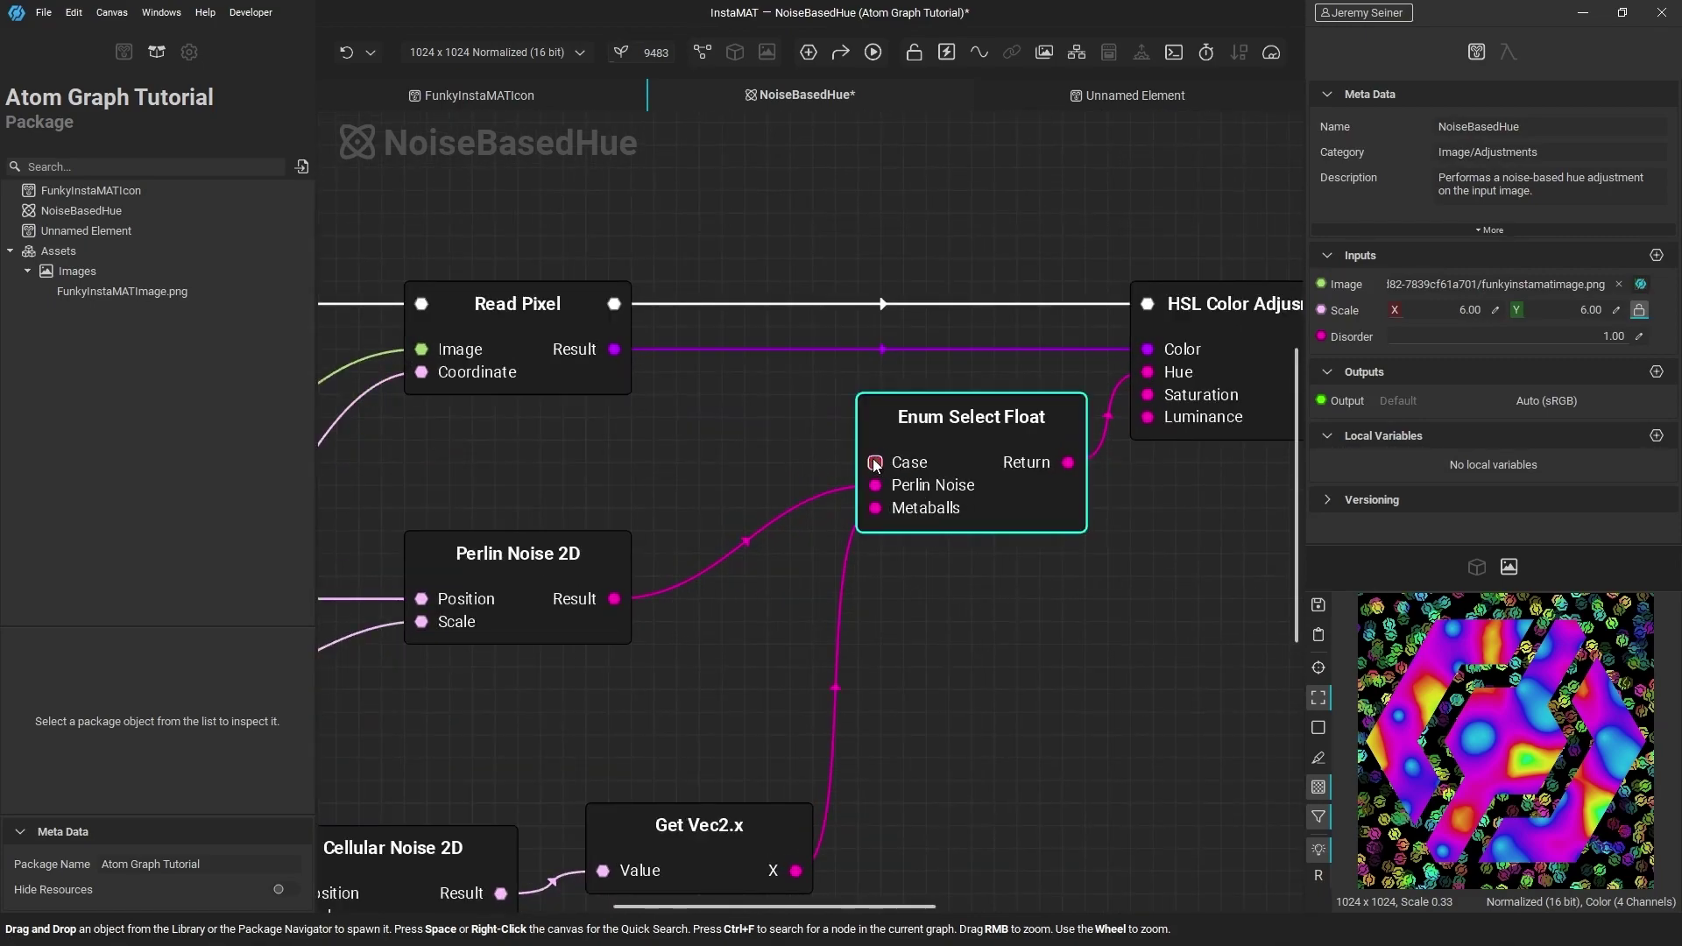
{"action": "left_click_drag", "start_coordinate": [766, 418], "coordinate": [665, 443]}
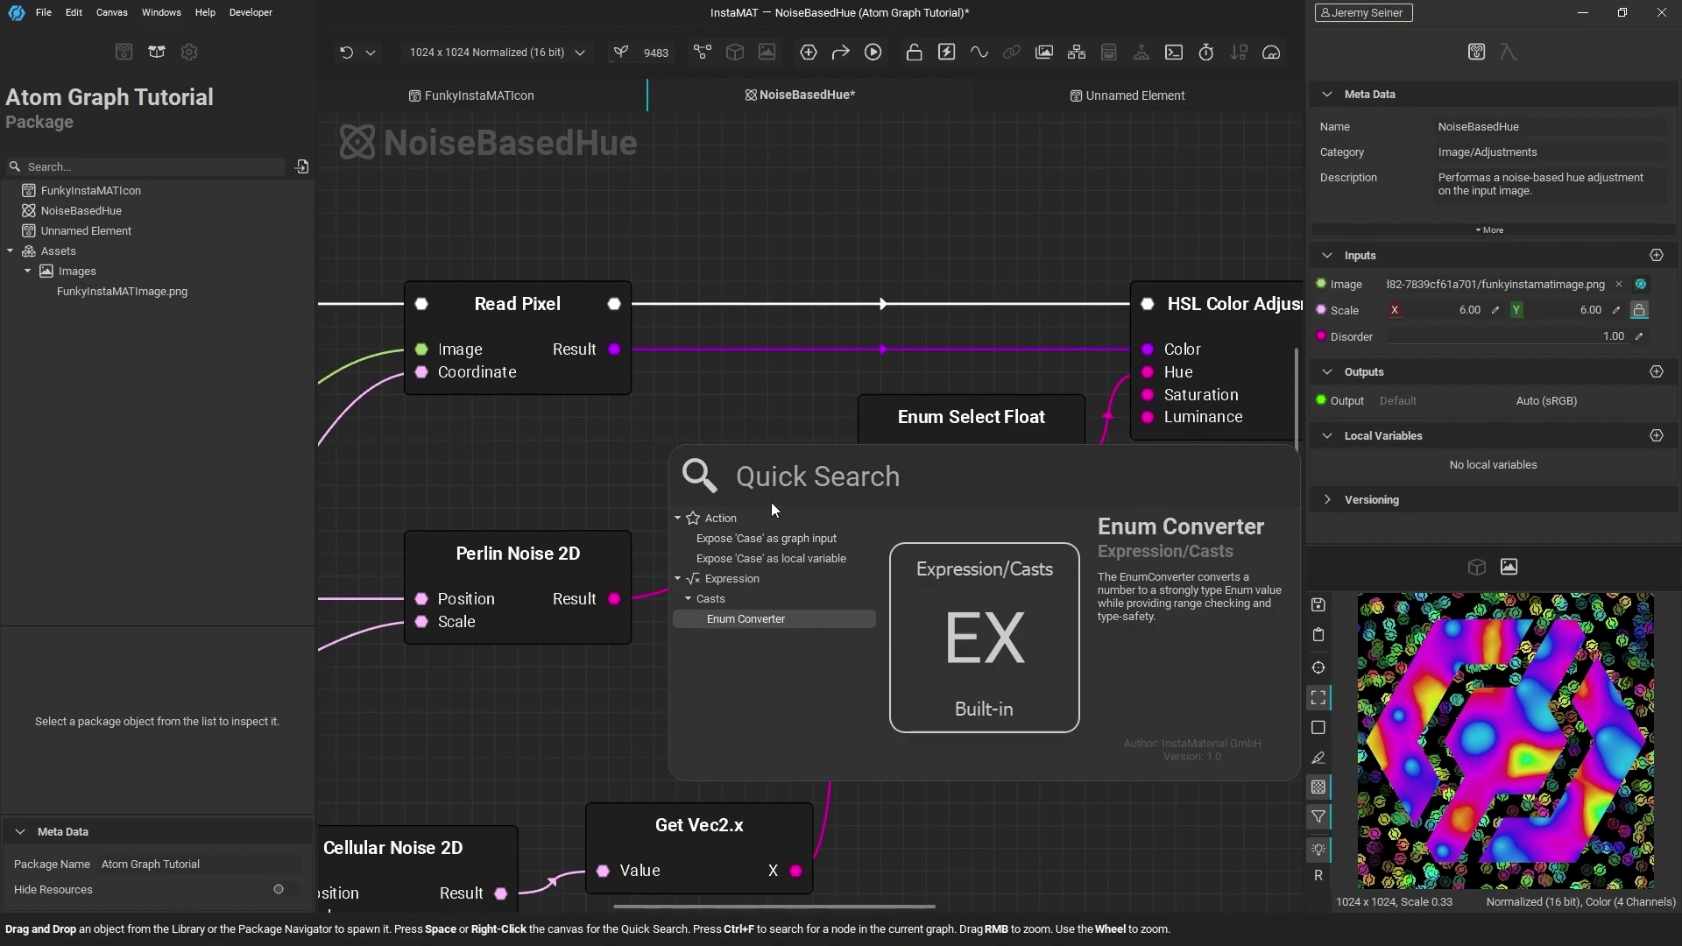
{"action": "type", "text": "NoiseType"}
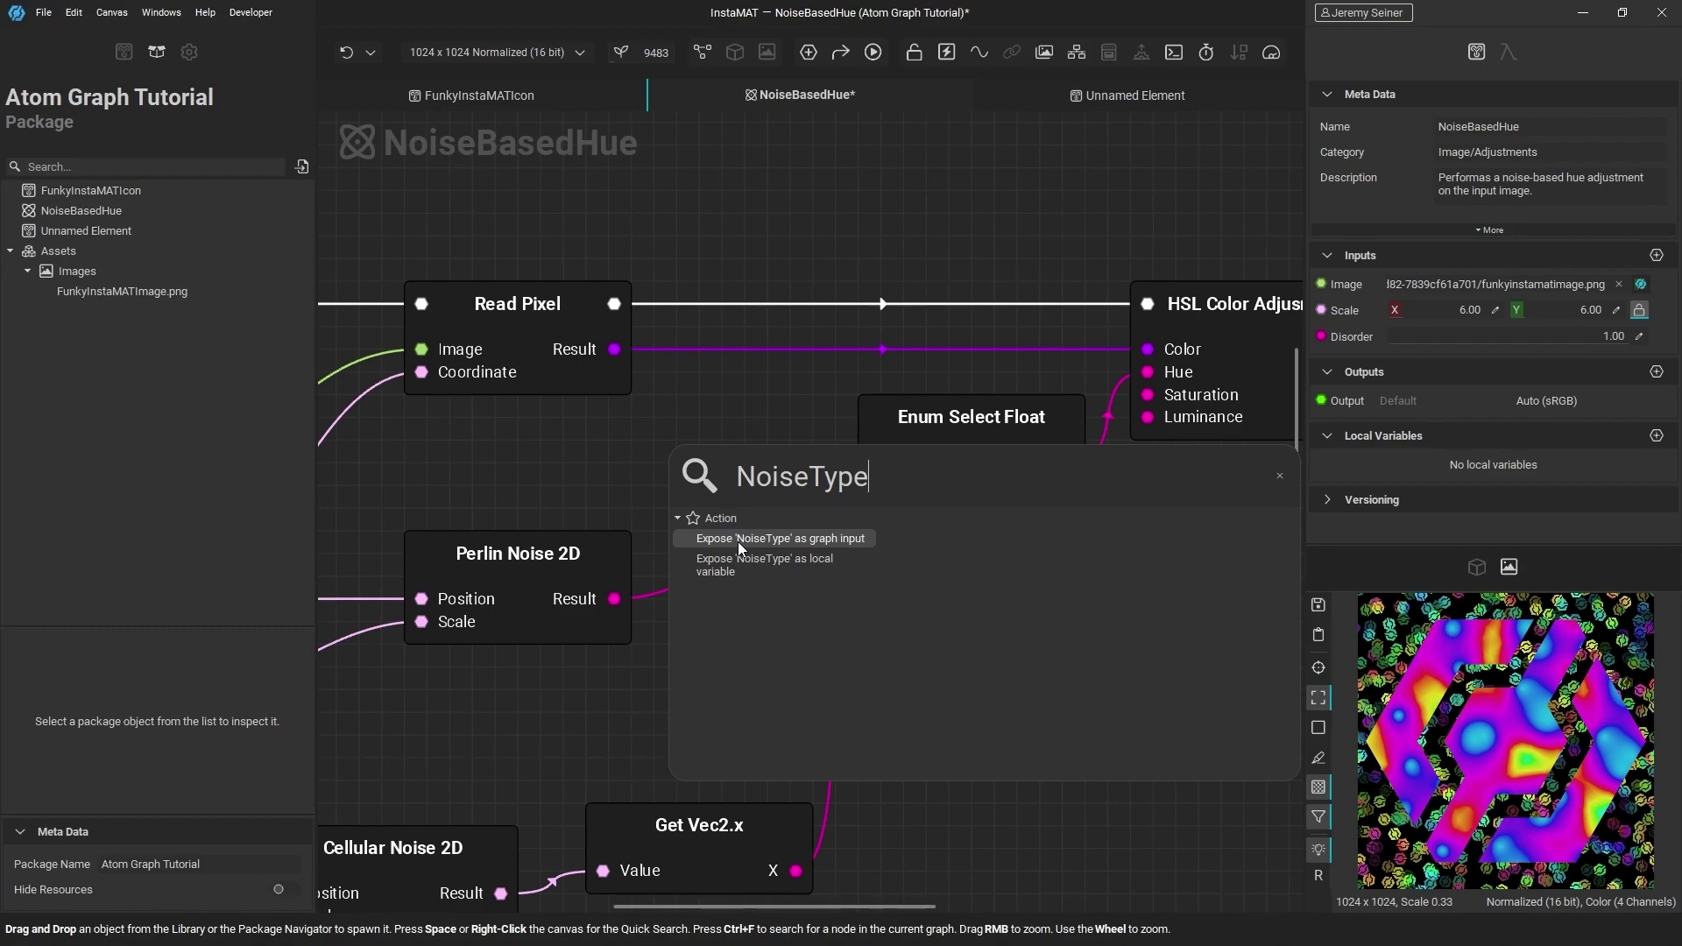
{"action": "left_click", "coordinate": [854, 541]}
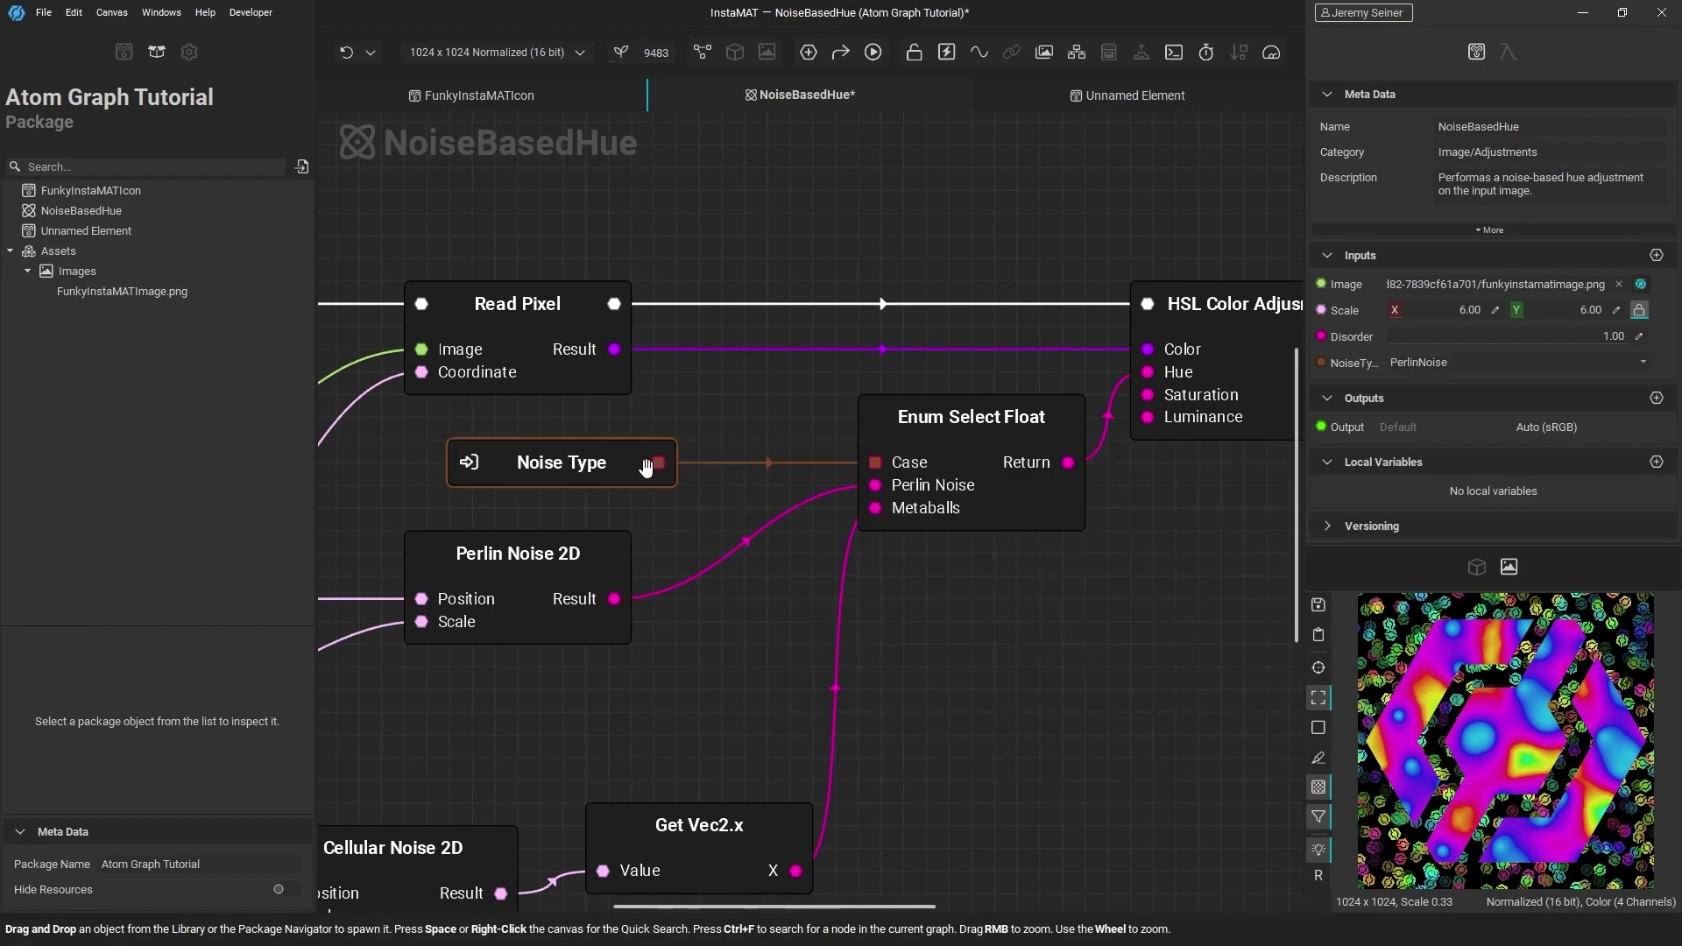
{"action": "left_click", "coordinate": [1023, 497]}
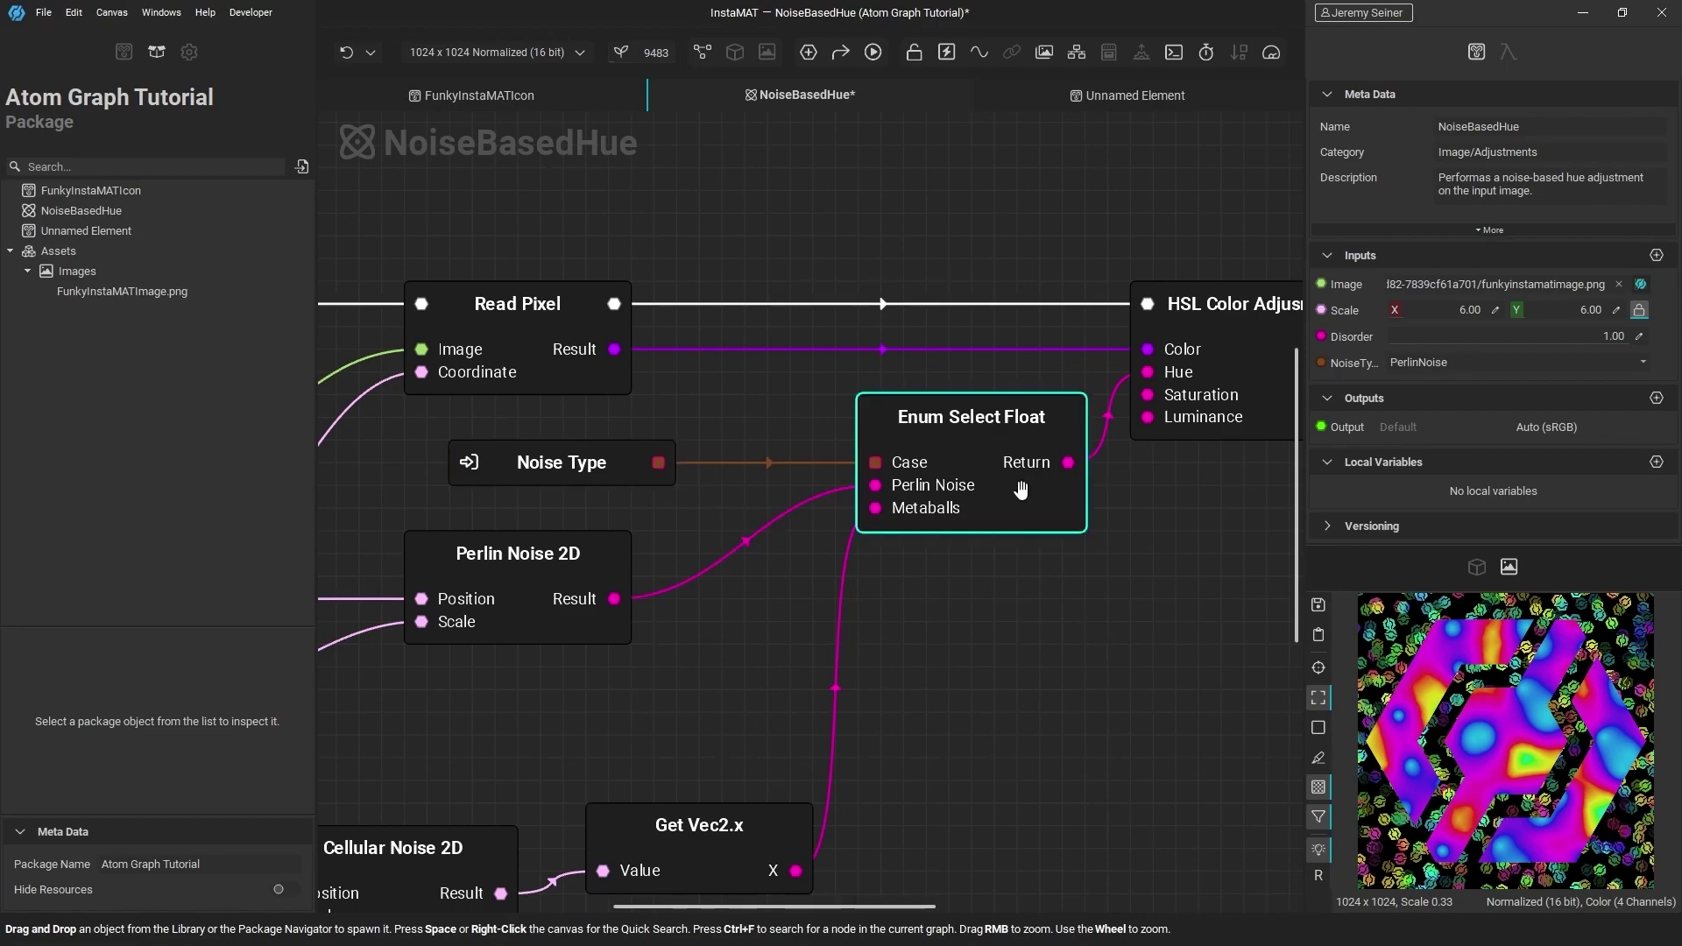
Open the Unnamed Element graph and set its Noise Based Hue node's Noise Type to Metaballs
{"action": "scroll", "coordinate": [1022, 498], "scroll_direction": "down", "scroll_amount": 5}
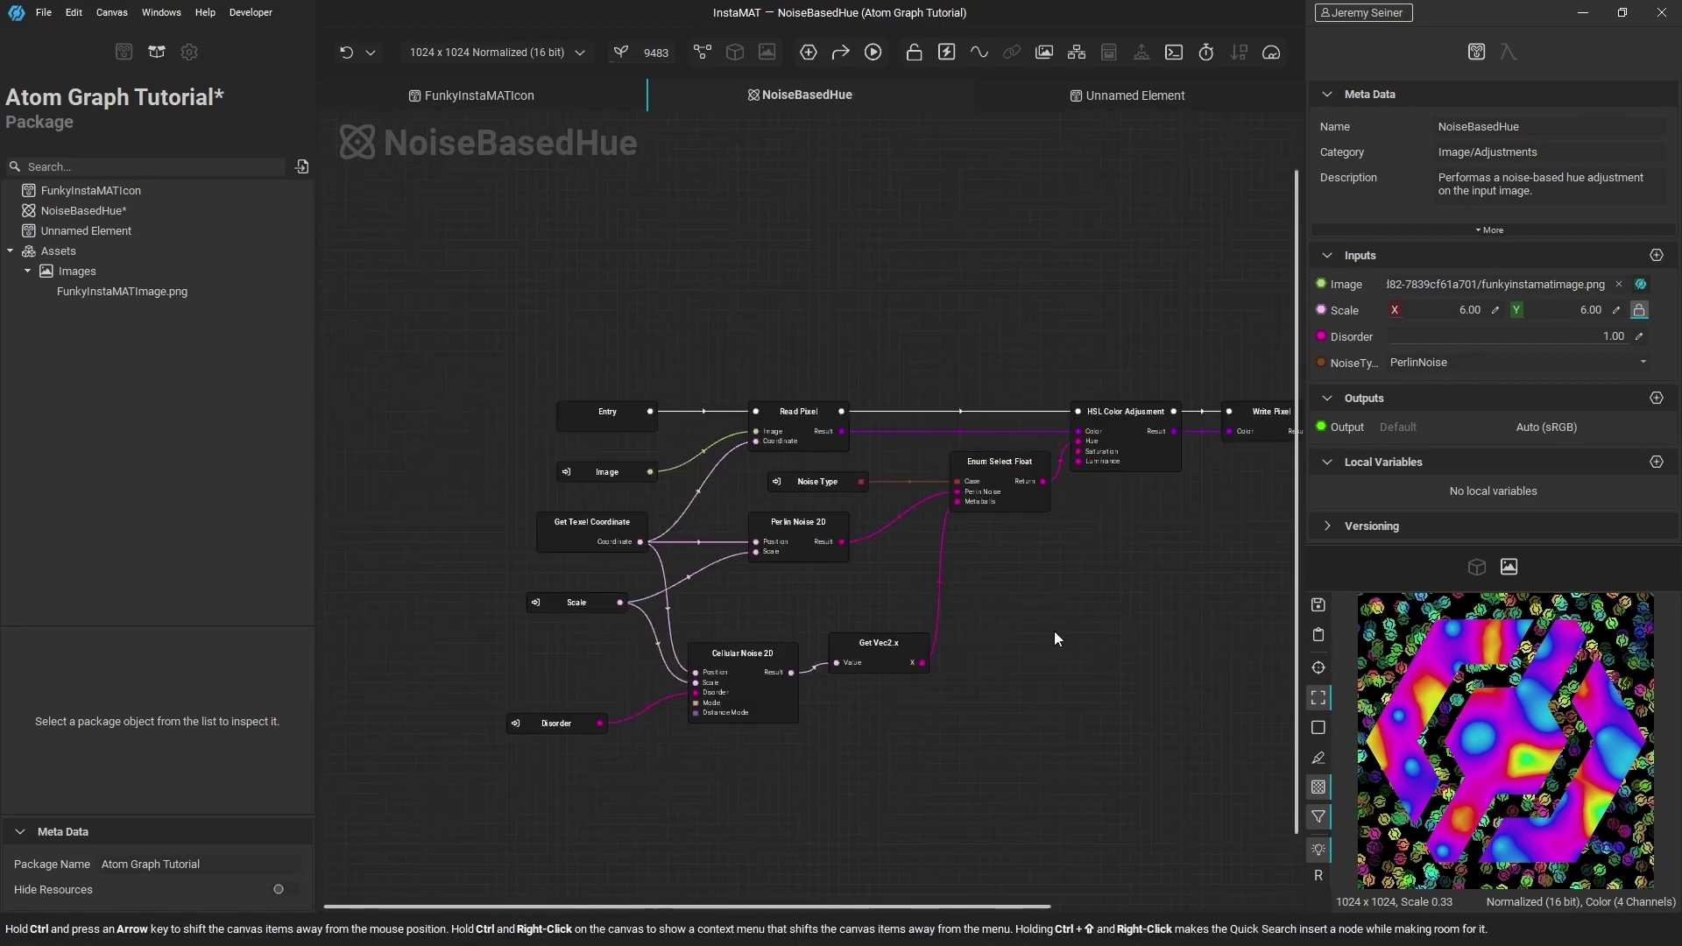
{"action": "left_click", "coordinate": [1125, 98]}
{"action": "left_click", "coordinate": [1045, 511]}
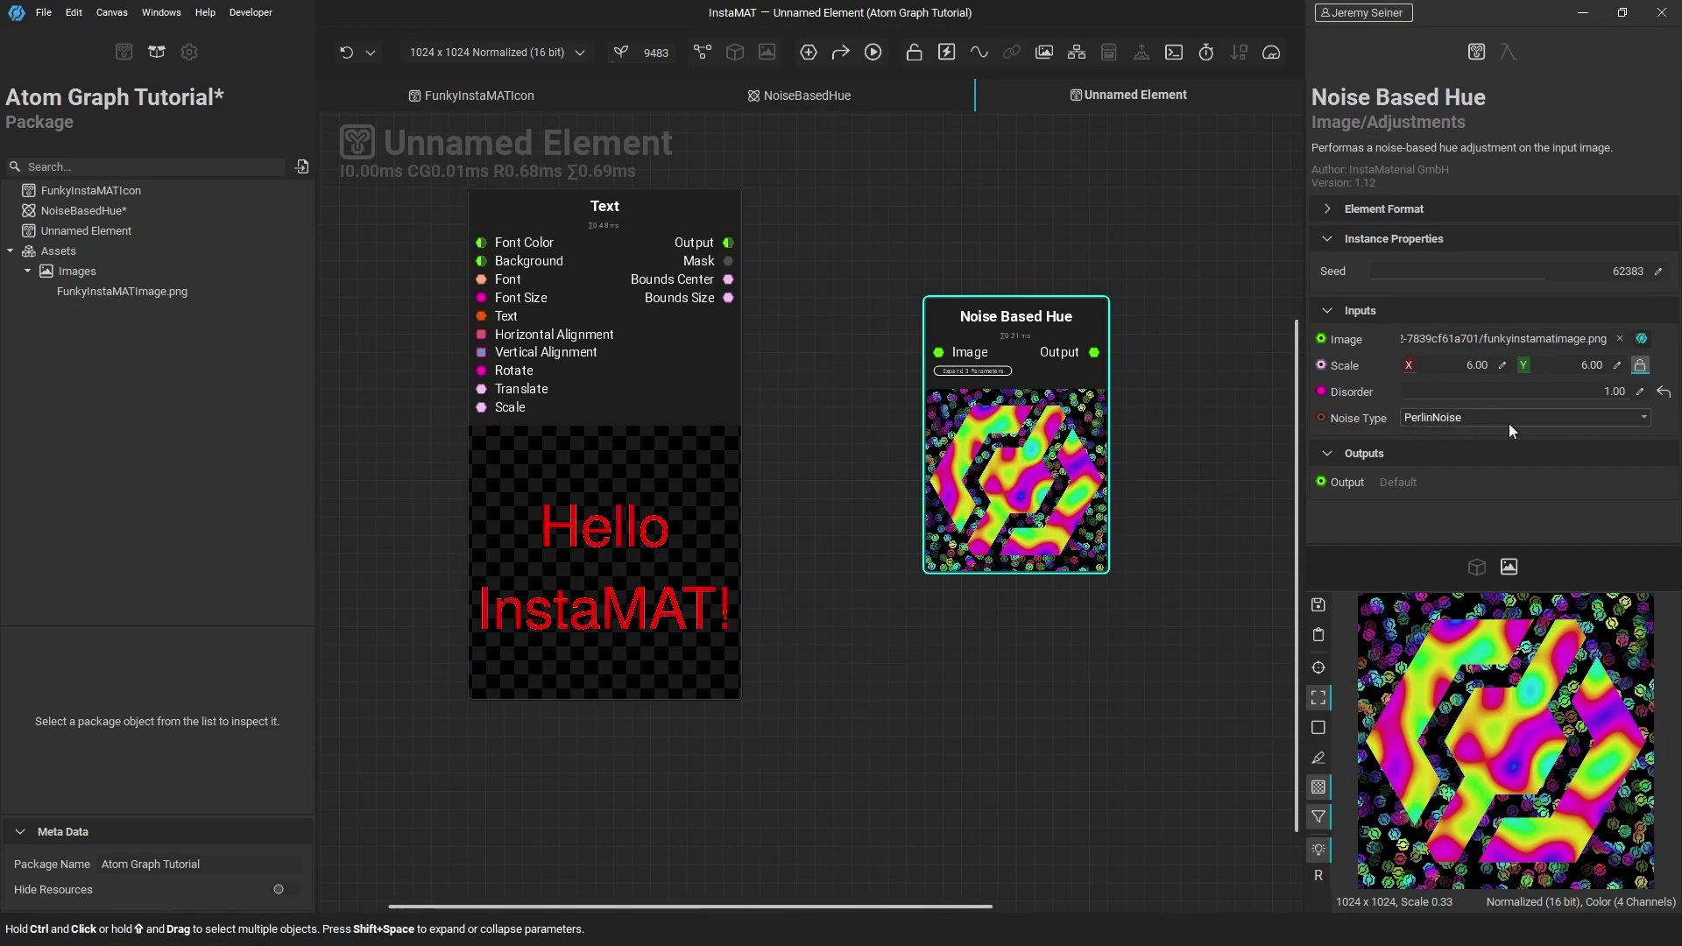
{"action": "left_click", "coordinate": [1628, 418]}
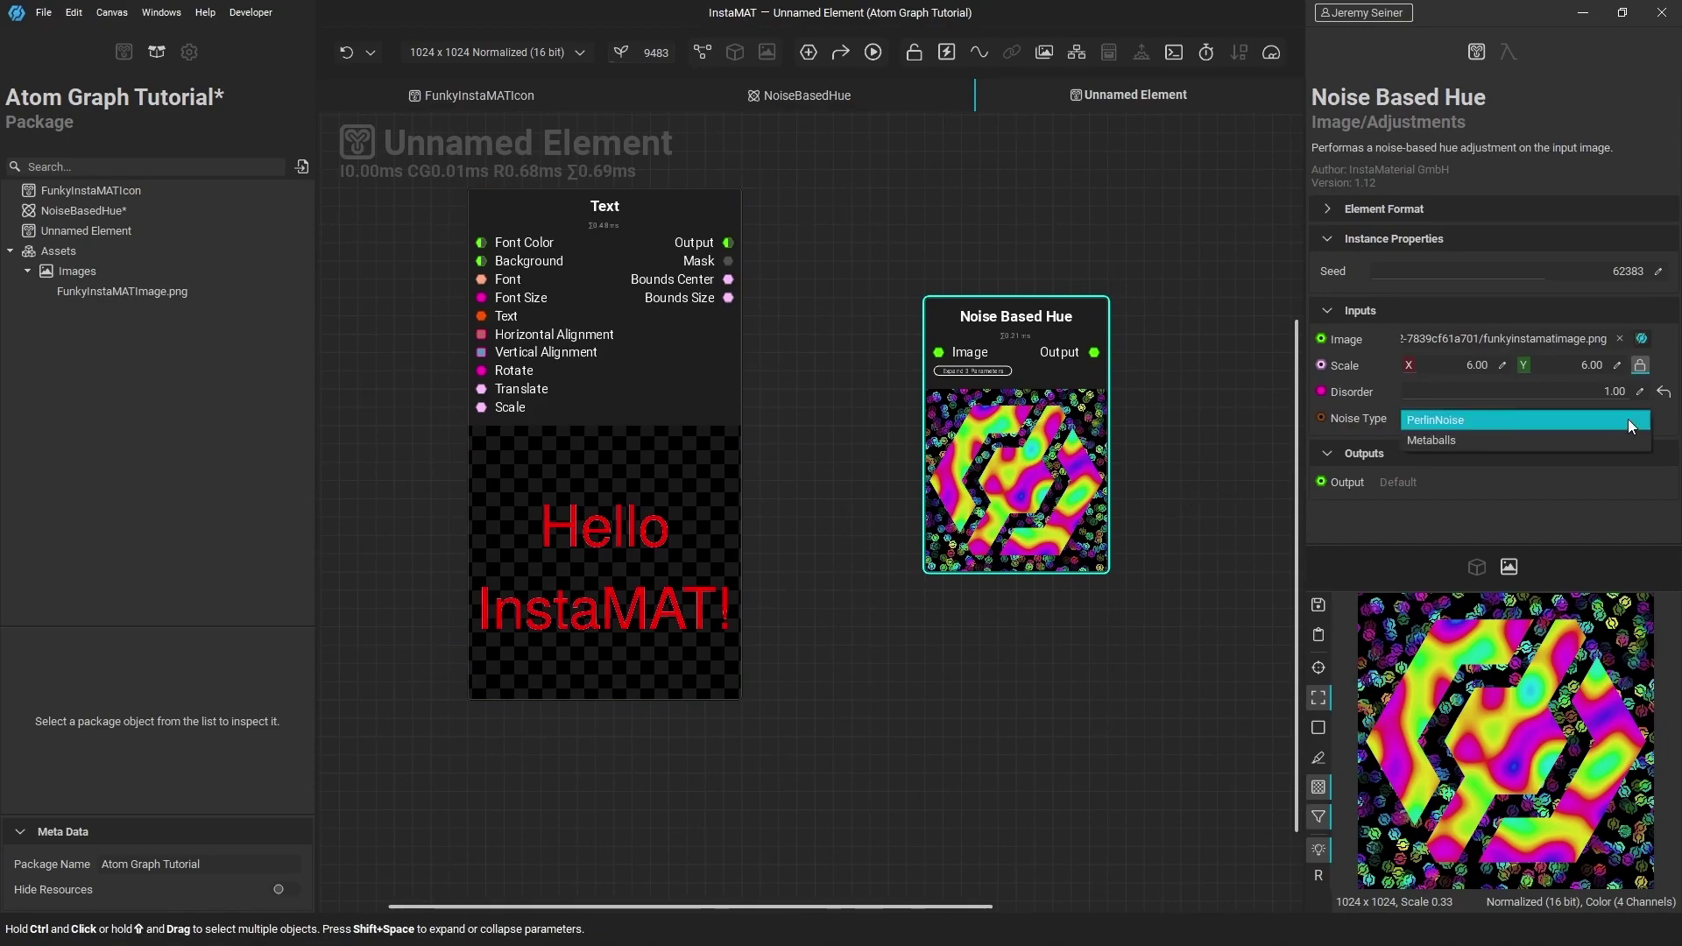
{"action": "left_click", "coordinate": [1434, 439]}
{"action": "left_click", "coordinate": [1470, 418]}
{"action": "left_click", "coordinate": [1469, 406]}
{"action": "left_click", "coordinate": [1450, 420]}
{"action": "left_click", "coordinate": [1447, 439]}
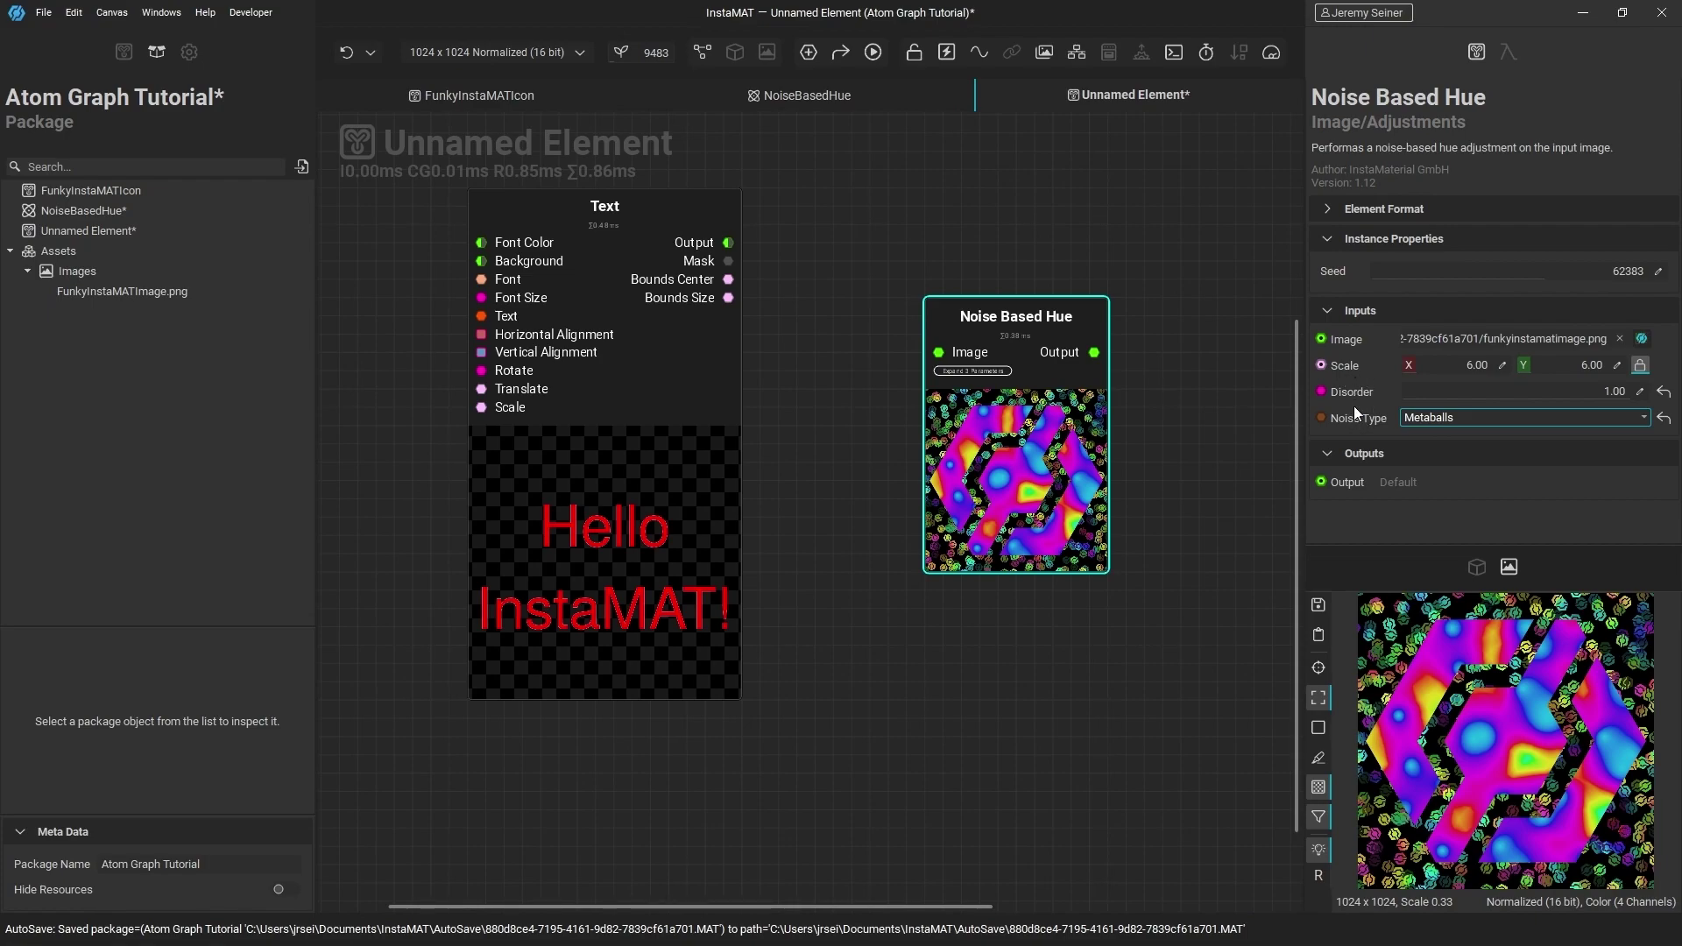
Move the NoiseType input above Disorder in the NoiseBasedHue graph's inputs and save the package
{"action": "left_click", "coordinate": [854, 99]}
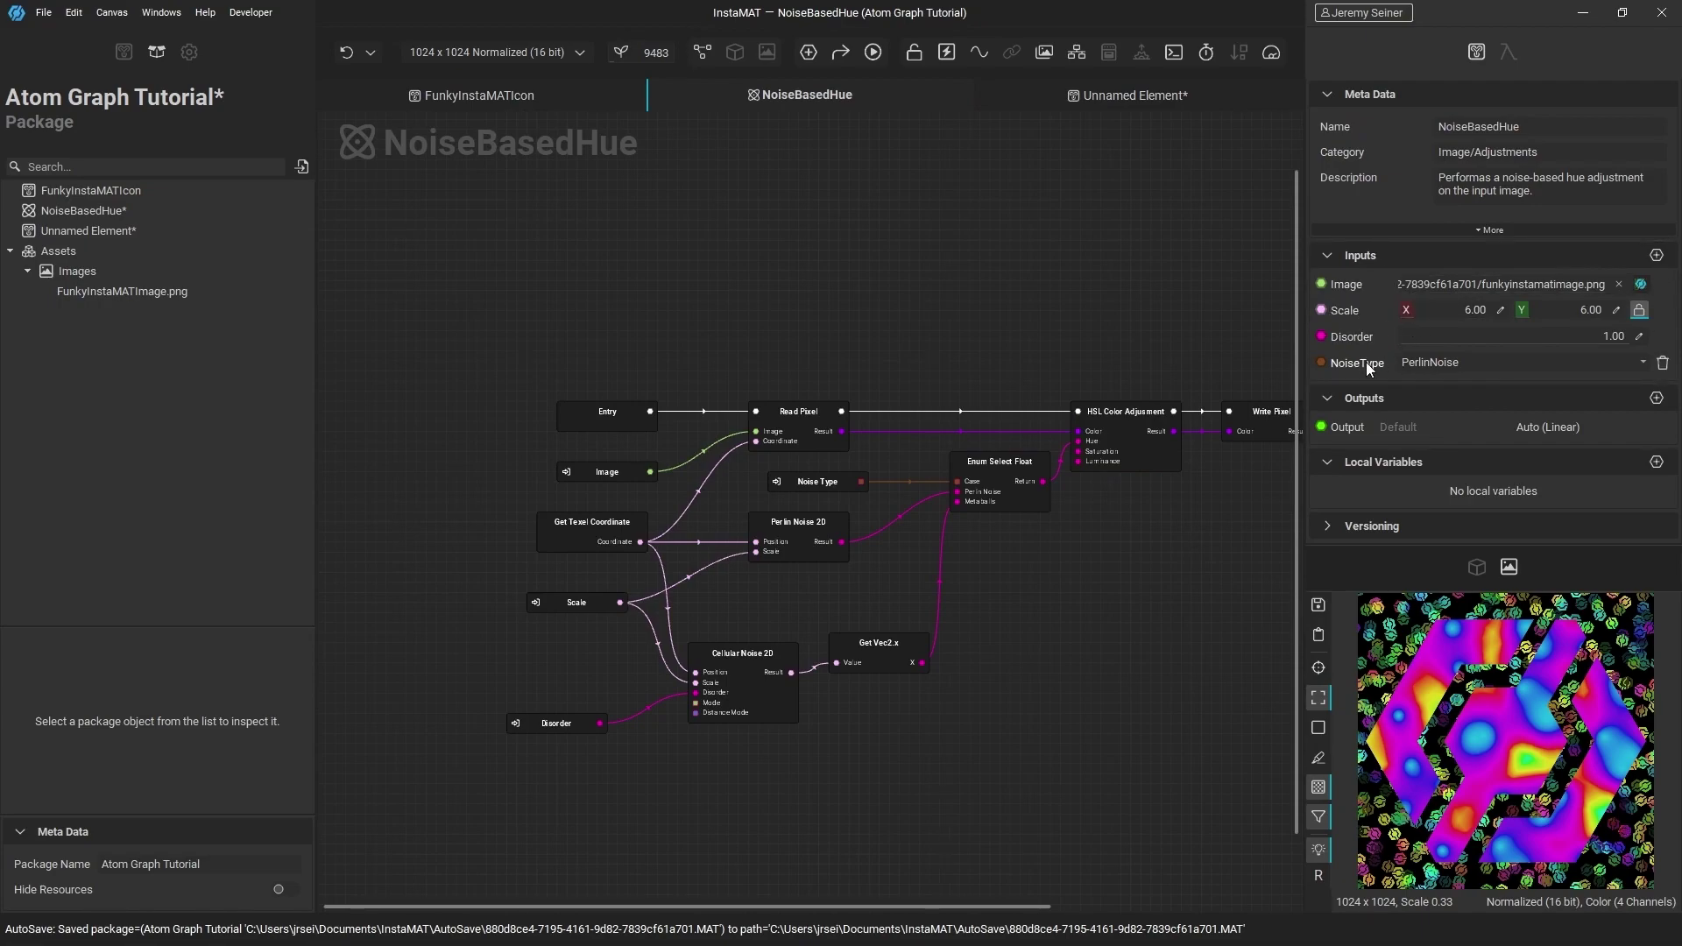
{"action": "left_click_drag", "start_coordinate": [1358, 362], "coordinate": [1354, 330]}
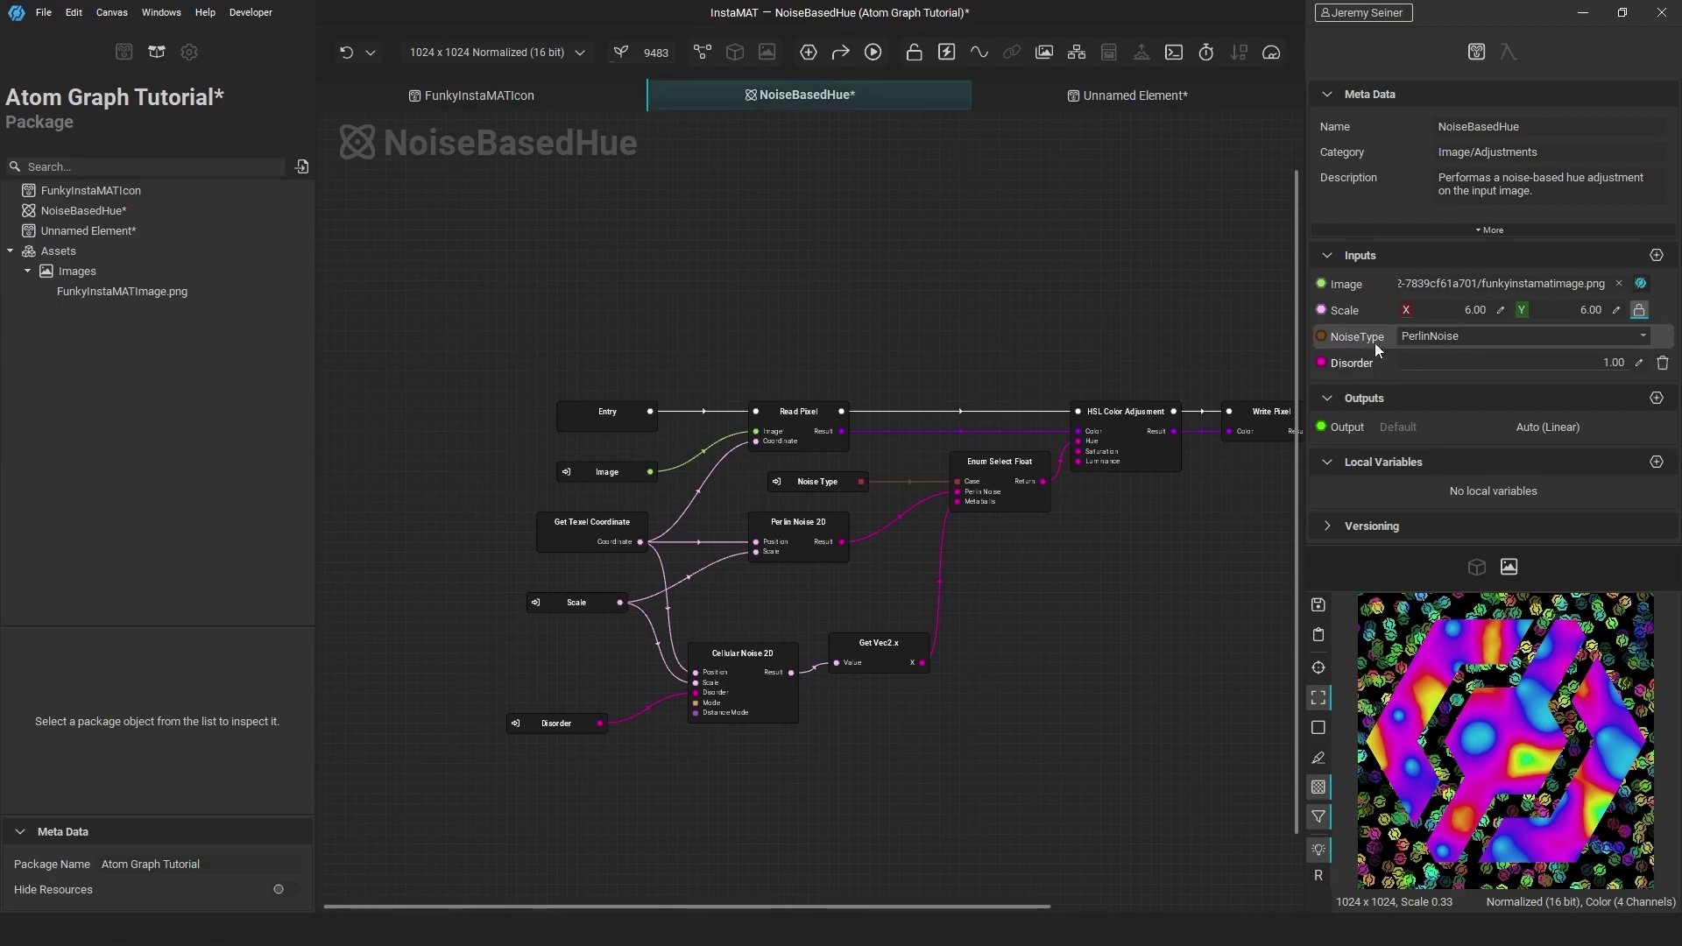
{"action": "key", "text": "ctrl+s"}
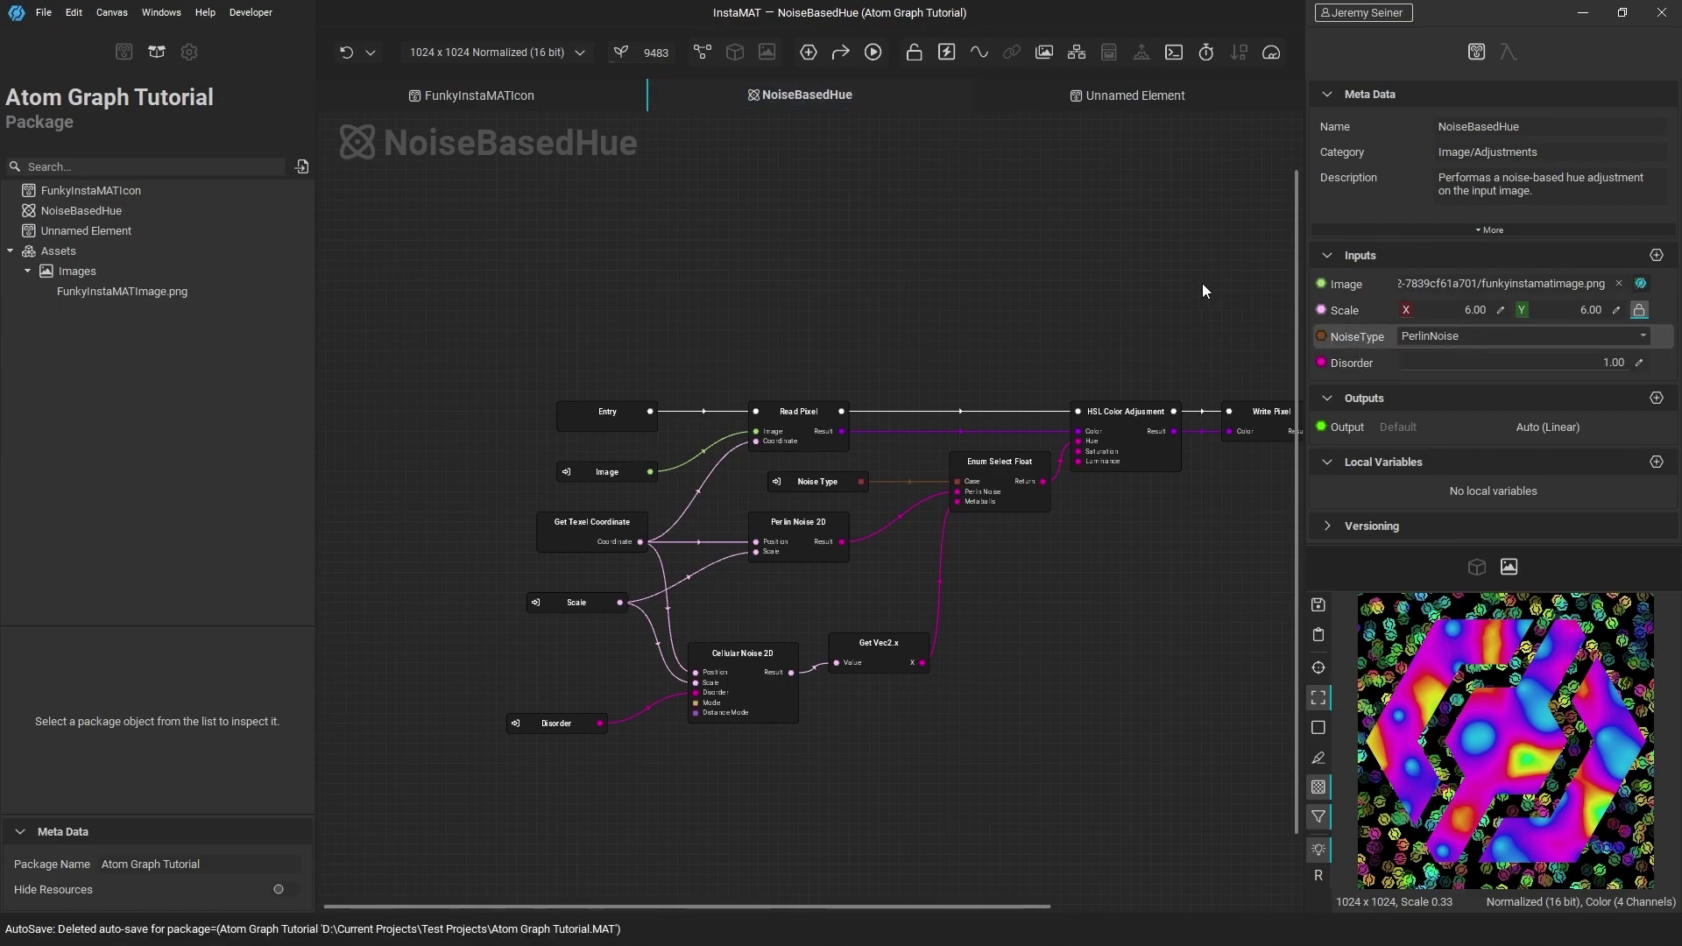
In Unnamed Element, switch the Noise Based Hue node's Noise Type to PerlinNoise and try varying its Disorder value
{"action": "left_click", "coordinate": [1149, 102]}
{"action": "left_click", "coordinate": [1079, 314]}
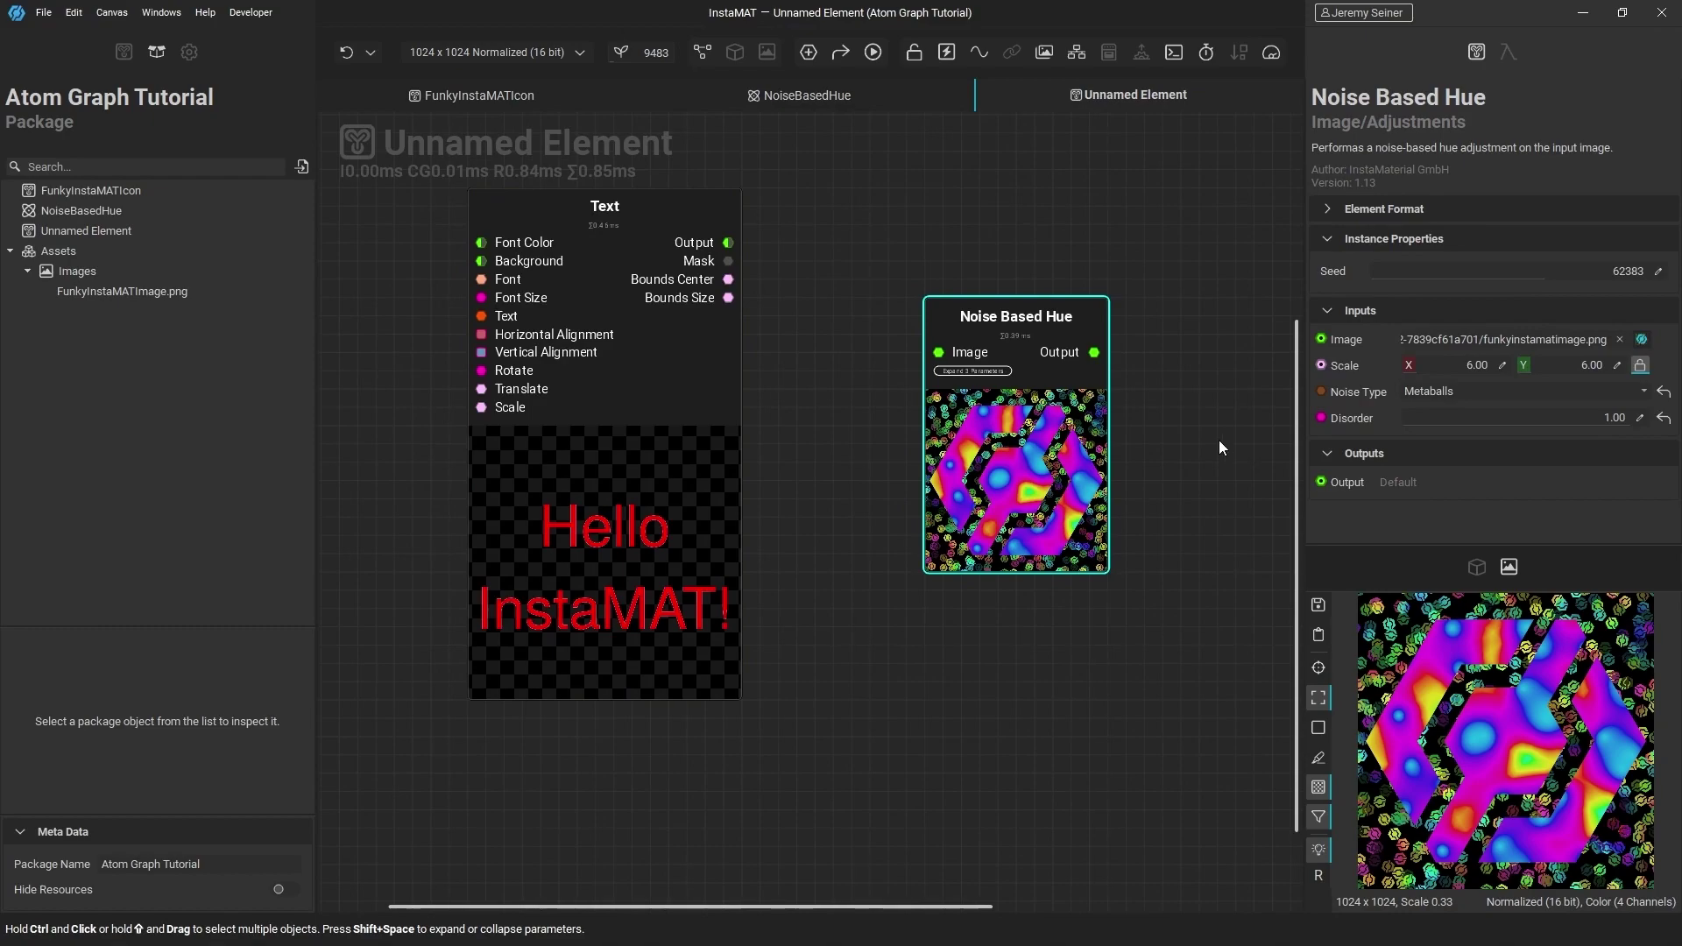
{"action": "left_click", "coordinate": [1451, 396]}
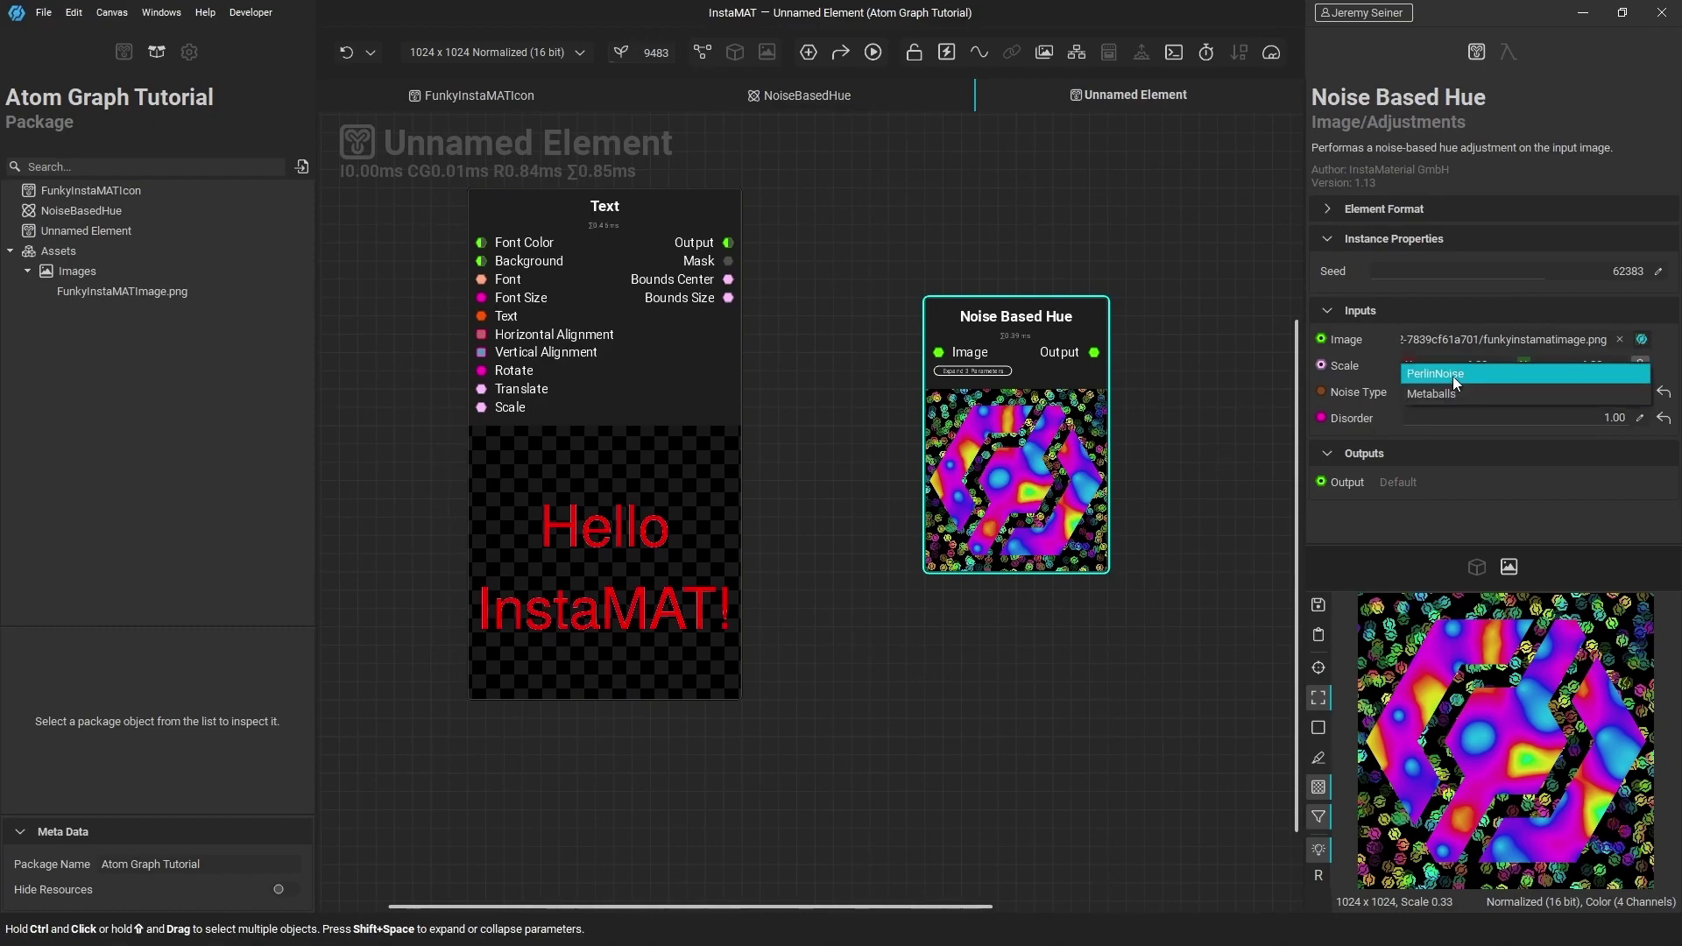
{"action": "left_click", "coordinate": [1453, 376]}
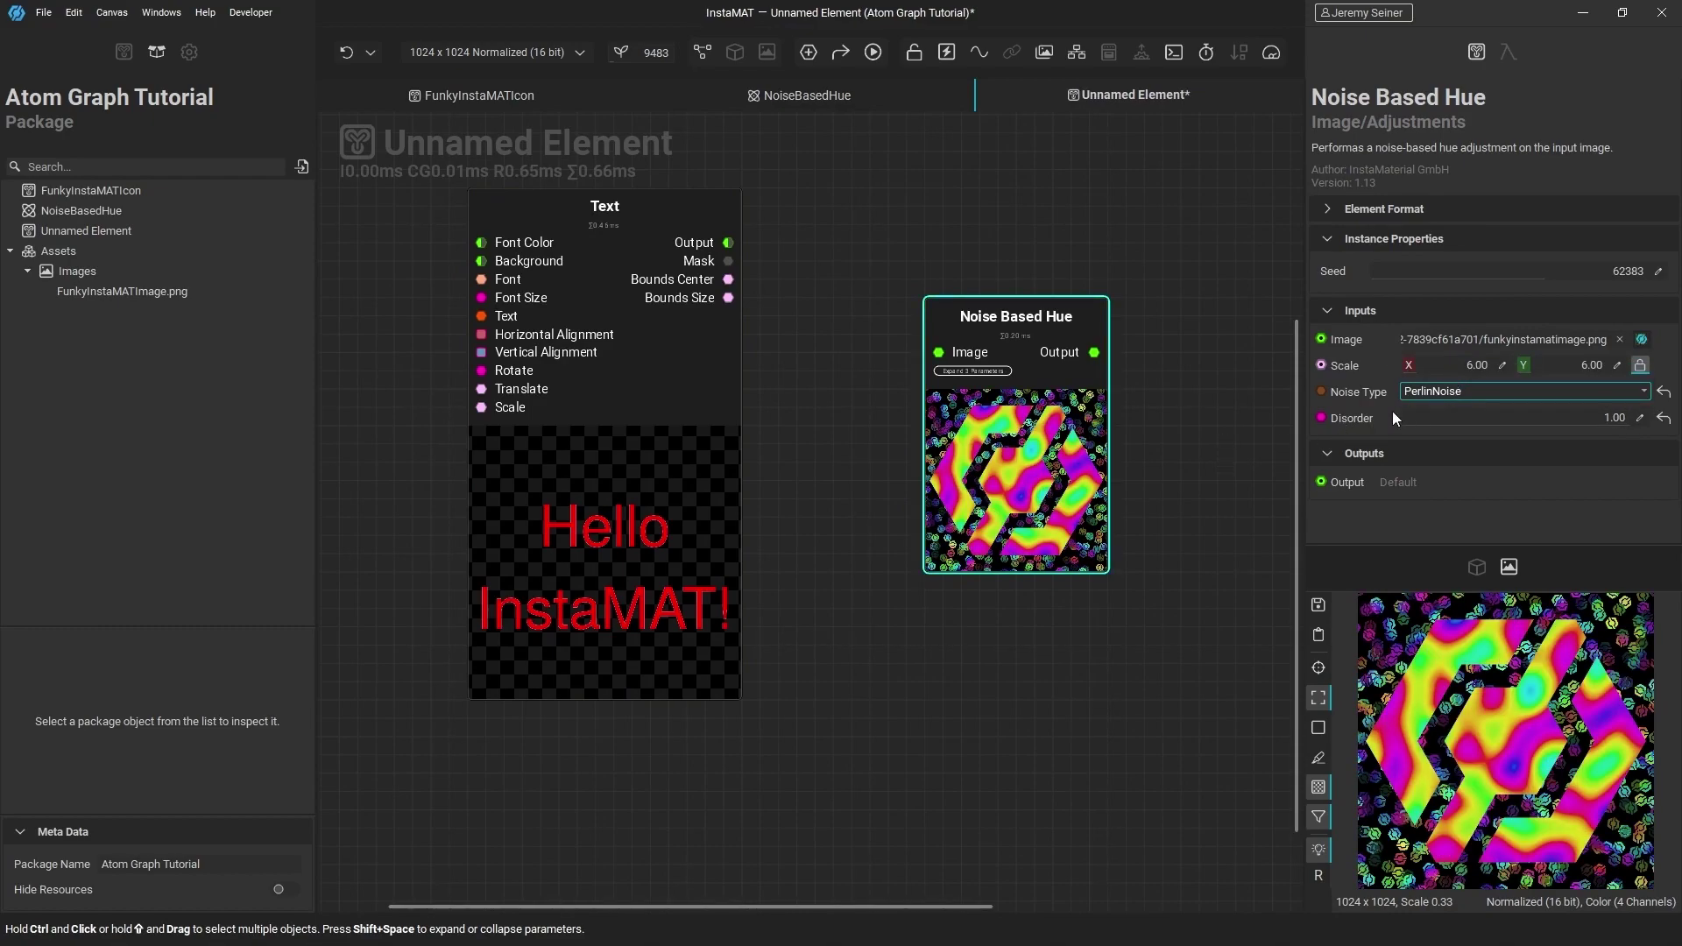
{"action": "mouse_move", "coordinate": [1617, 419]}
{"action": "left_mouse_down"}
{"action": "mouse_move", "coordinate": [1410, 415]}
{"action": "mouse_move", "coordinate": [1626, 424]}
{"action": "left_mouse_up"}
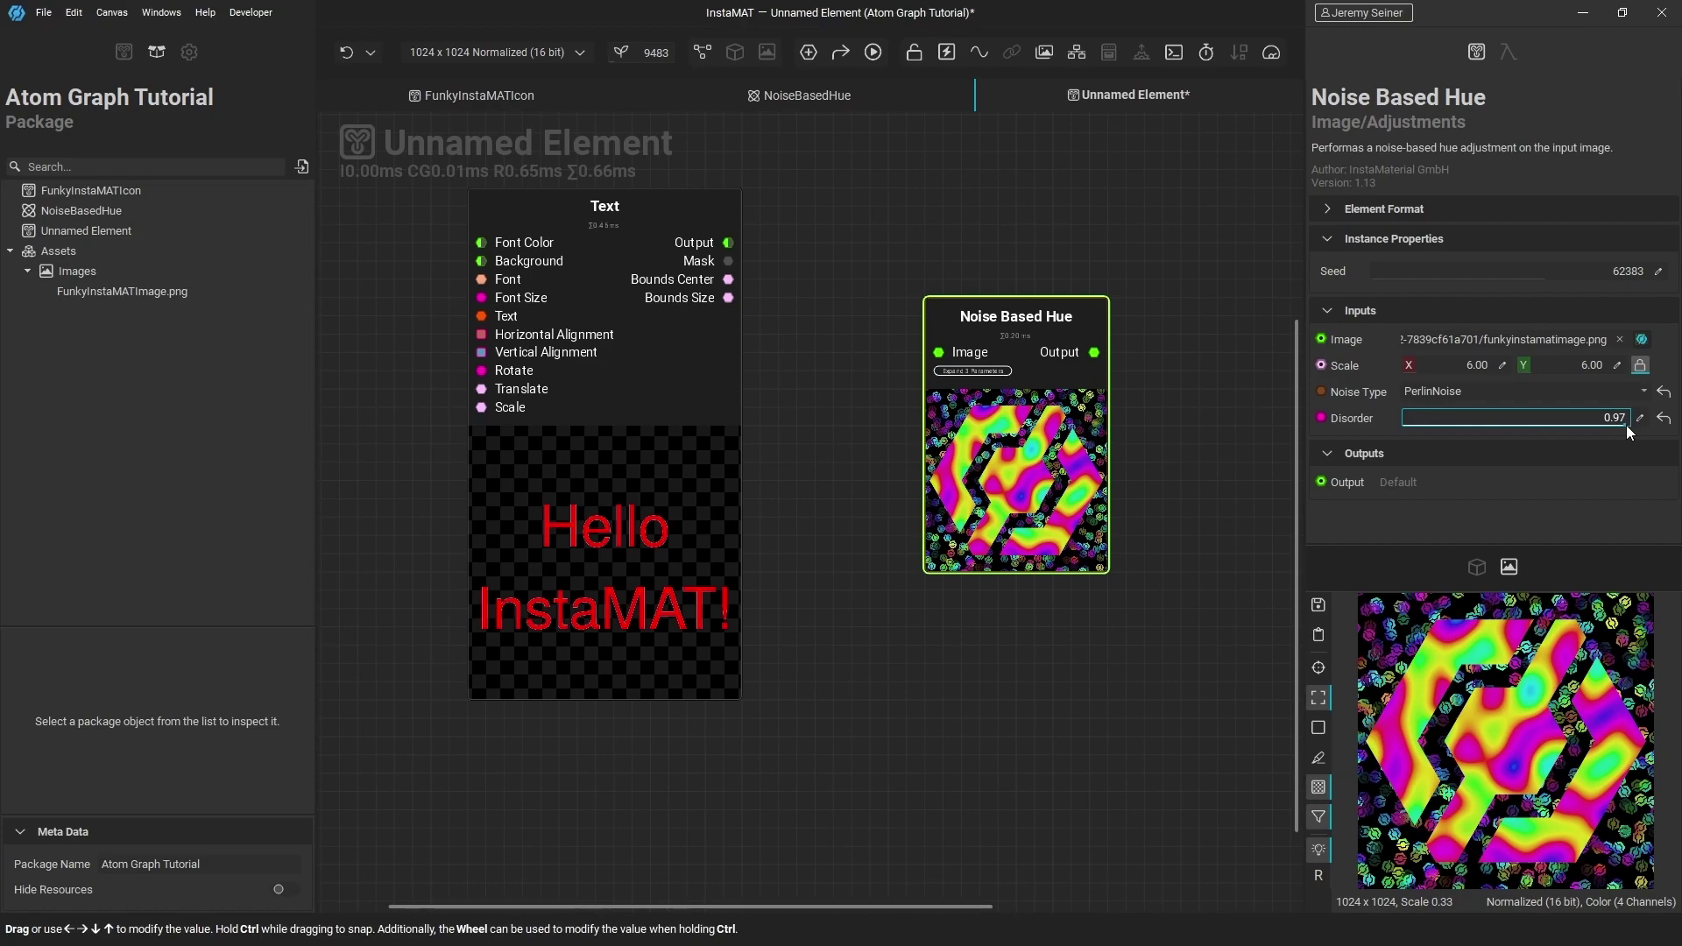
{"action": "left_click", "coordinate": [1470, 517]}
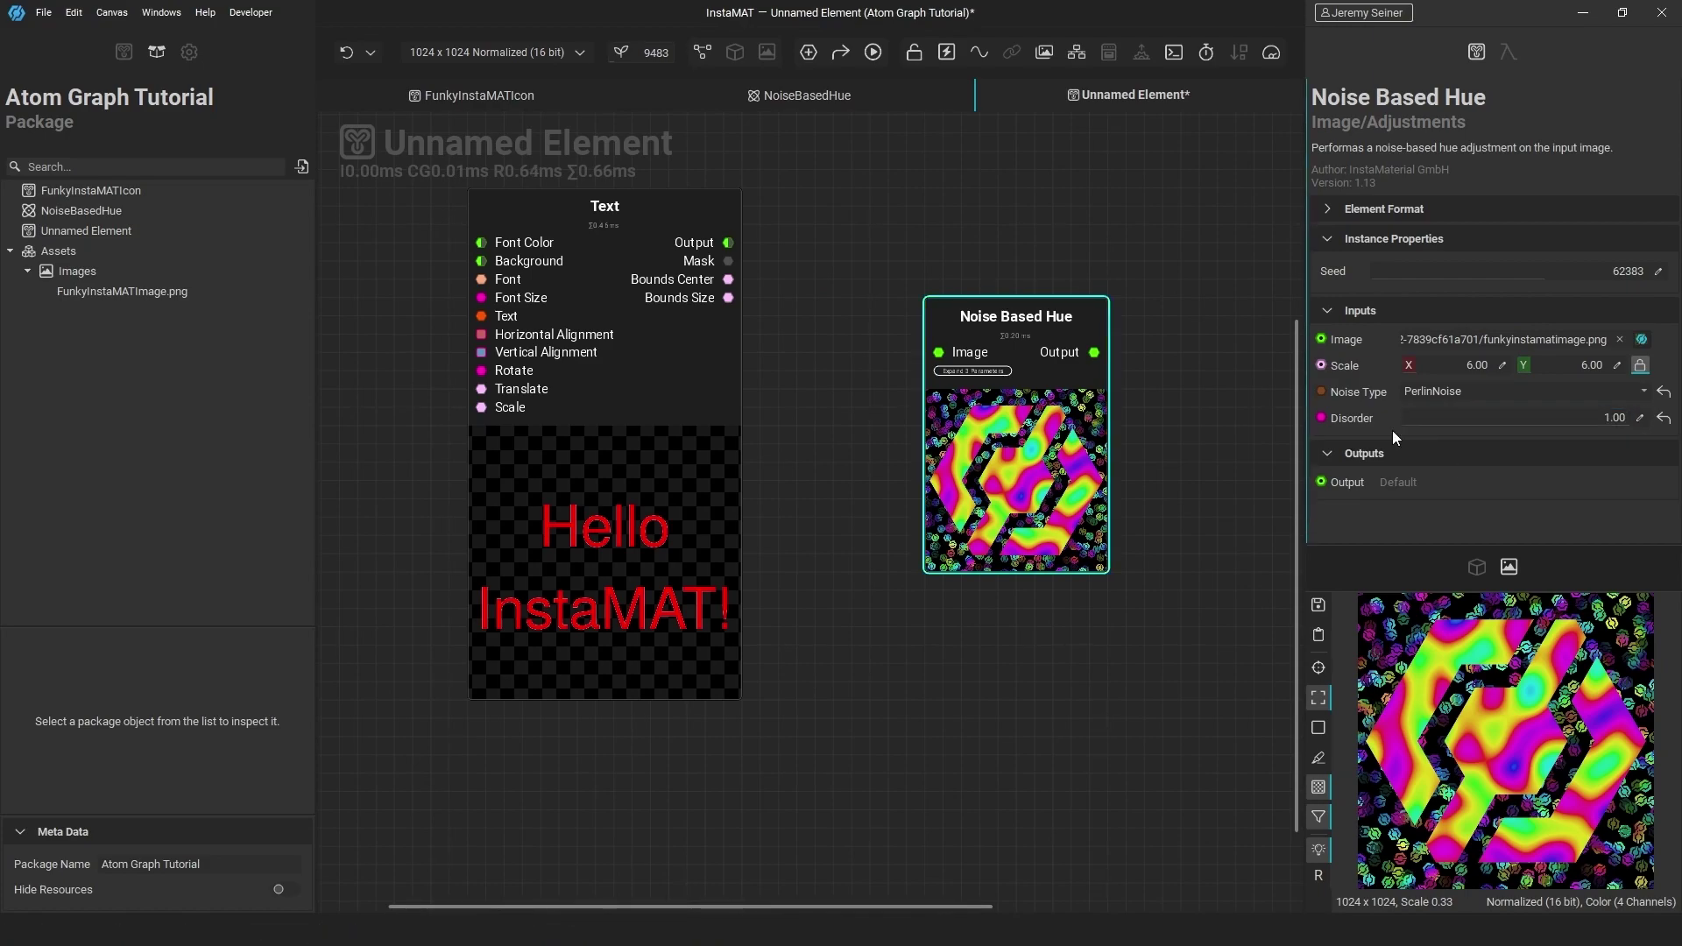
{"action": "left_click", "coordinate": [1453, 393]}
{"action": "left_click", "coordinate": [1442, 393]}
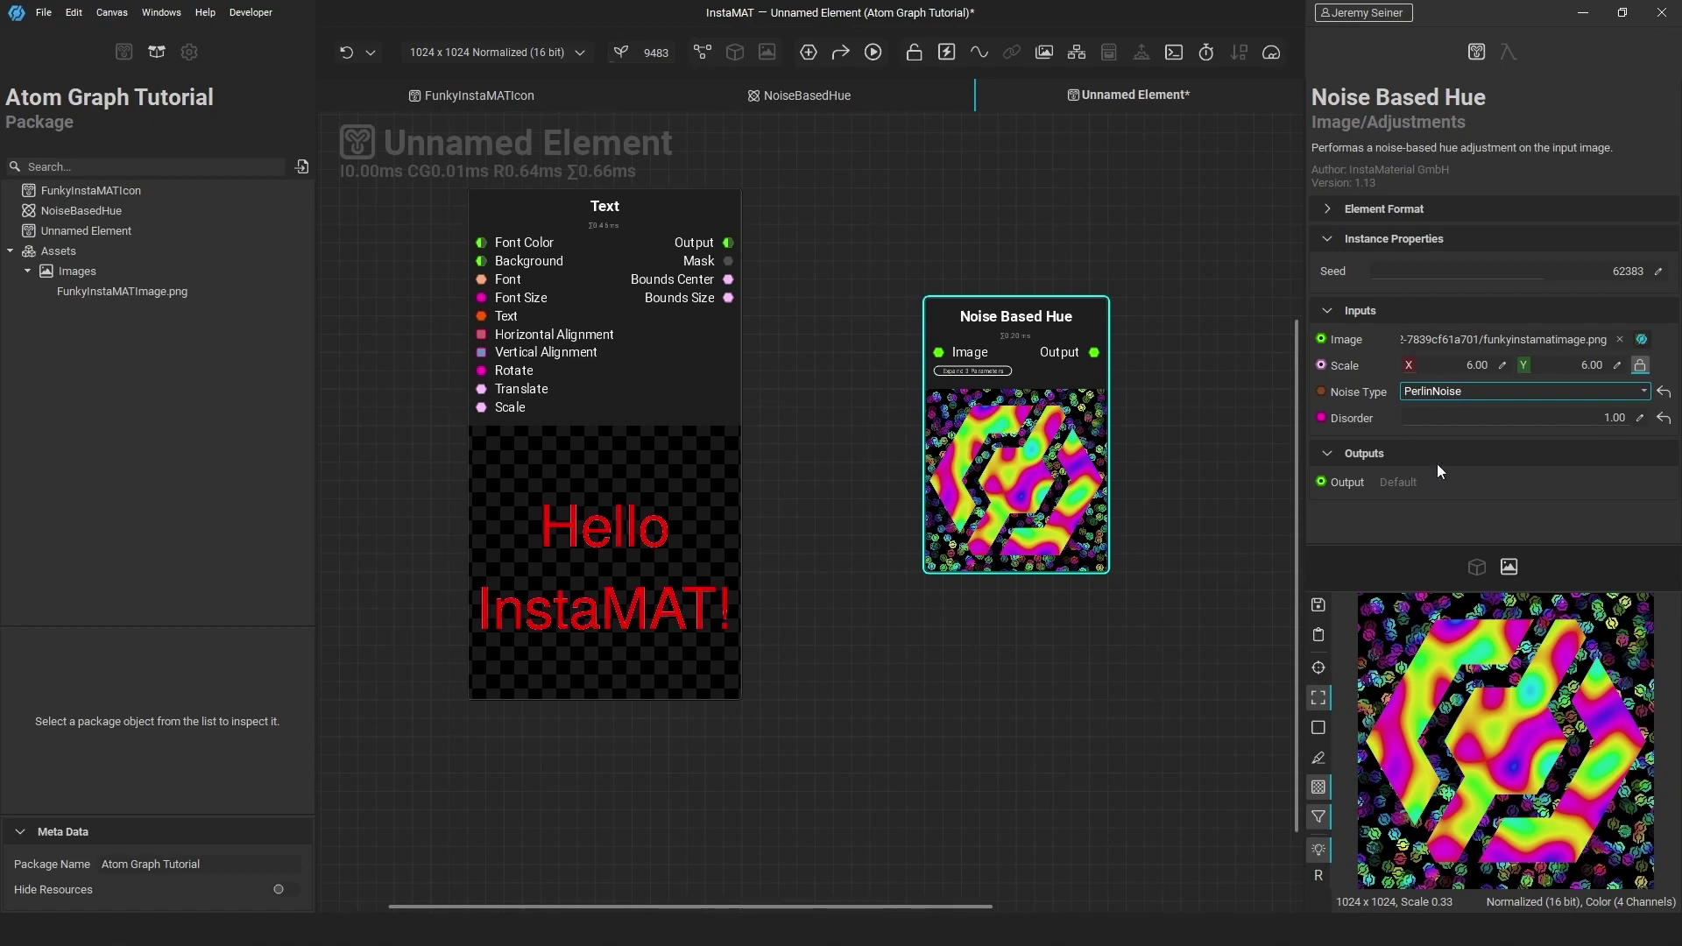
Review the Disorder input's visibility expression setting and the order of Enum Select Float's cases in NoiseBasedHue
{"action": "left_click", "coordinate": [832, 106]}
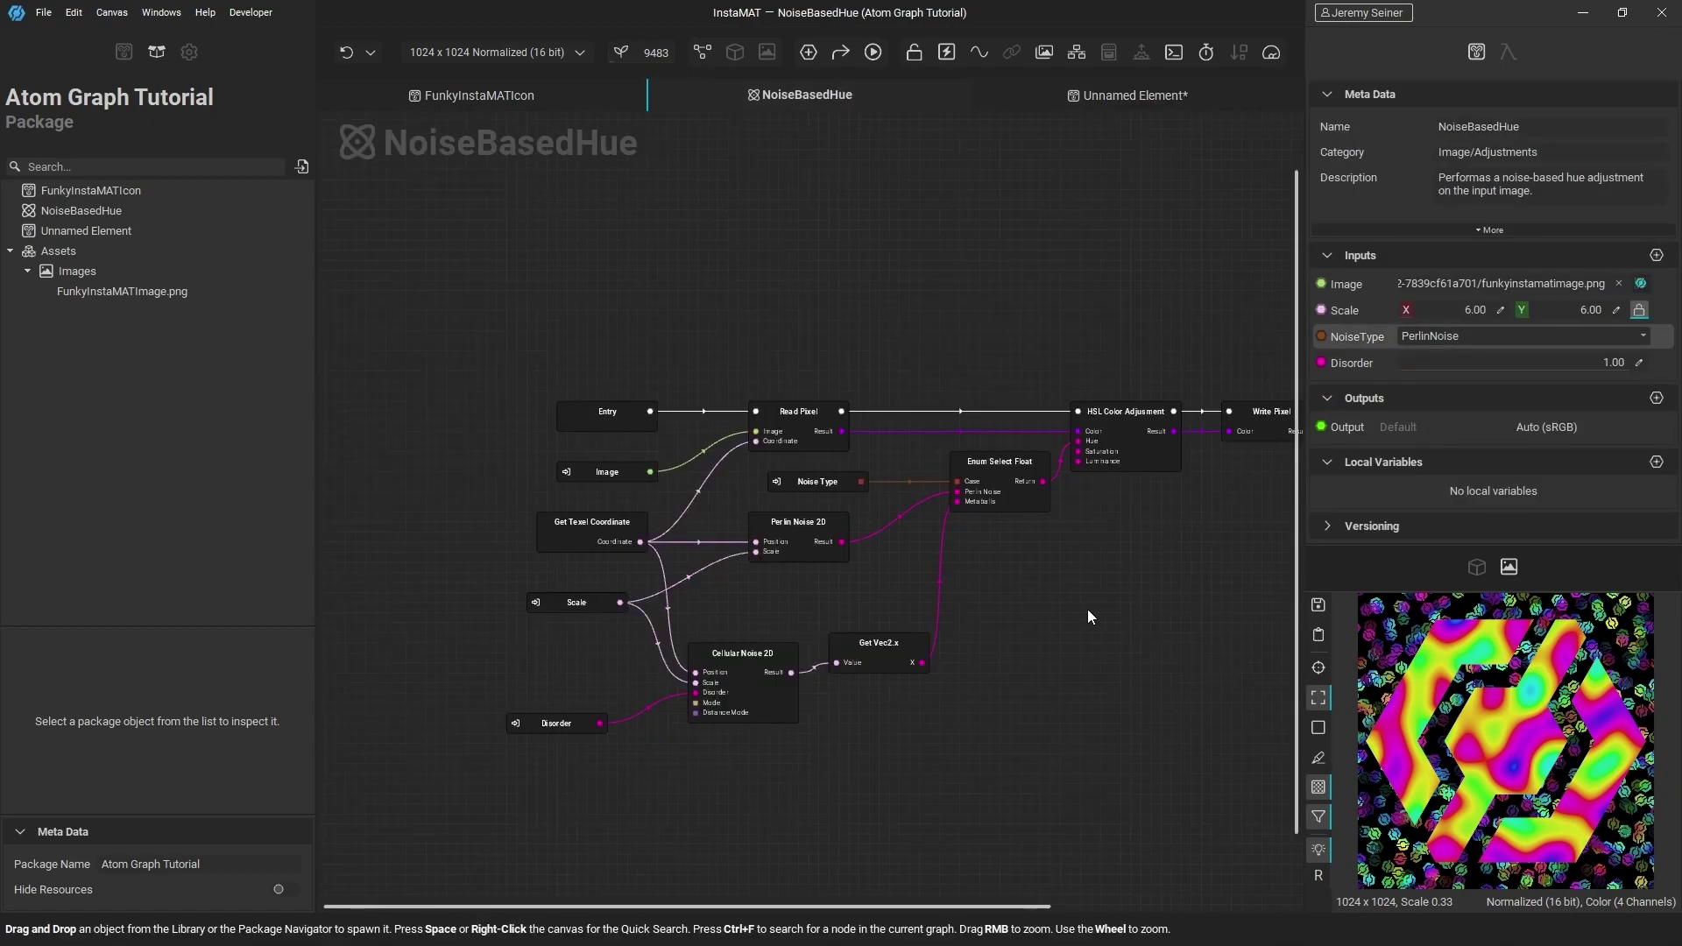
{"action": "left_click", "coordinate": [1350, 362]}
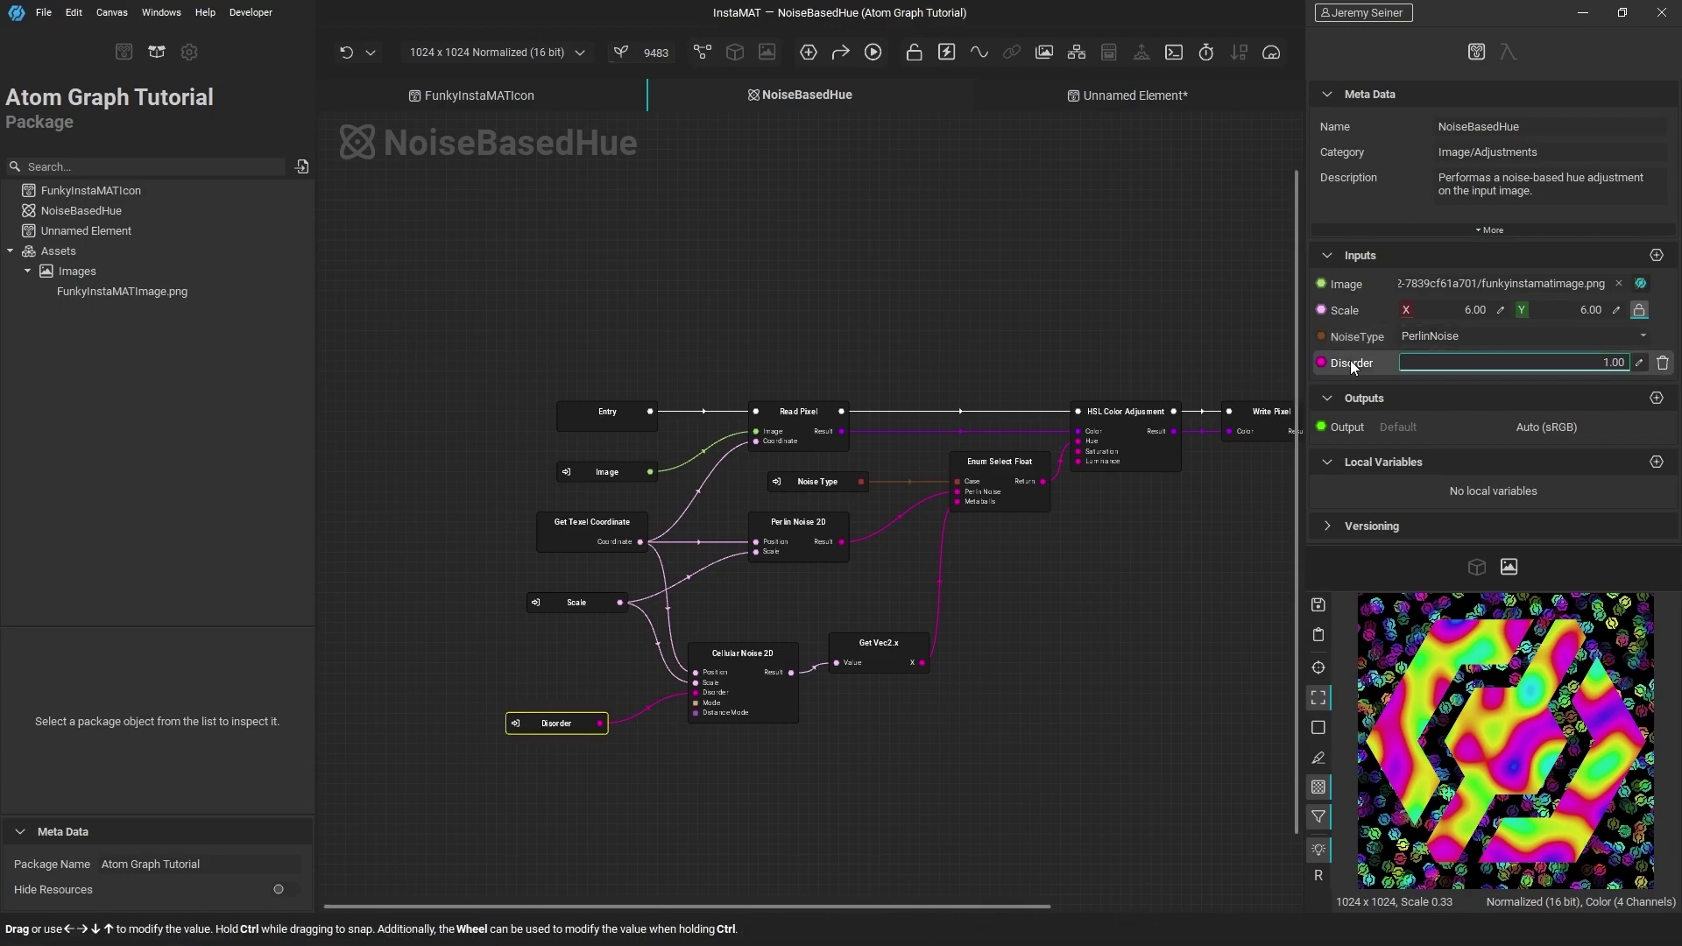
{"action": "left_click", "coordinate": [1506, 52]}
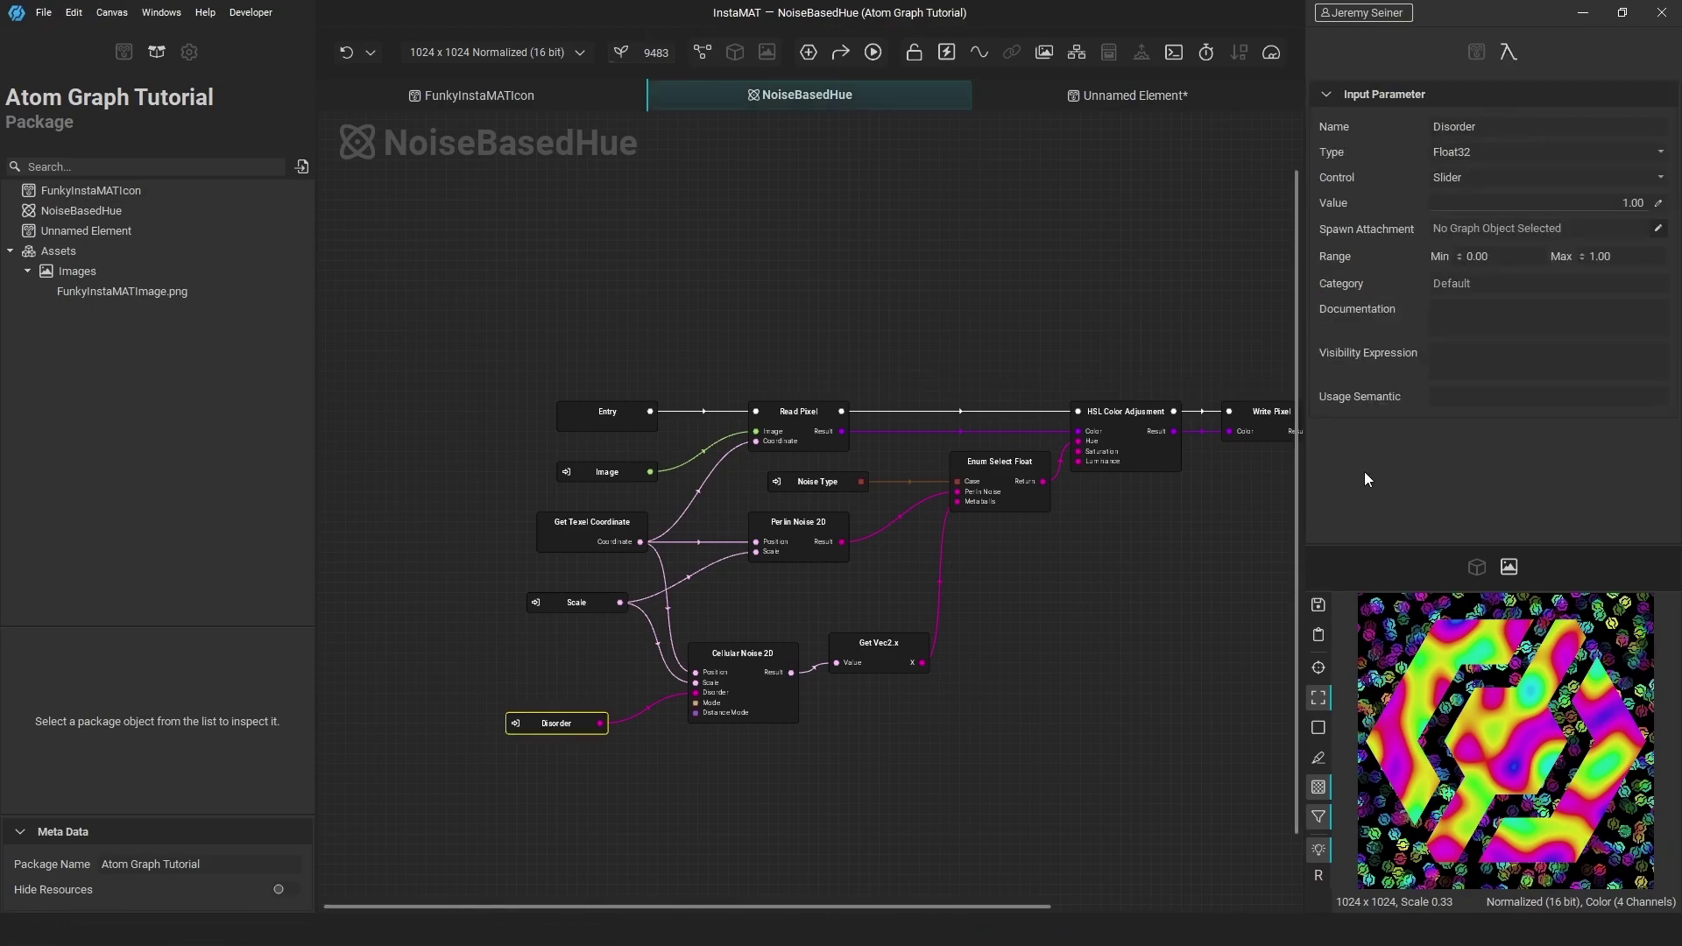
{"action": "left_click", "coordinate": [1476, 362]}
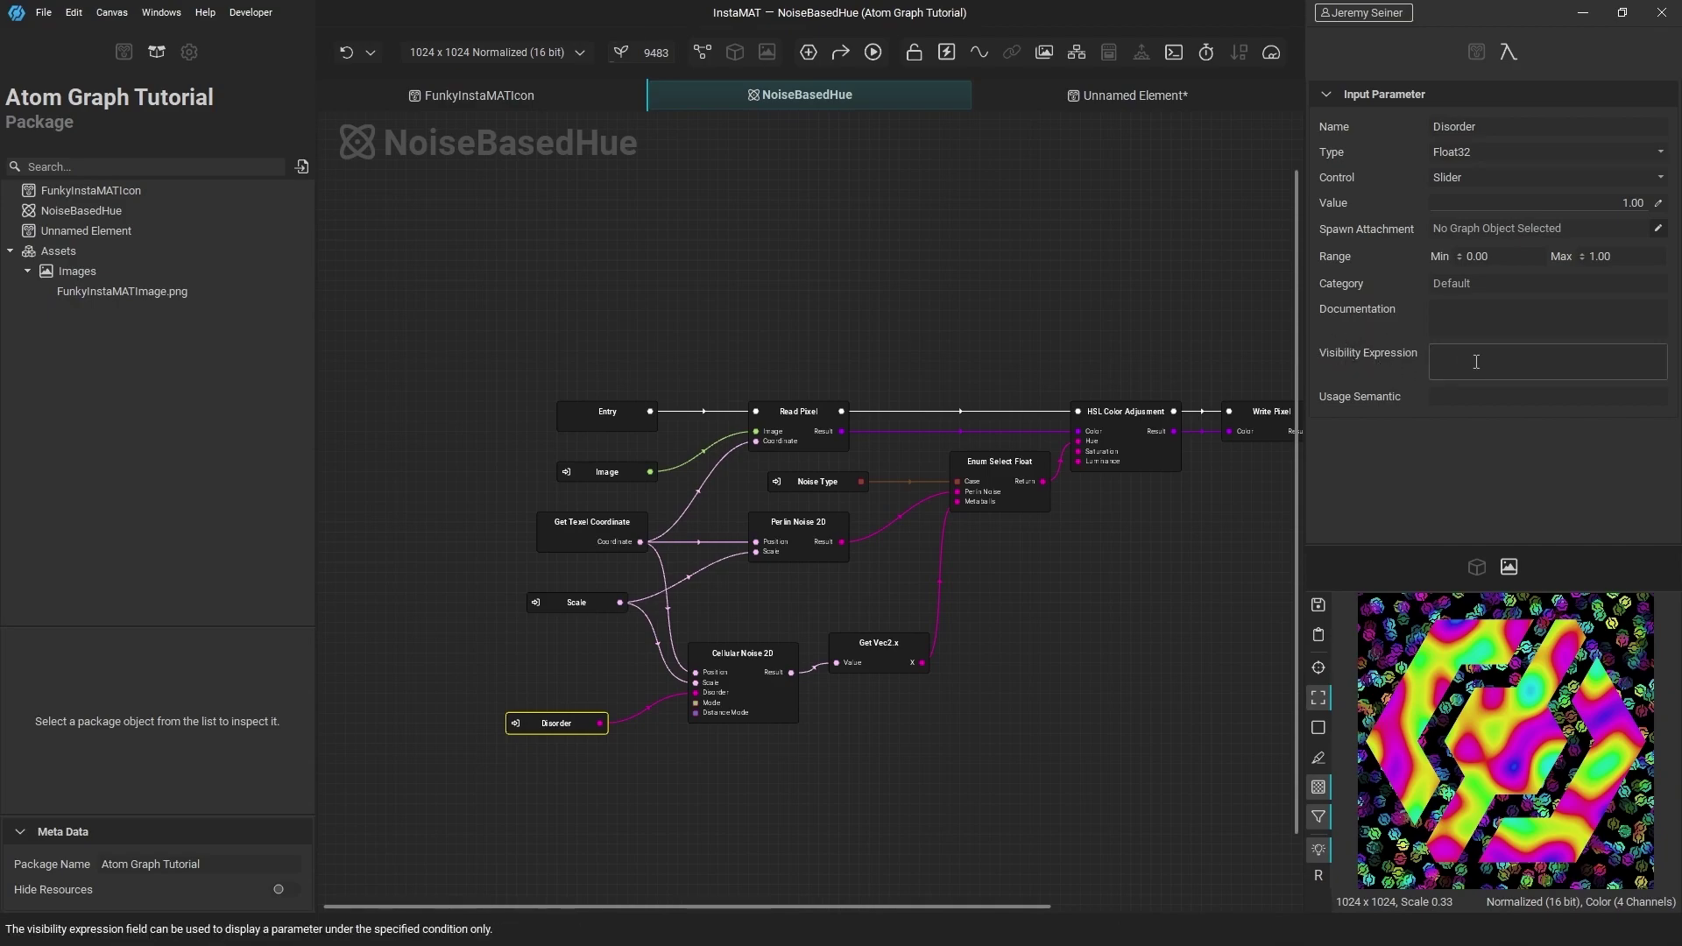
{"action": "scroll", "coordinate": [927, 551], "scroll_direction": "up", "scroll_amount": 5}
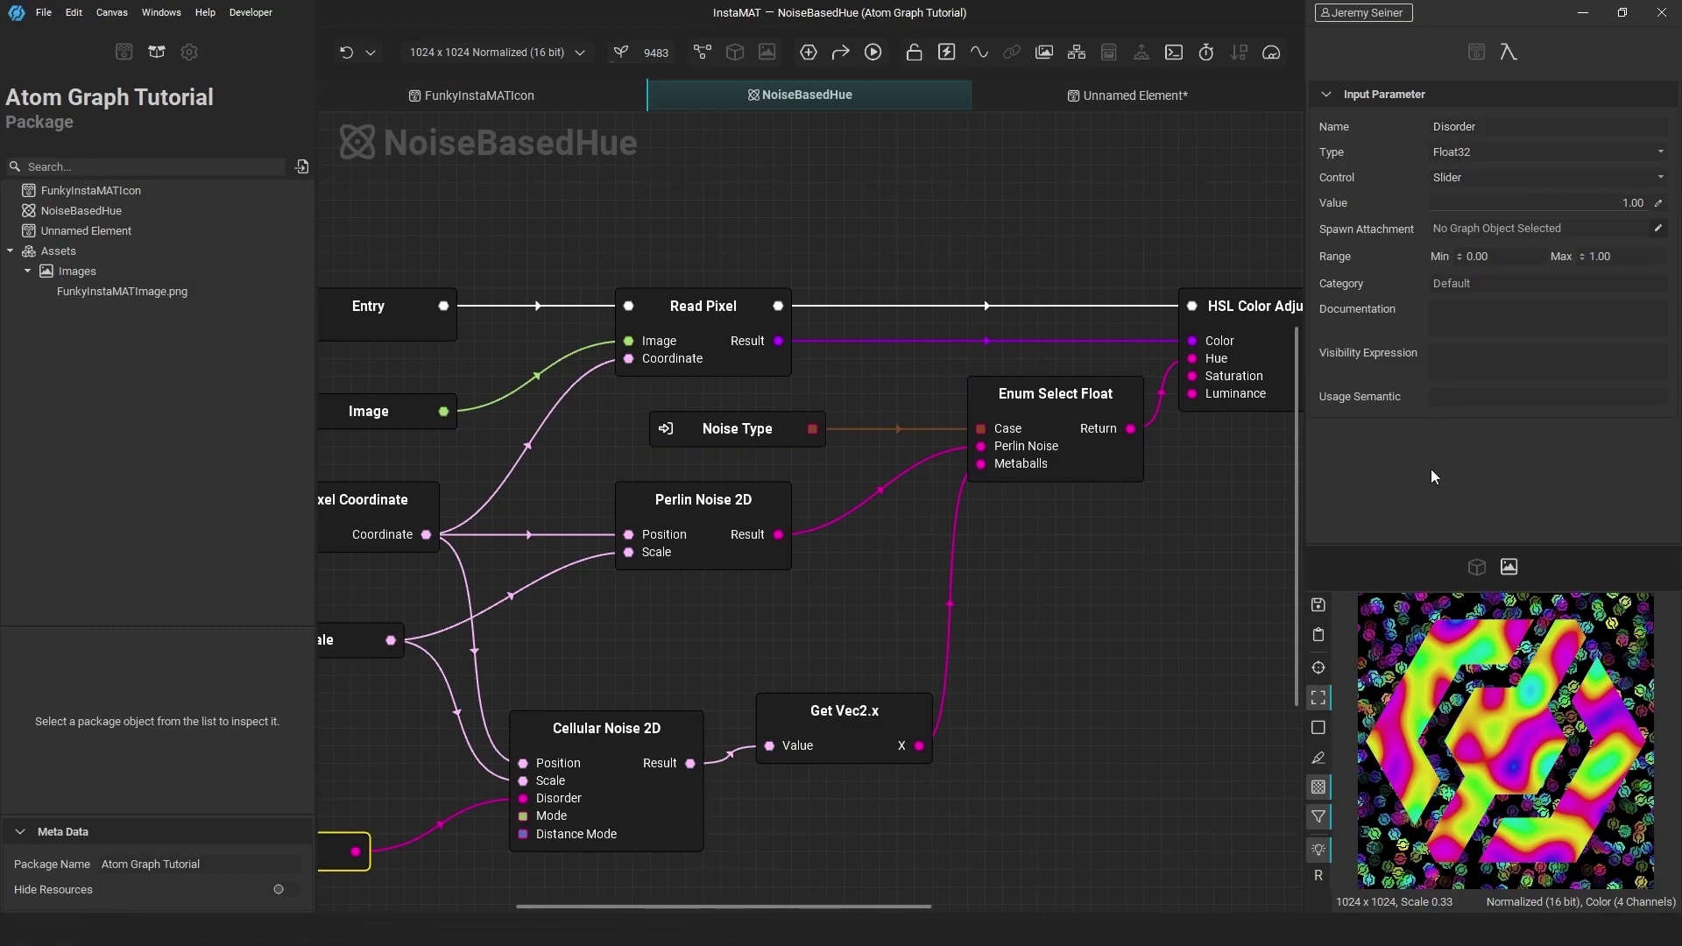
{"action": "left_click", "coordinate": [1068, 396]}
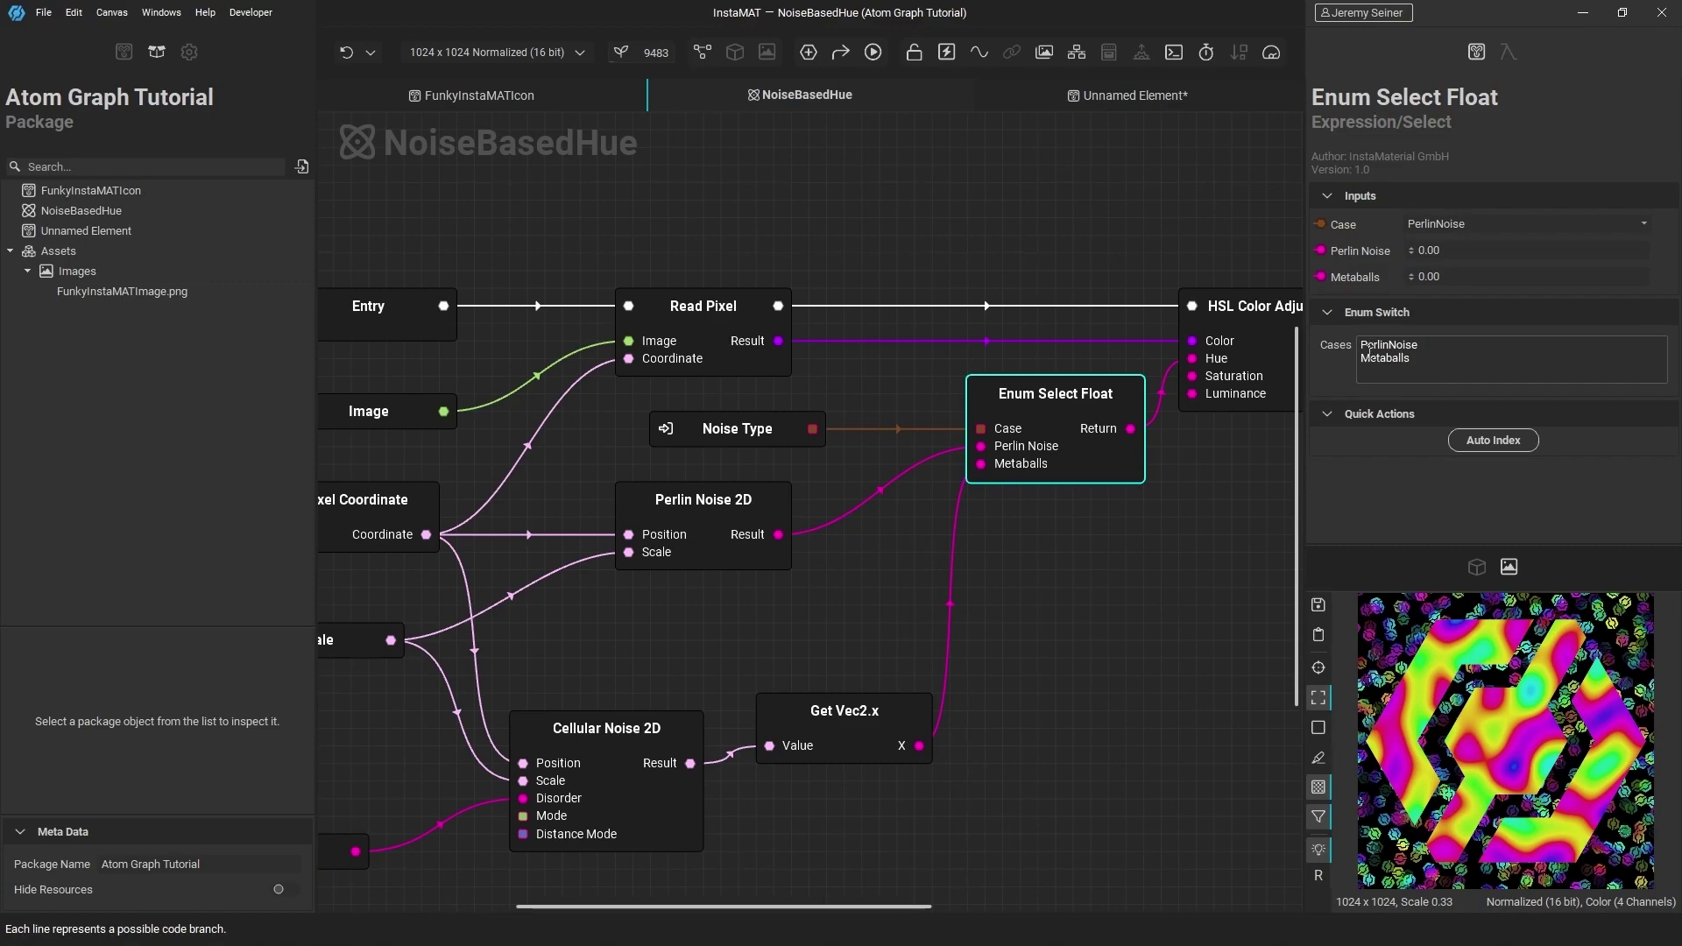
{"action": "left_click", "coordinate": [1417, 344]}
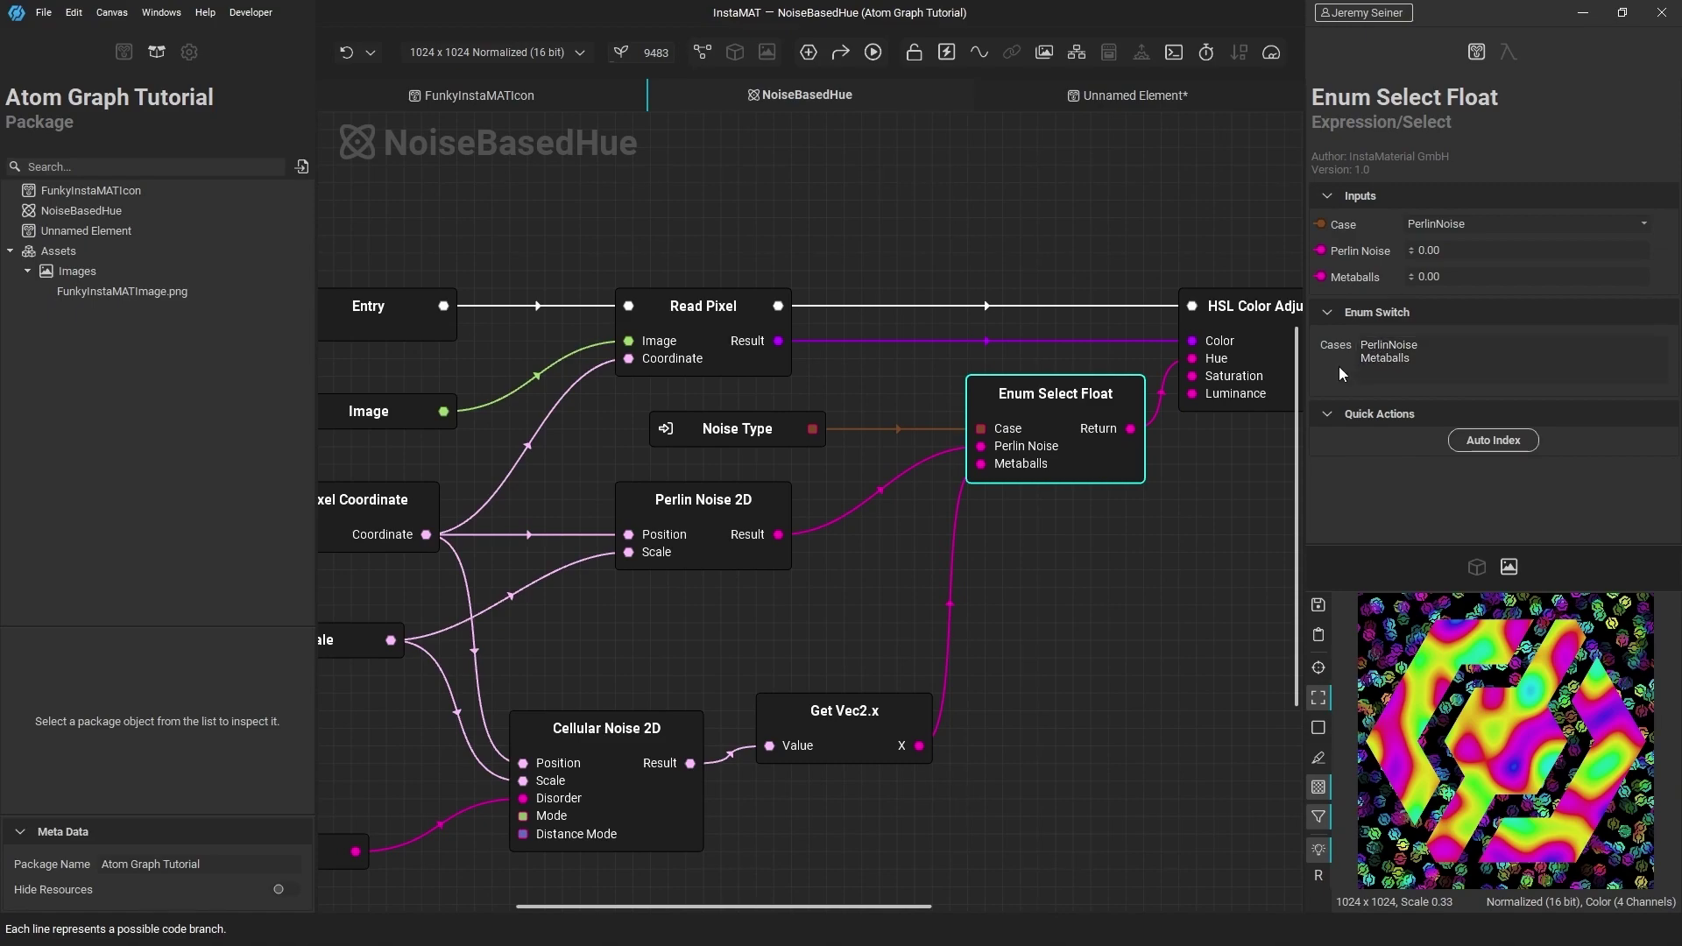
Set the Disorder input's visibility expression to "NoiseType == 1" and save the package
{"action": "left_click", "coordinate": [1178, 221]}
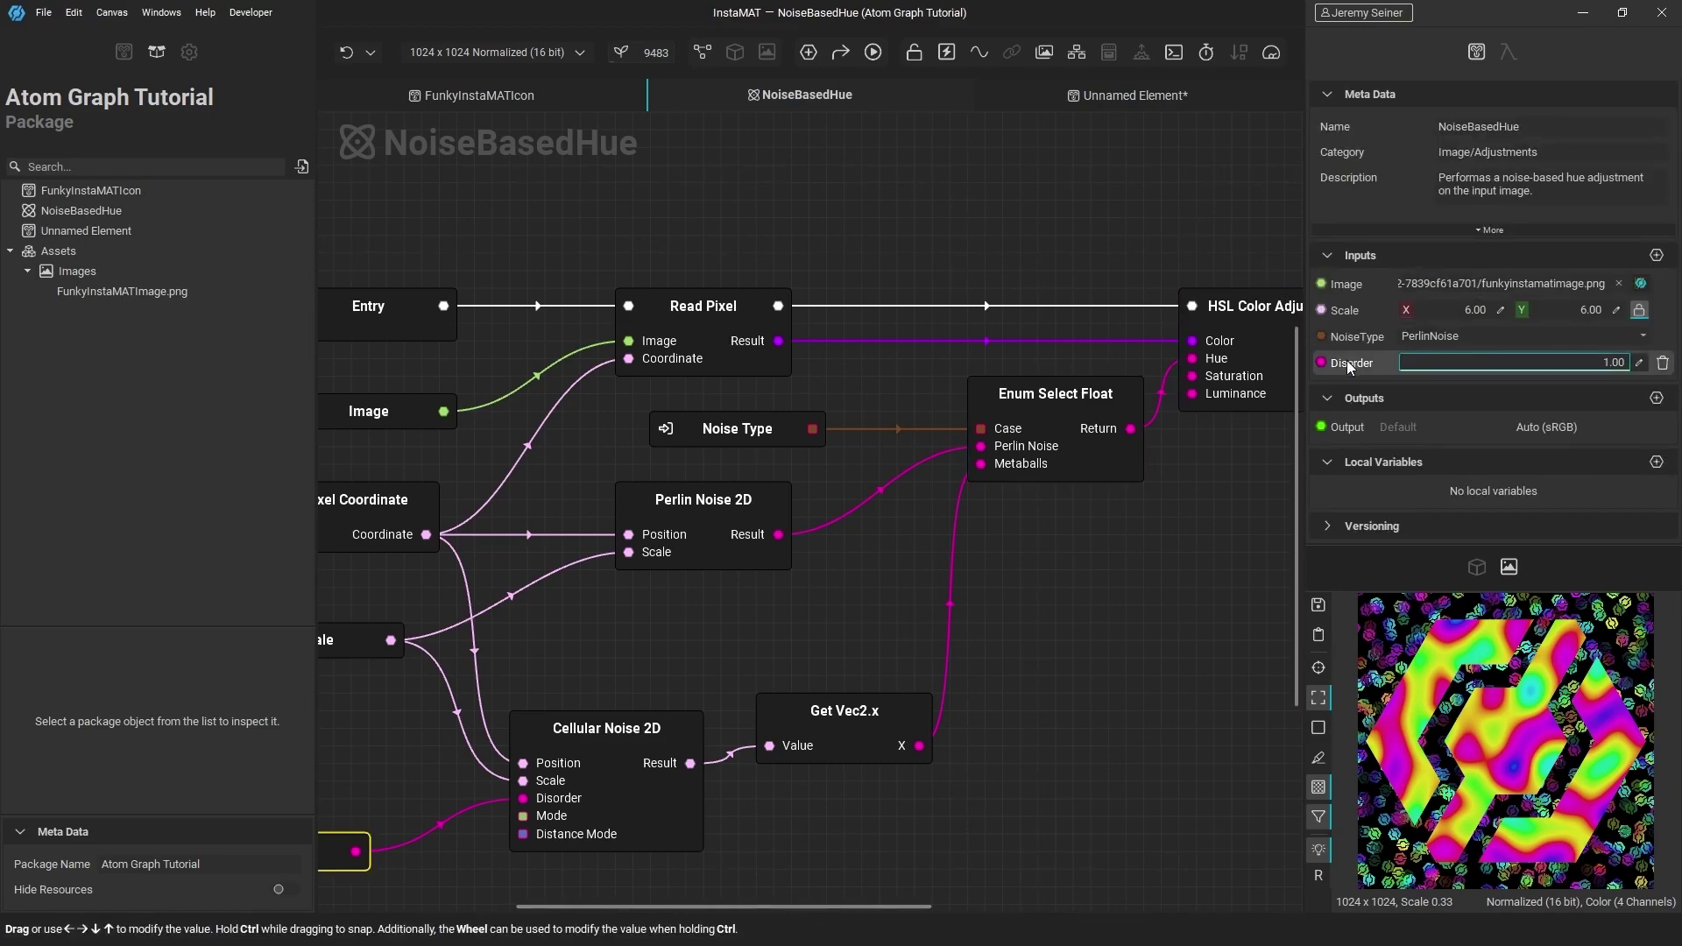
{"action": "left_click", "coordinate": [1506, 54]}
{"action": "left_click", "coordinate": [1450, 359]}
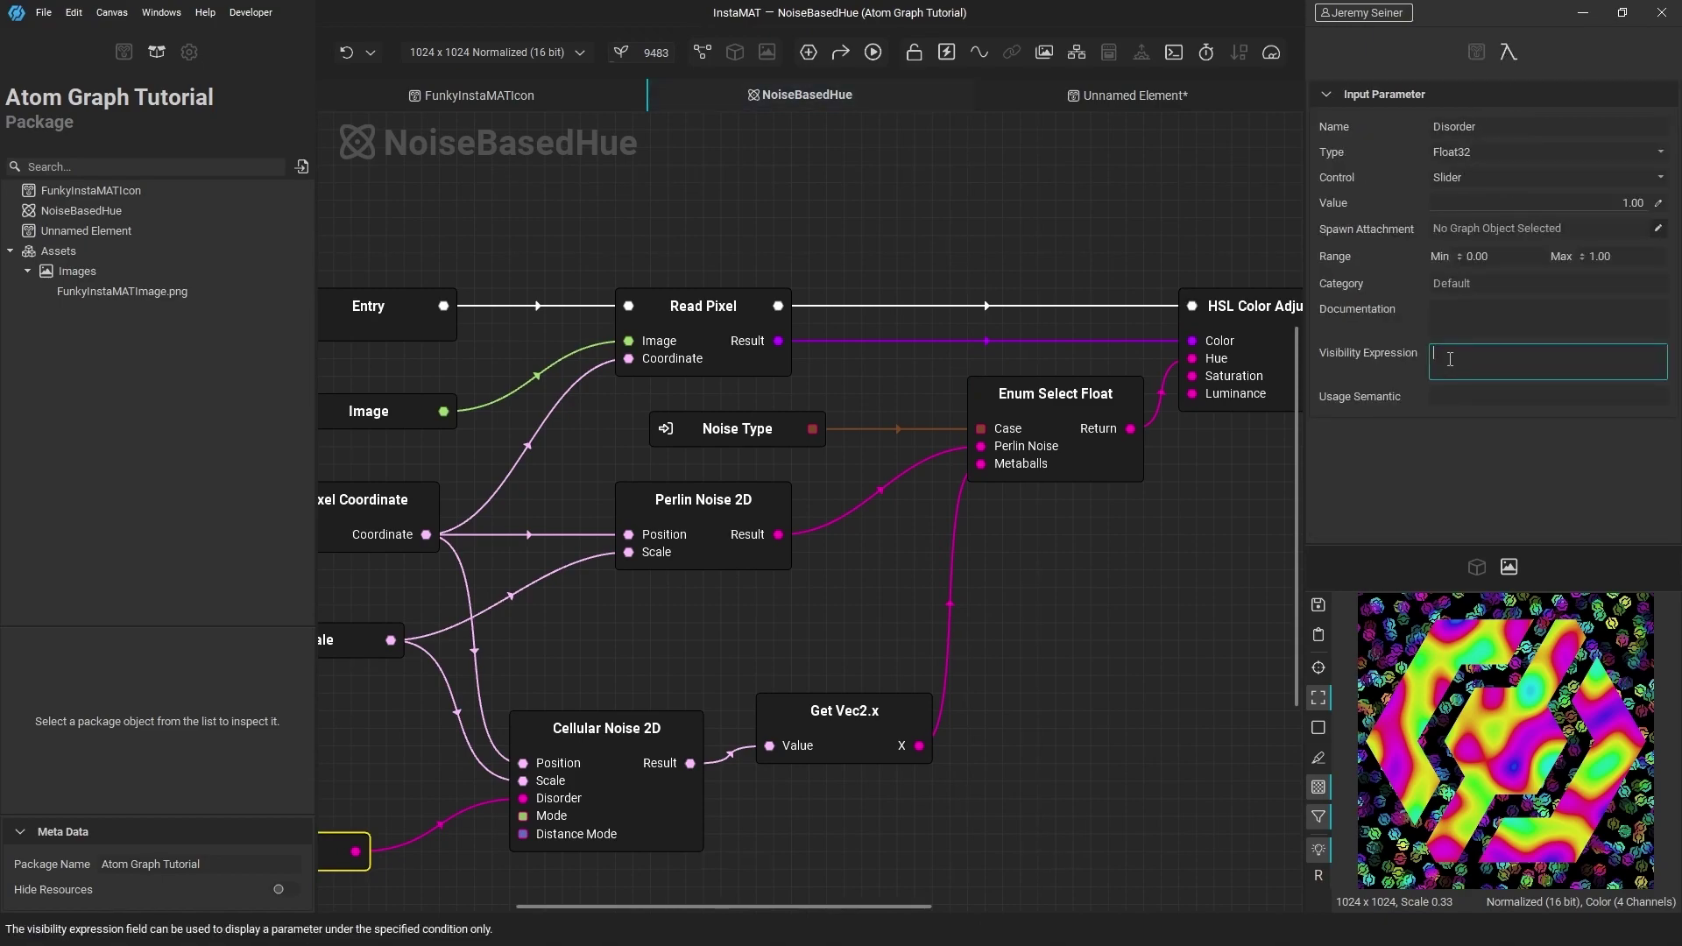
{"action": "type", "text": "NoiseType =="}
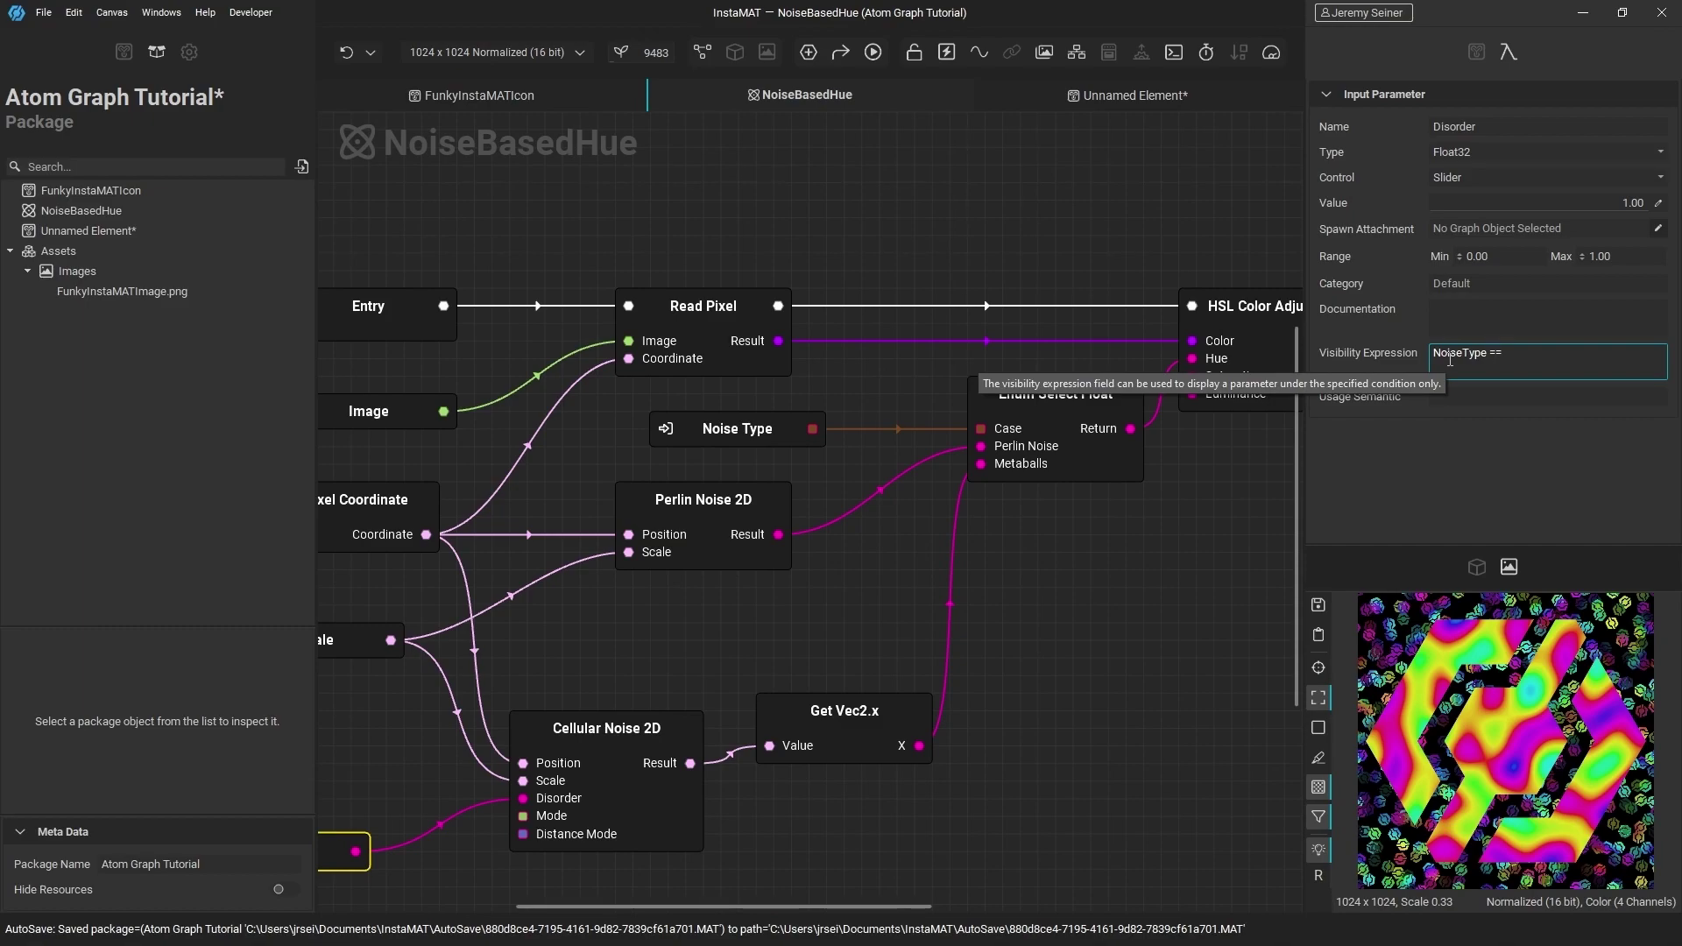
{"action": "type", "text": " 1"}
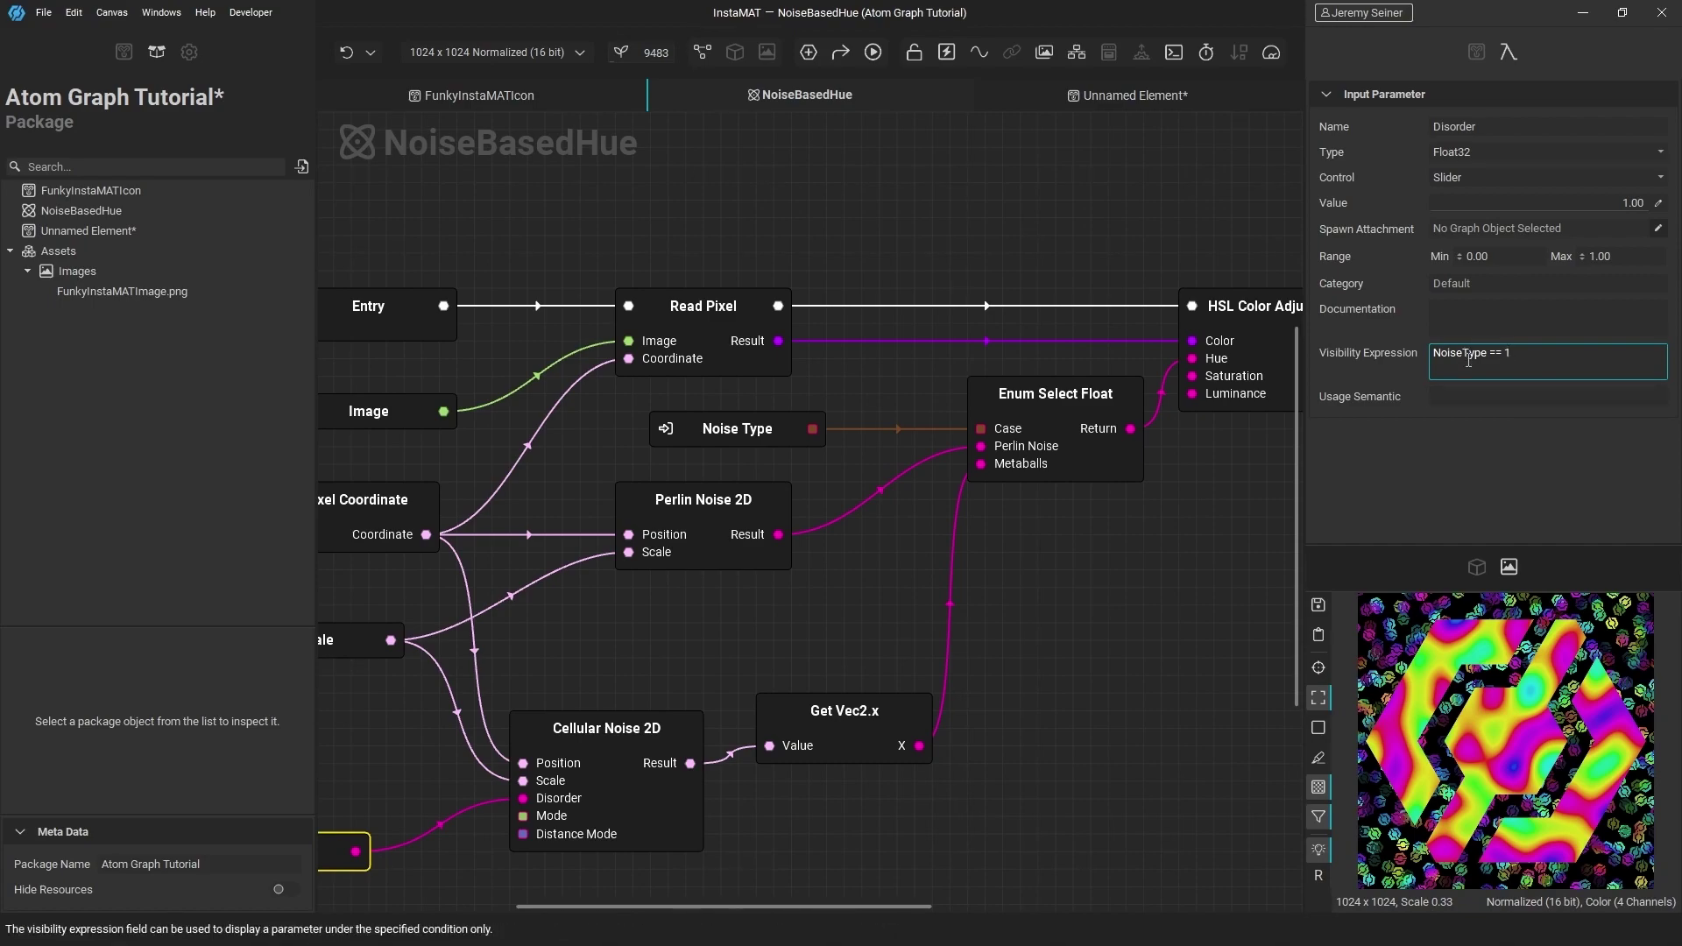
{"action": "left_click", "coordinate": [1079, 466]}
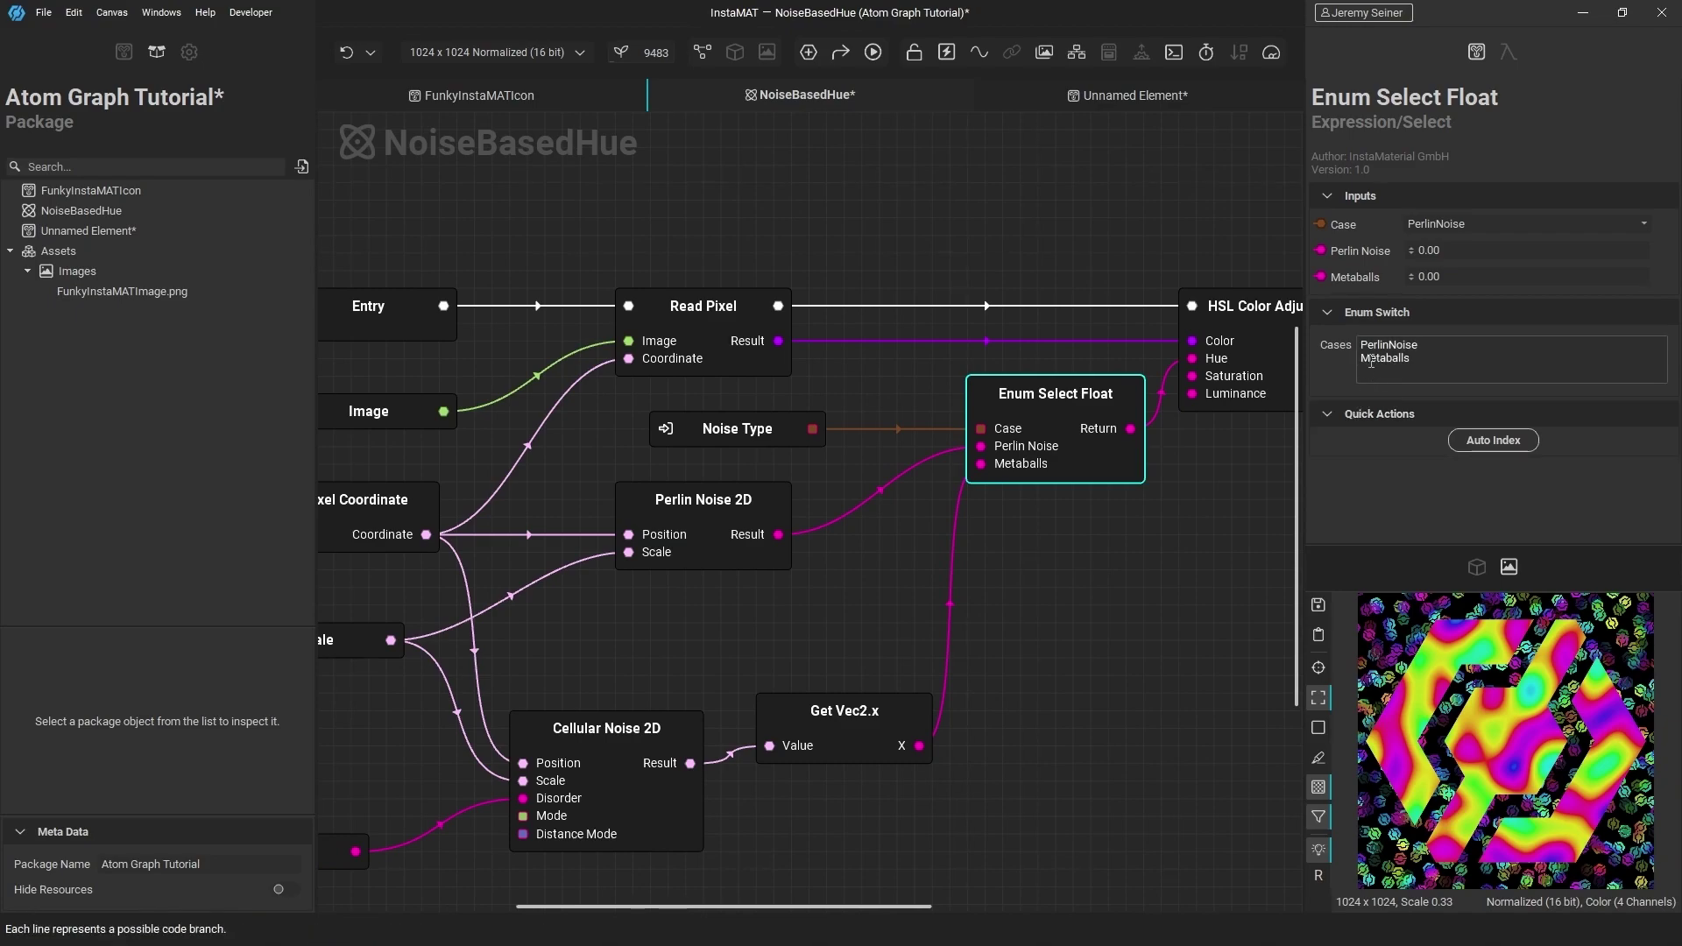
{"action": "left_click", "coordinate": [1226, 490]}
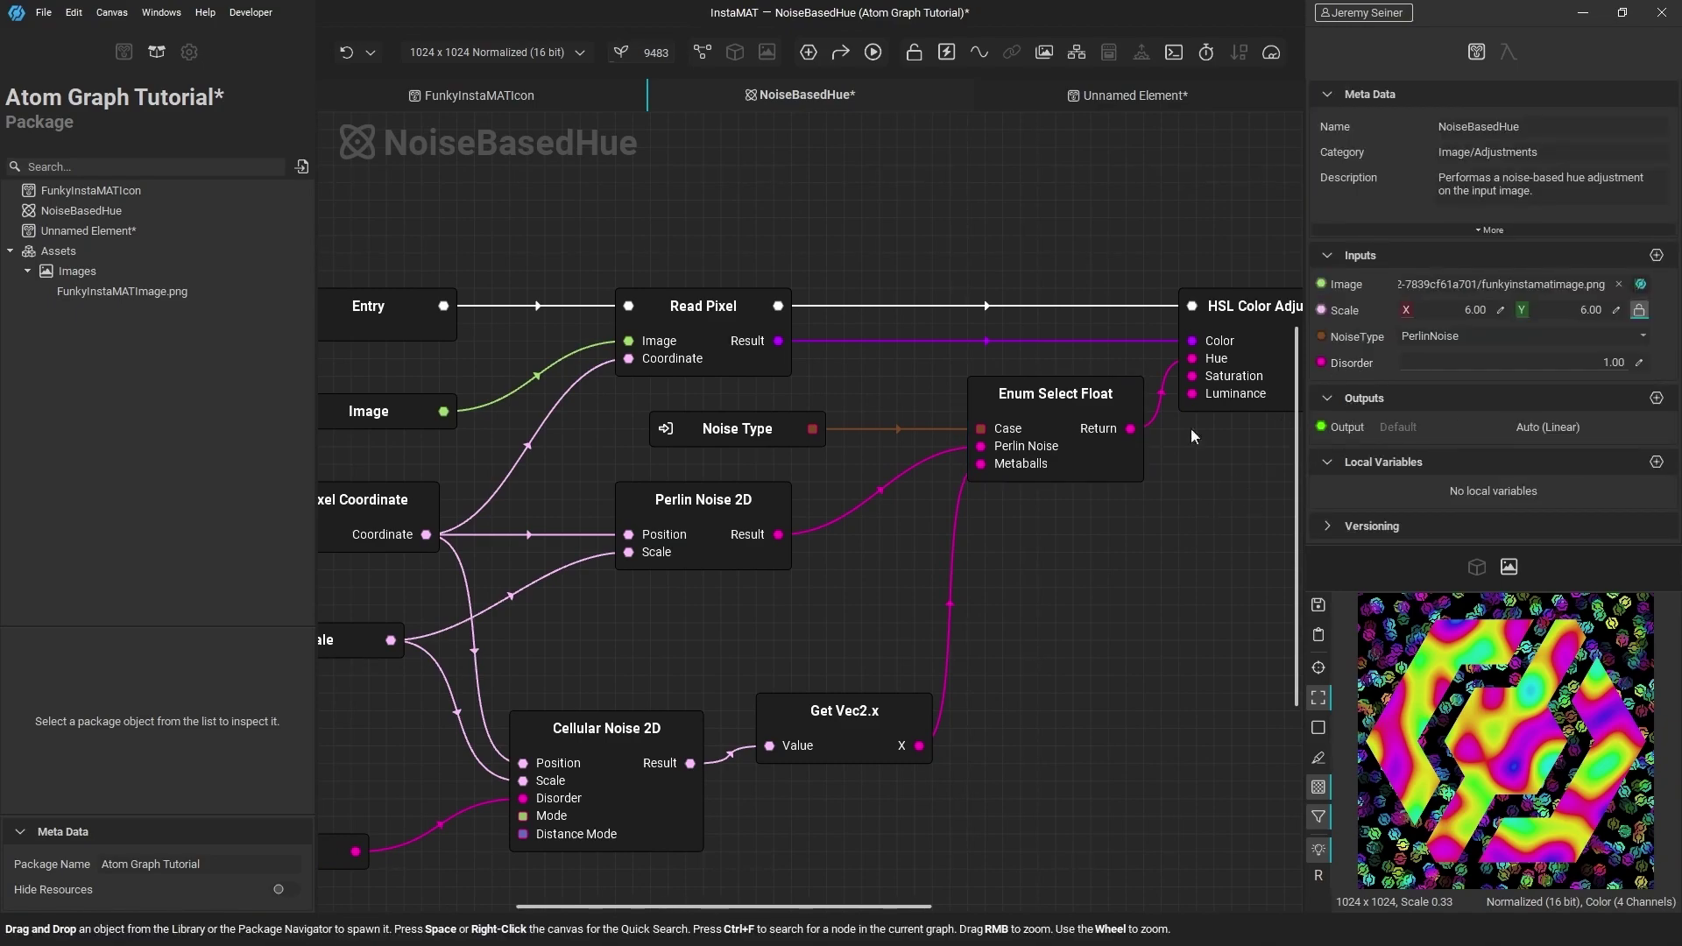
{"action": "key", "text": "ctrl+s"}
Test Disorder's visibility on Unnamed Element's Noise Based Hue node by choosing Metaballs with Disorder 0.69, then returning Noise Type to PerlinNoise
{"action": "left_click", "coordinate": [1113, 99]}
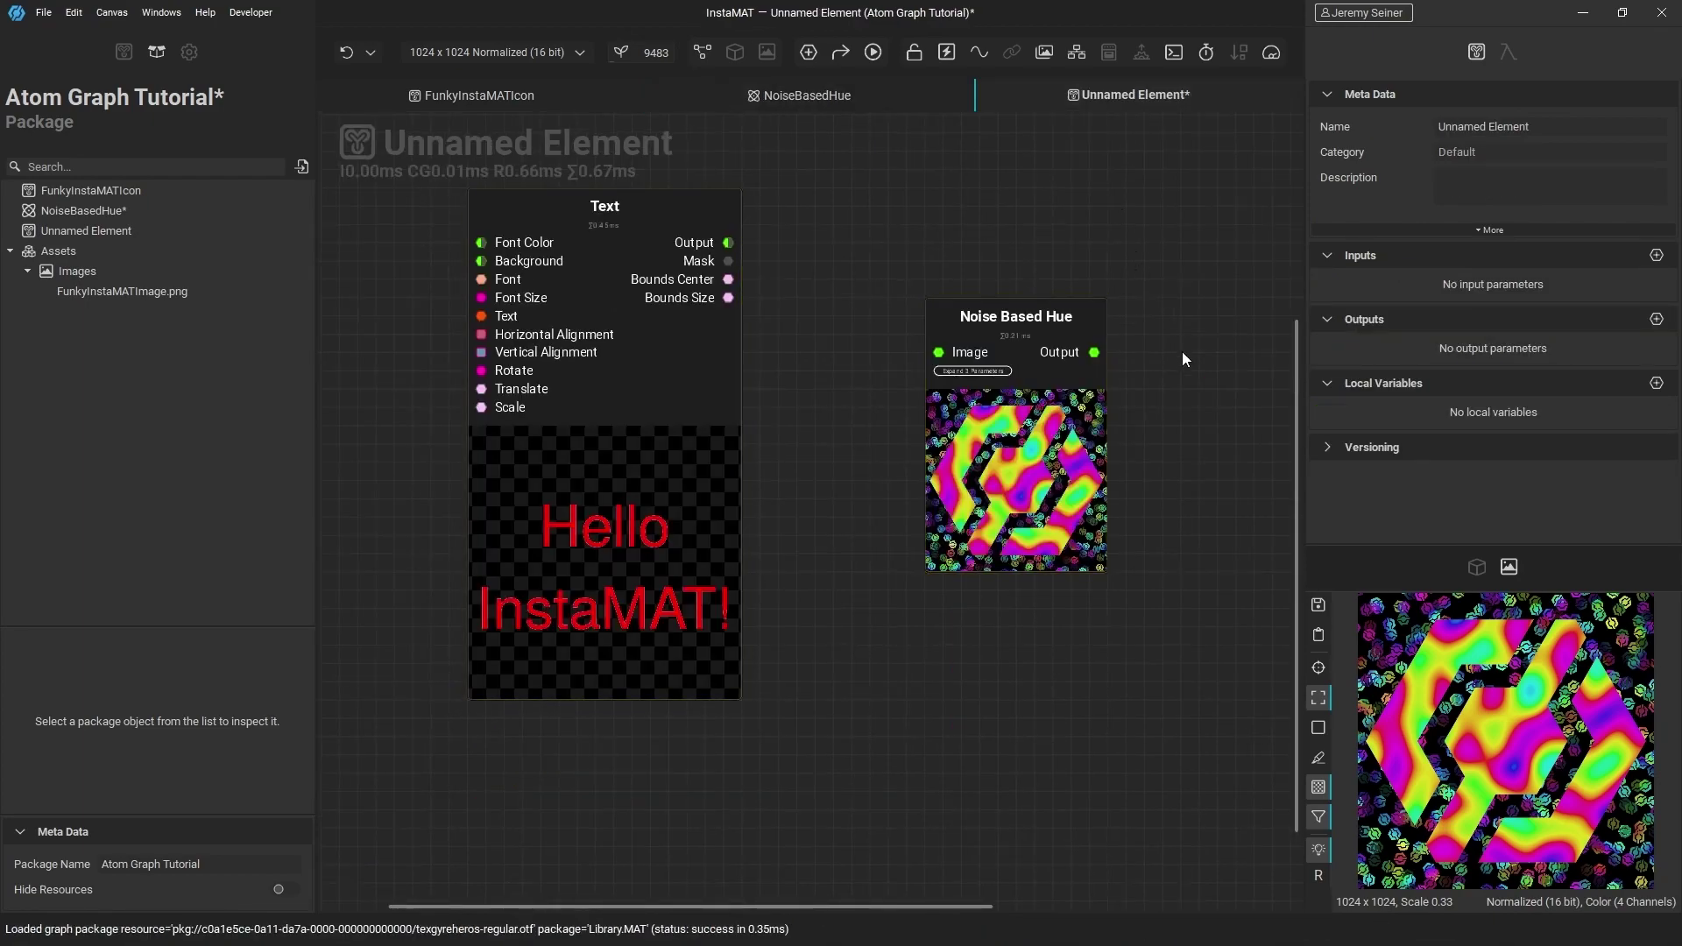
{"action": "left_click", "coordinate": [1082, 343]}
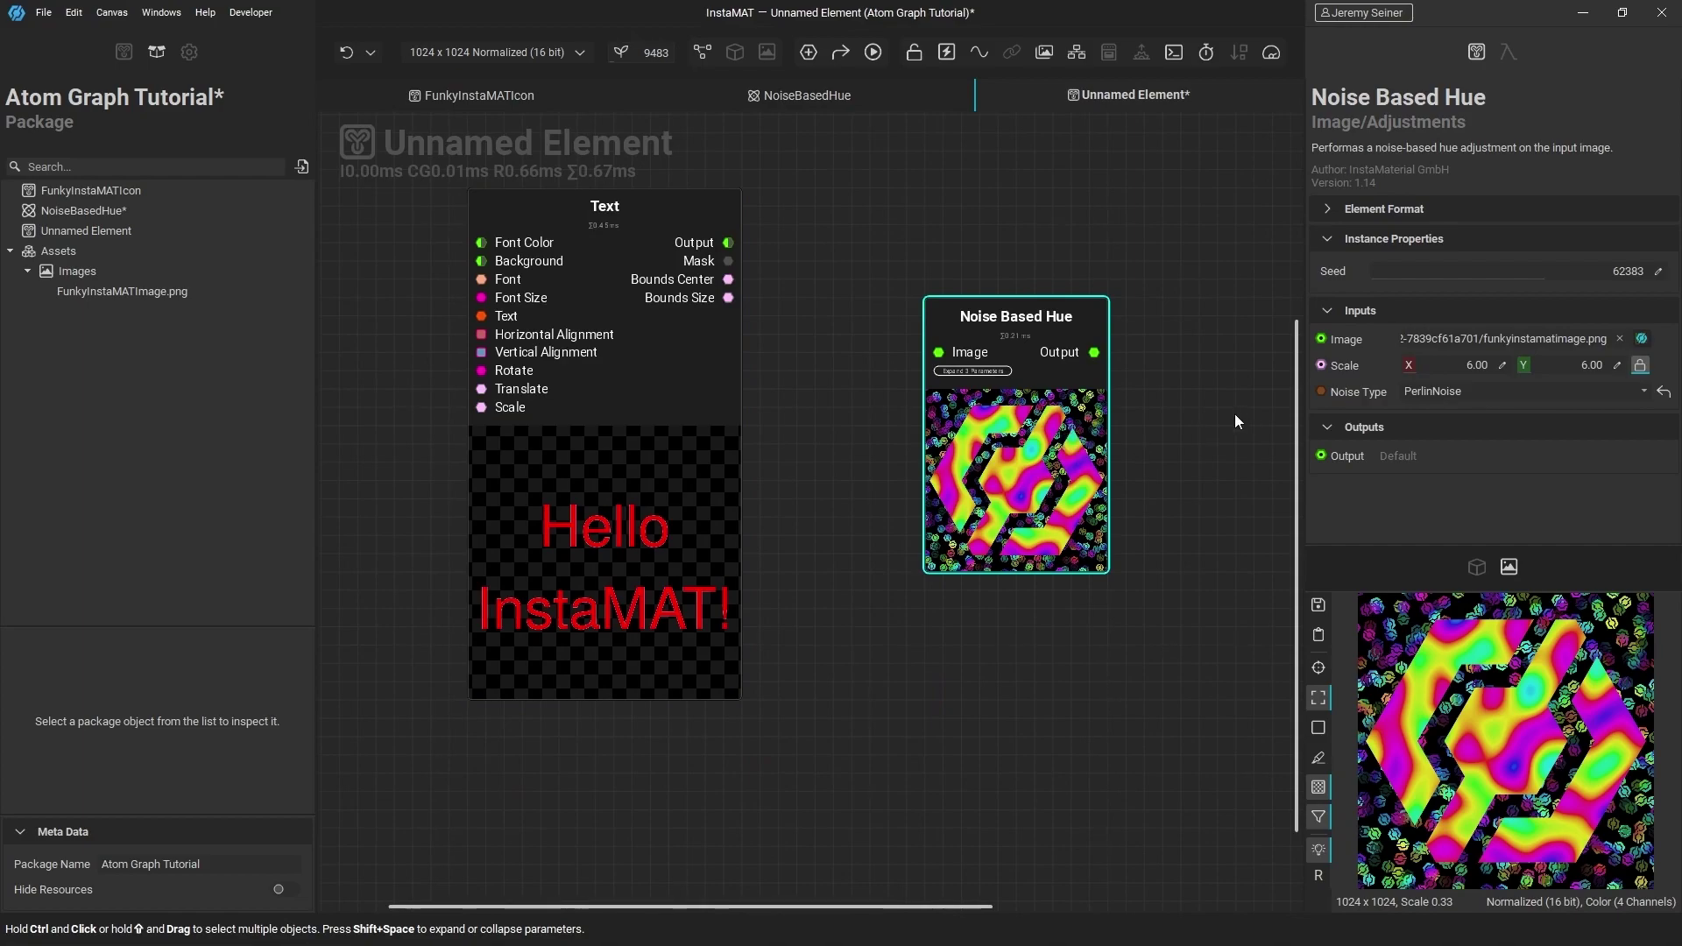
{"action": "left_click", "coordinate": [1453, 400]}
{"action": "left_click", "coordinate": [1428, 412]}
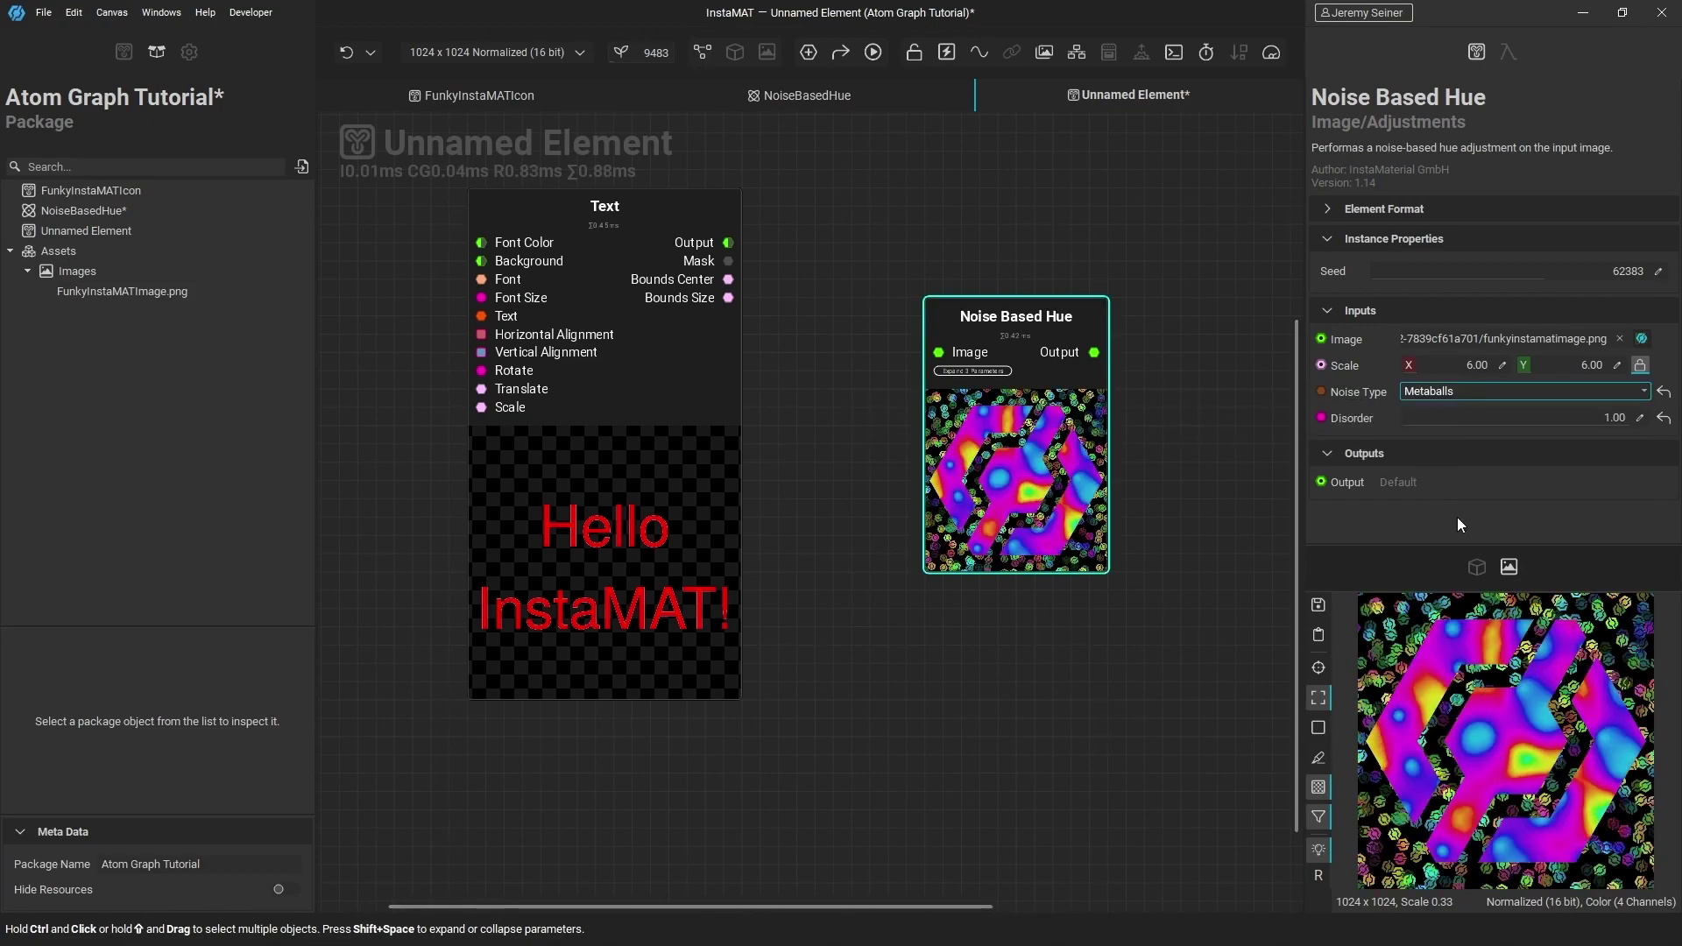
{"action": "mouse_move", "coordinate": [1559, 419]}
{"action": "left_mouse_down"}
{"action": "mouse_move", "coordinate": [1484, 423]}
{"action": "mouse_move", "coordinate": [1596, 422]}
{"action": "mouse_move", "coordinate": [1559, 422]}
{"action": "left_mouse_up"}
{"action": "left_click", "coordinate": [1524, 390]}
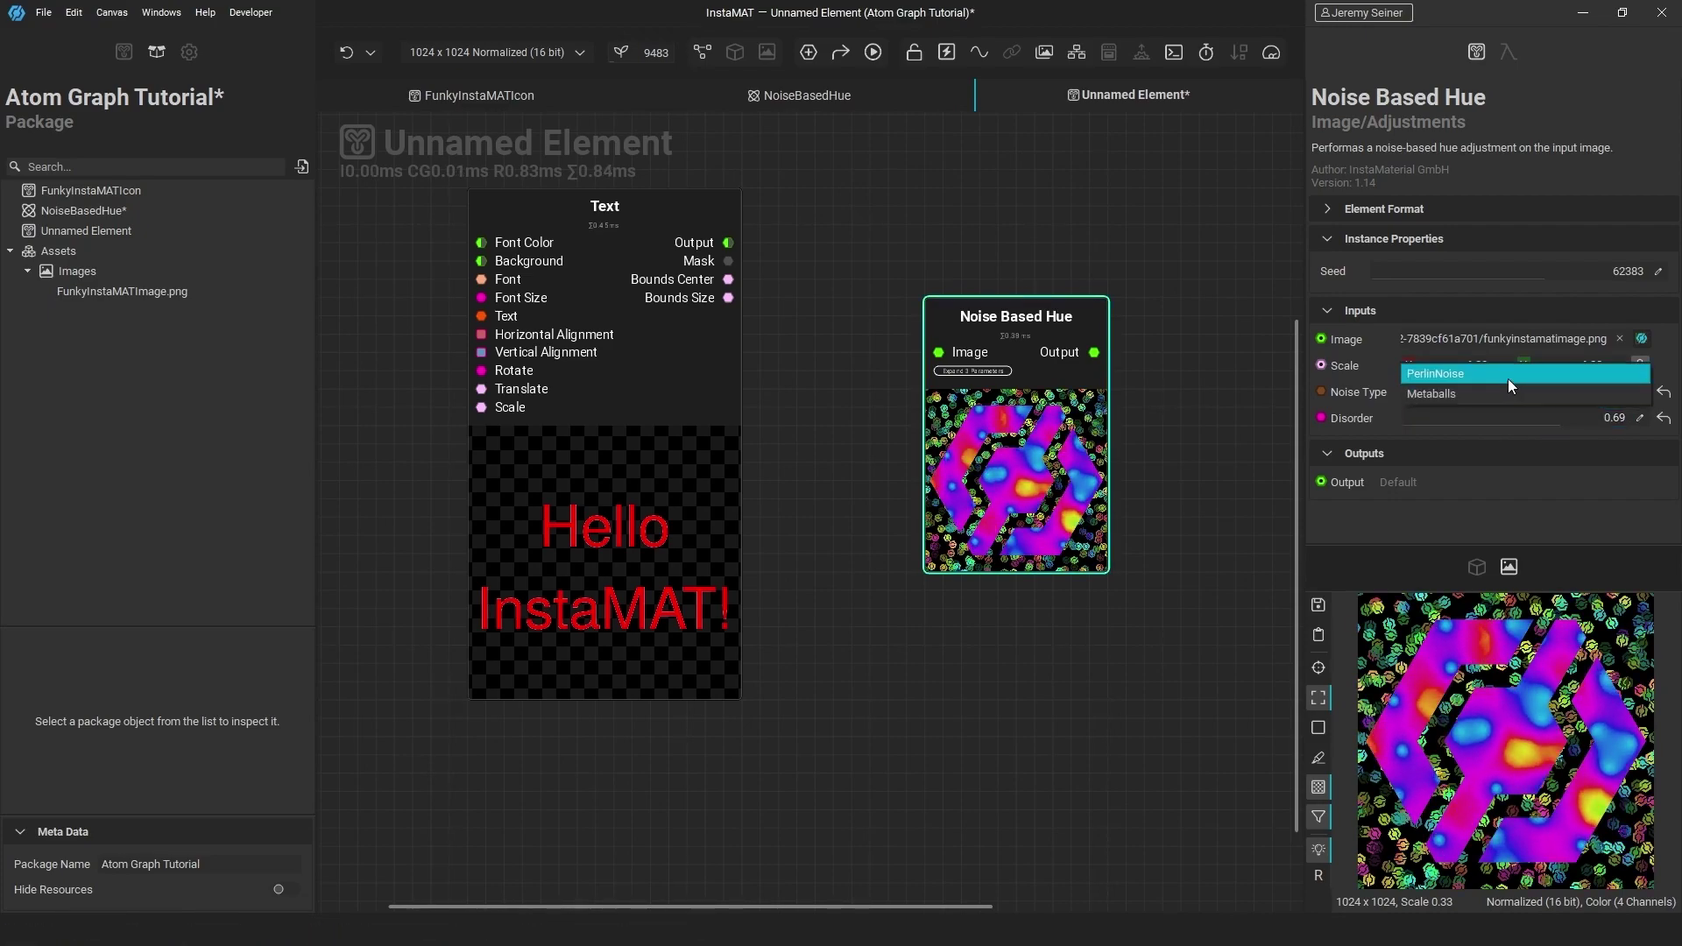
{"action": "left_click", "coordinate": [1508, 375]}
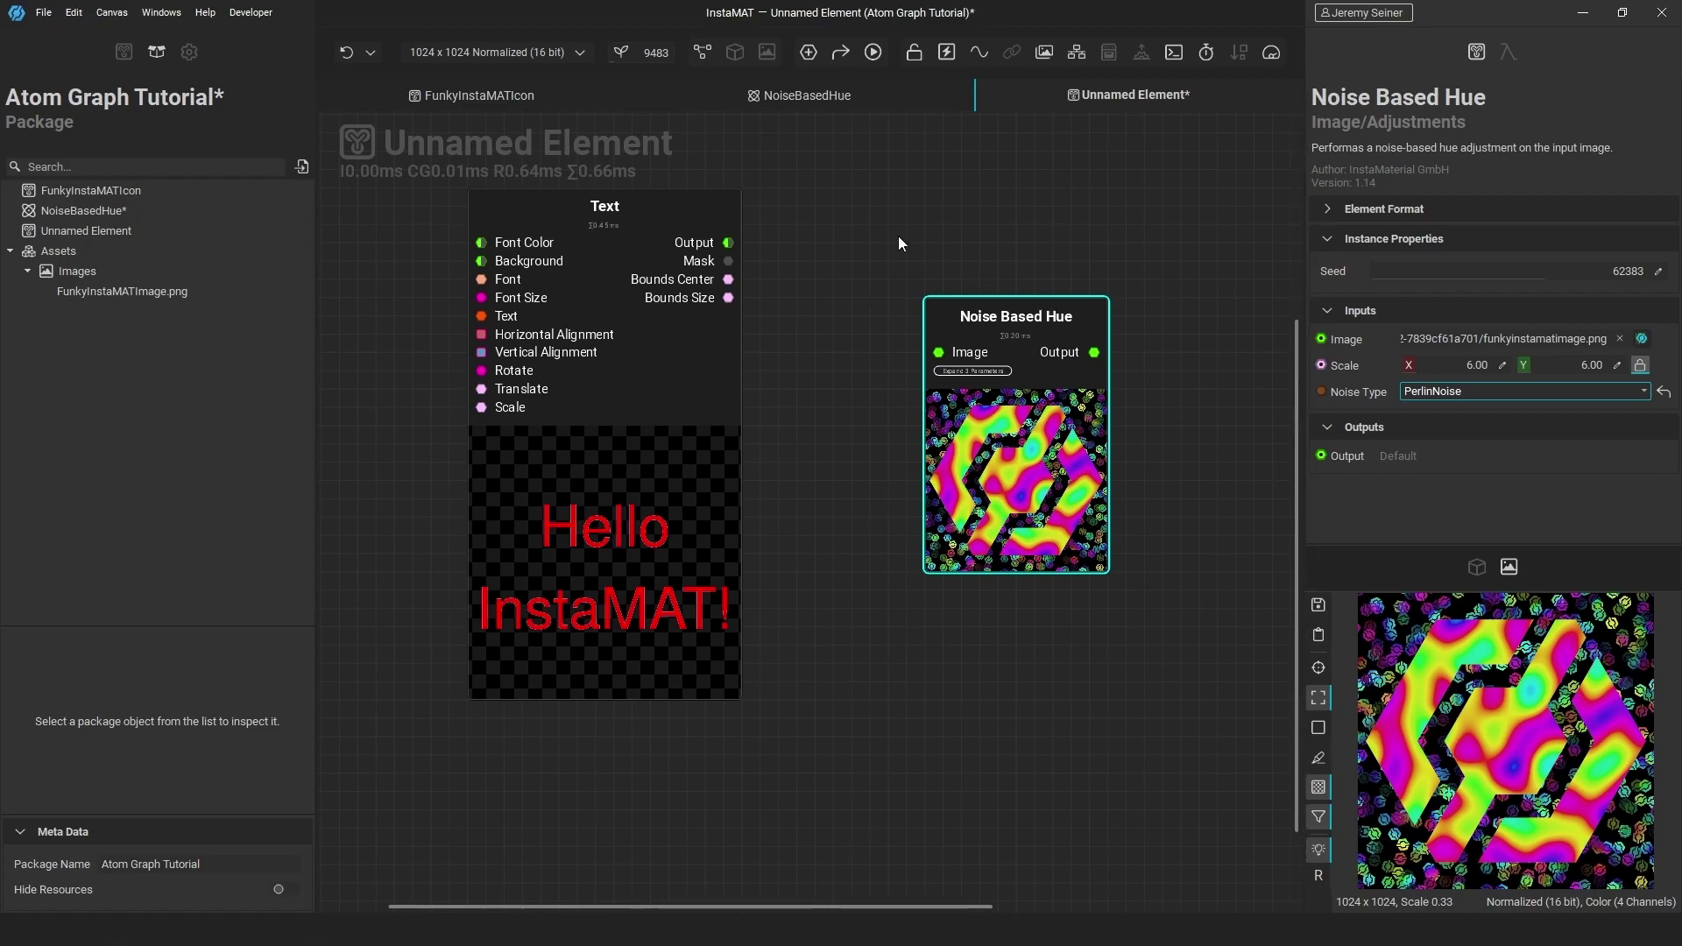
Connect the Text node's Output to Noise Based Hue's Image input and set Noise Type to Metaballs
{"action": "left_click_drag", "start_coordinate": [728, 244], "coordinate": [944, 357]}
{"action": "left_click", "coordinate": [1444, 390]}
{"action": "left_click", "coordinate": [1438, 413]}
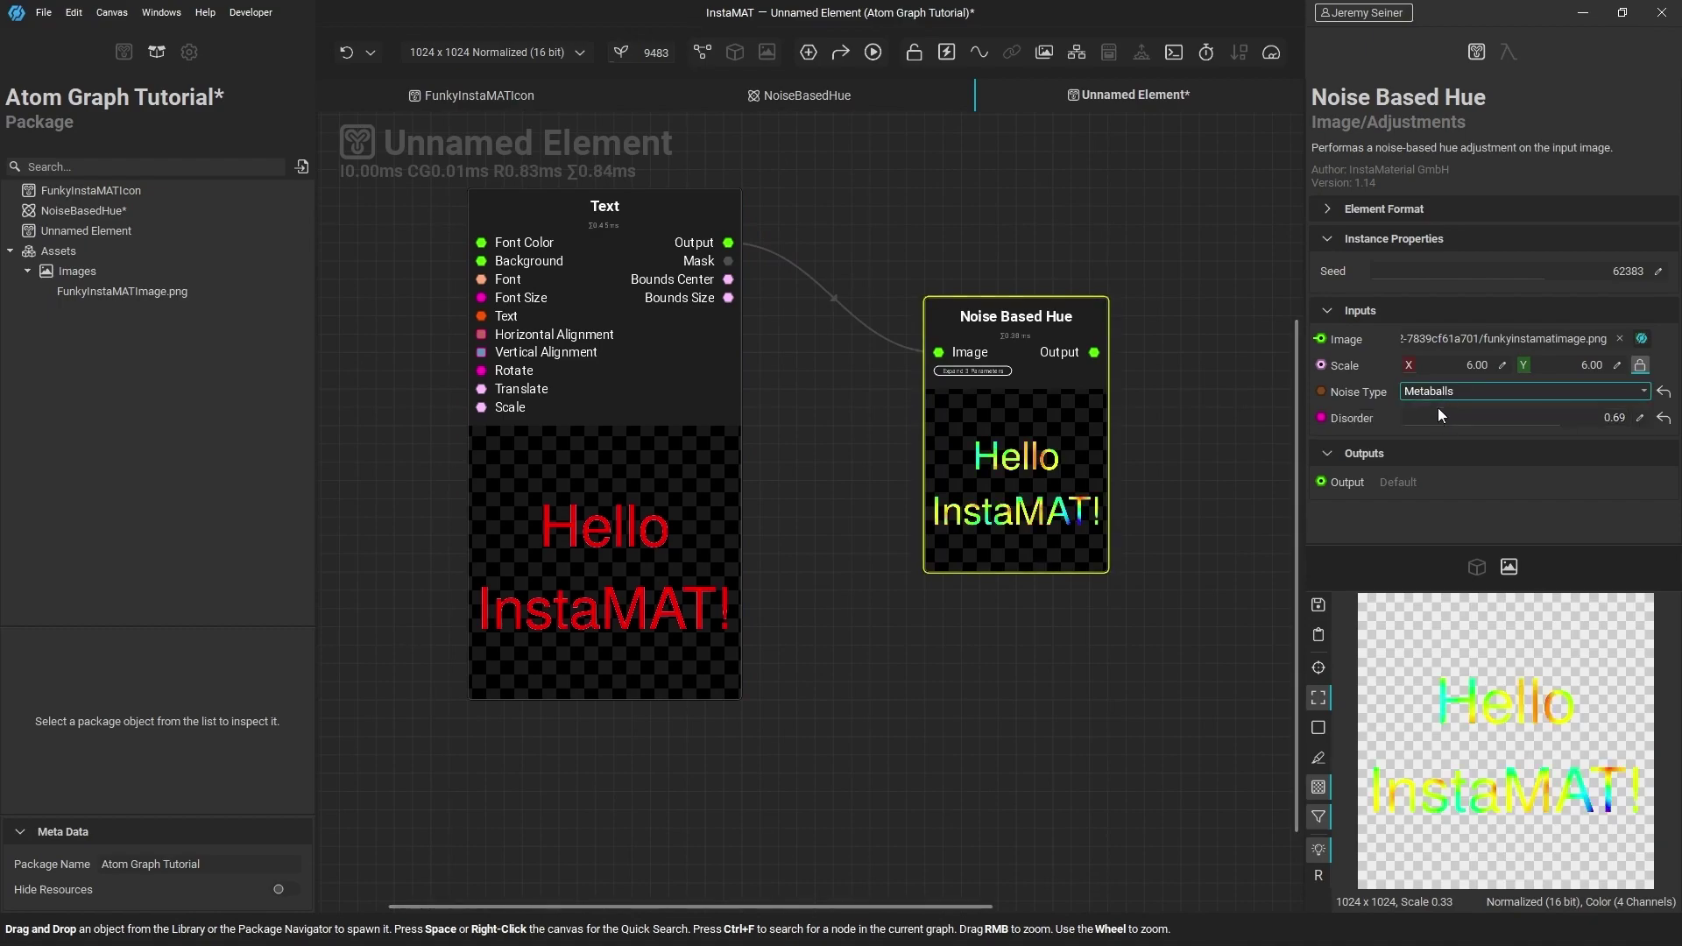
Set the Noise Based Hue node's Scale to 8.97 on both axes, Seed to 62069 and Disorder to 0.87
{"action": "scroll", "coordinate": [1100, 458], "scroll_direction": "up", "scroll_amount": 3}
{"action": "left_click_drag", "start_coordinate": [1433, 365], "coordinate": [1399, 371]}
{"action": "left_click", "coordinate": [1533, 276]}
{"action": "left_click_drag", "start_coordinate": [1532, 276], "coordinate": [1543, 276]}
{"action": "mouse_move", "coordinate": [1568, 418]}
{"action": "left_mouse_down"}
{"action": "mouse_move", "coordinate": [1590, 419]}
{"action": "mouse_move", "coordinate": [1469, 418]}
{"action": "mouse_move", "coordinate": [1625, 419]}
{"action": "mouse_move", "coordinate": [1599, 418]}
{"action": "left_mouse_up"}
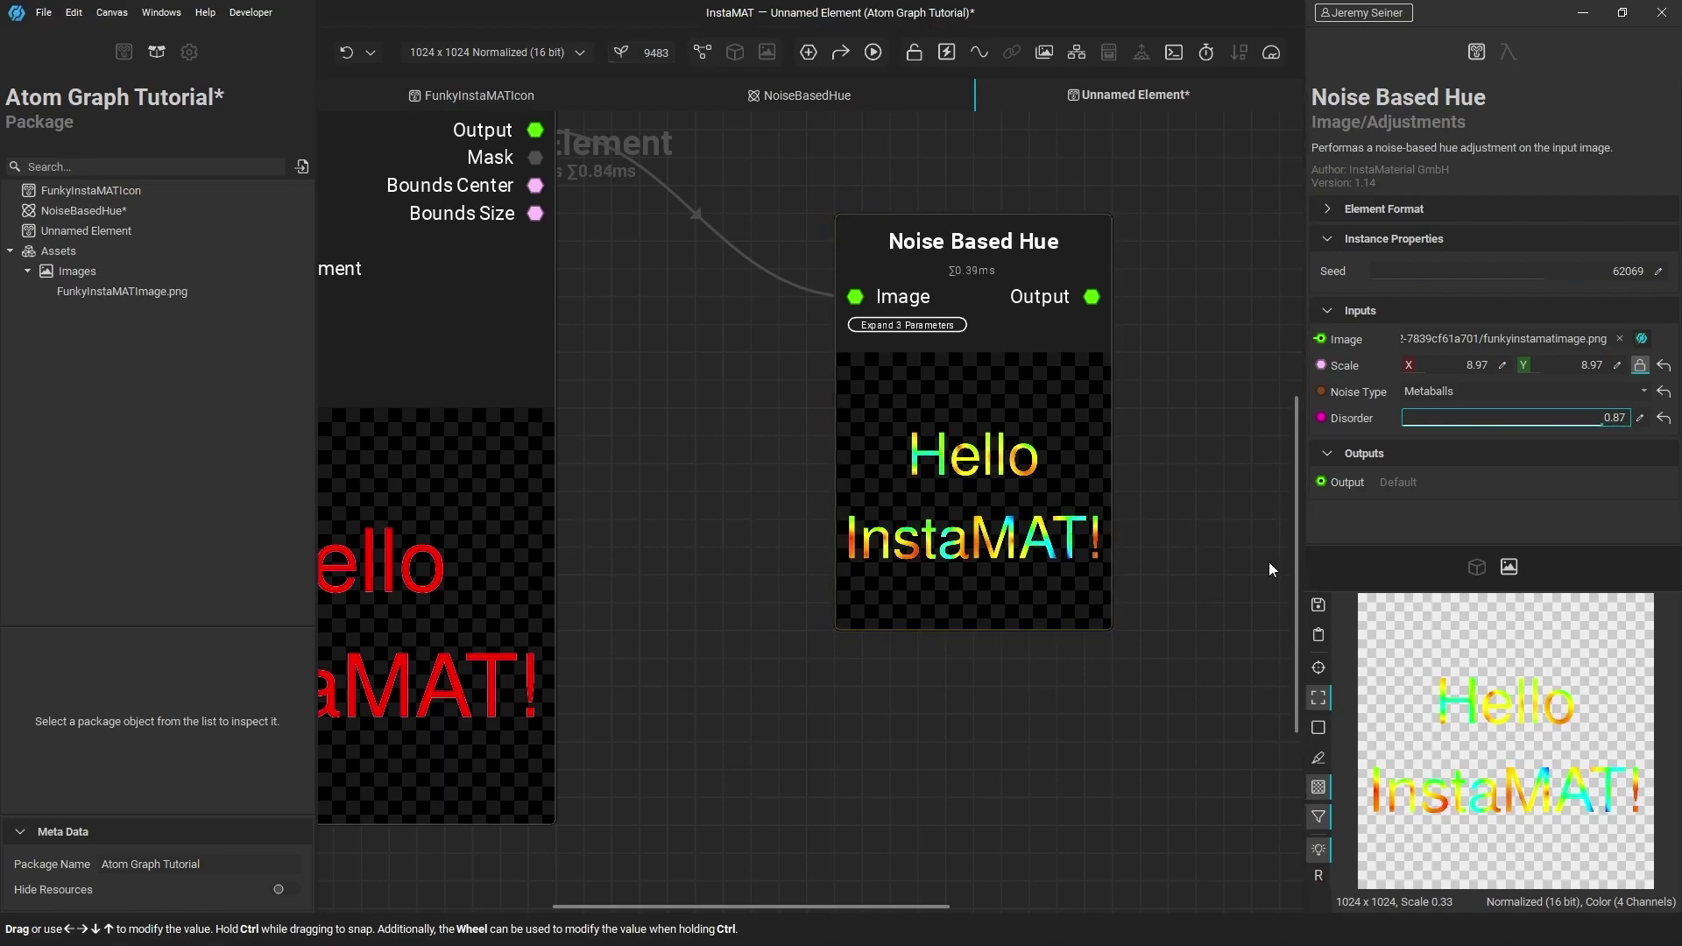